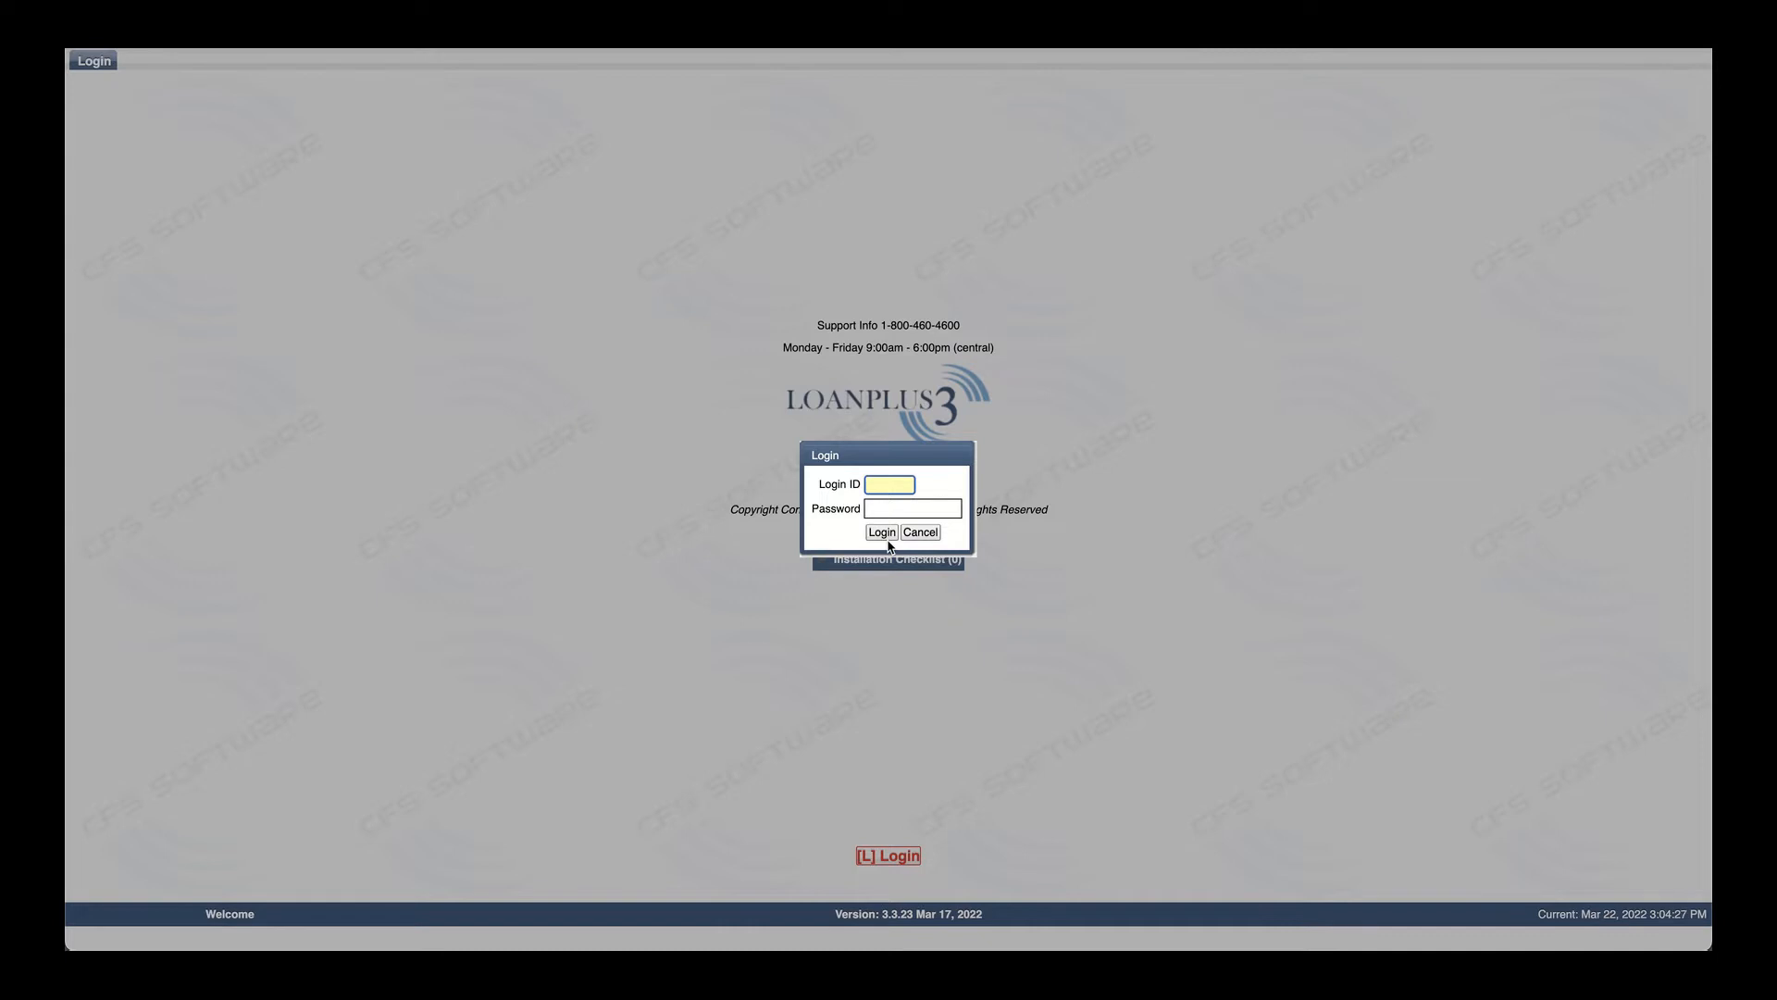
Attempt sign-in with the administrator login ID and password, then dismiss the invalid-login error
{"action": "type", "text": "99"}
{"action": "key", "text": "Tab"}
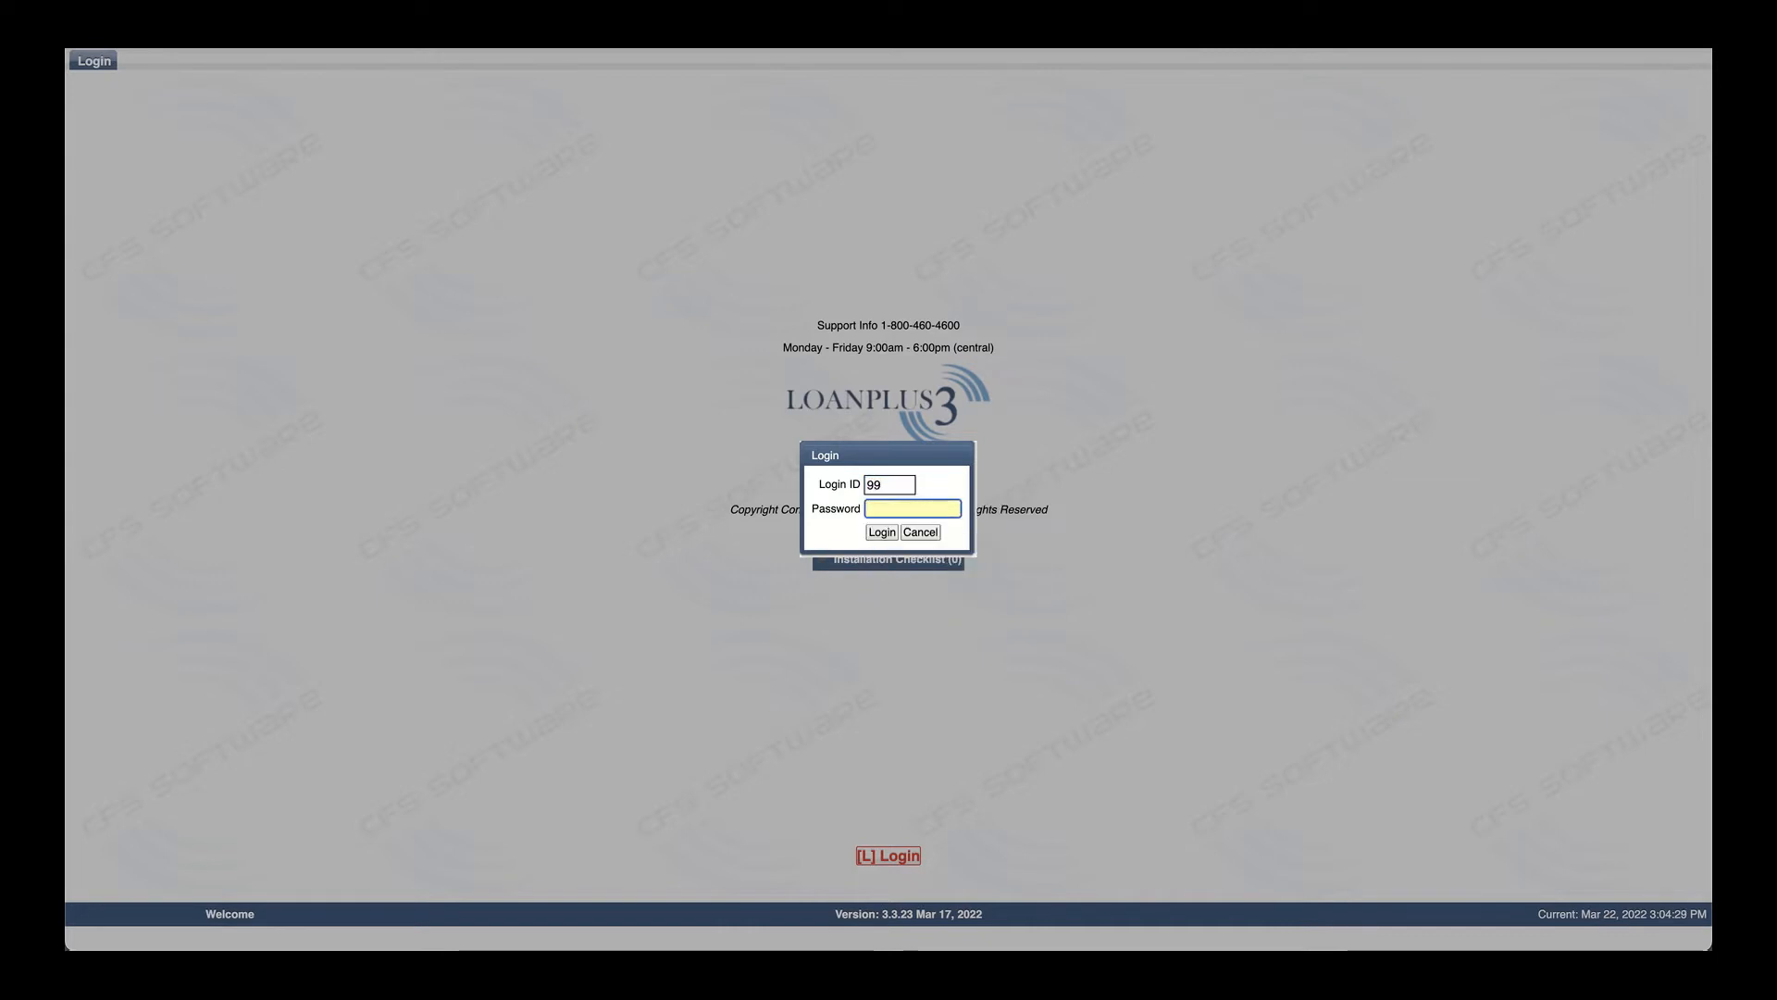
{"action": "type", "text": "••••••"}
{"action": "key", "text": "Return"}
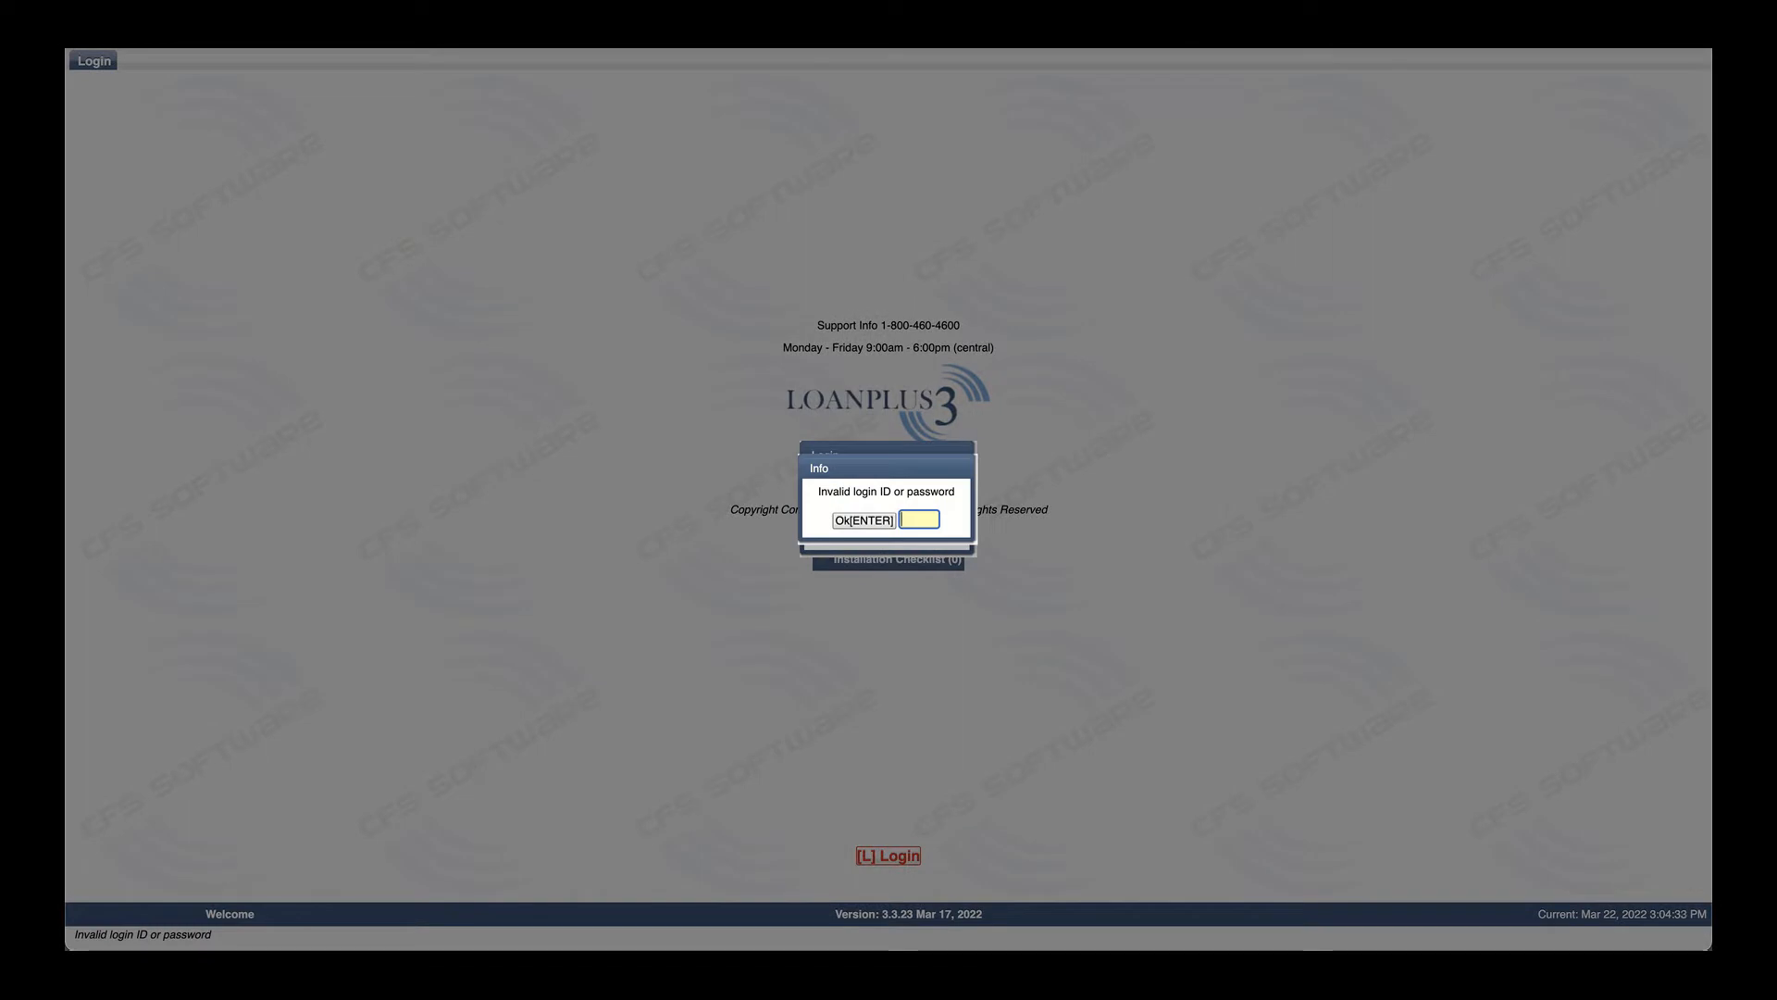
{"action": "key", "text": "Return"}
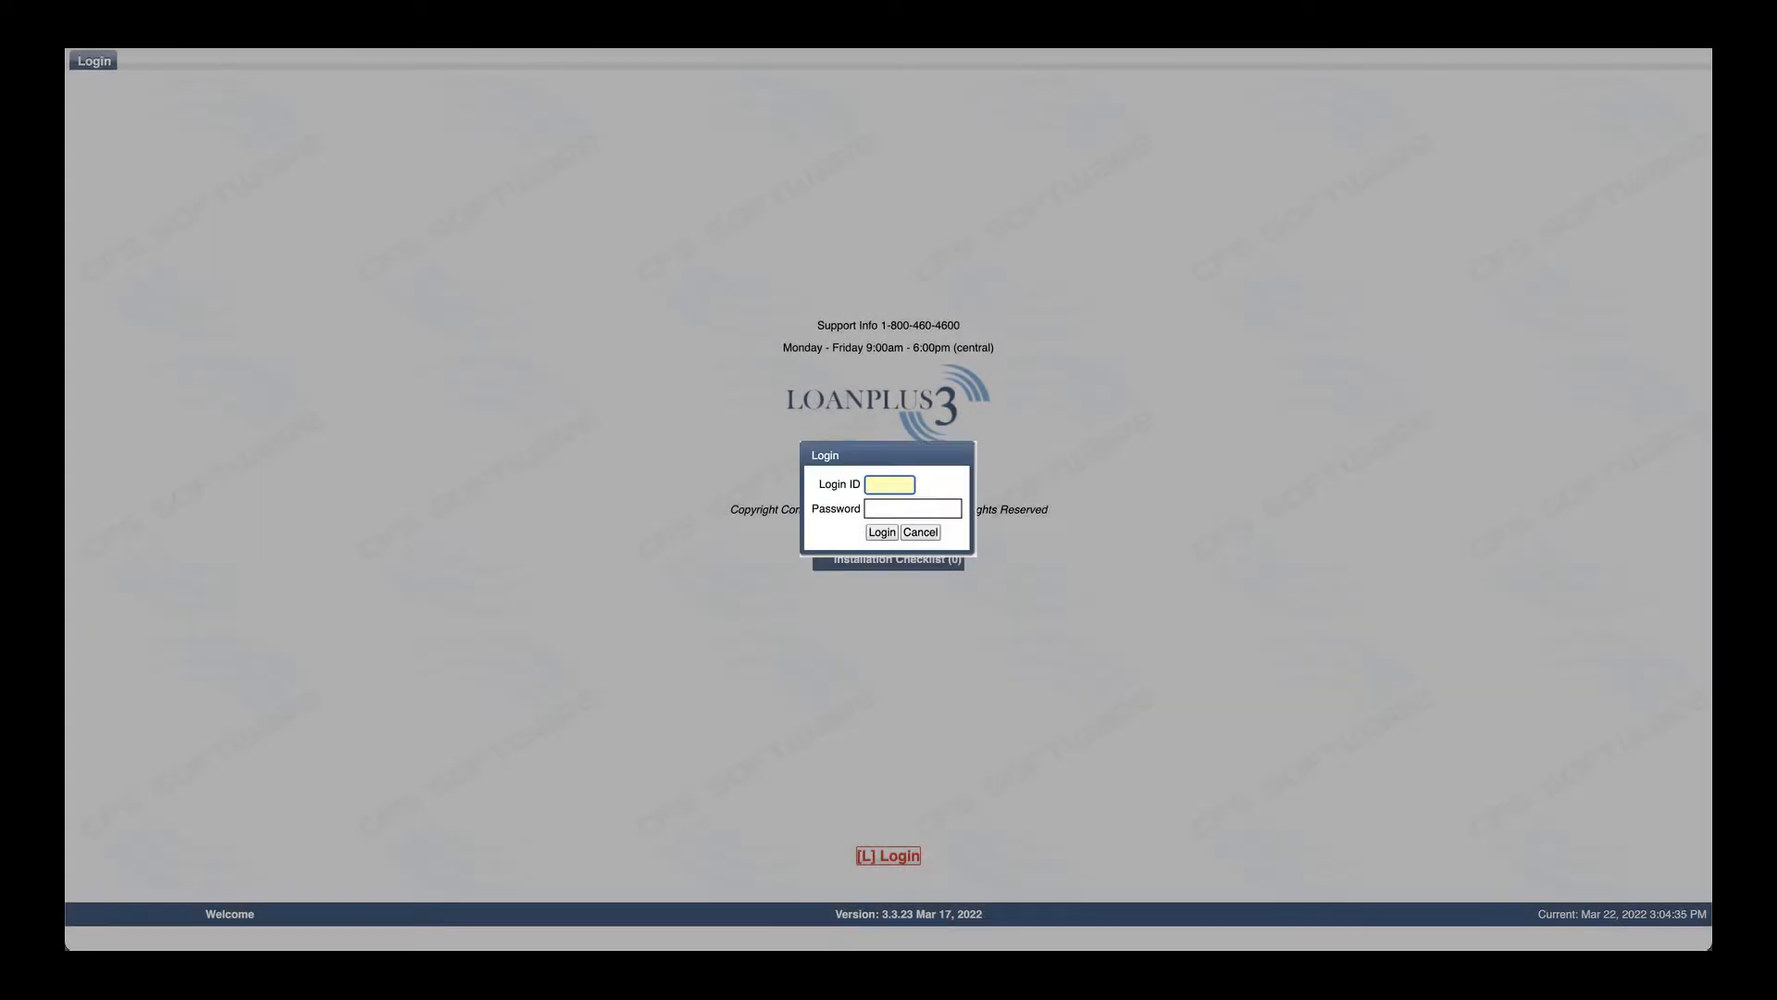
Sign in again with the administrator login ID and the corrected password
{"action": "type", "text": "99"}
{"action": "key", "text": "Tab"}
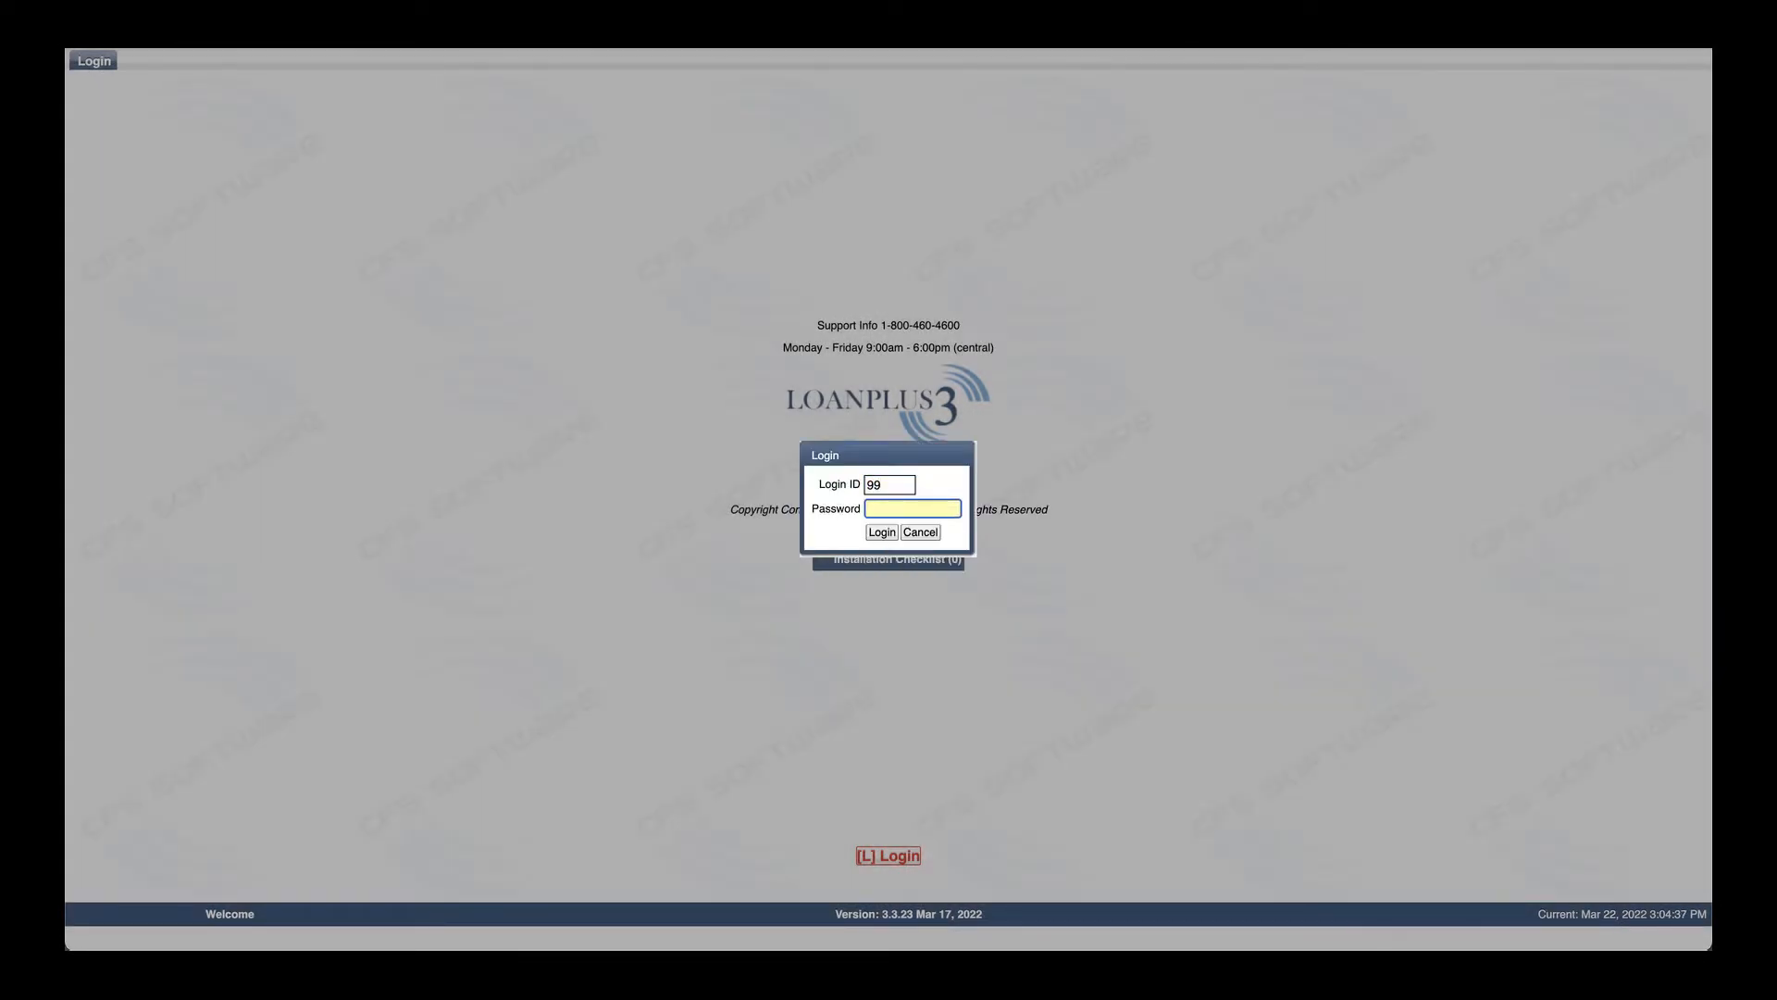
{"action": "type", "text": "•••••••"}
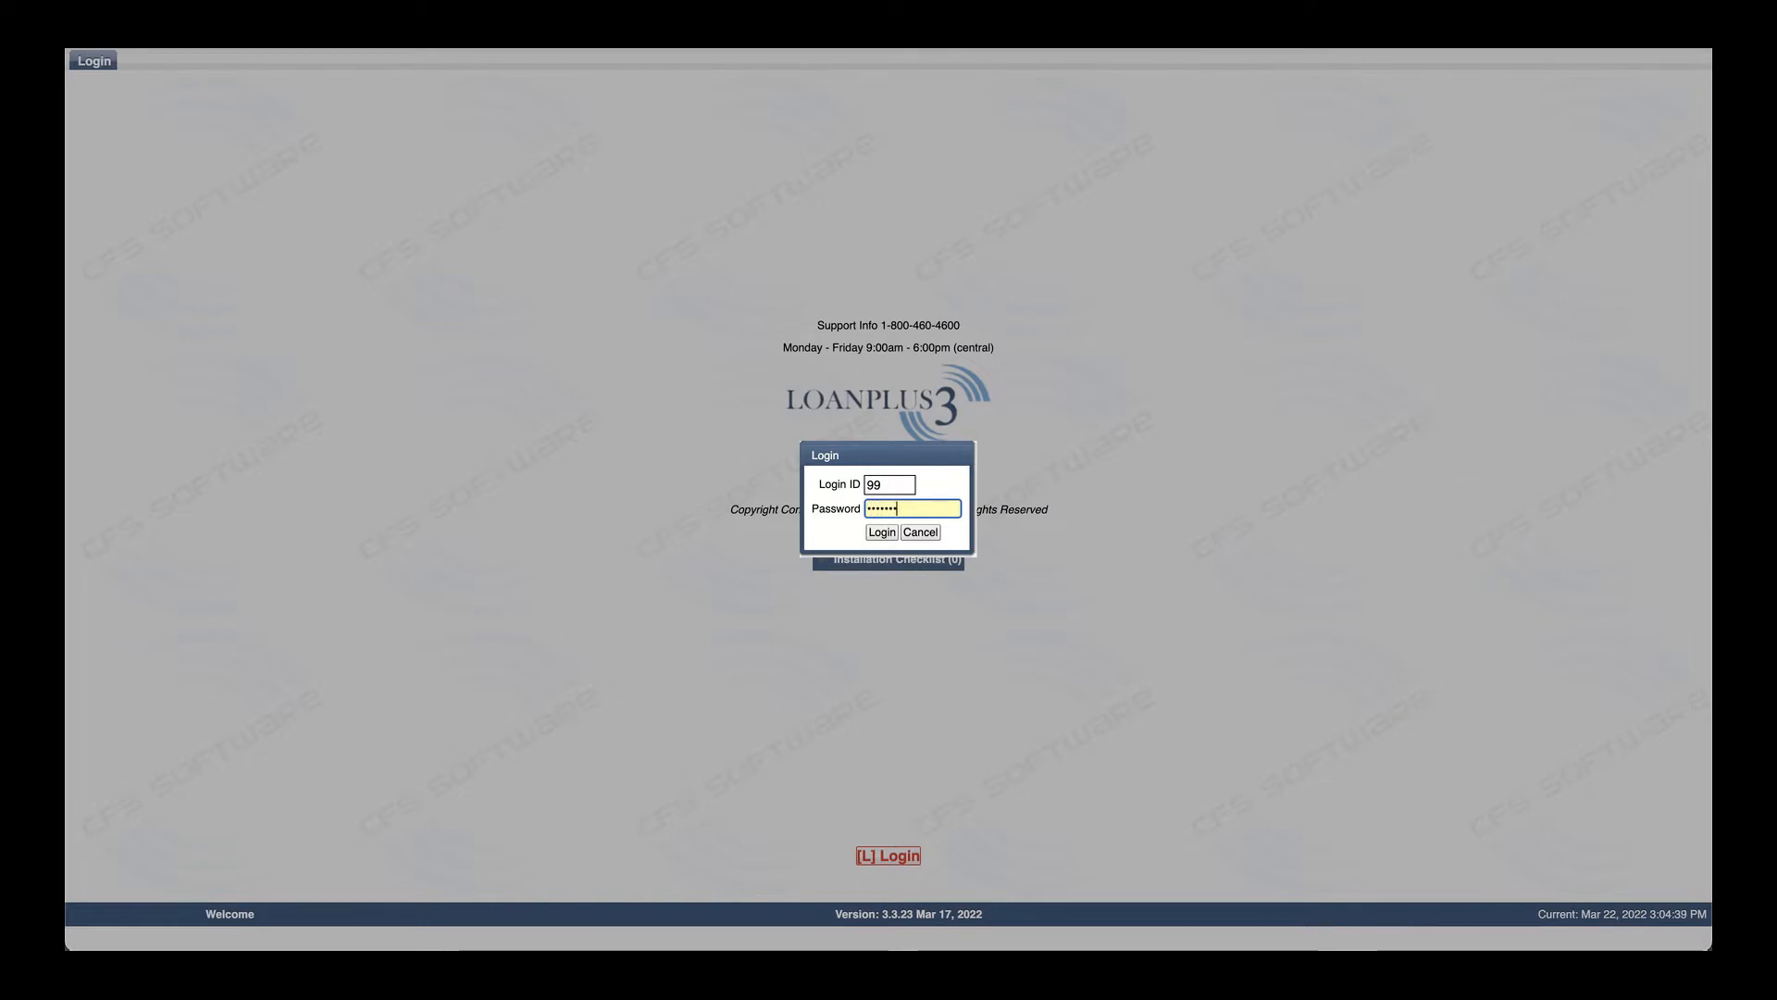
{"action": "key", "text": "Return"}
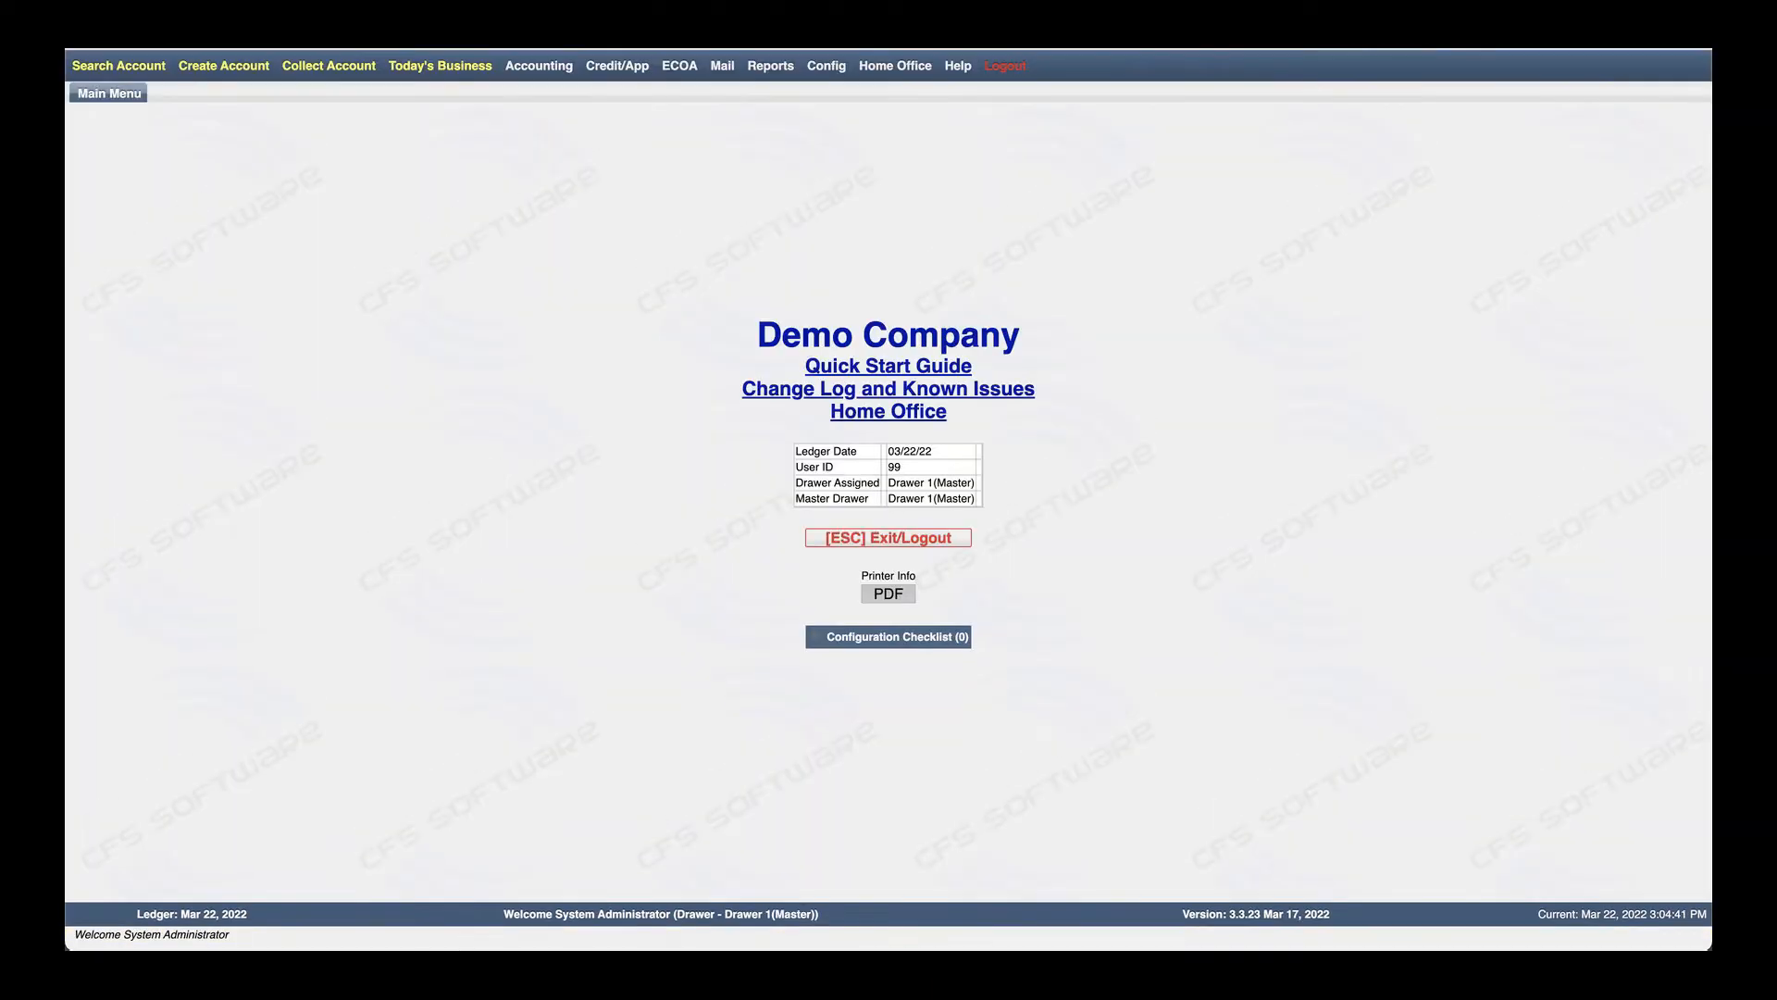
List all customer accounts with an empty Search Account query and open the top result
{"action": "left_click", "coordinate": [122, 66]}
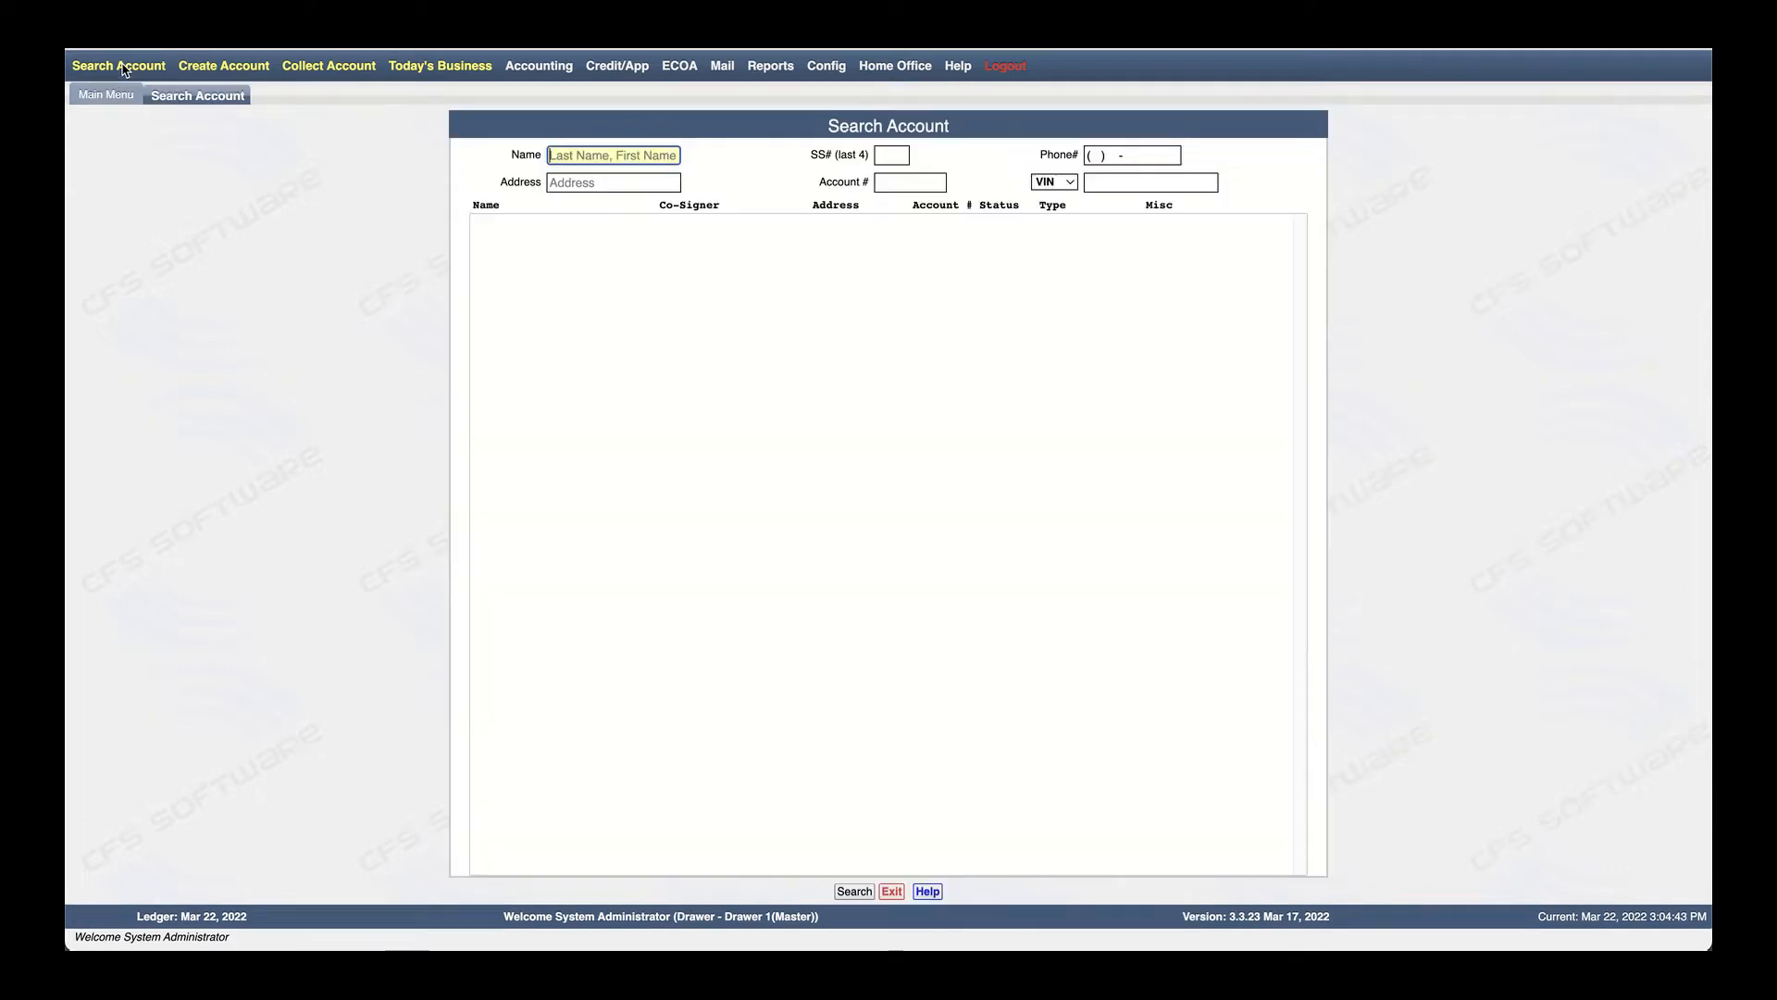
{"action": "key", "text": "Return"}
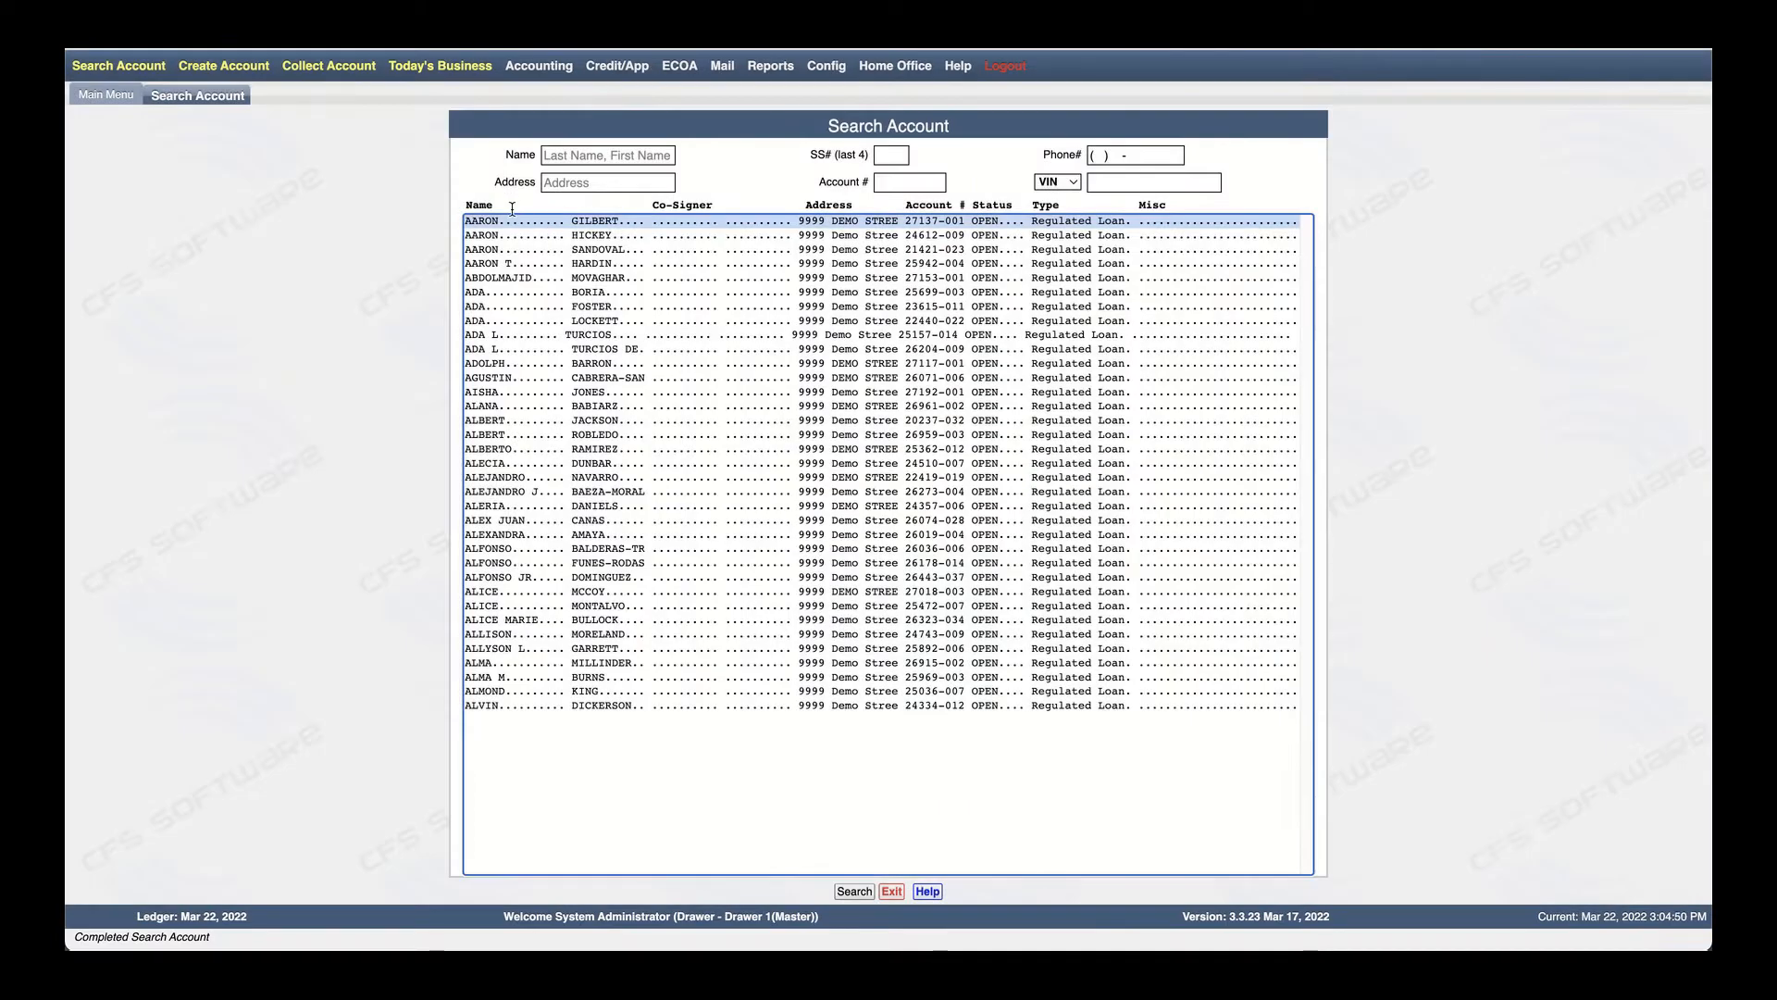
{"action": "double_click", "coordinate": [516, 226]}
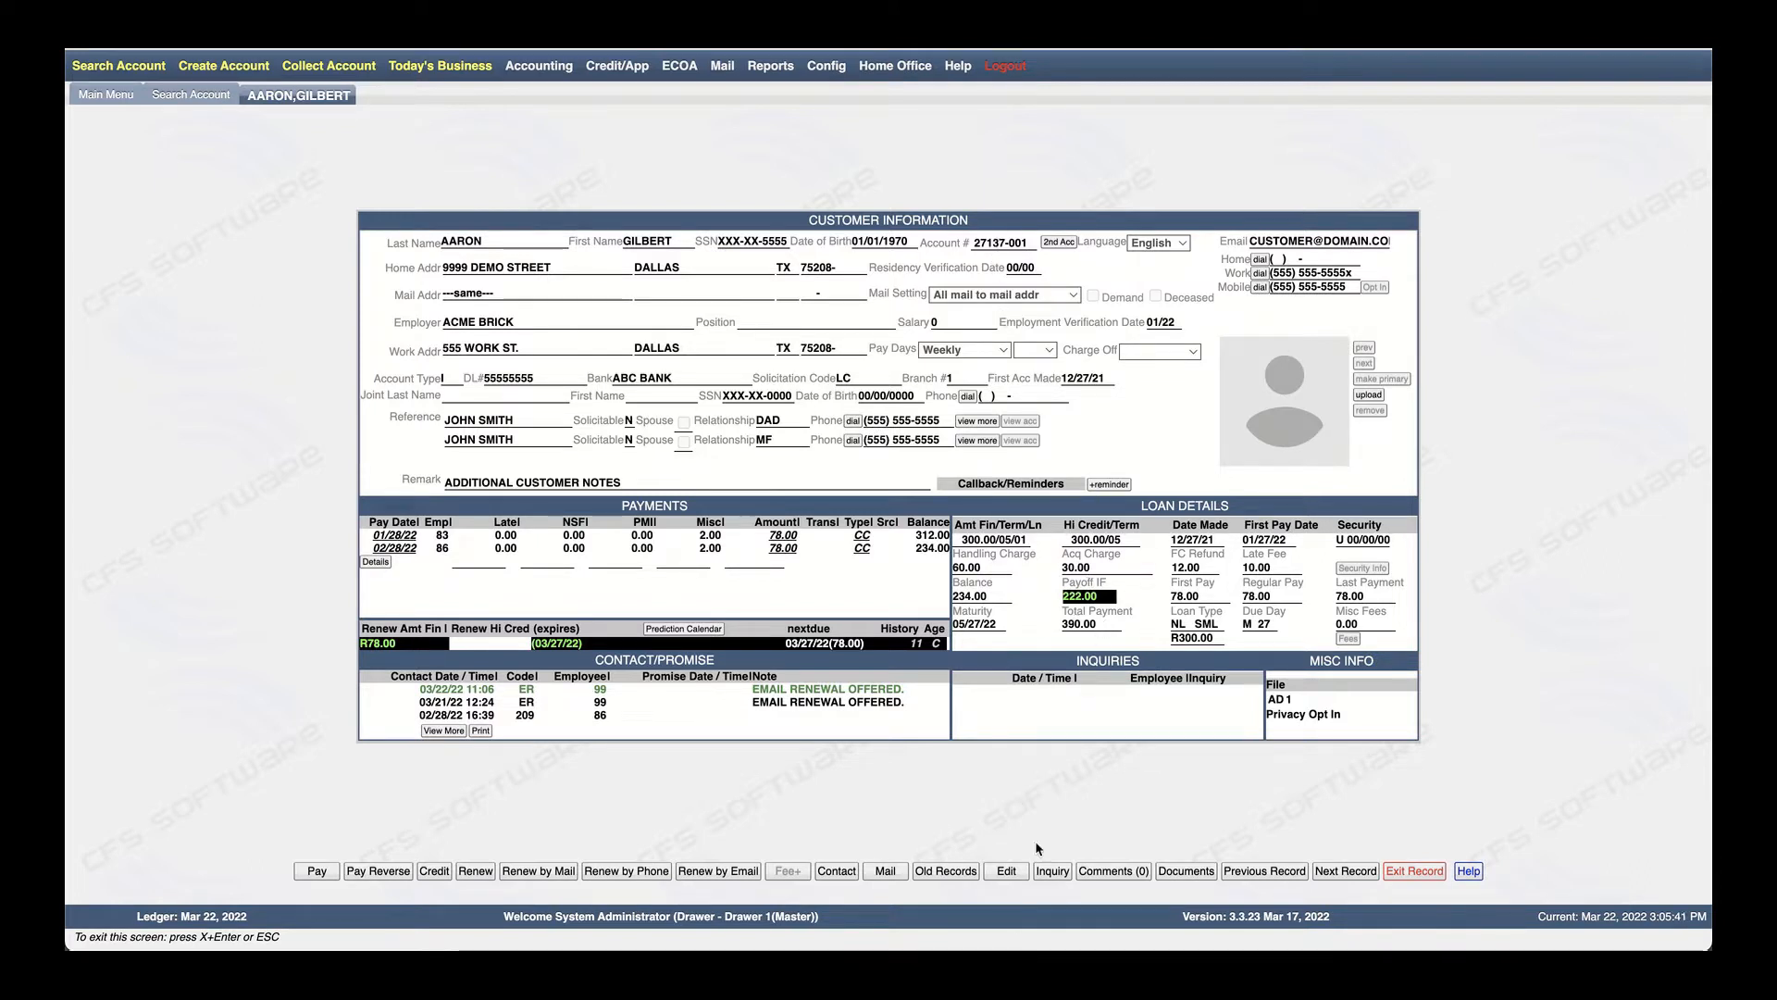
Edit the loan details to set Hi Credit Amt Financed 500 and Hi Credit Term 6, then save
{"action": "left_click", "coordinate": [1009, 877]}
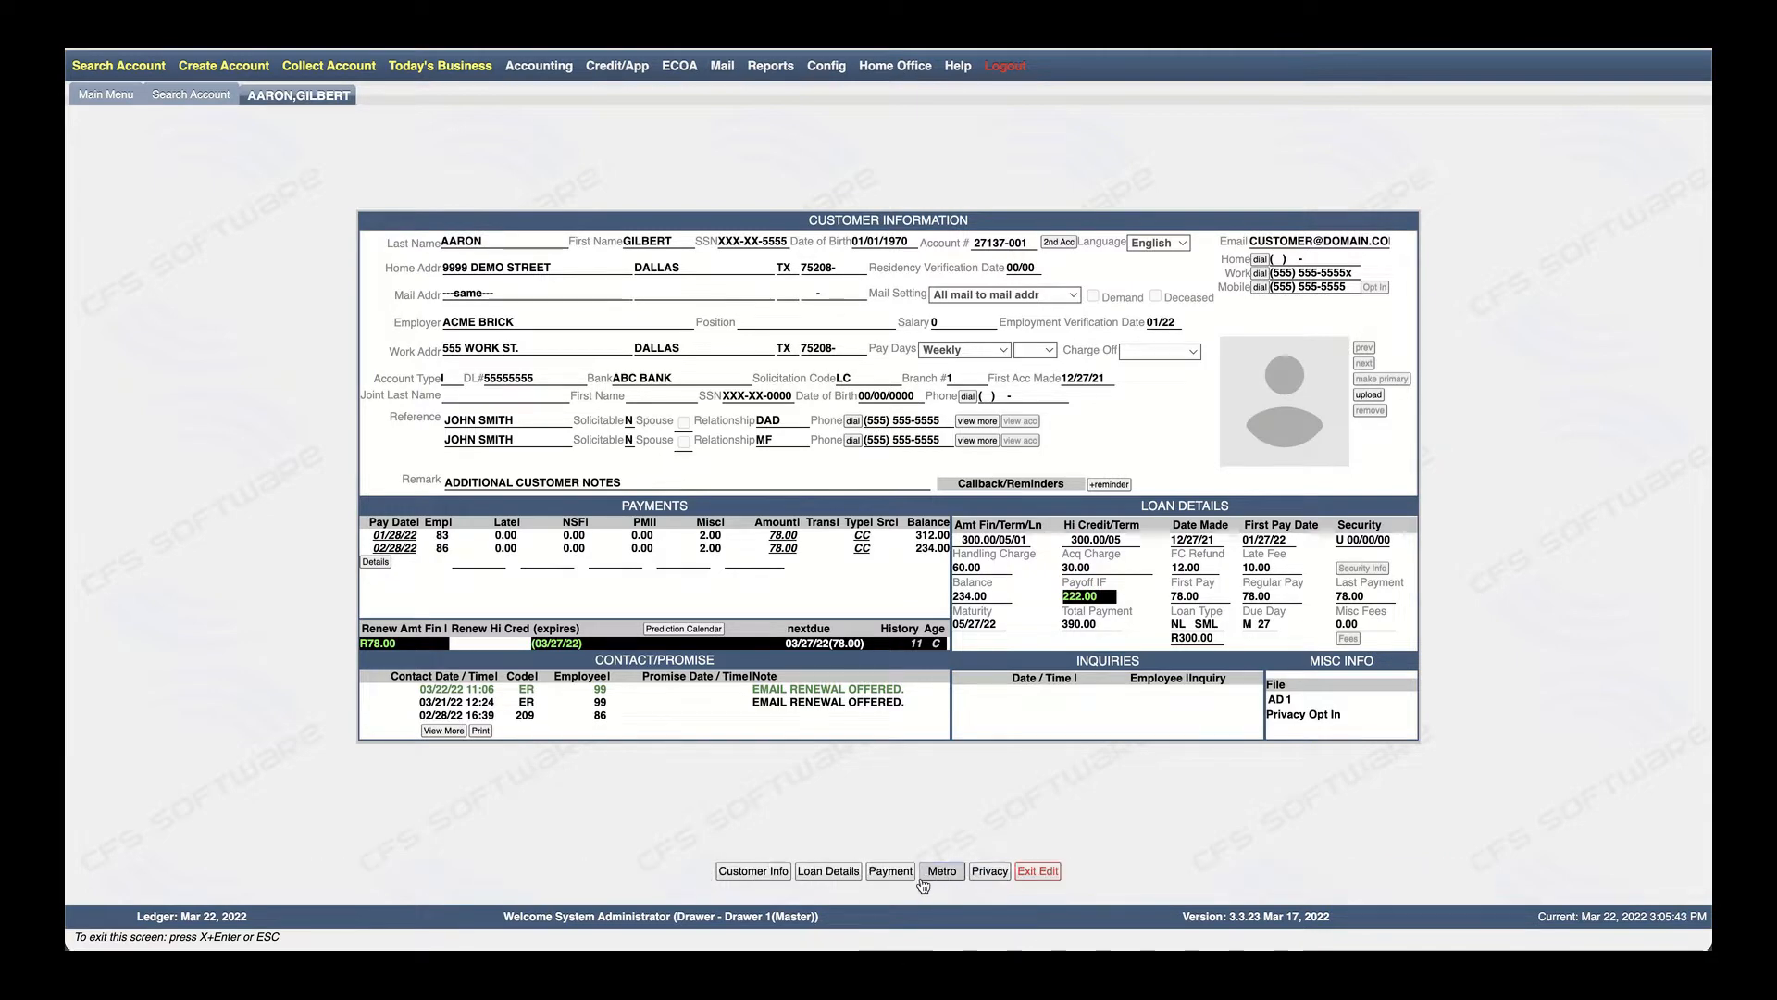
{"action": "left_click", "coordinate": [844, 875]}
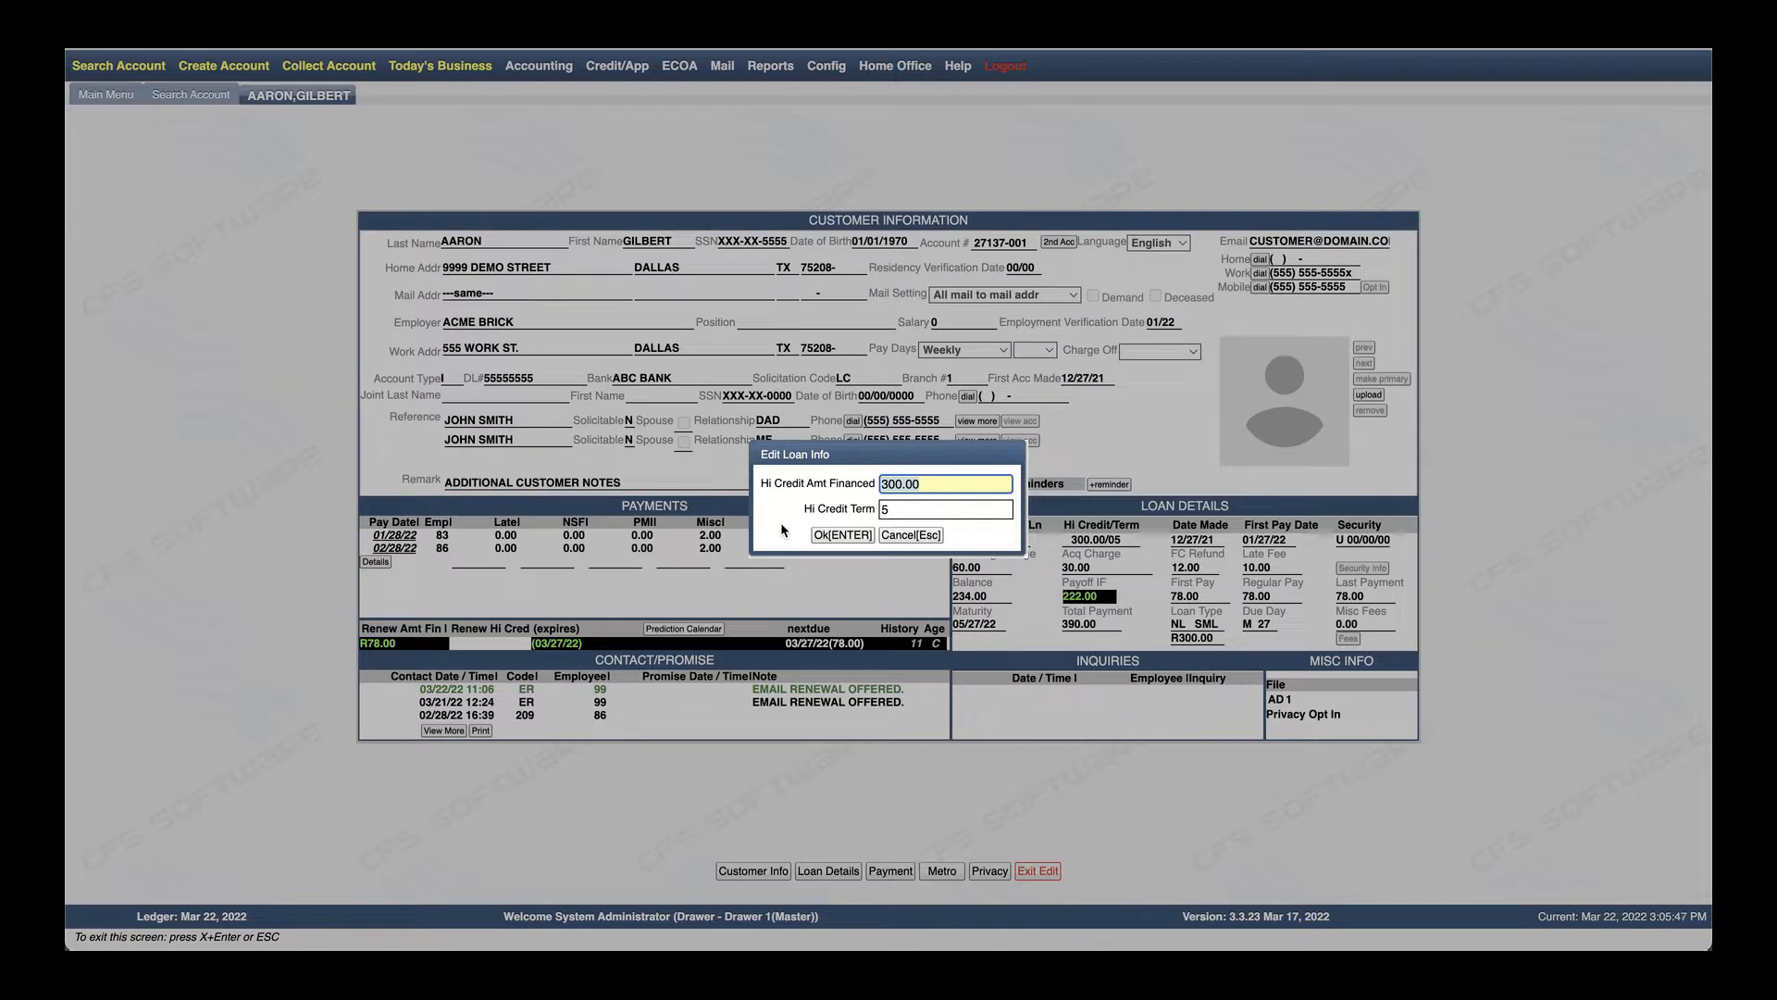
{"action": "key", "text": "BackSpace"}
{"action": "type", "text": "500"}
{"action": "key", "text": "Tab"}
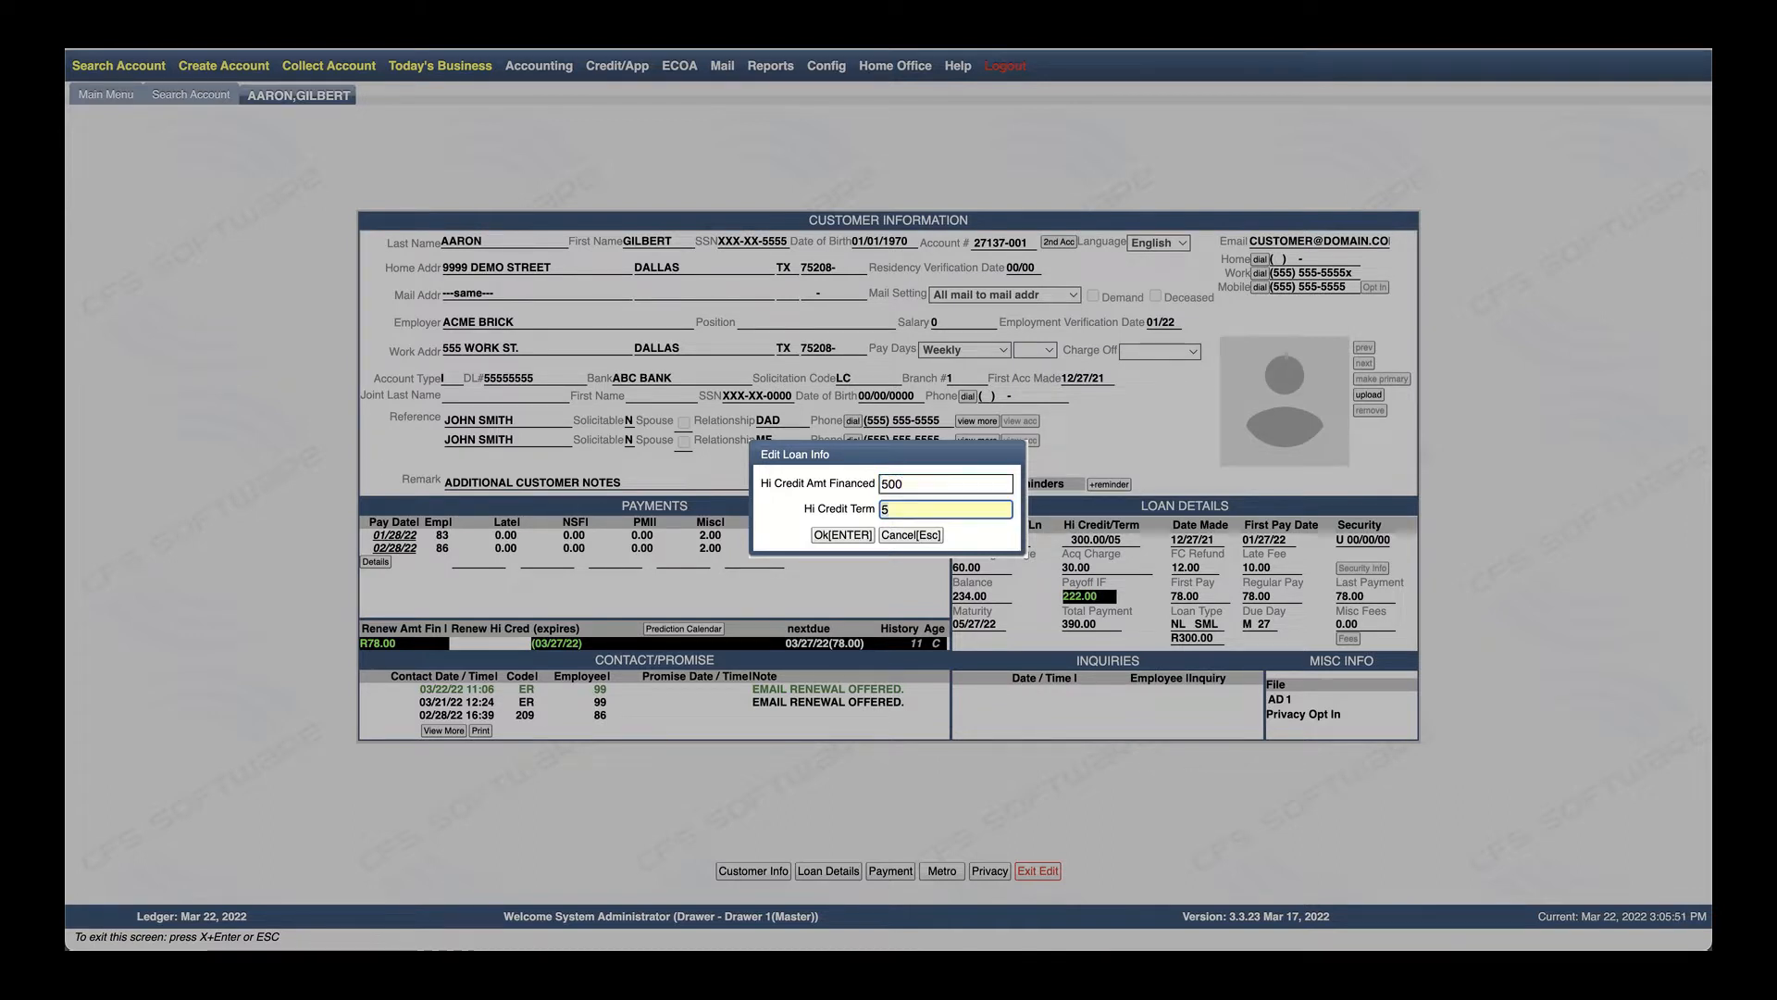
{"action": "type", "text": "6"}
{"action": "left_click", "coordinate": [843, 534]}
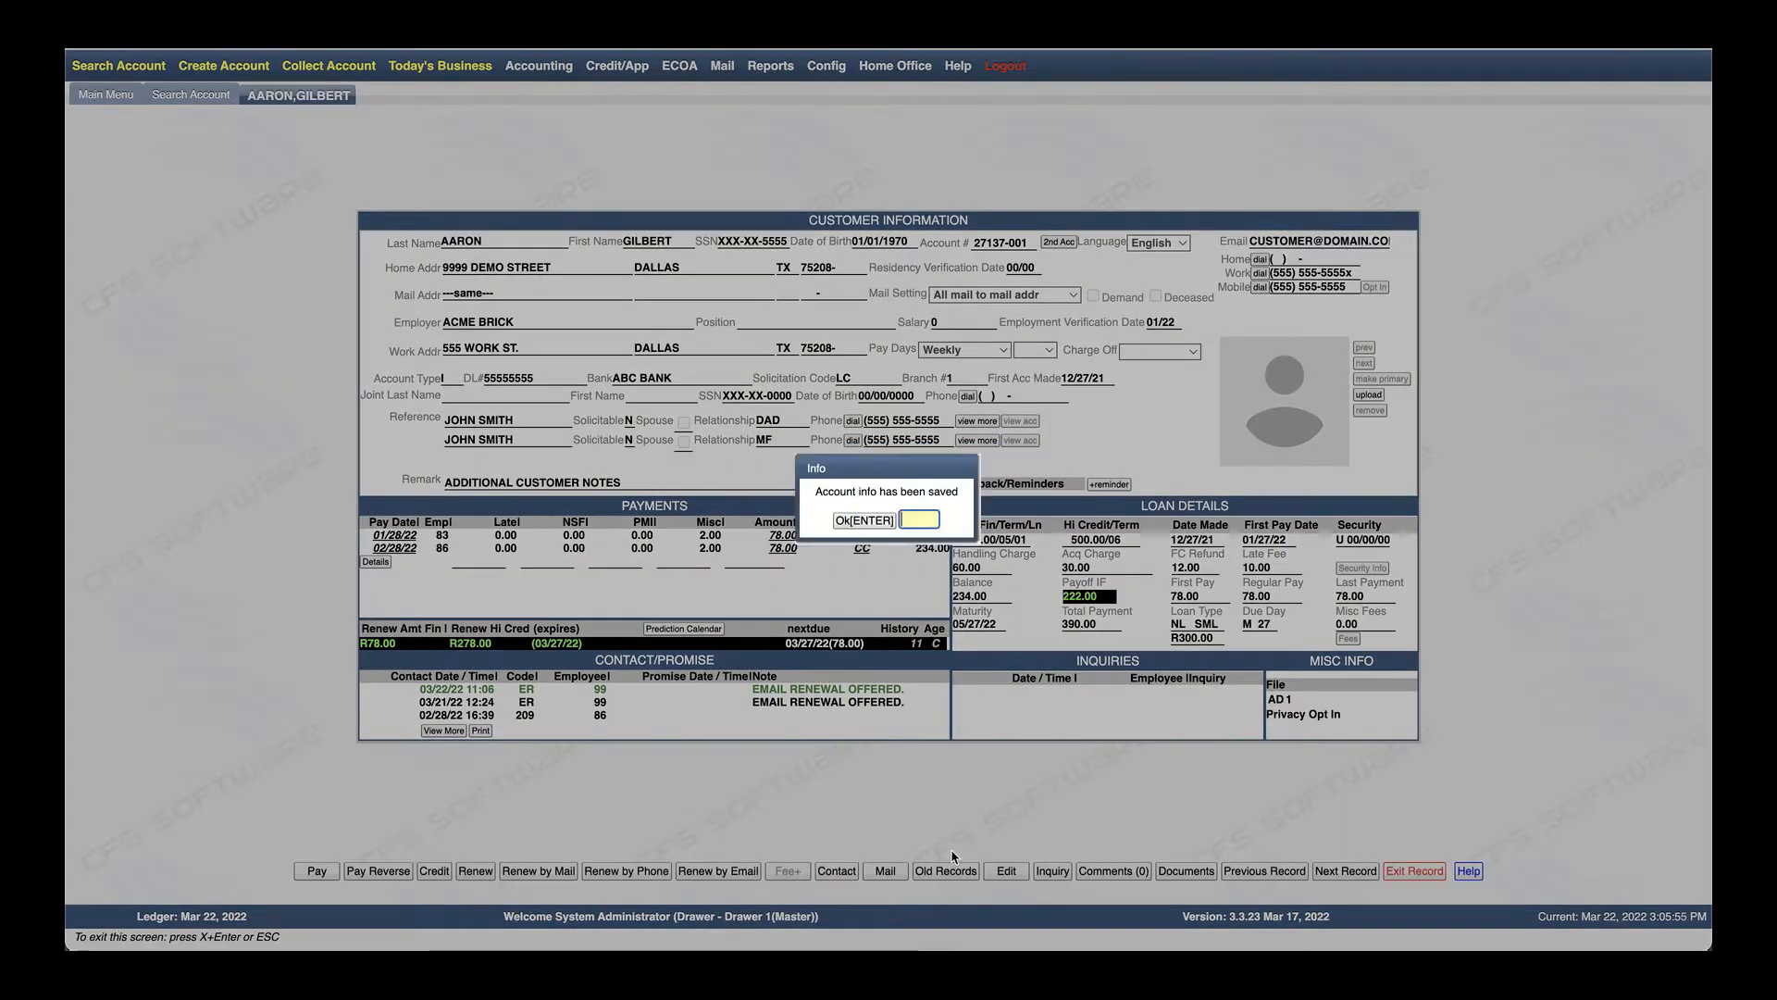
{"action": "left_click", "coordinate": [843, 520]}
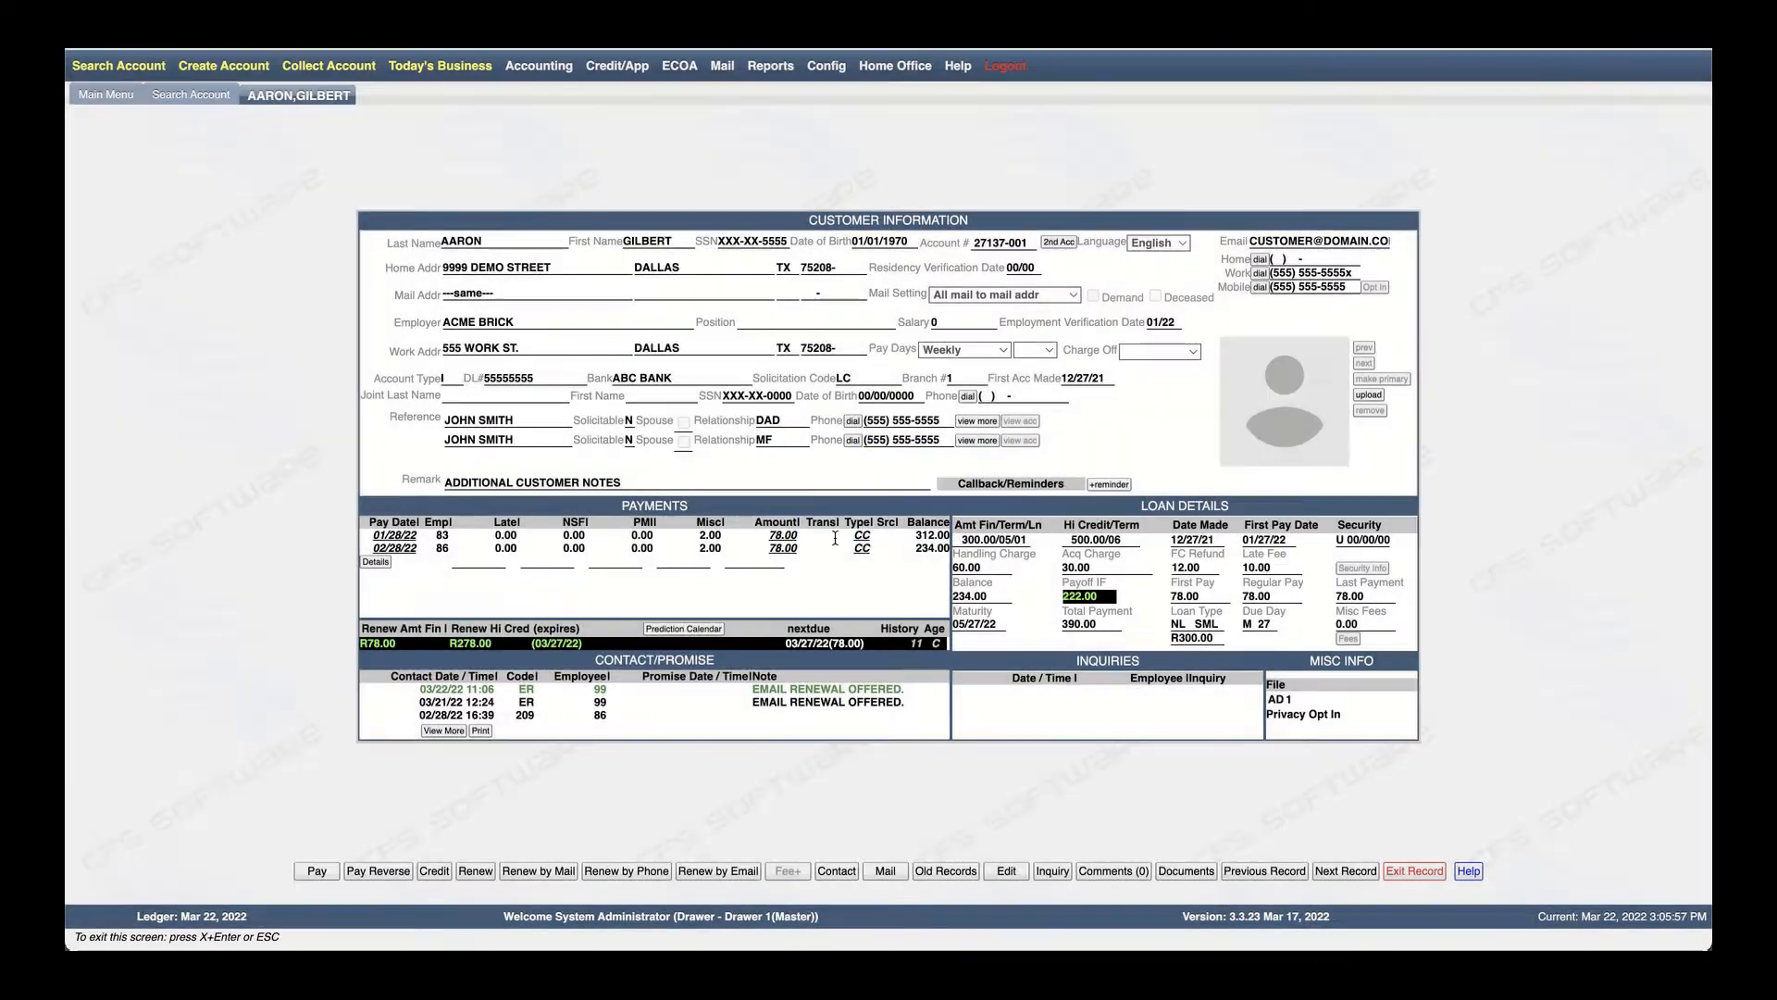
Renew the loan, skipping the MLA search, as a changed 500.00 contract over 6 payments
{"action": "left_click", "coordinate": [475, 874]}
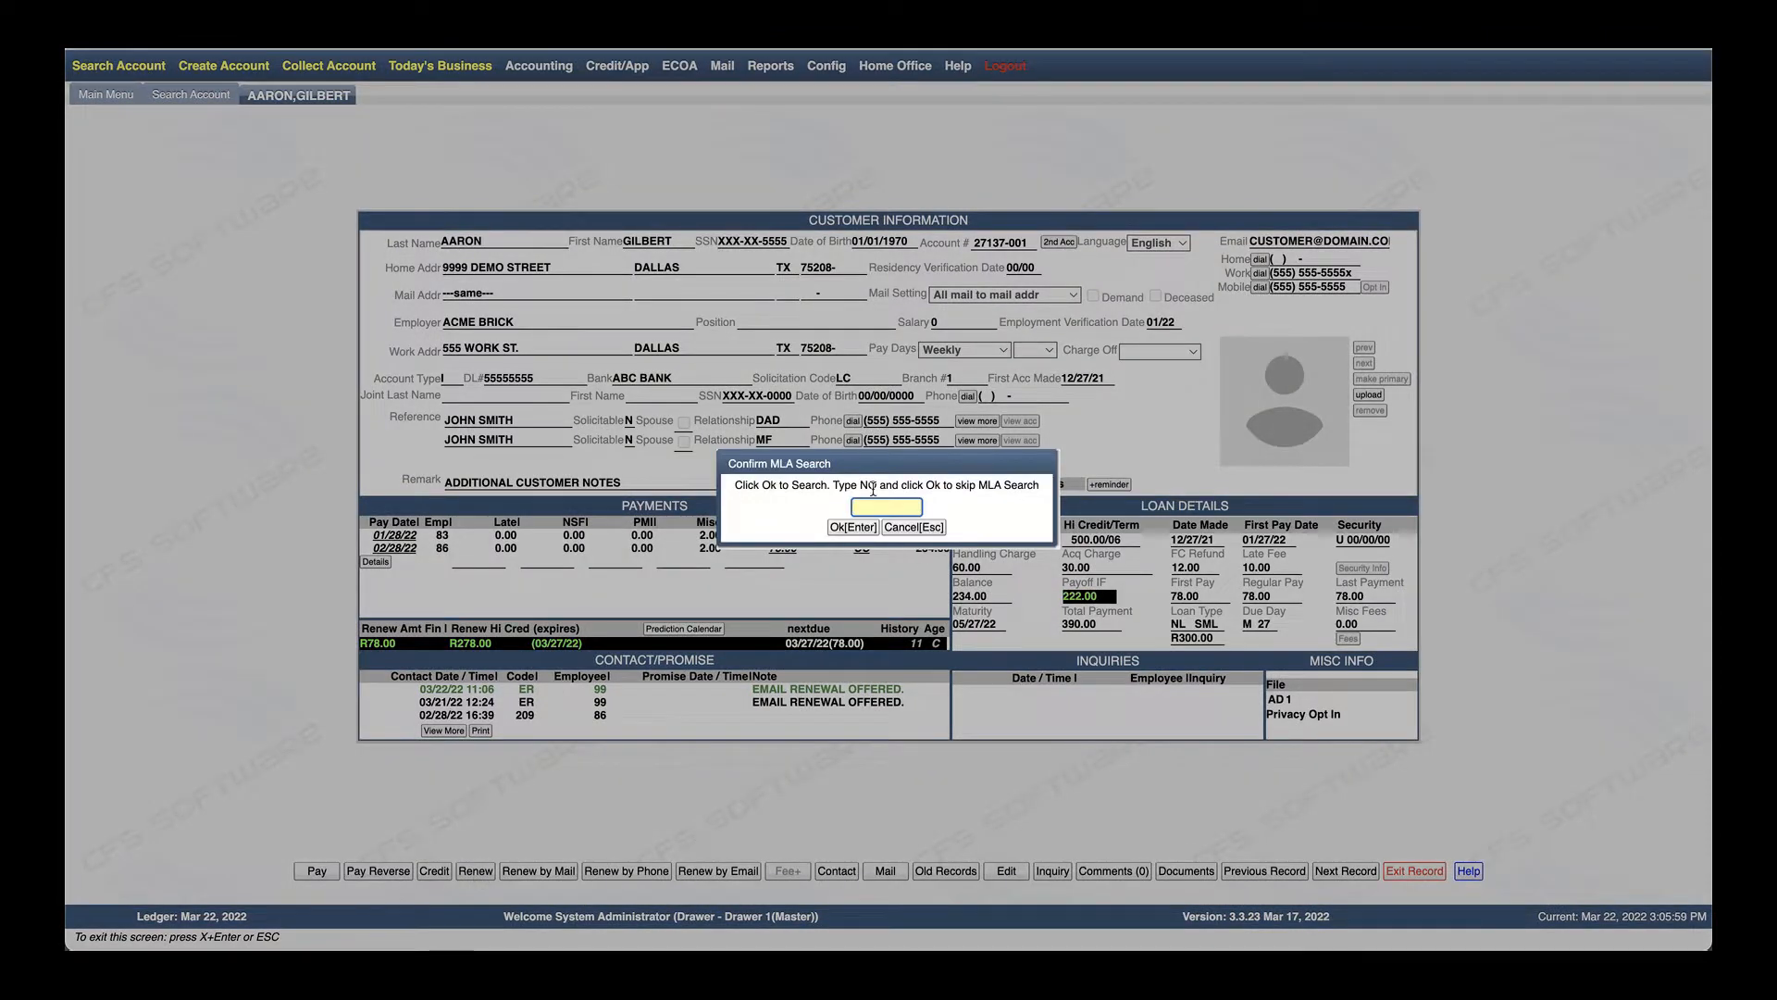
{"action": "type", "text": "NO"}
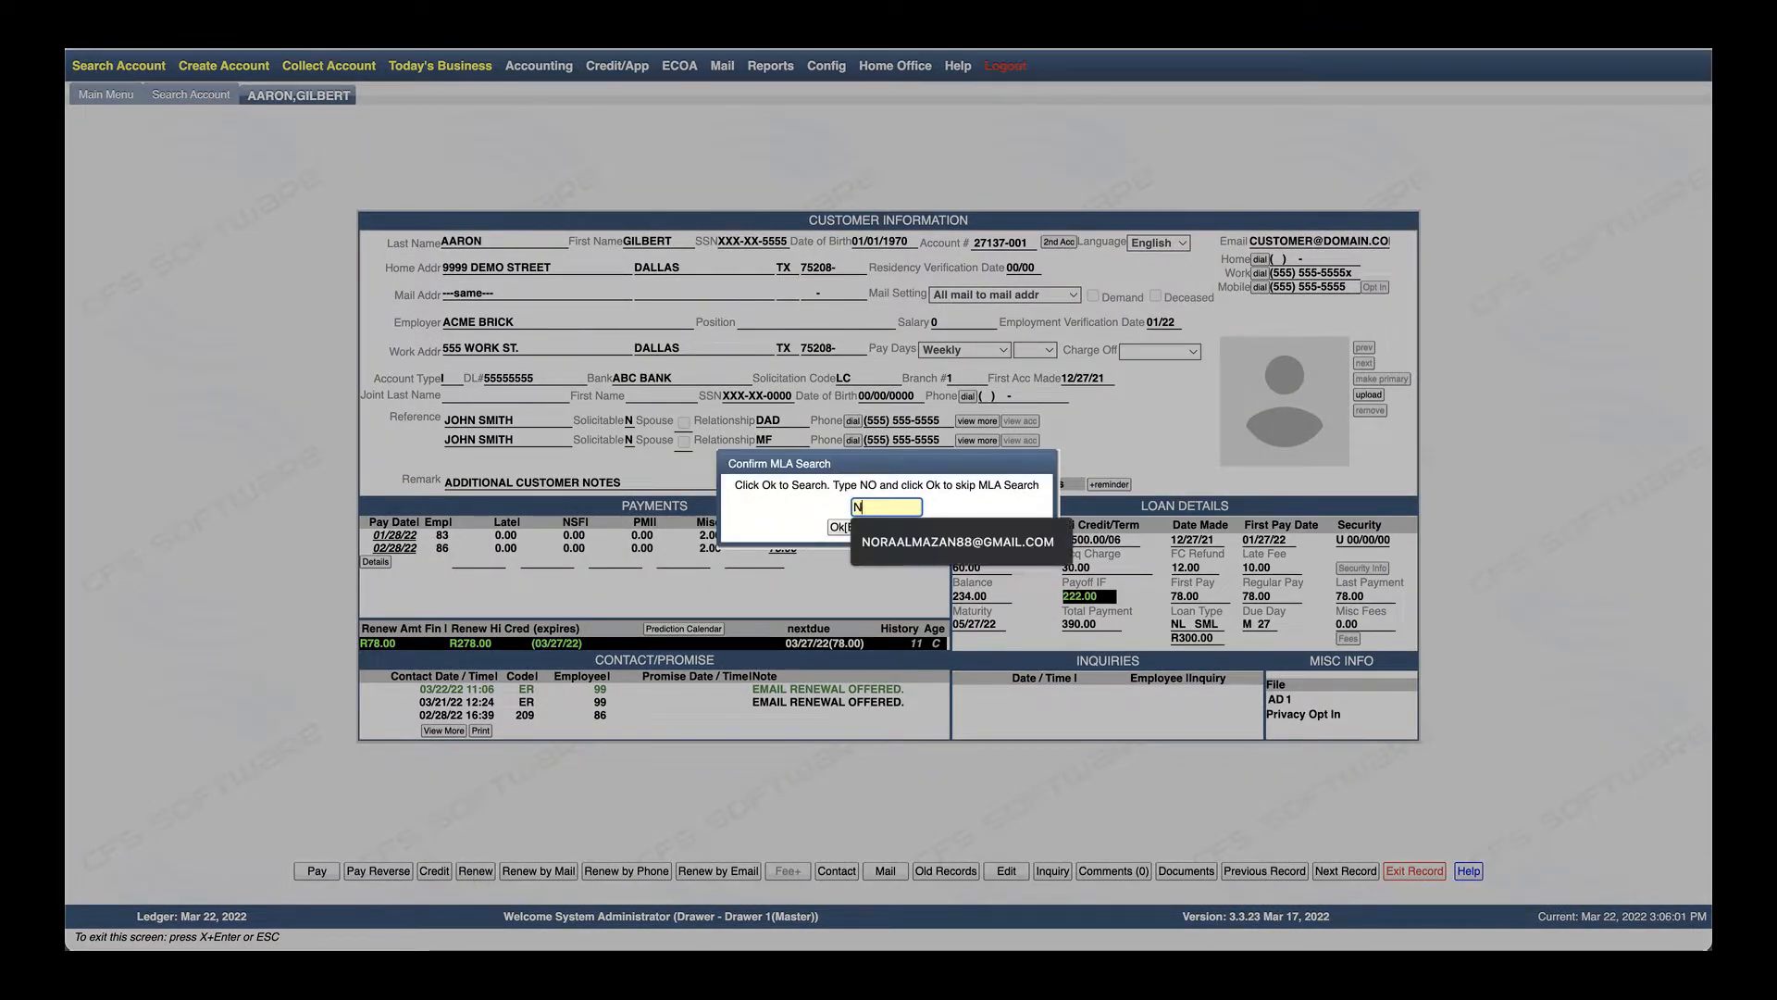
{"action": "left_click", "coordinate": [838, 527]}
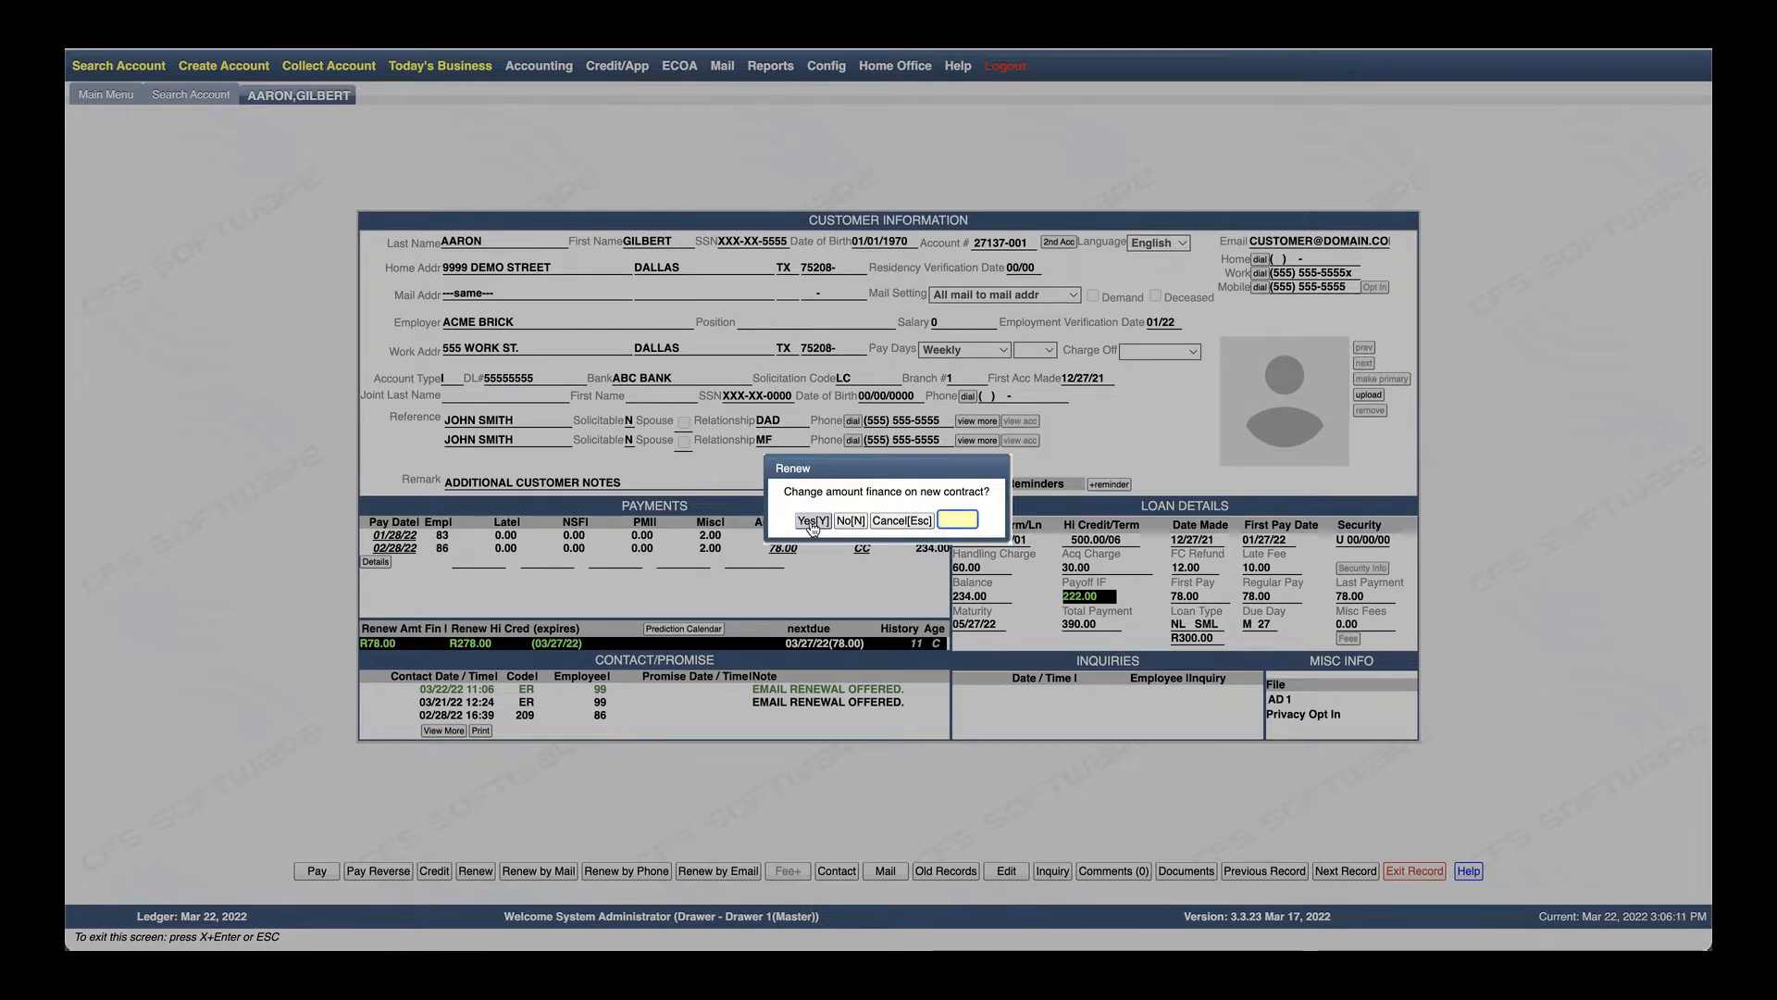
{"action": "left_click", "coordinate": [812, 522]}
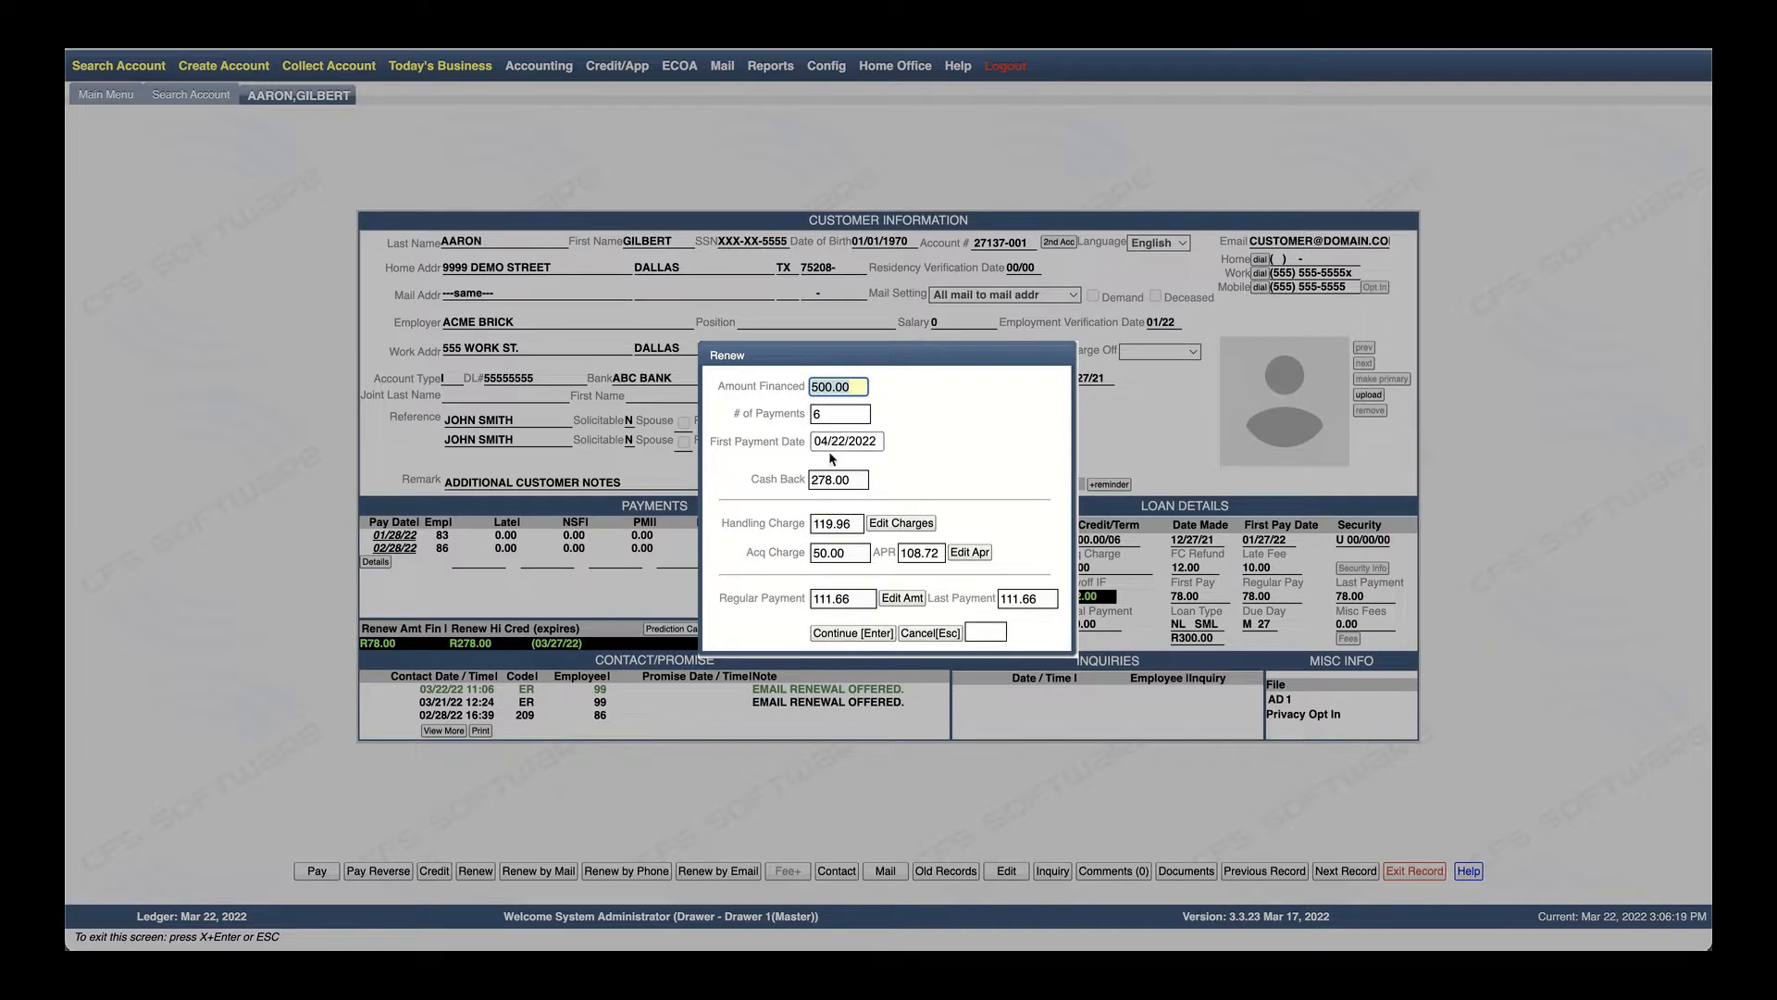
{"action": "left_click", "coordinate": [848, 633]}
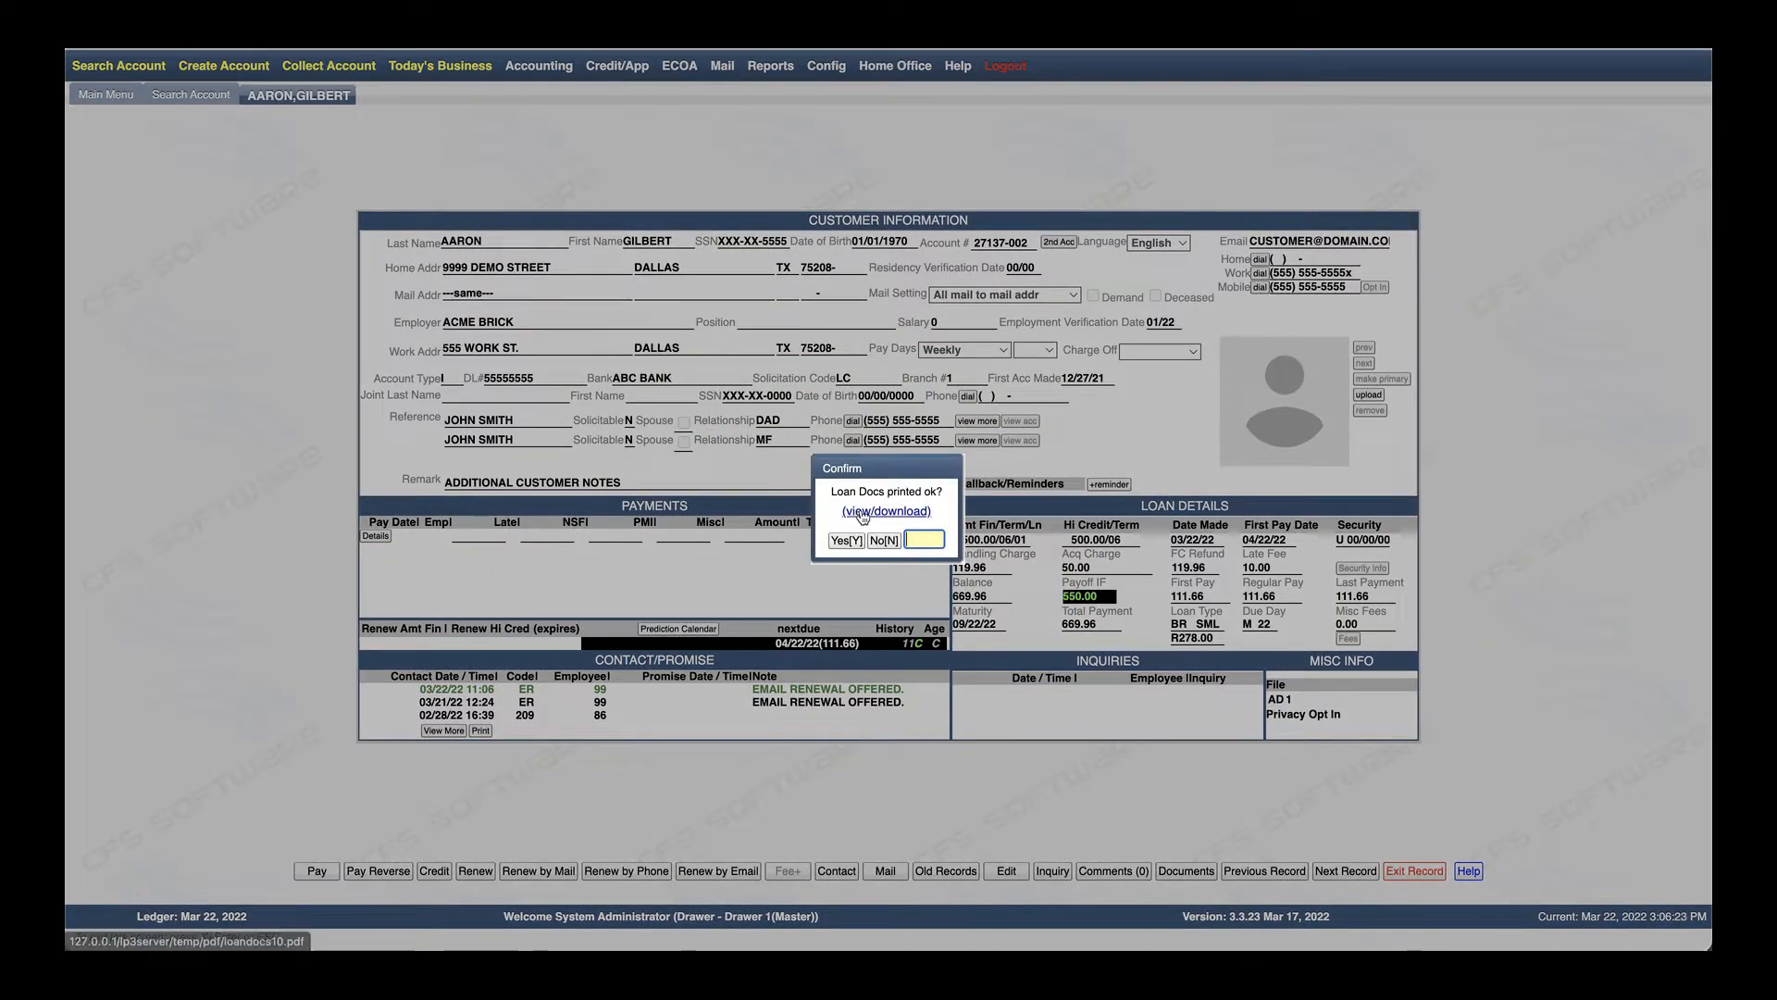
View the generated loan documents, confirm they printed, and dismiss the renewal-completed message
{"action": "left_click", "coordinate": [863, 514]}
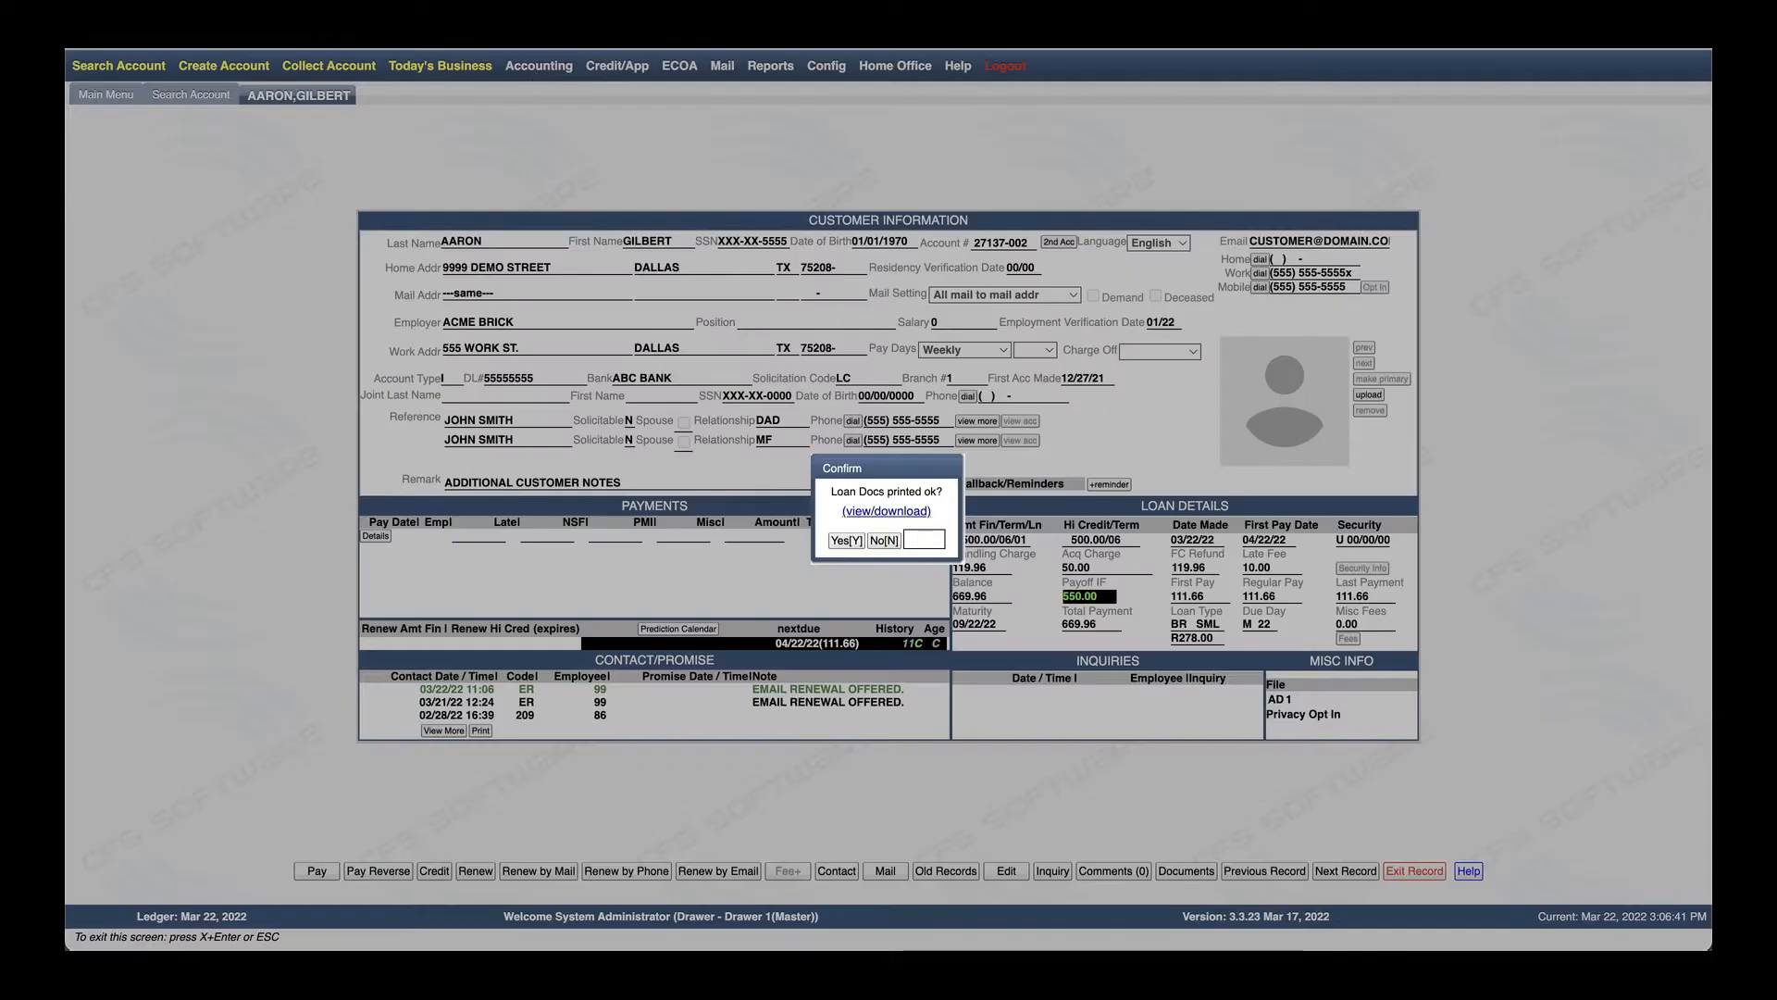
{"action": "left_click", "coordinate": [842, 539]}
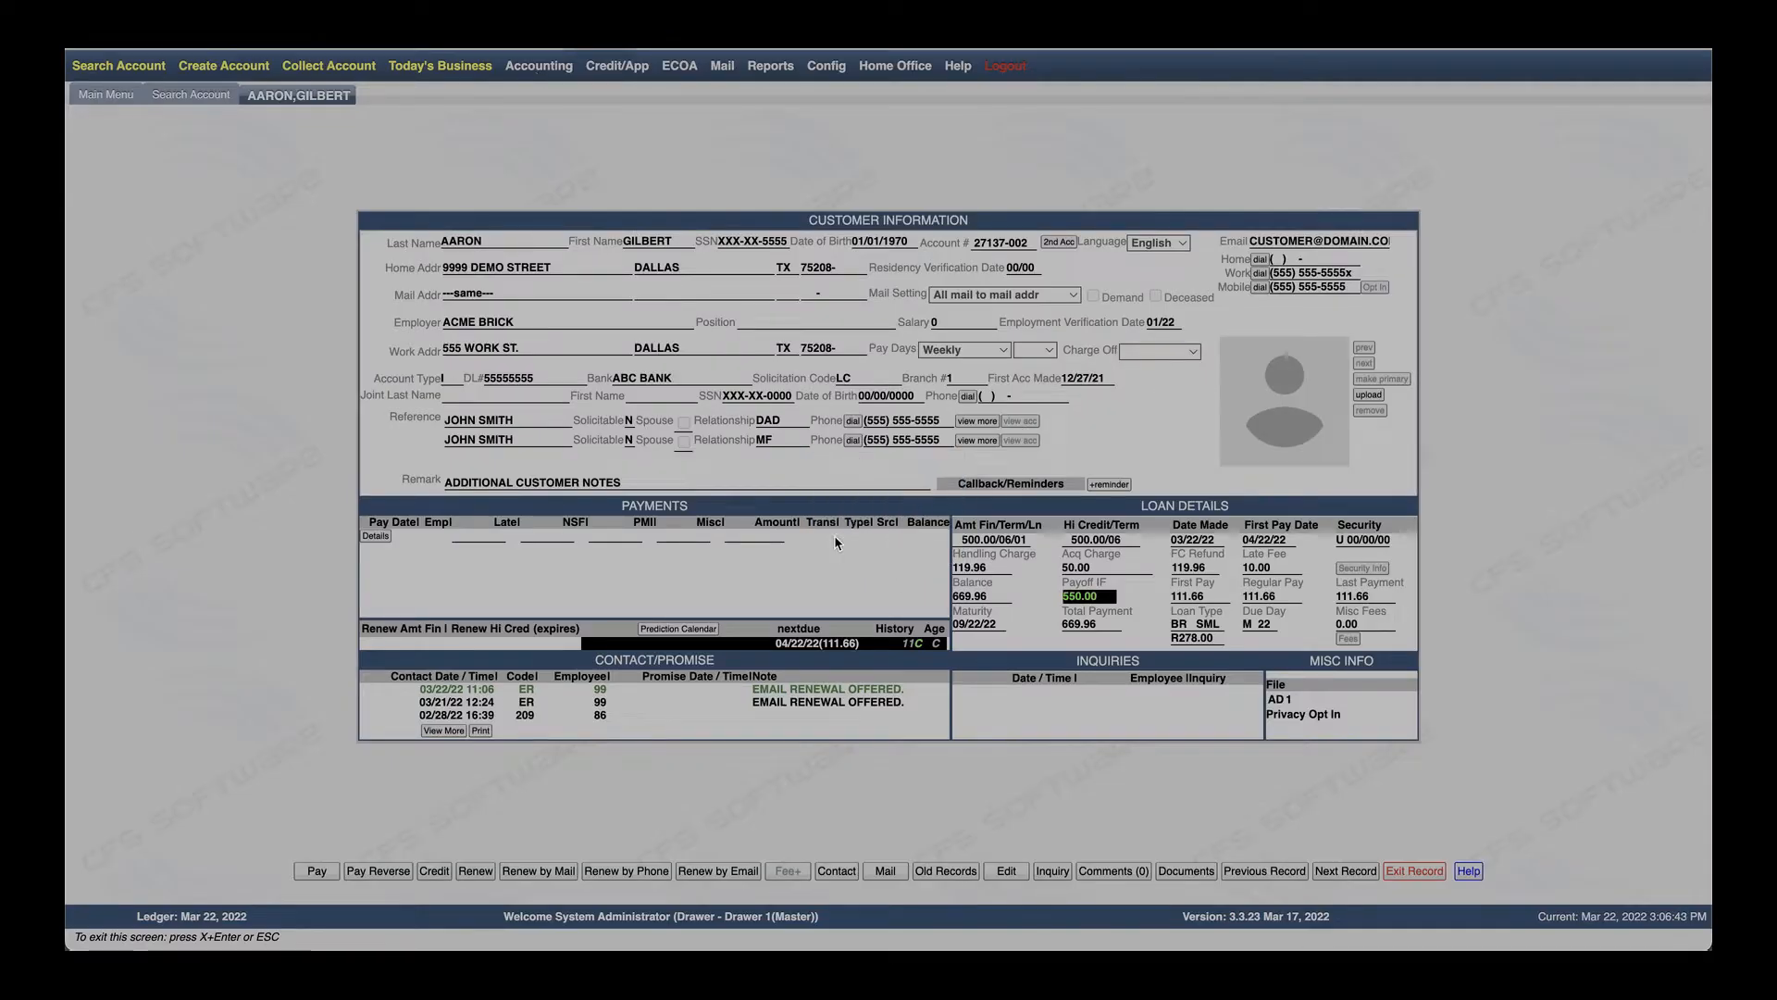
{"action": "left_click", "coordinate": [867, 520]}
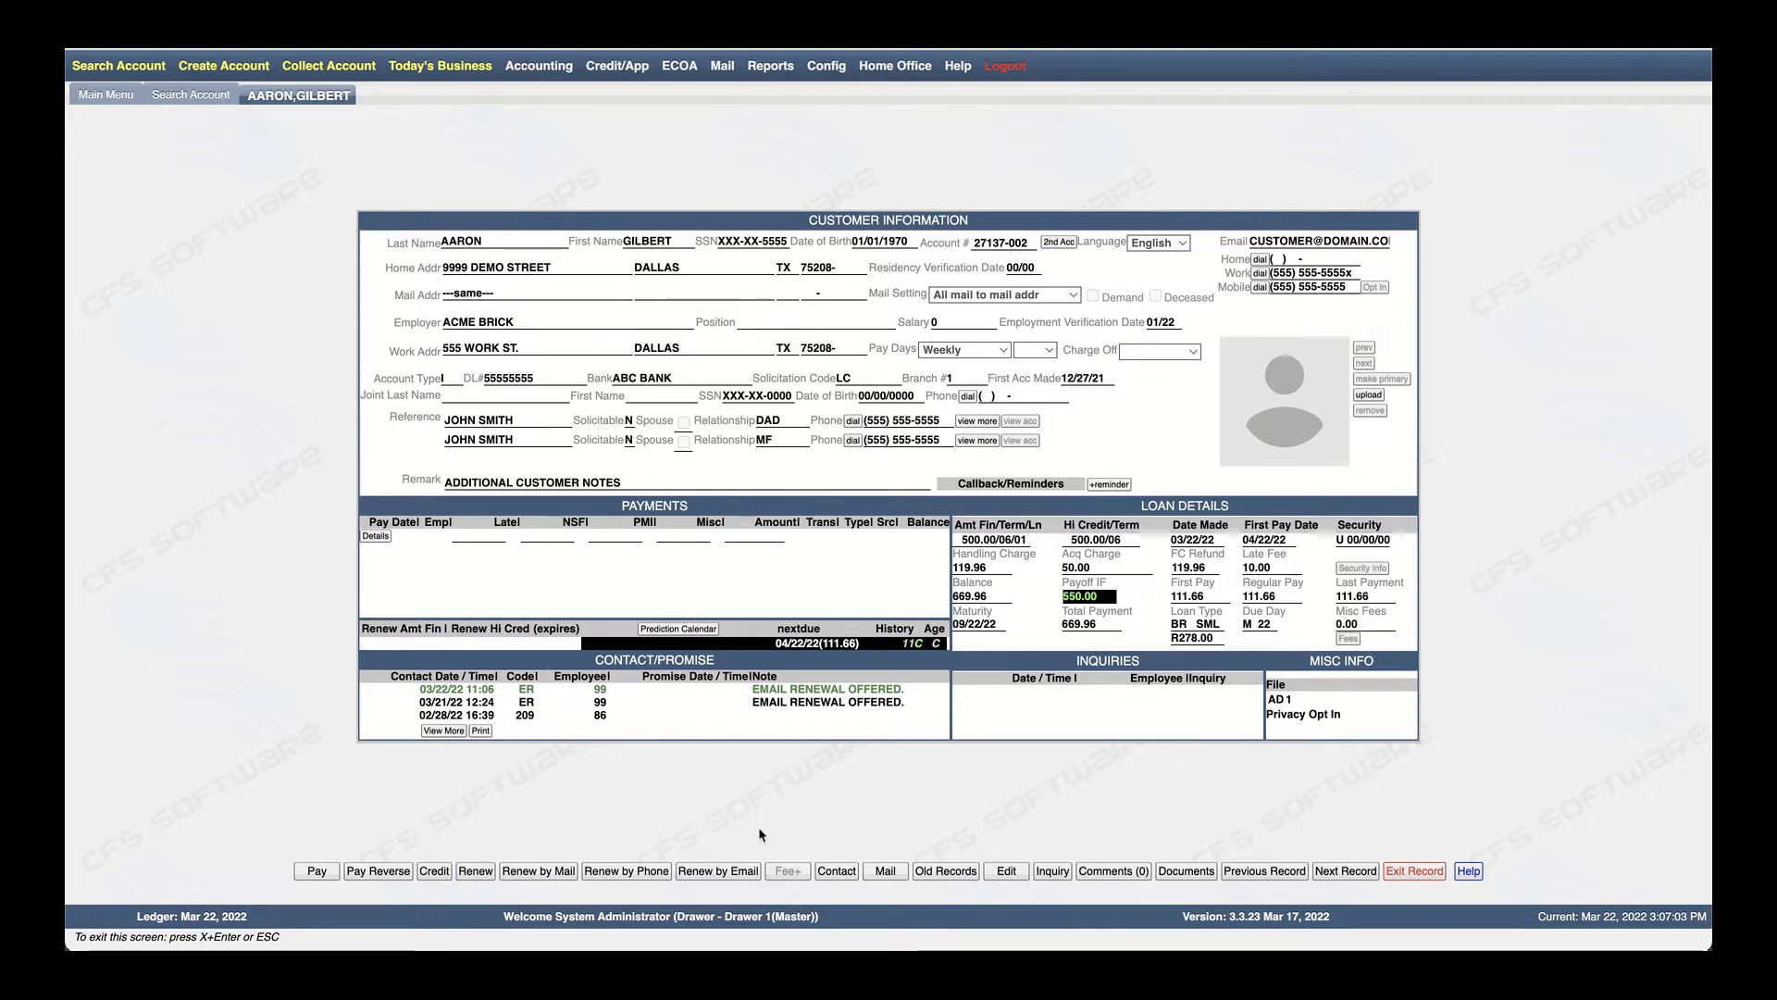
Advance two customer records and select the R208.25 Renew Amt Fin value
{"action": "left_click", "coordinate": [1341, 870]}
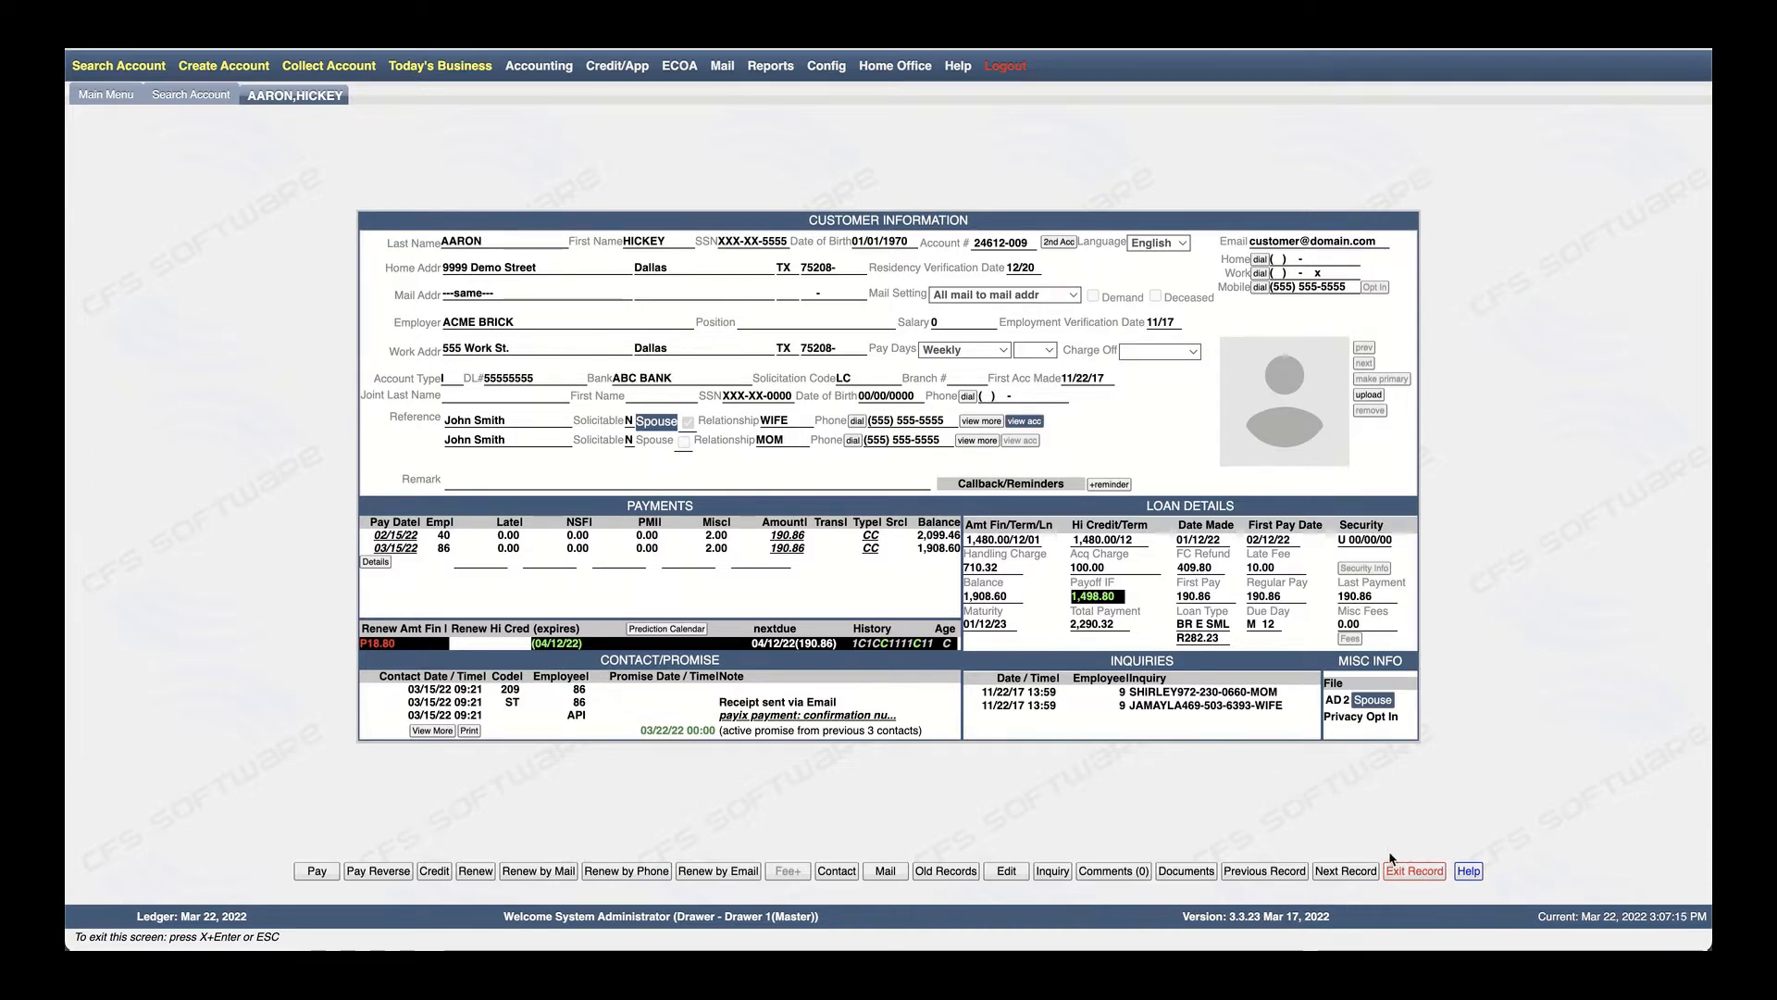
{"action": "left_click", "coordinate": [1360, 872]}
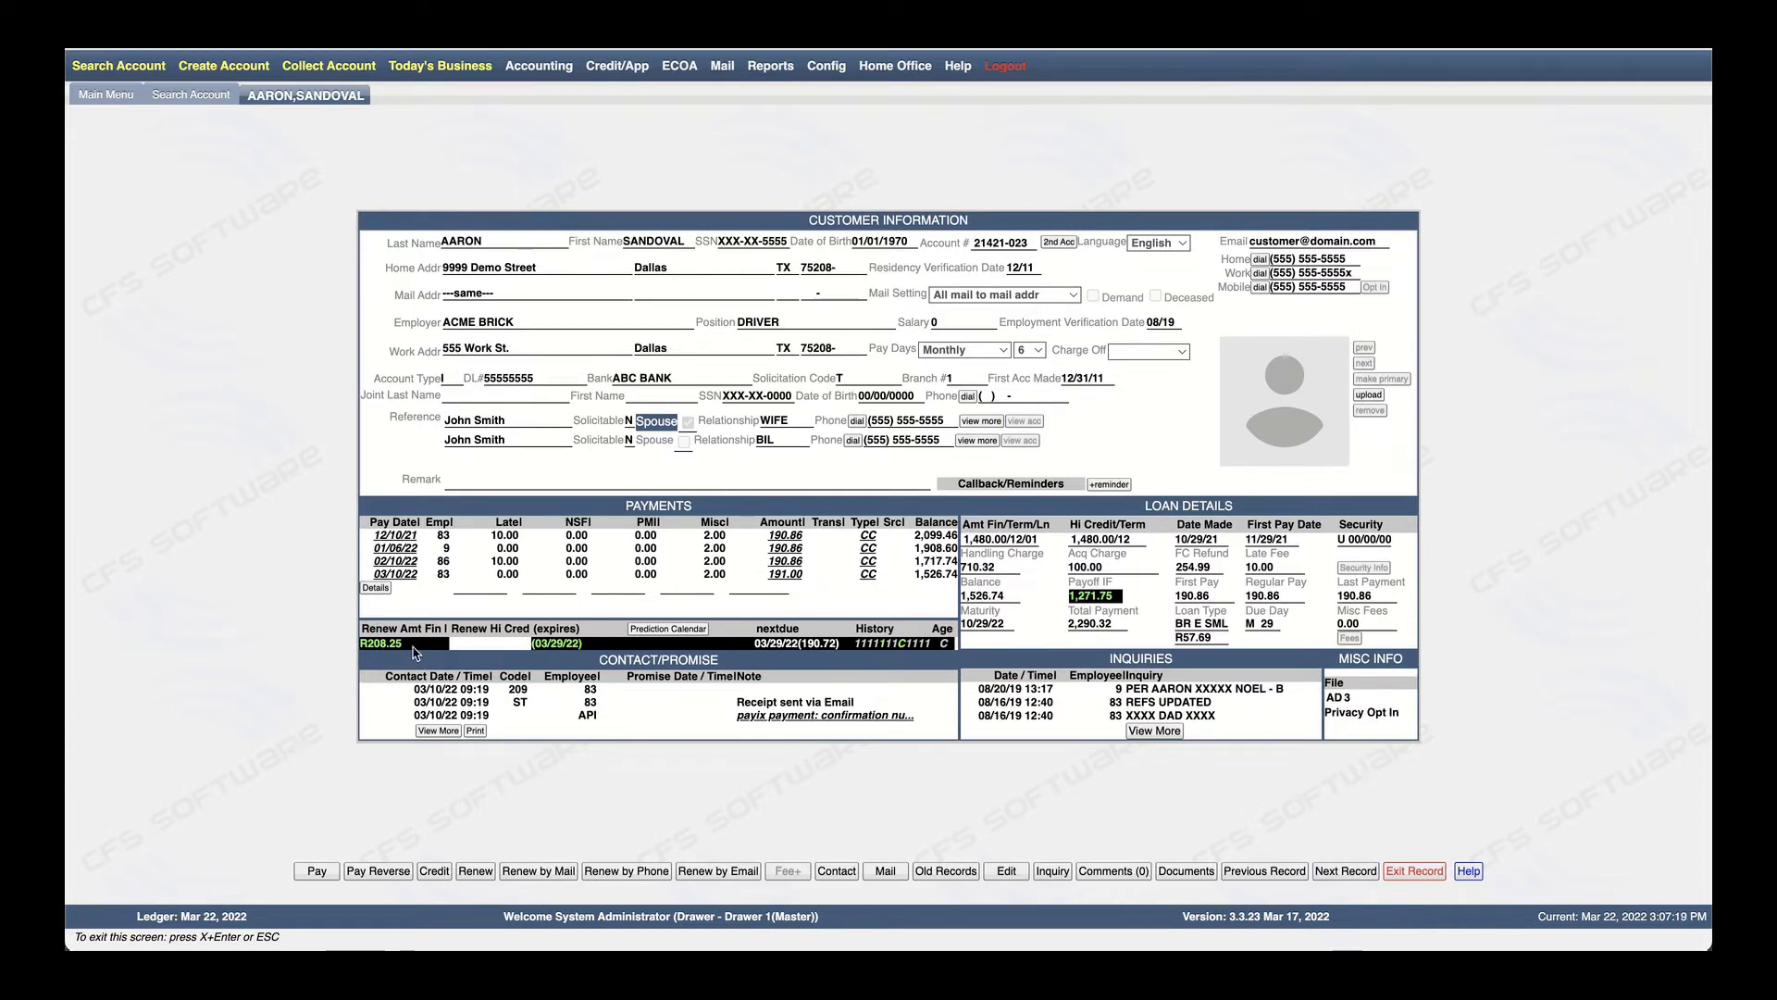
{"action": "left_click_drag", "start_coordinate": [414, 651], "coordinate": [360, 645]}
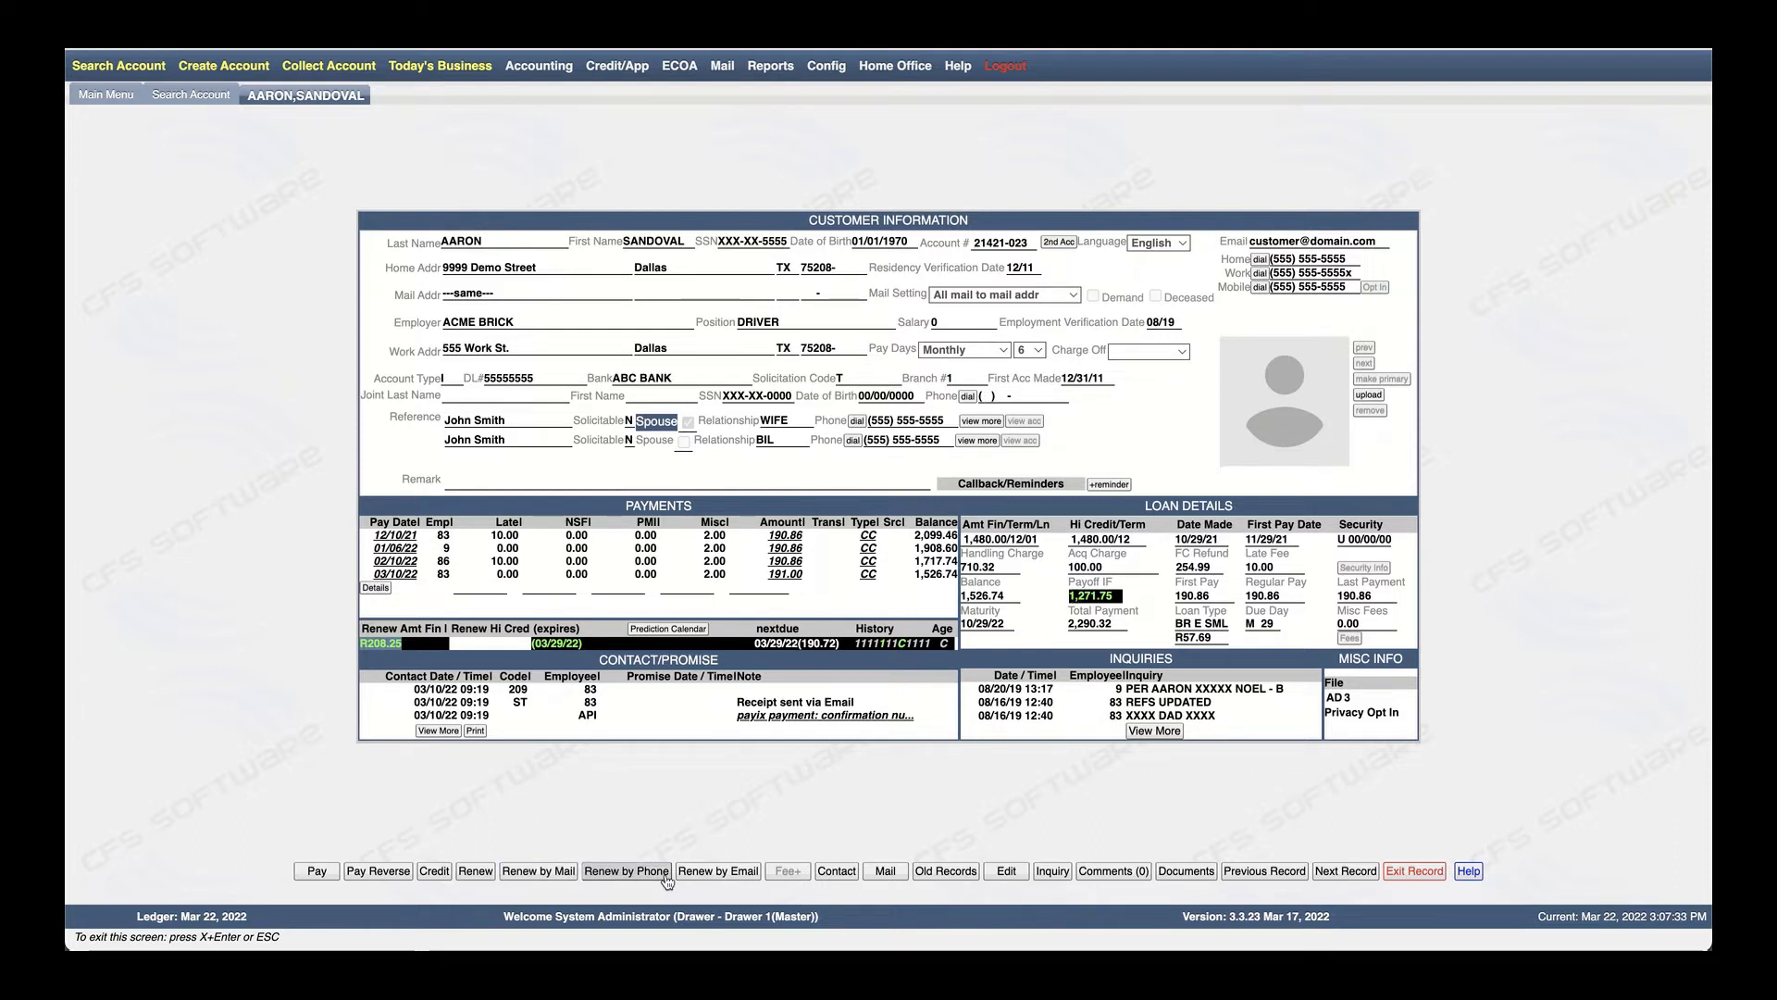
Renew by mail, answering NO to MLA search, with 1,480.00 over 12 payments and 208.25 cash back
{"action": "left_click", "coordinate": [552, 875]}
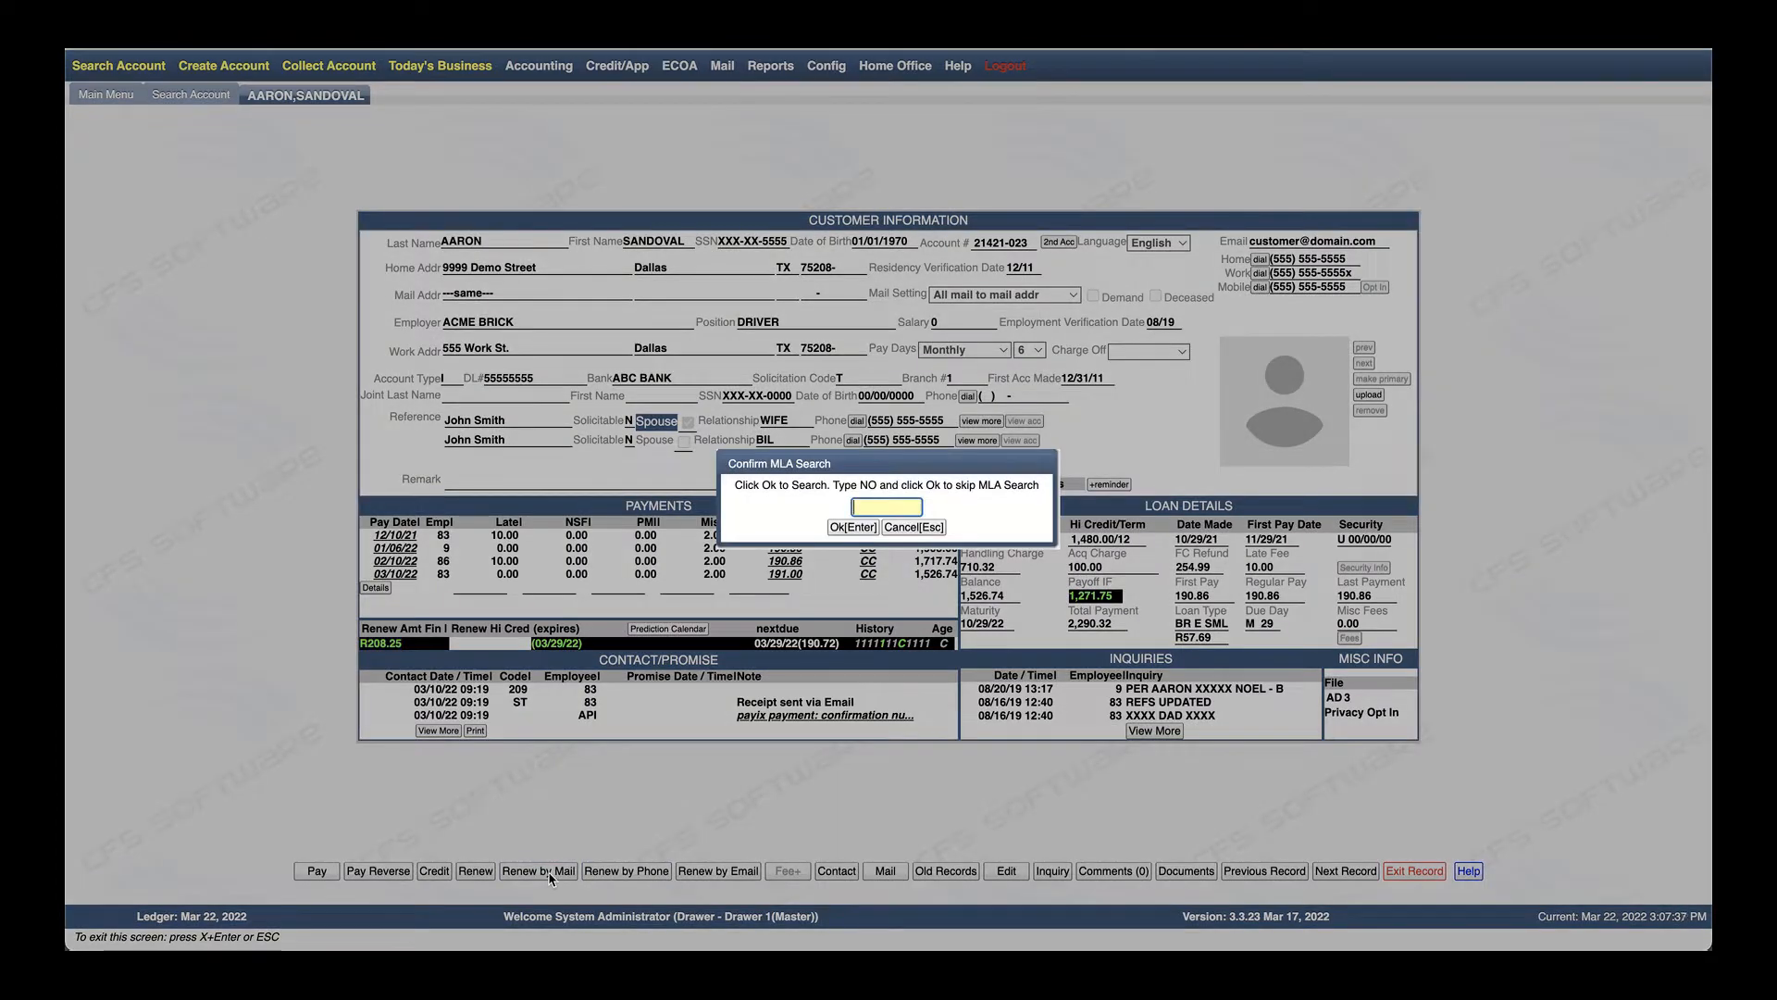
{"action": "left_click", "coordinate": [879, 507]}
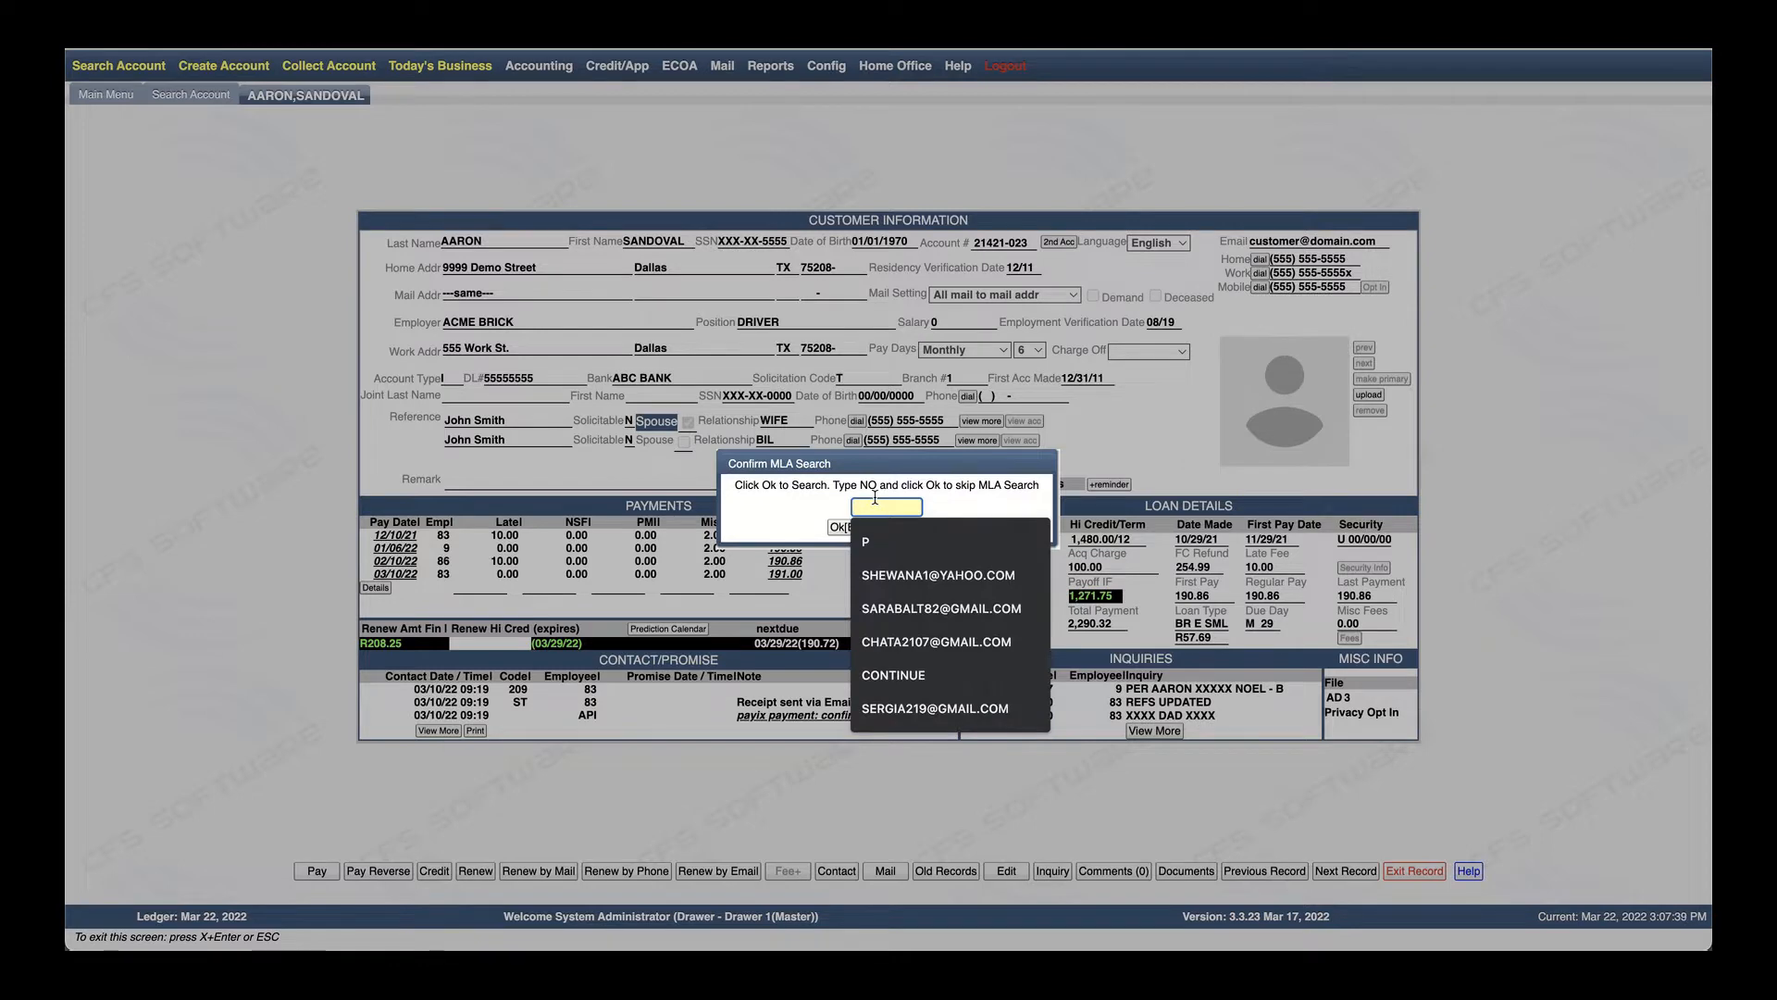
{"action": "type", "text": "NO"}
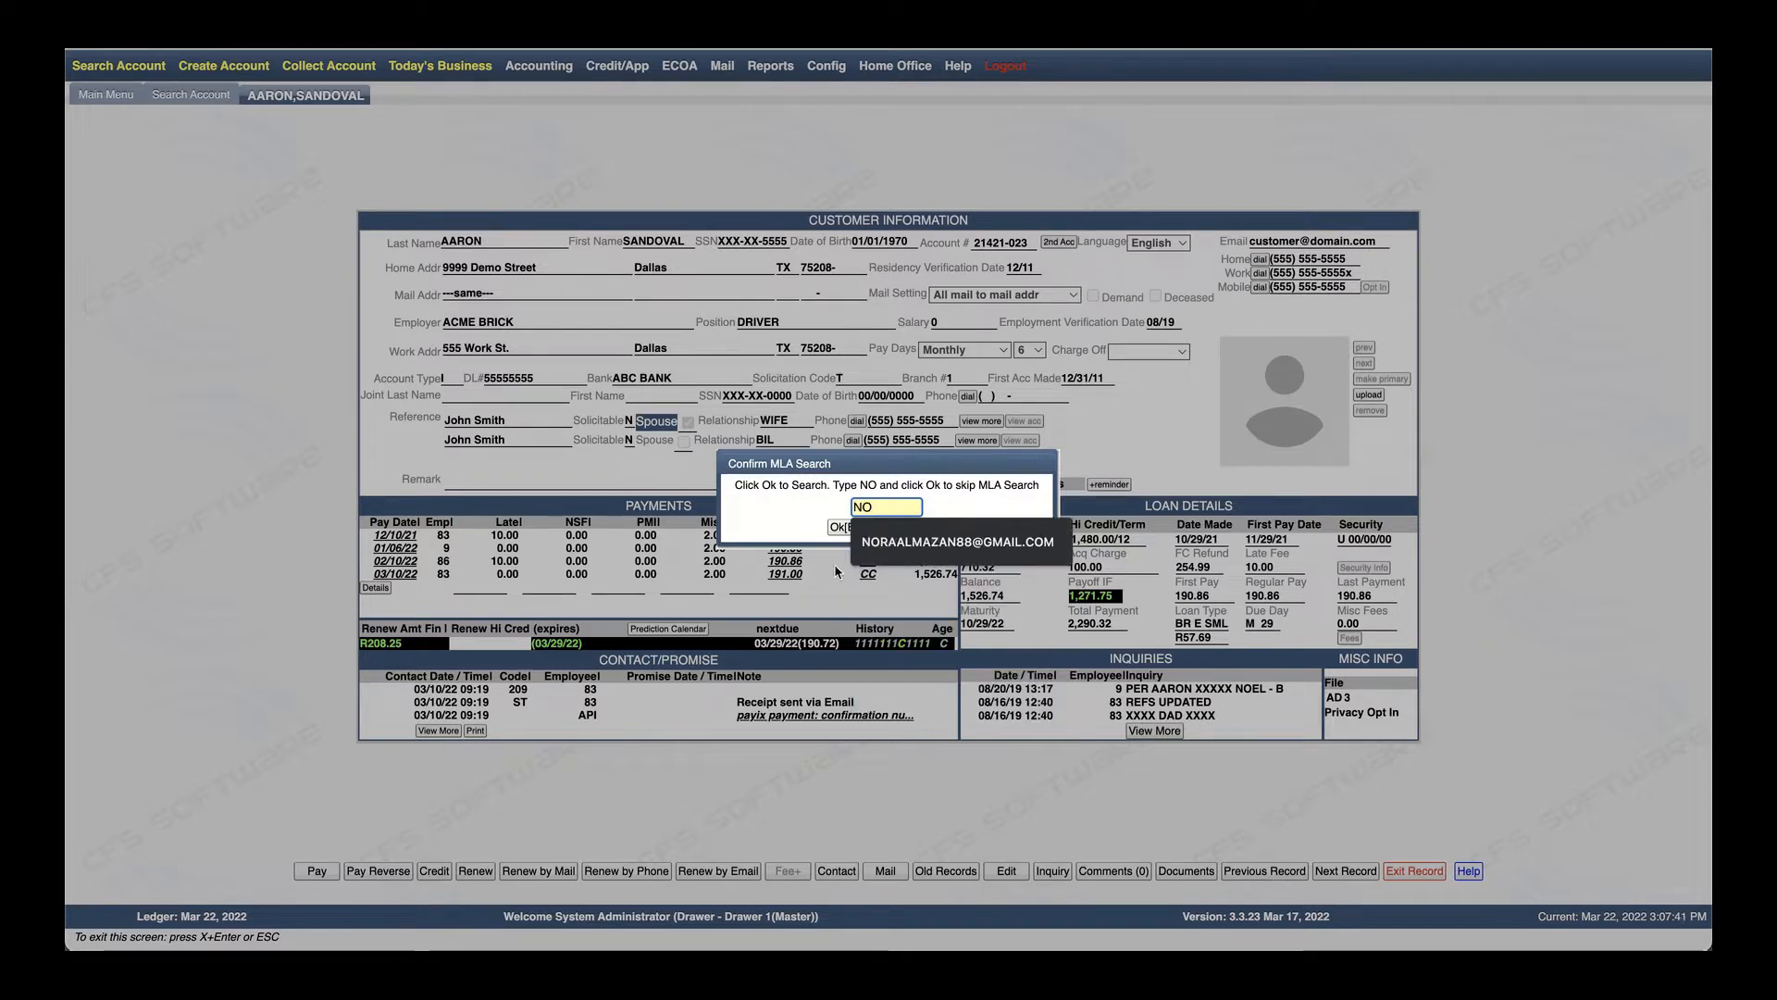
{"action": "left_click", "coordinate": [835, 527]}
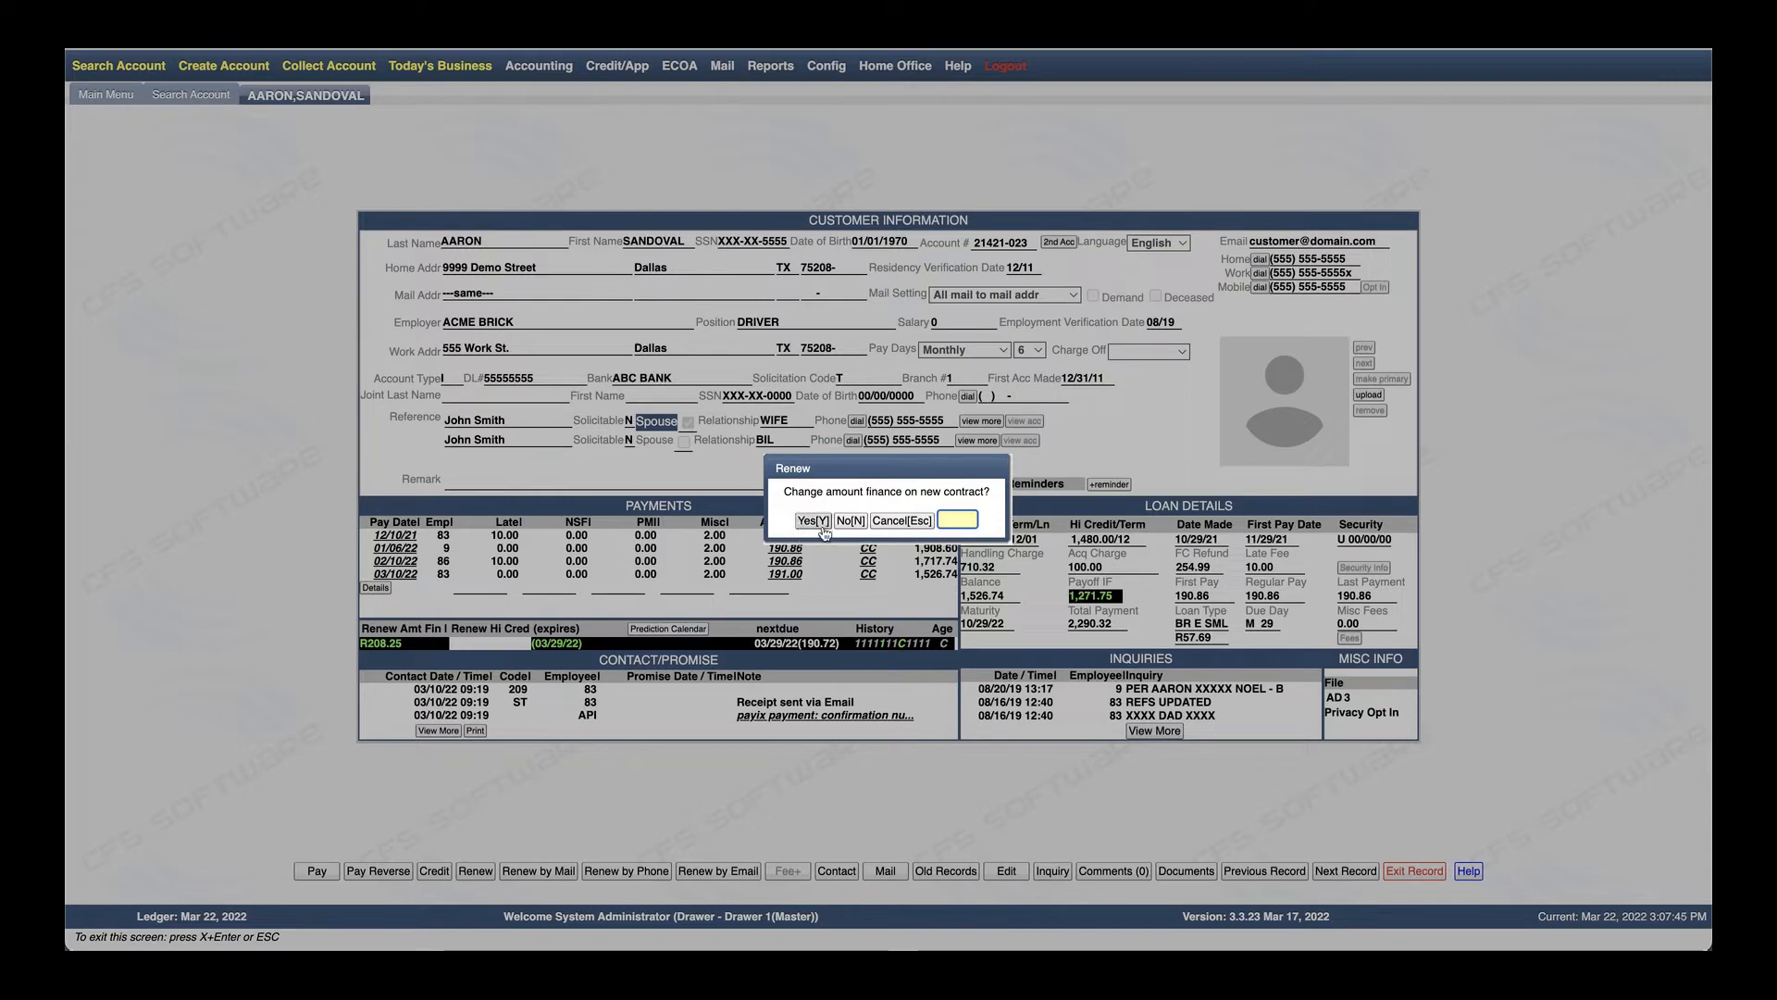
{"action": "left_click", "coordinate": [806, 521]}
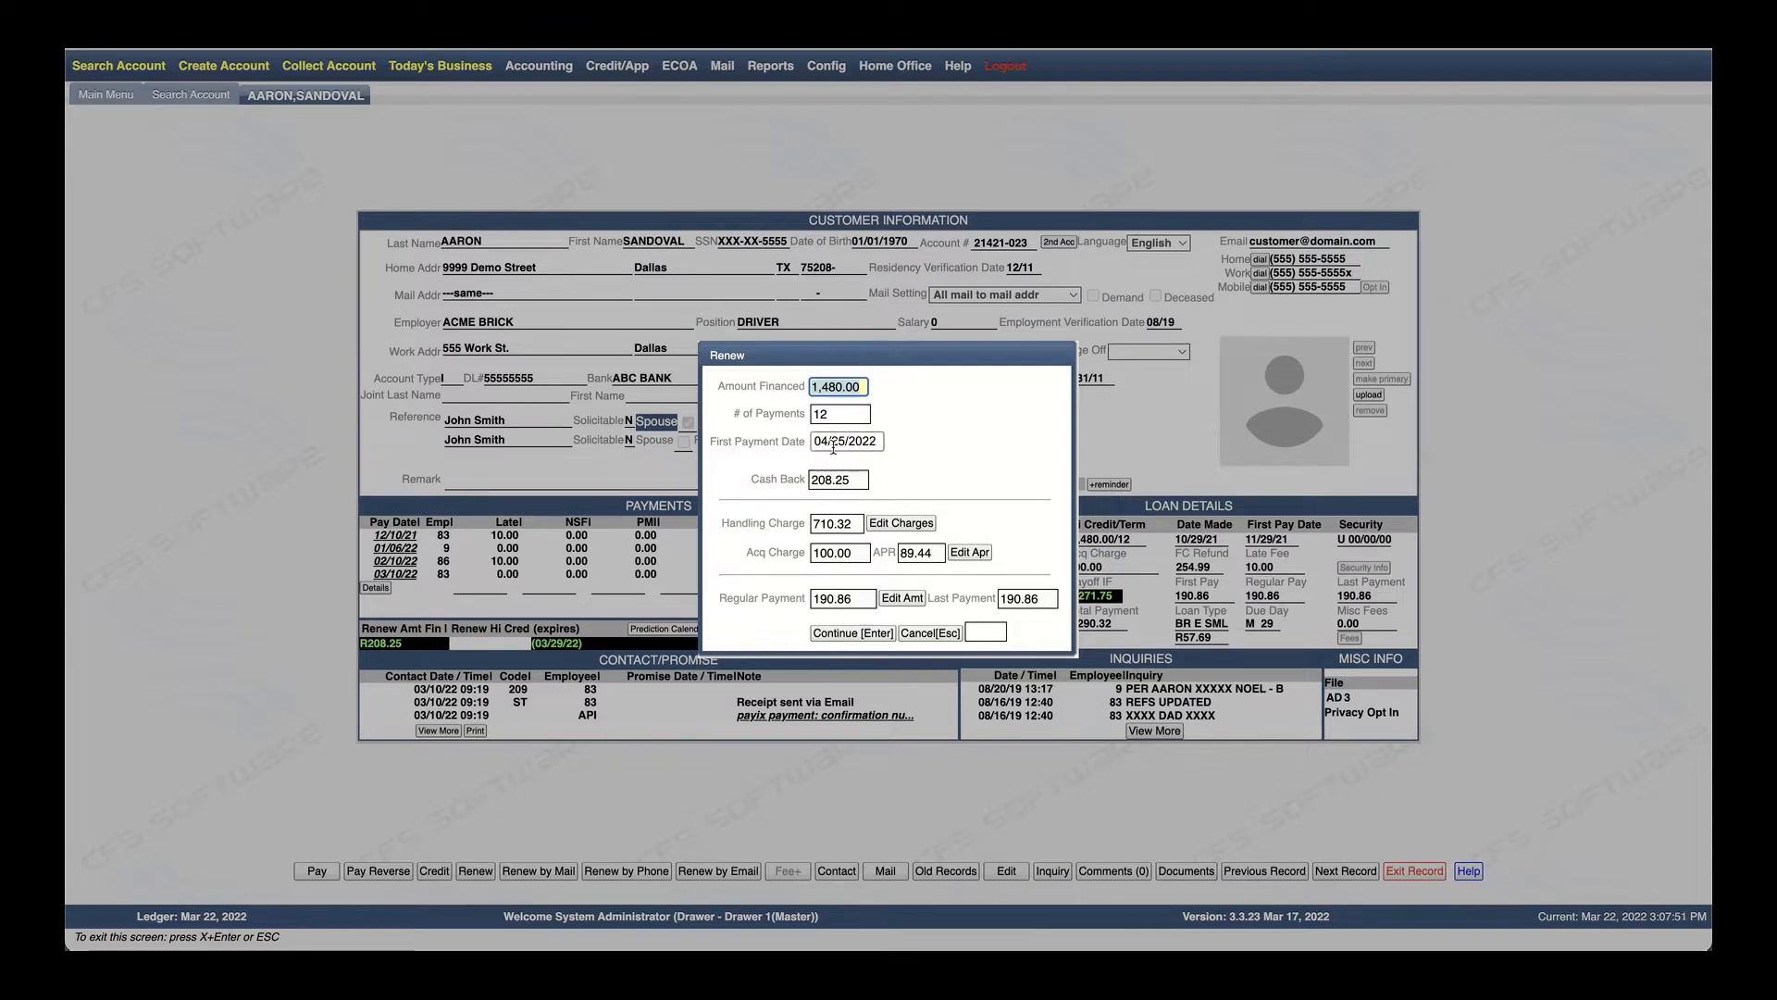
{"action": "left_click", "coordinate": [850, 629]}
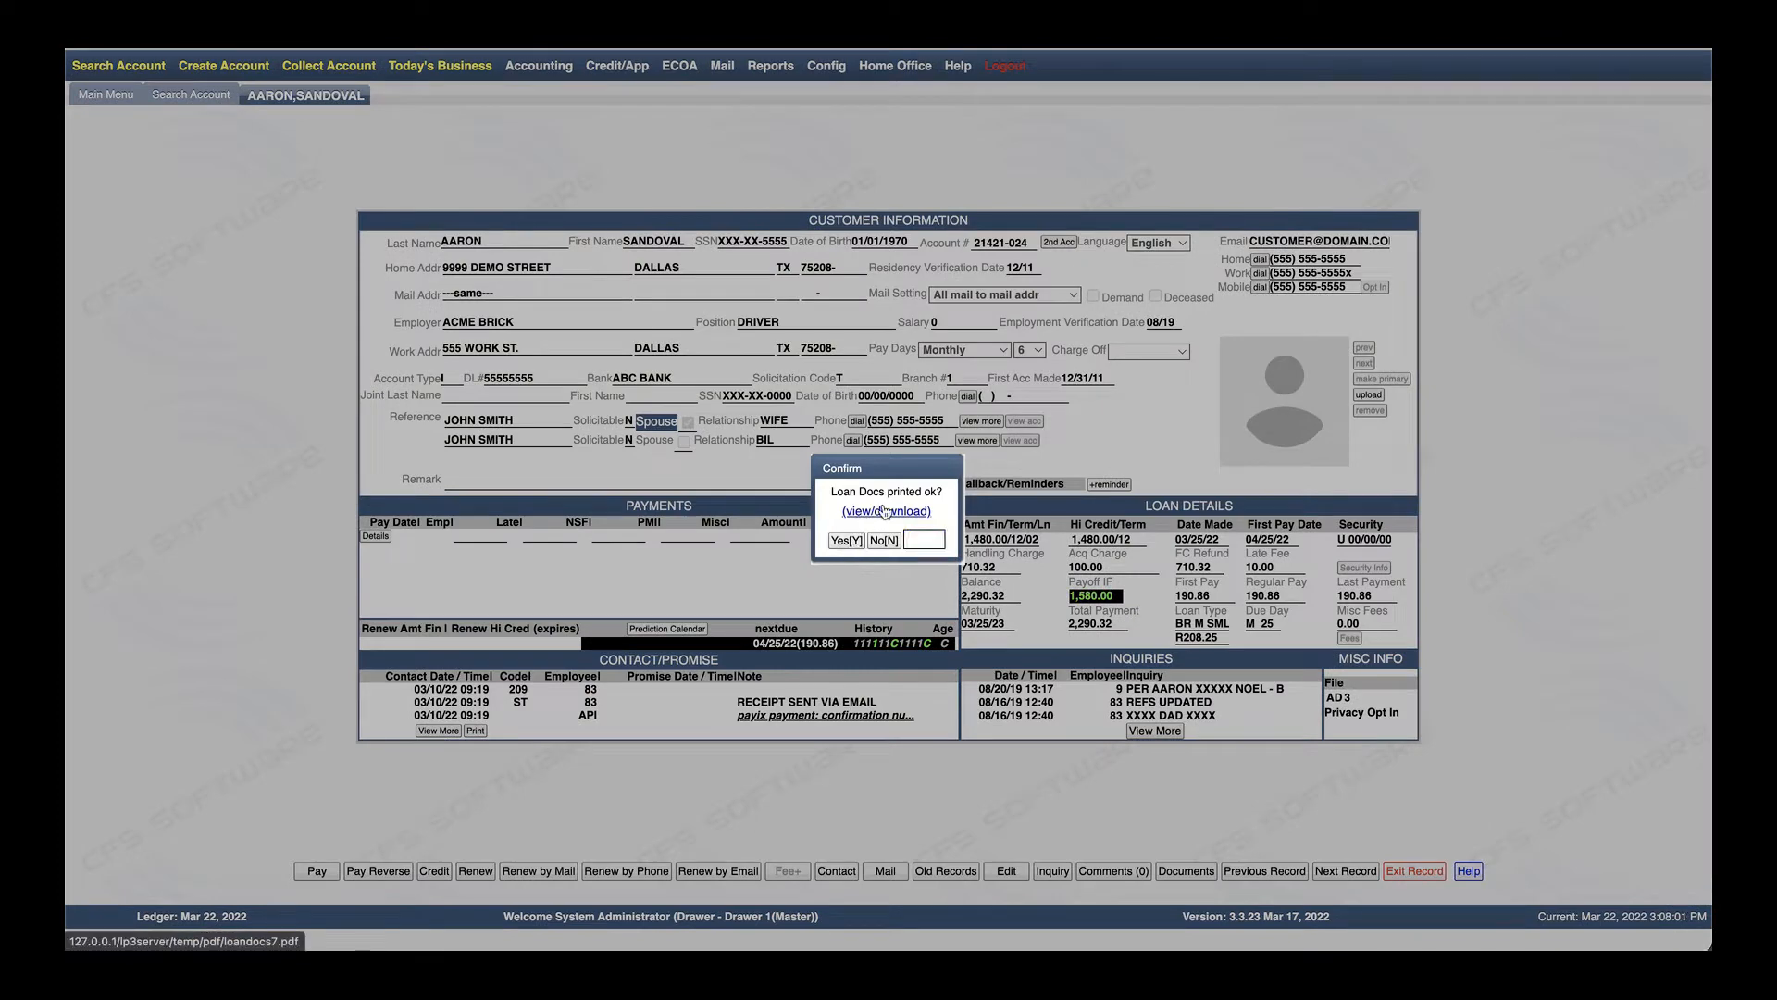
{"action": "left_click", "coordinate": [884, 511]}
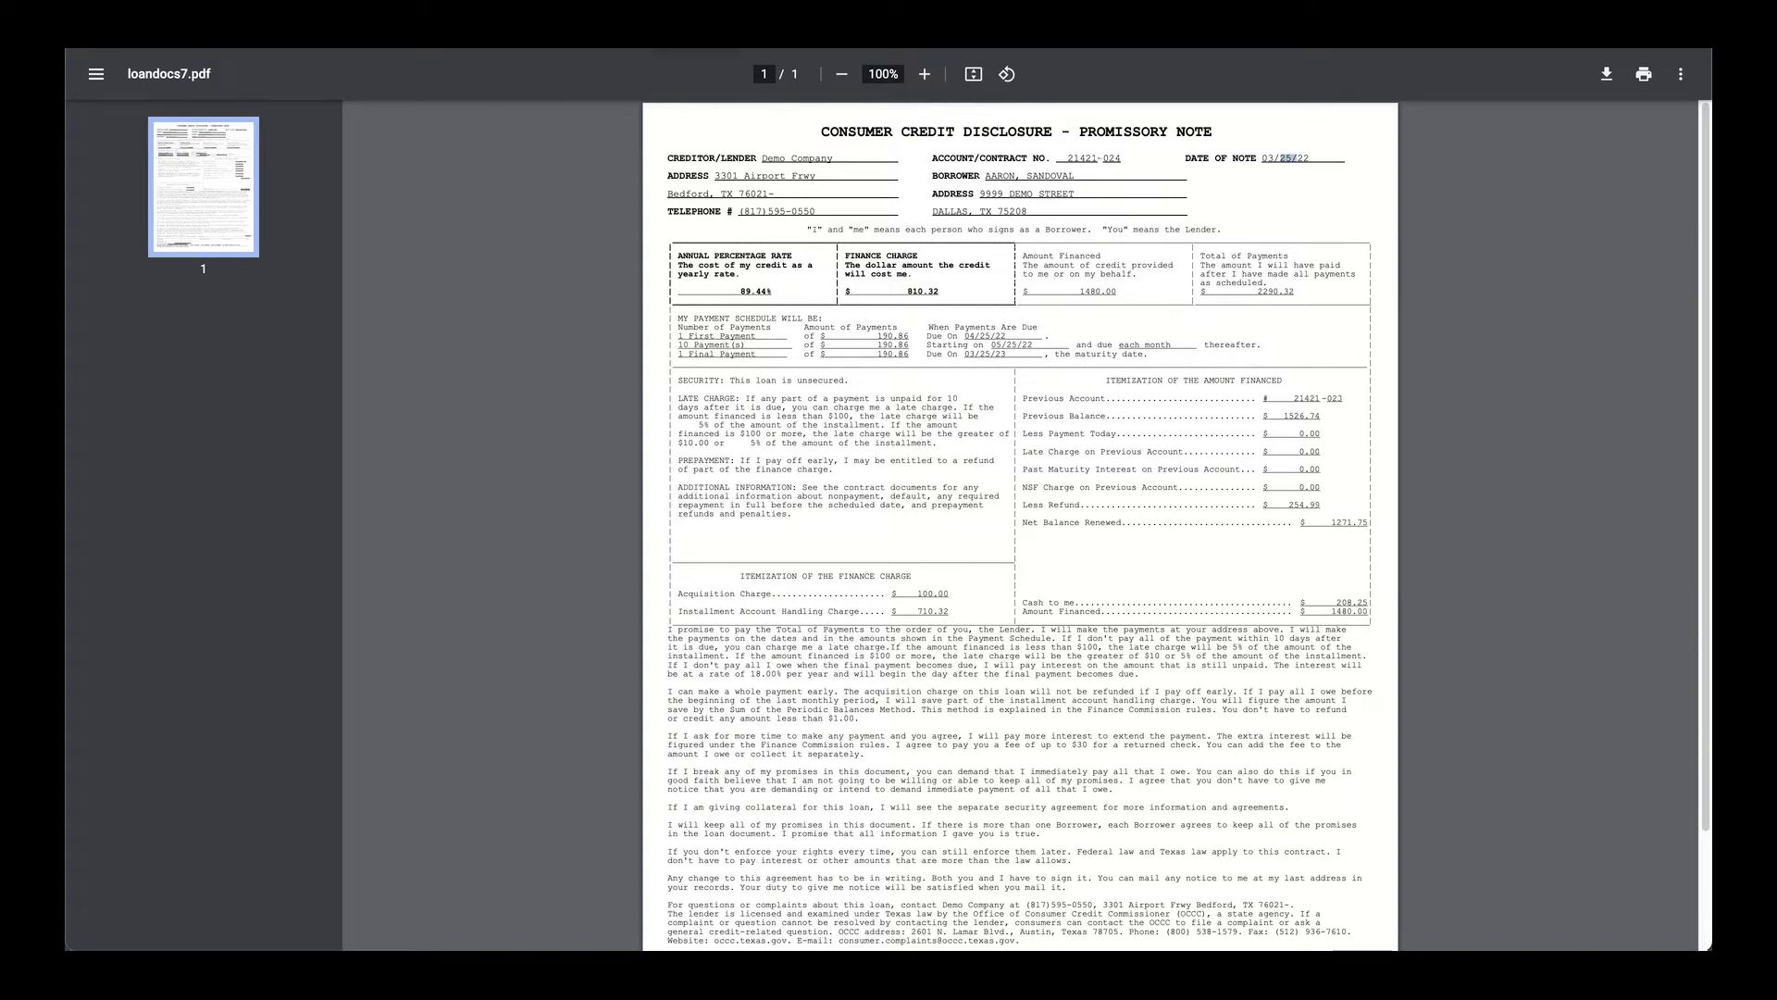
{"action": "key", "text": "ctrl+w"}
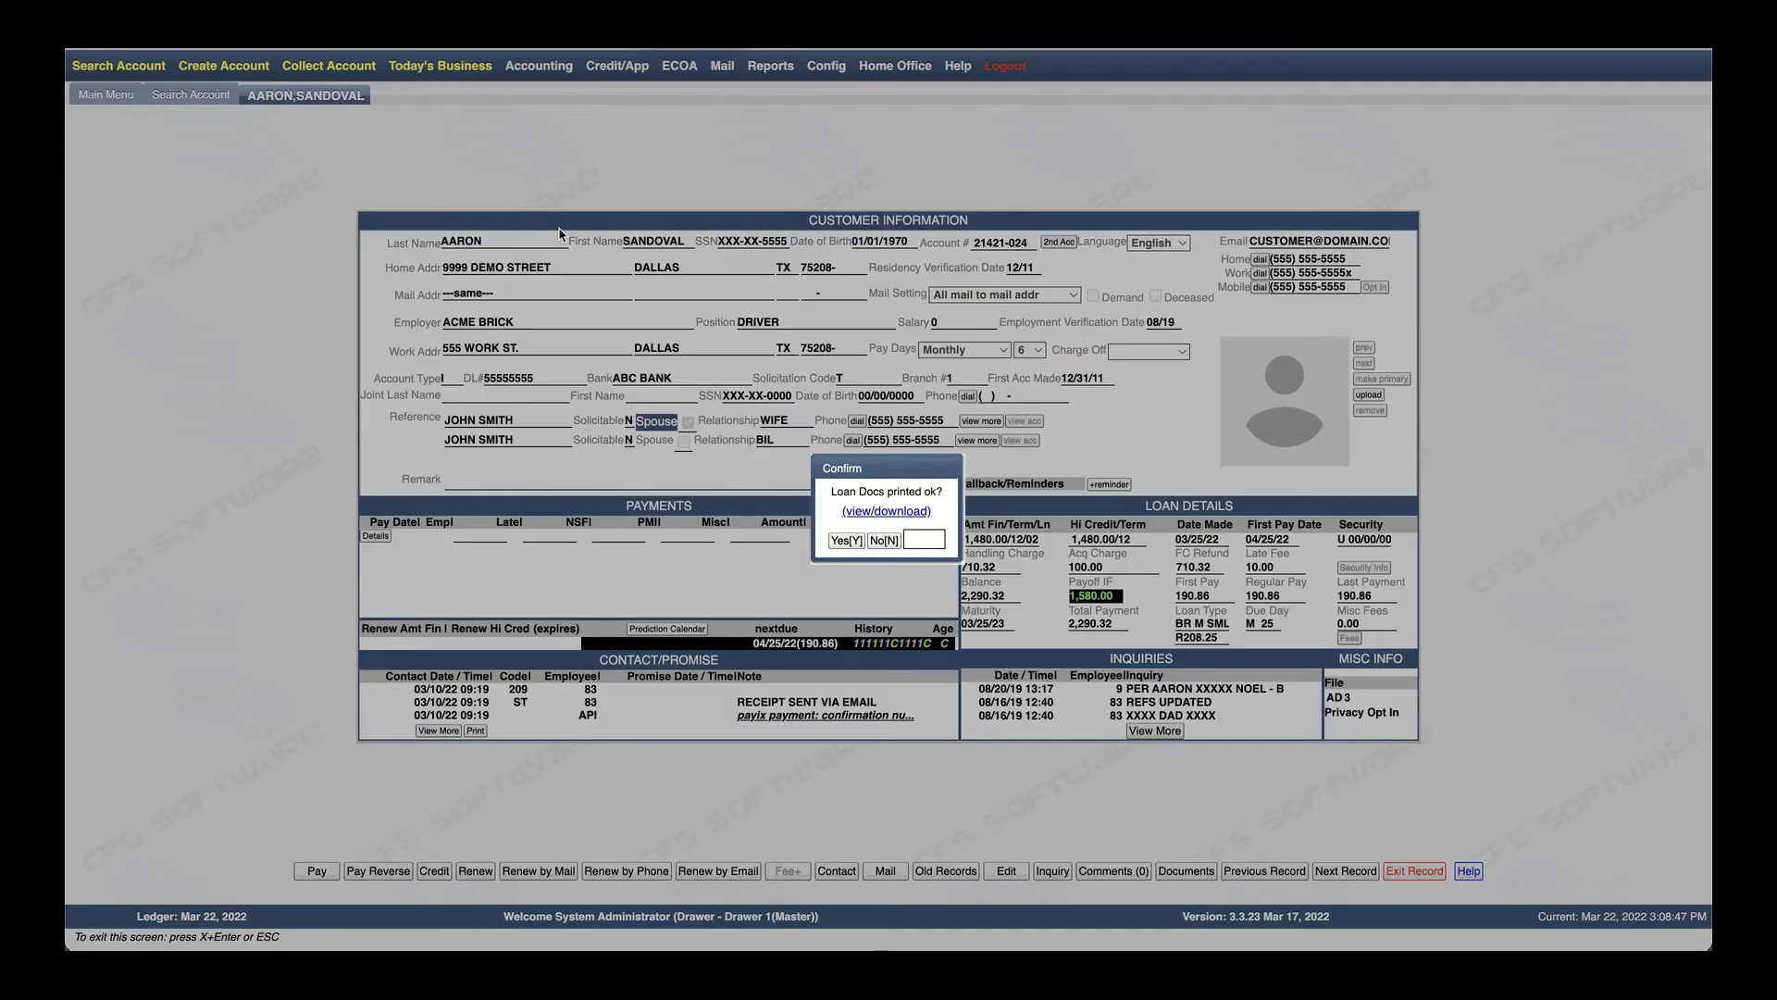
Confirm the loan documents printed, then view the Loan Terms PDF and confirm it printed
{"action": "left_click", "coordinate": [846, 541]}
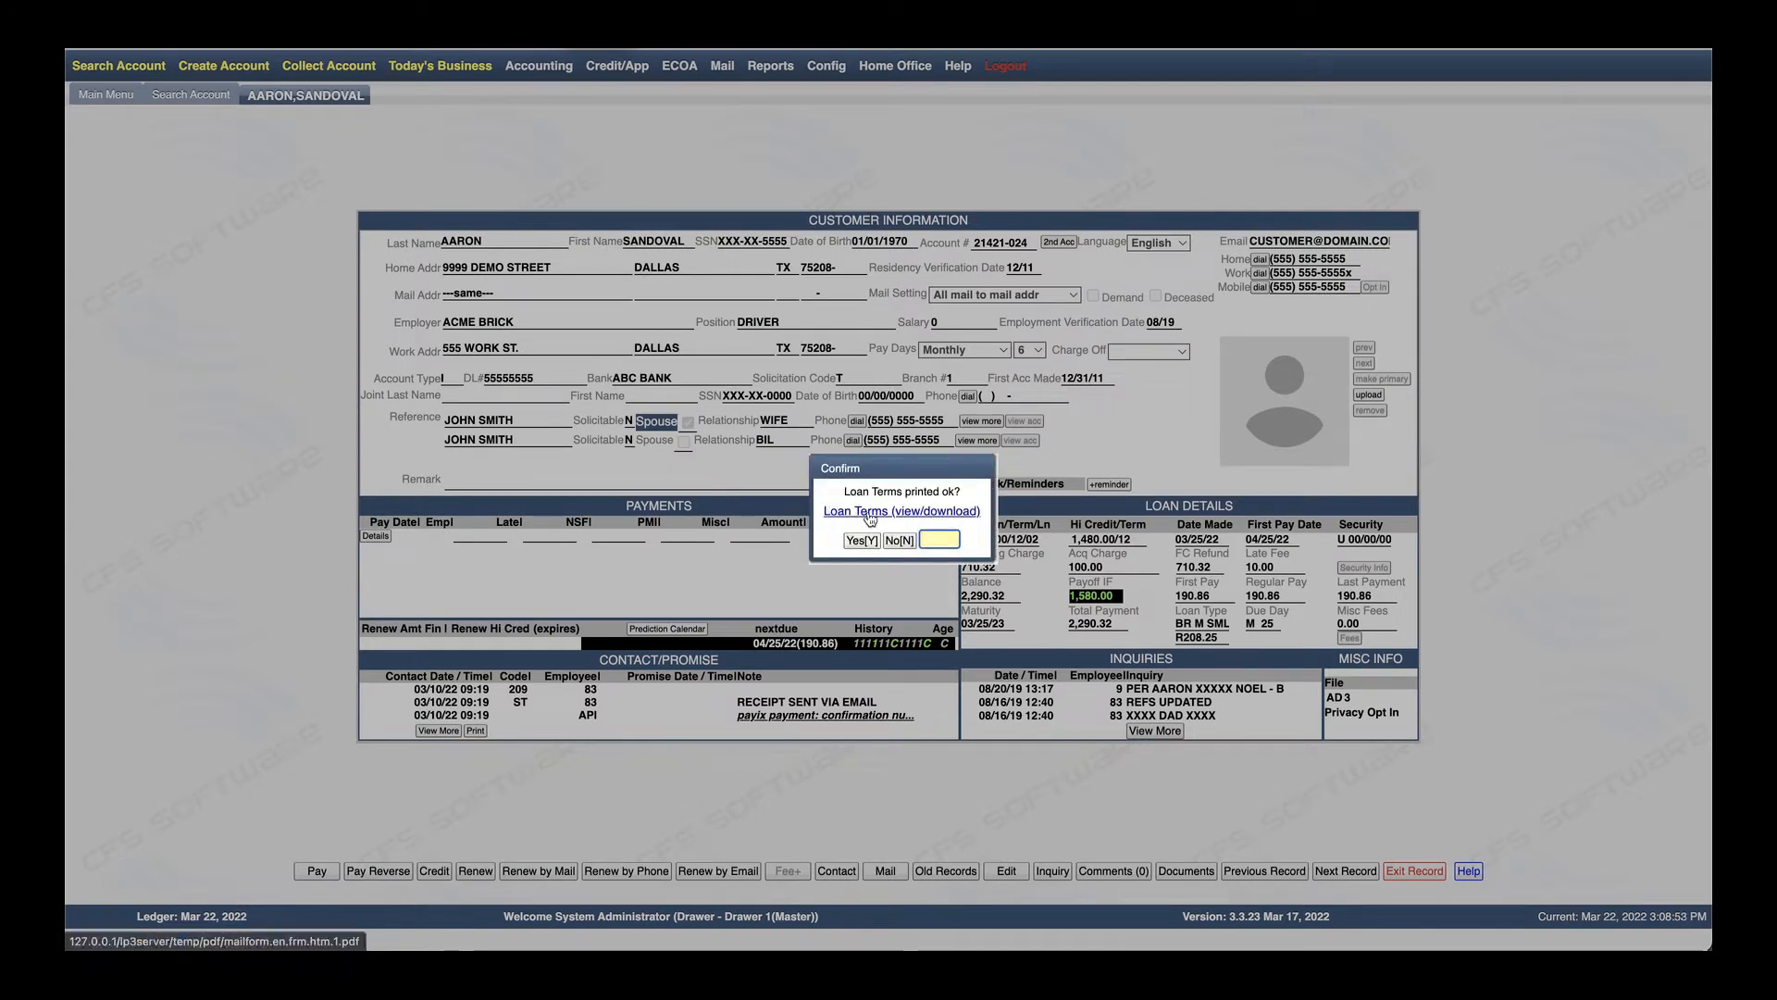
{"action": "left_click", "coordinate": [868, 512]}
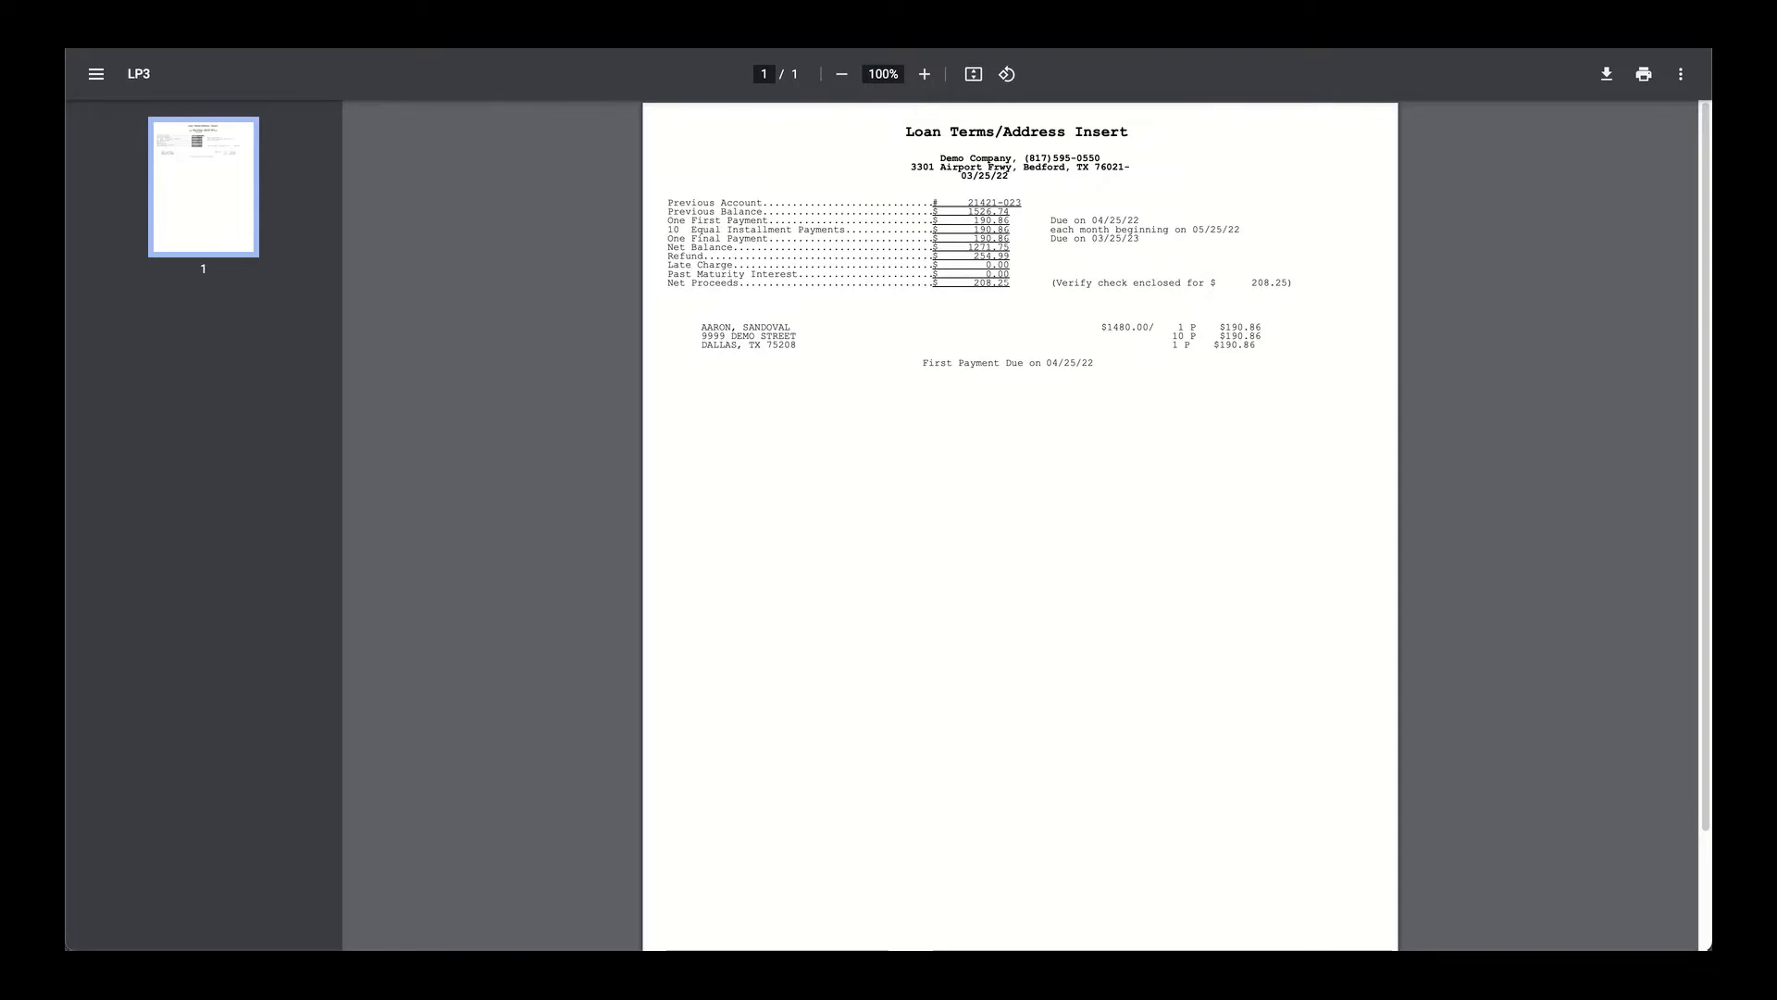
{"action": "key", "text": "super+w"}
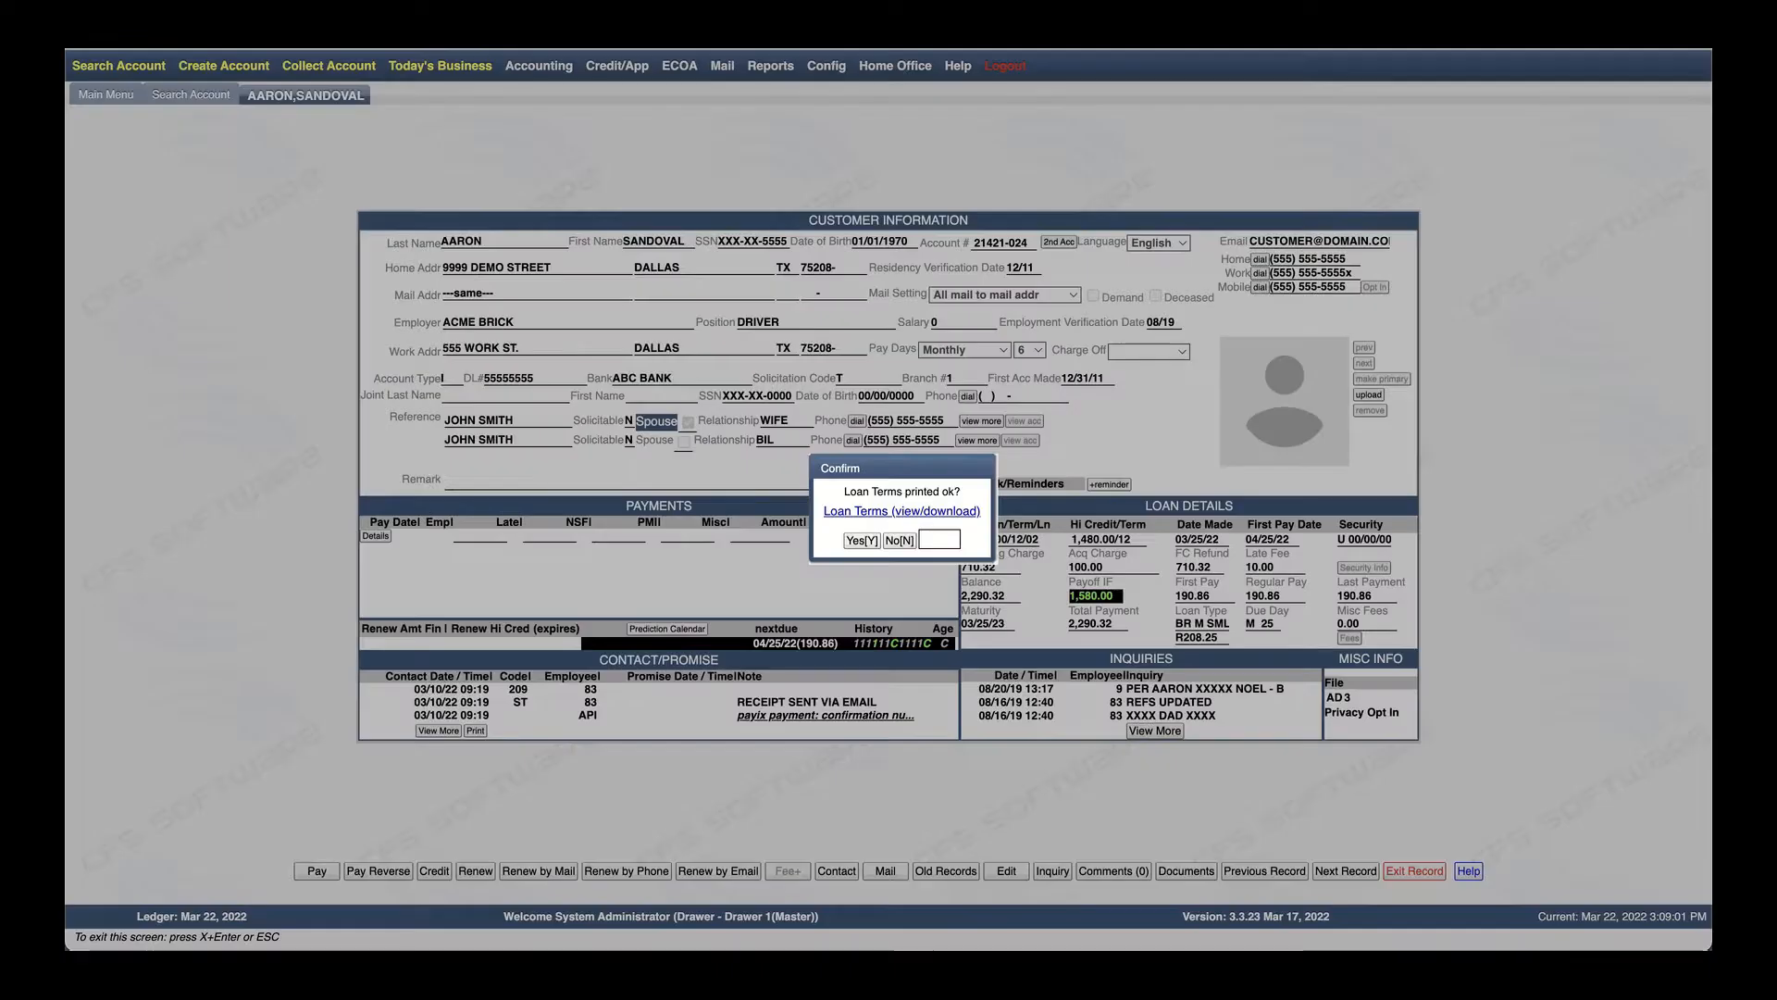
{"action": "left_click", "coordinate": [859, 540]}
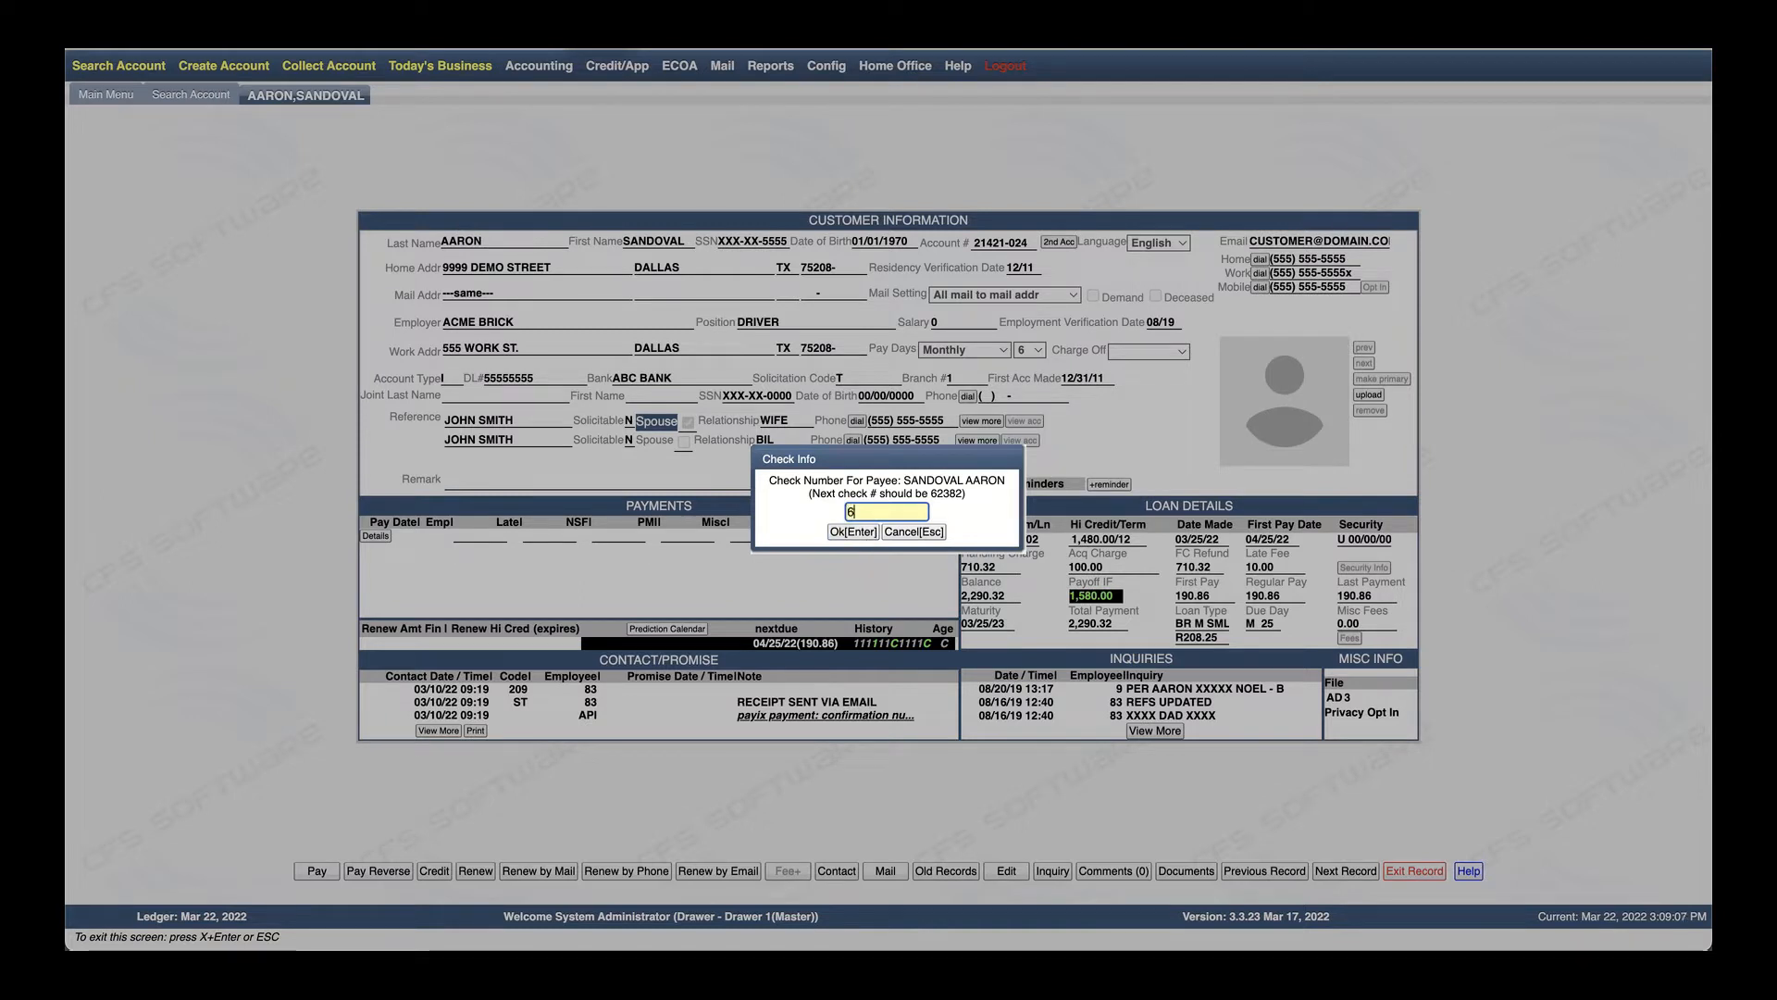
Number the cash-back check 62382, confirm it printed, and acknowledge the completed renewal
{"action": "type", "text": "6238"}
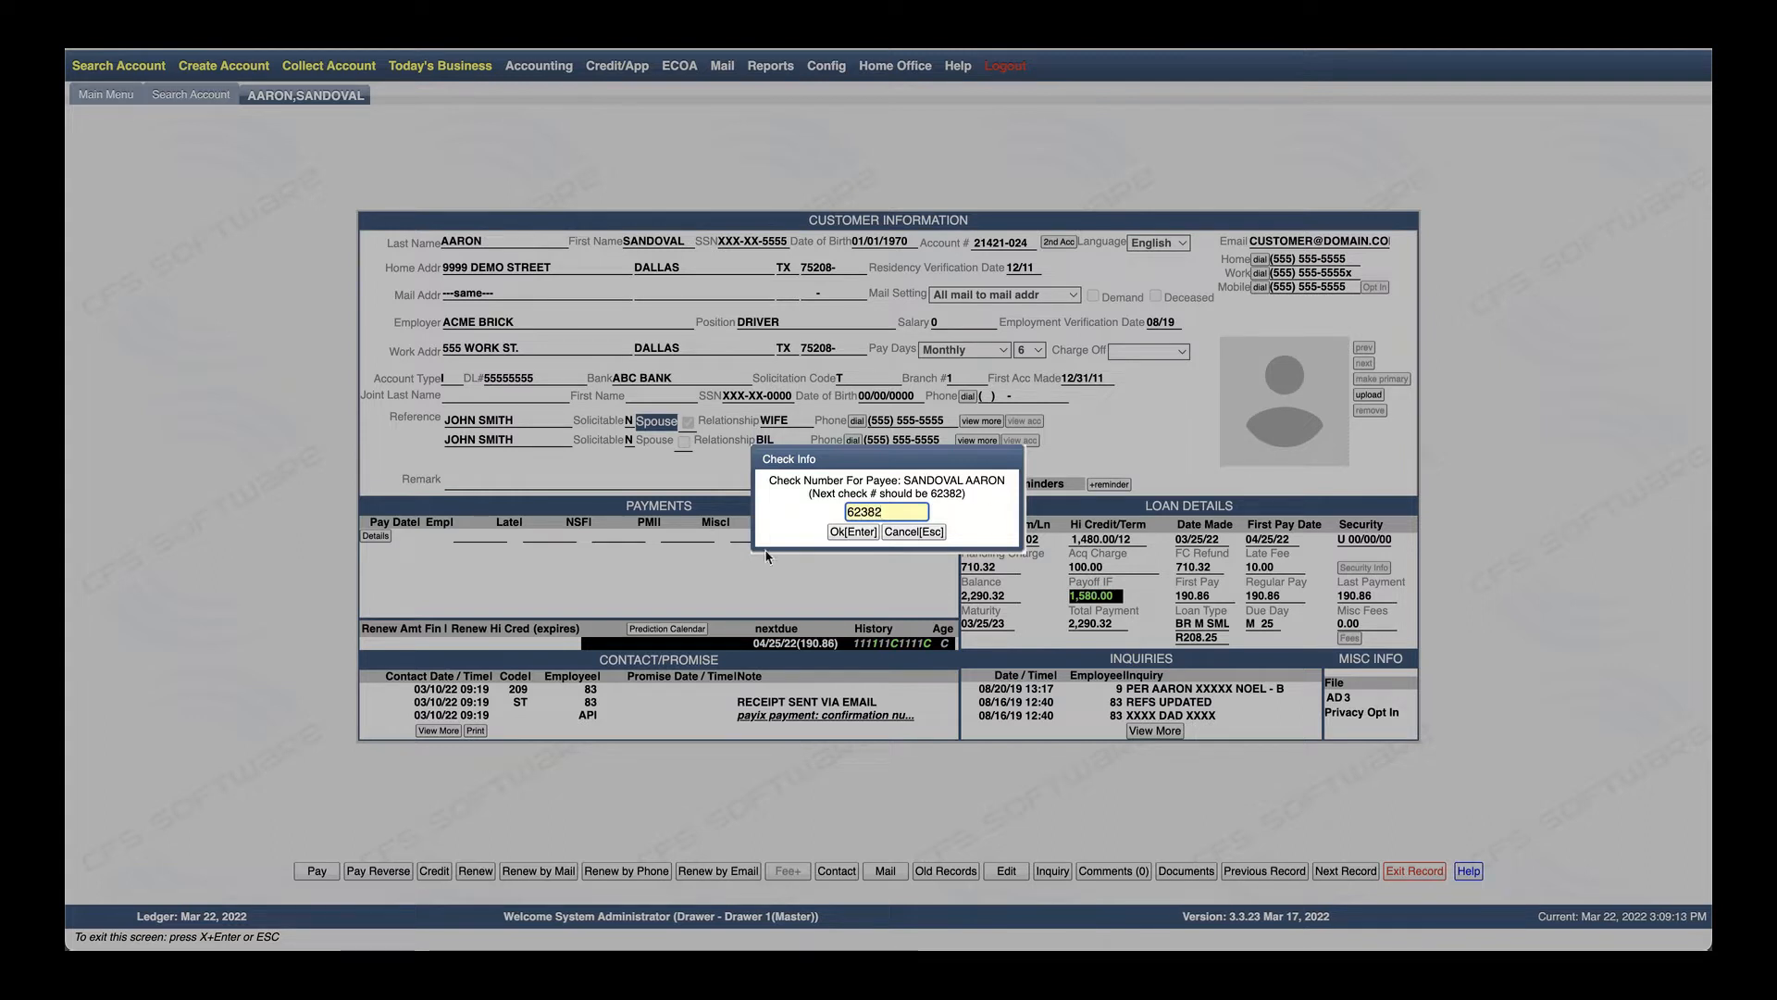
{"action": "type", "text": "2"}
{"action": "left_click", "coordinate": [833, 530]}
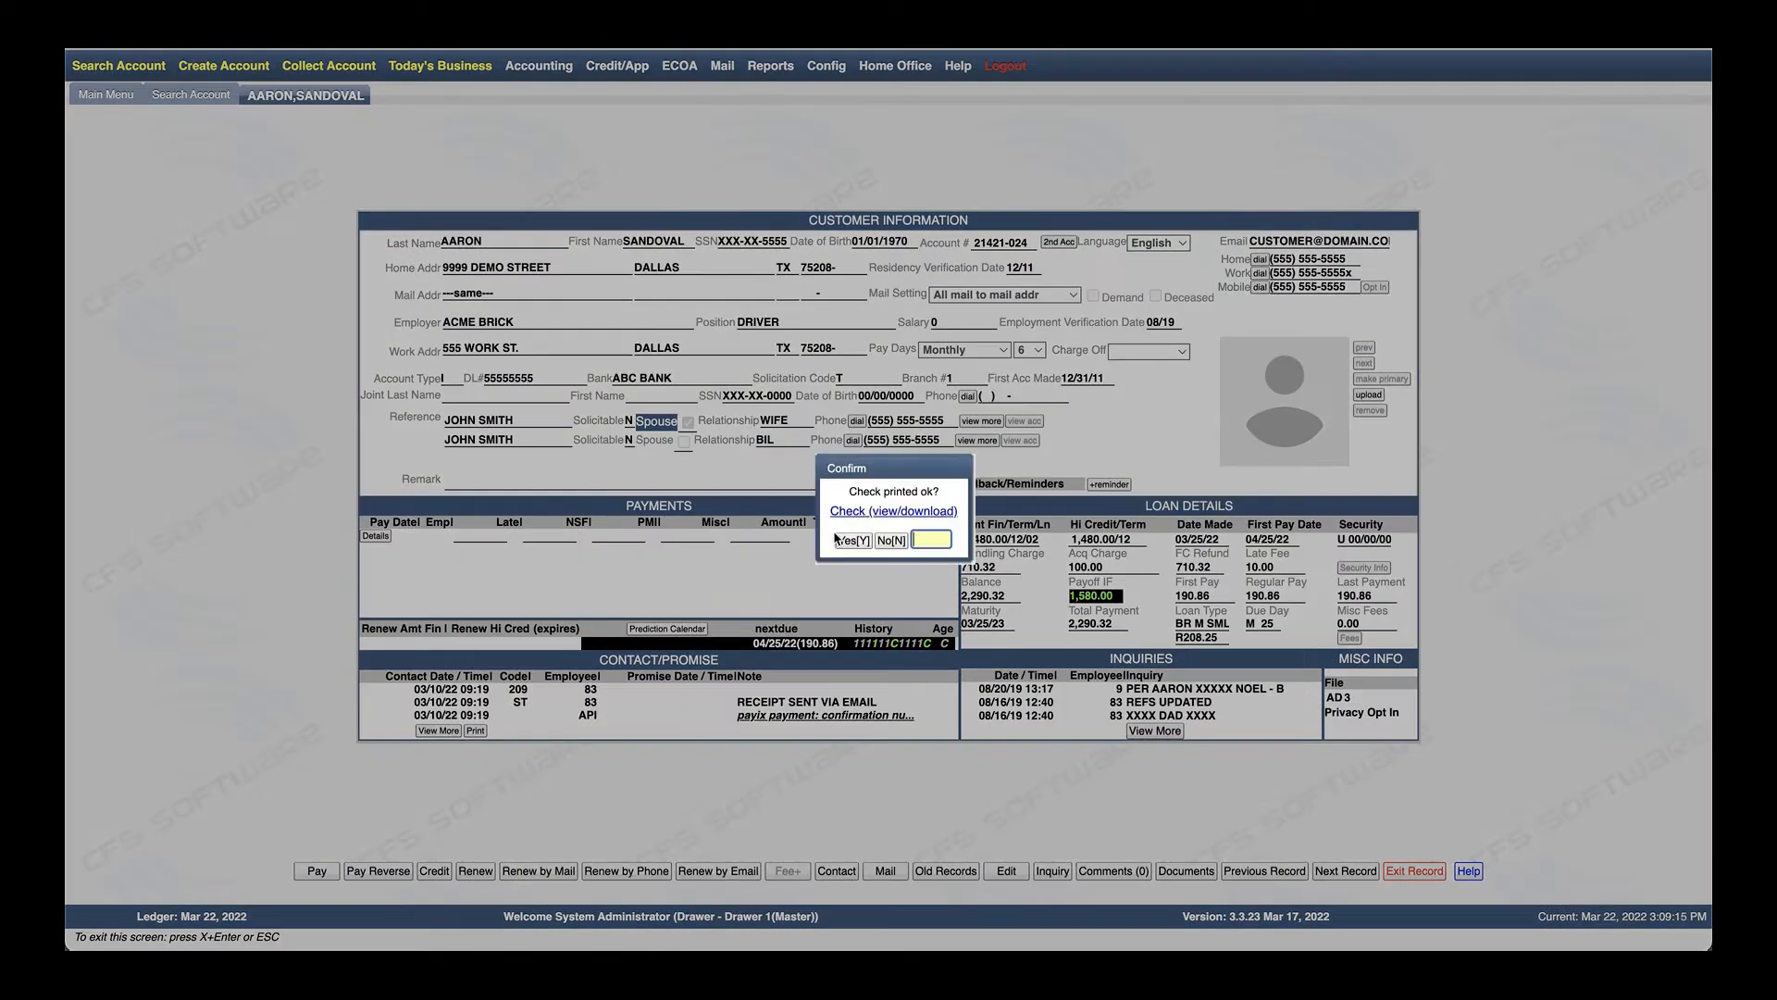
{"action": "left_click", "coordinate": [845, 542]}
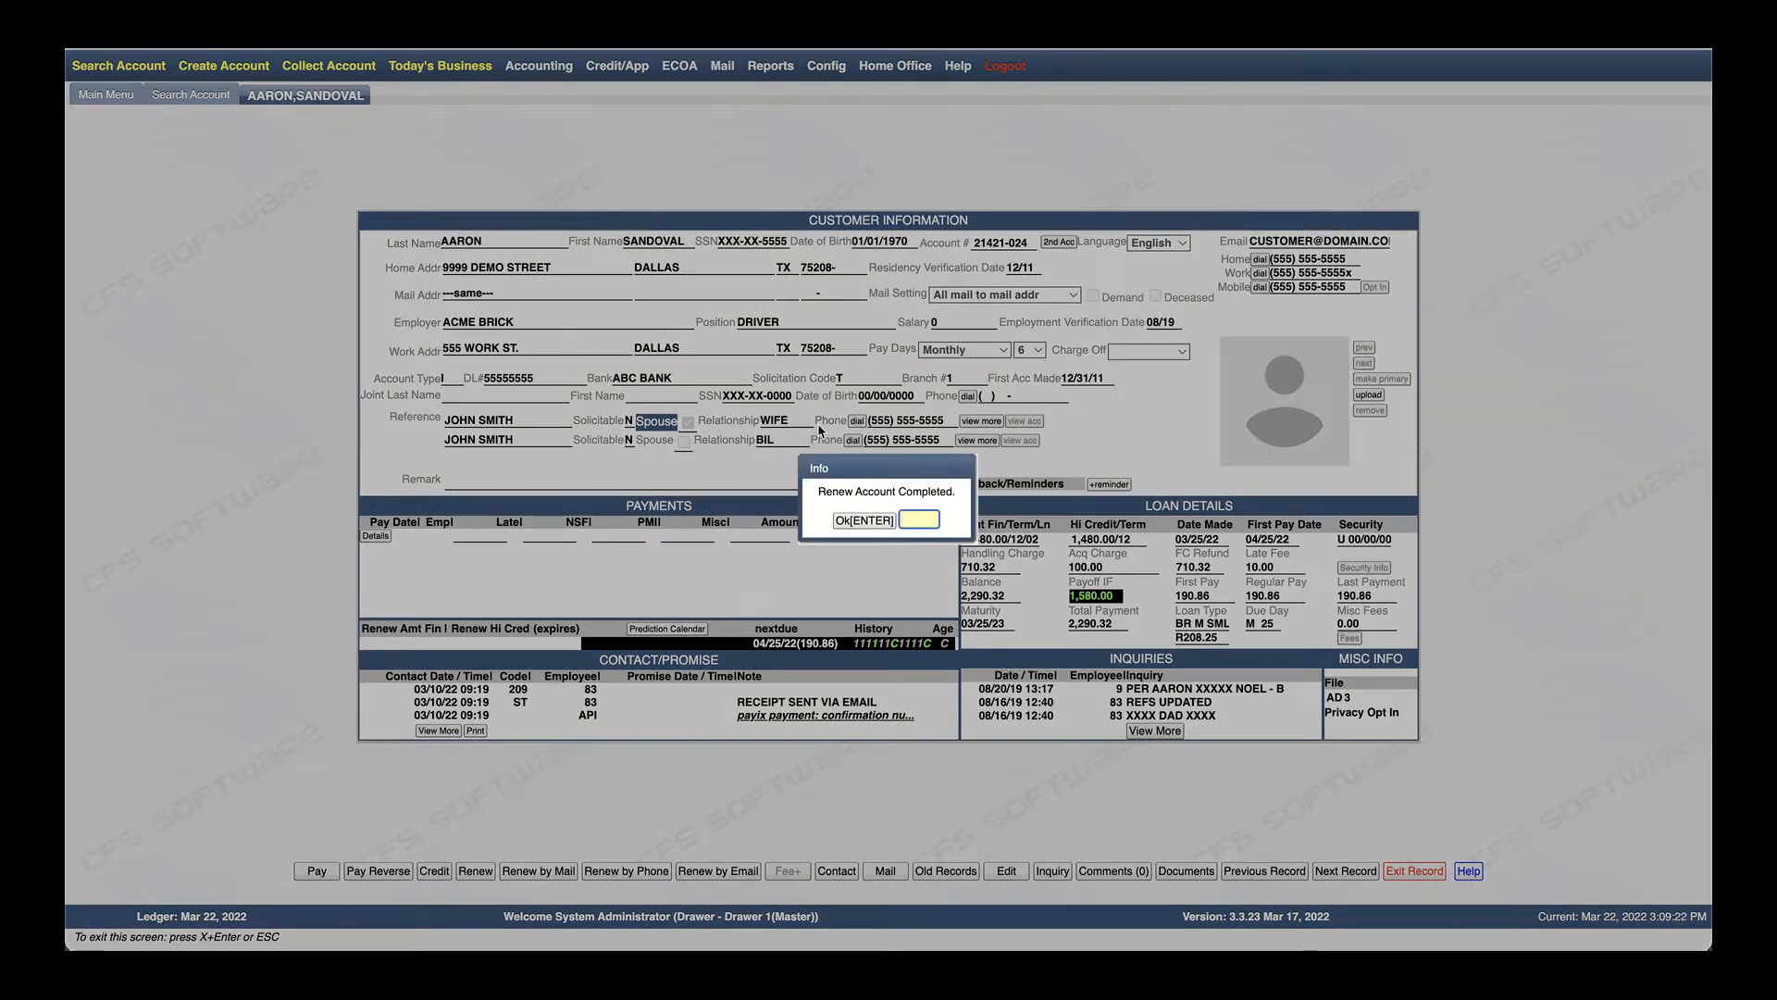
{"action": "left_click", "coordinate": [864, 520]}
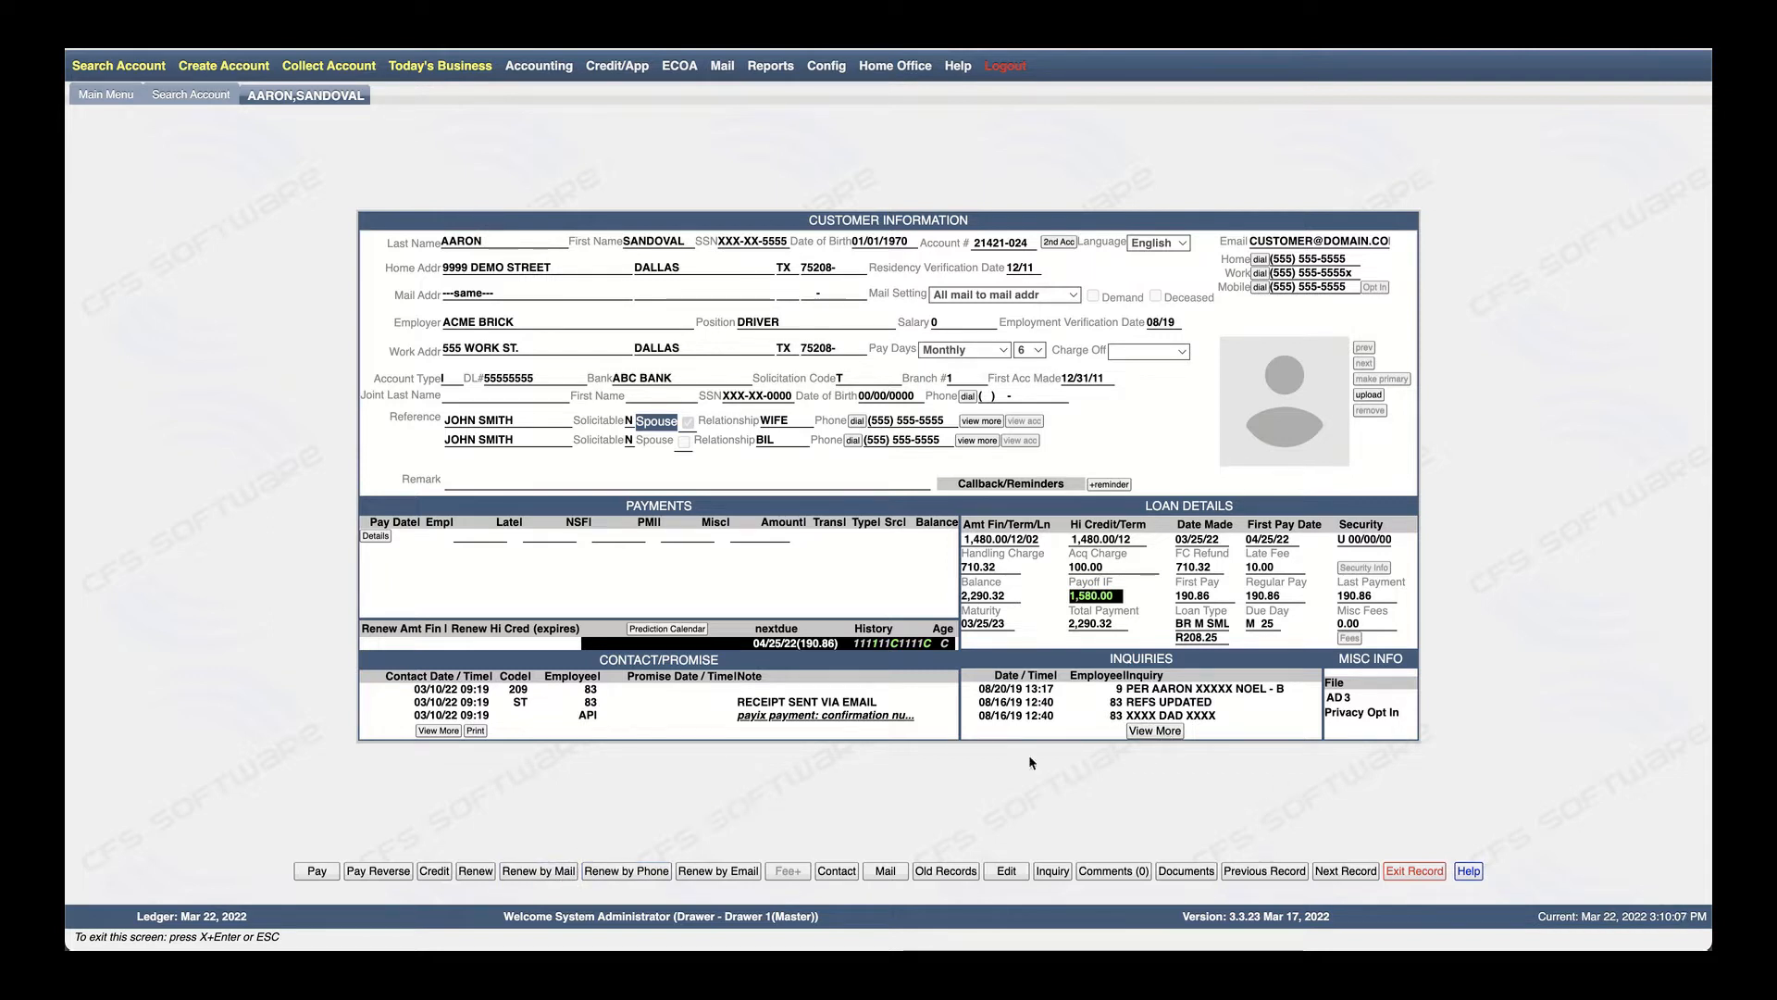
Advance to the next customer record, with 600.00/09 high credit and R88.01 renewal amount
{"action": "left_click", "coordinate": [1349, 872]}
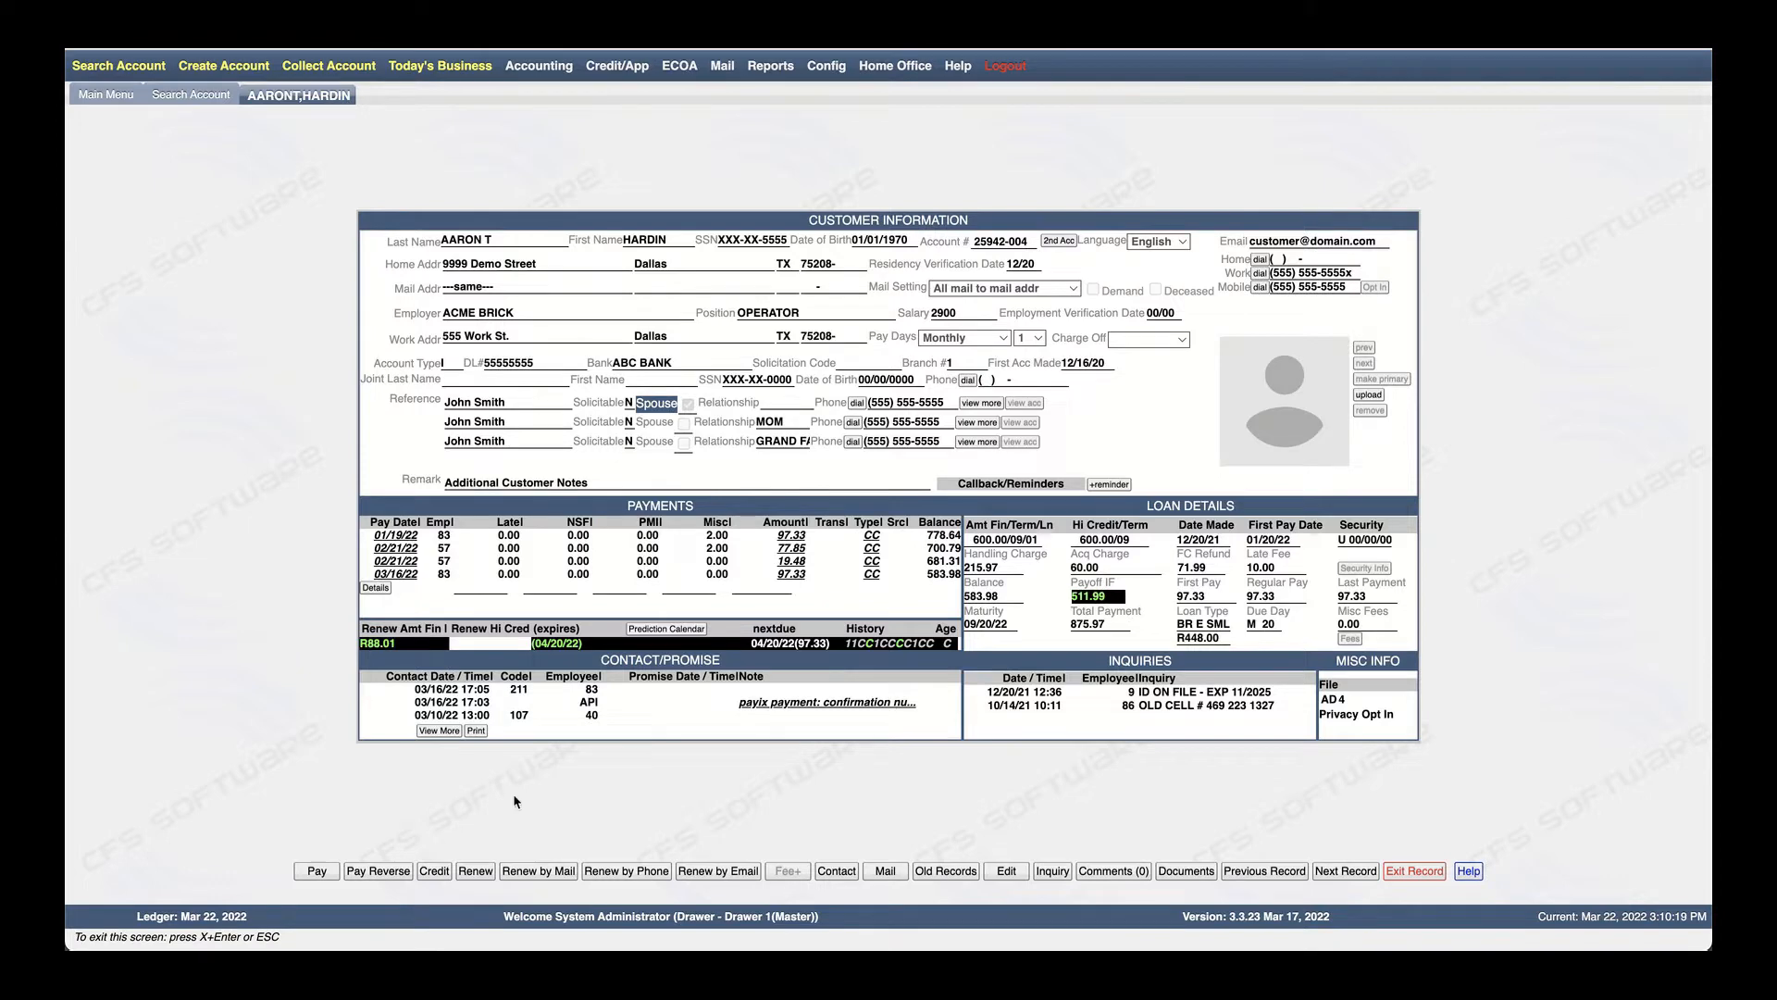
Renew by email, answering NO to MLA search, with 600.00 financed over 9 payments
{"action": "left_click", "coordinate": [721, 873]}
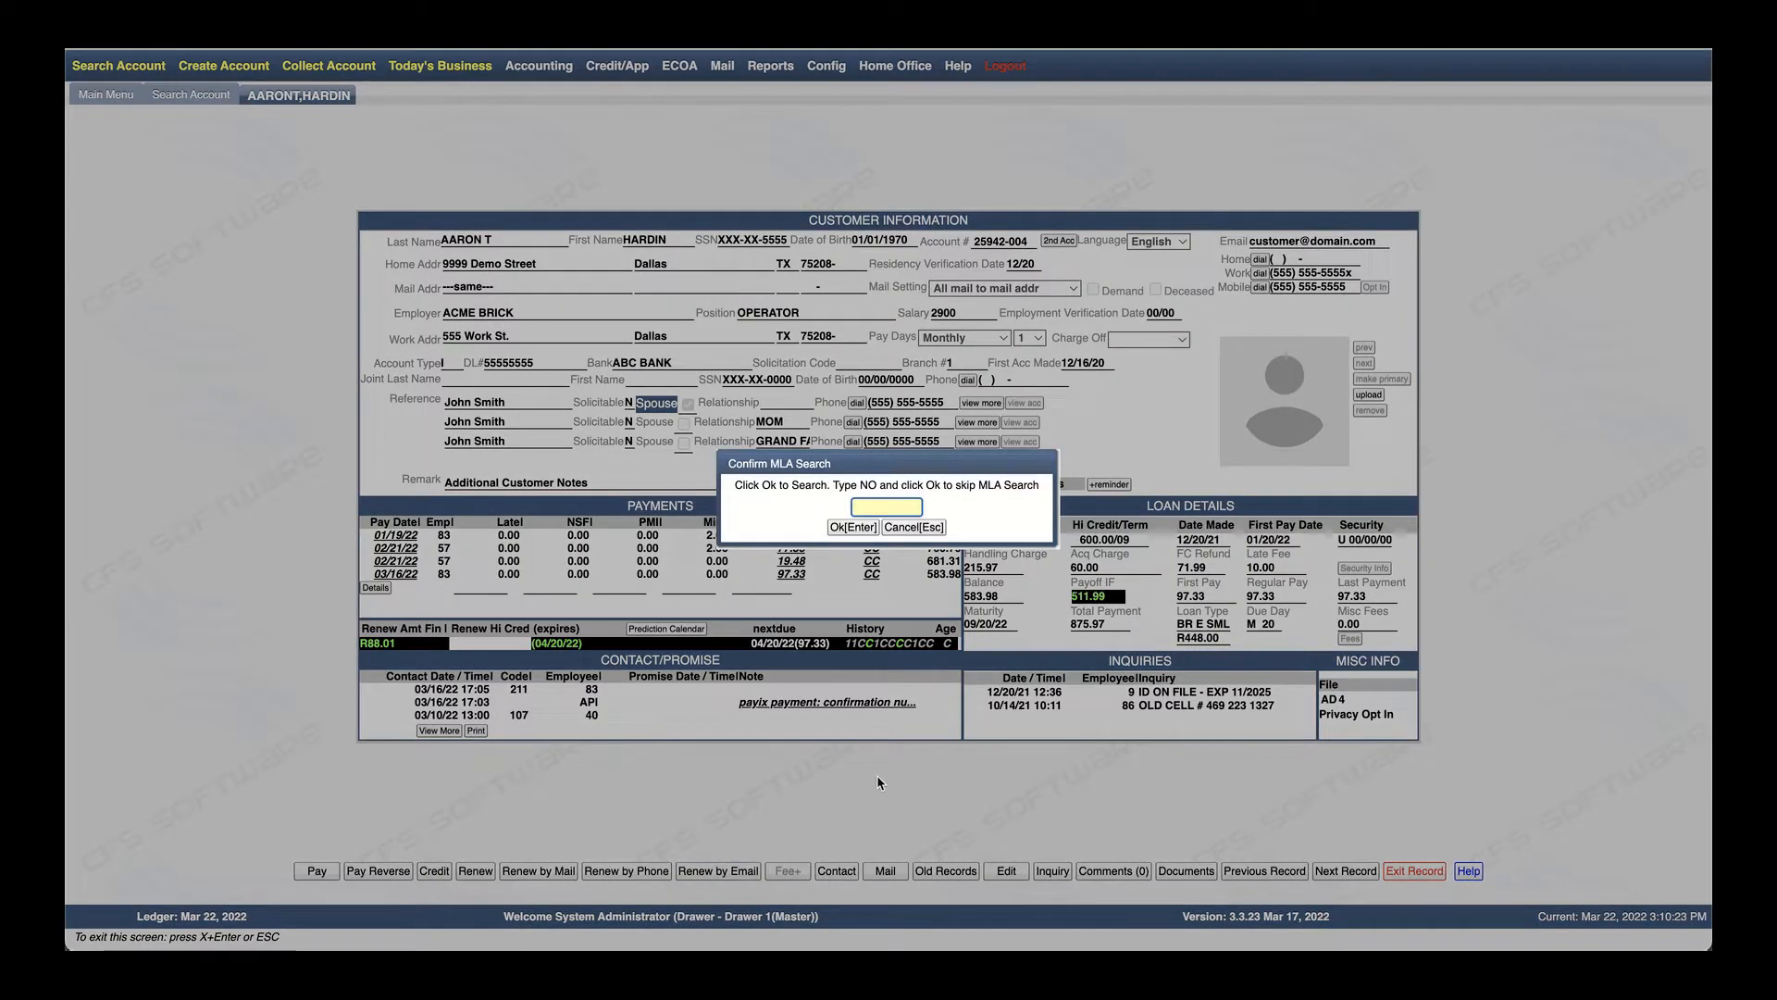
{"action": "type", "text": "NO"}
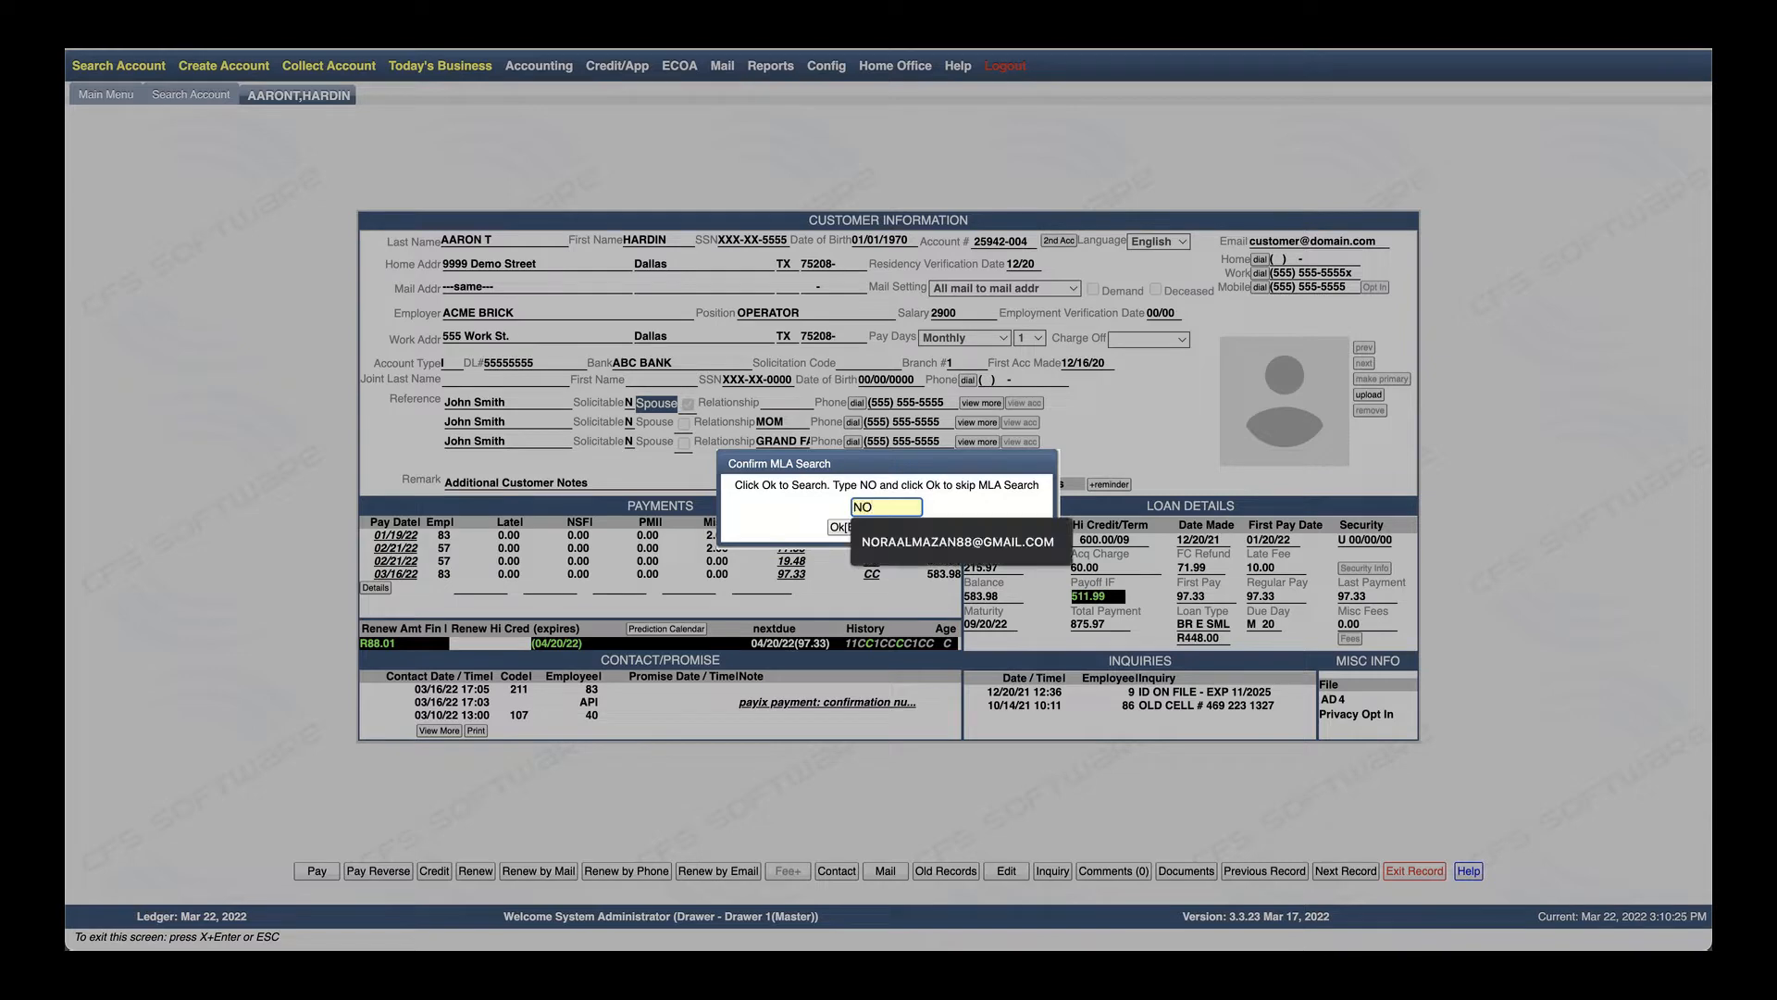
{"action": "left_click", "coordinate": [832, 527]}
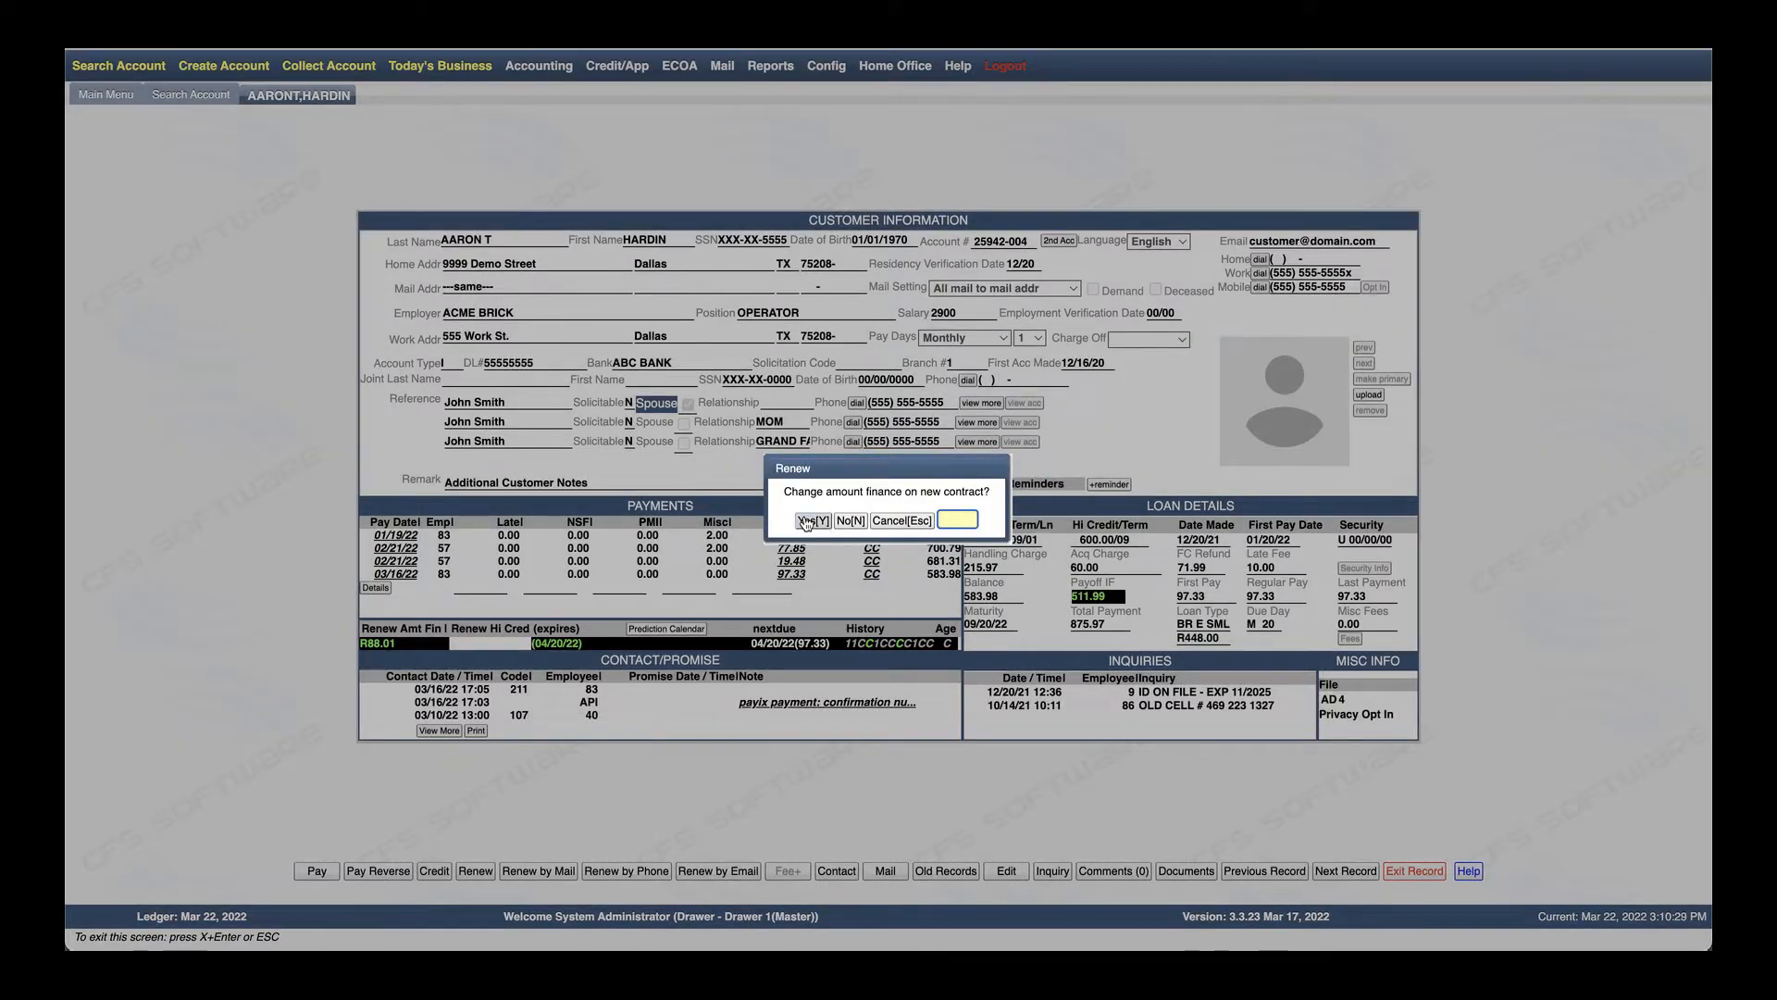
{"action": "left_click", "coordinate": [805, 522]}
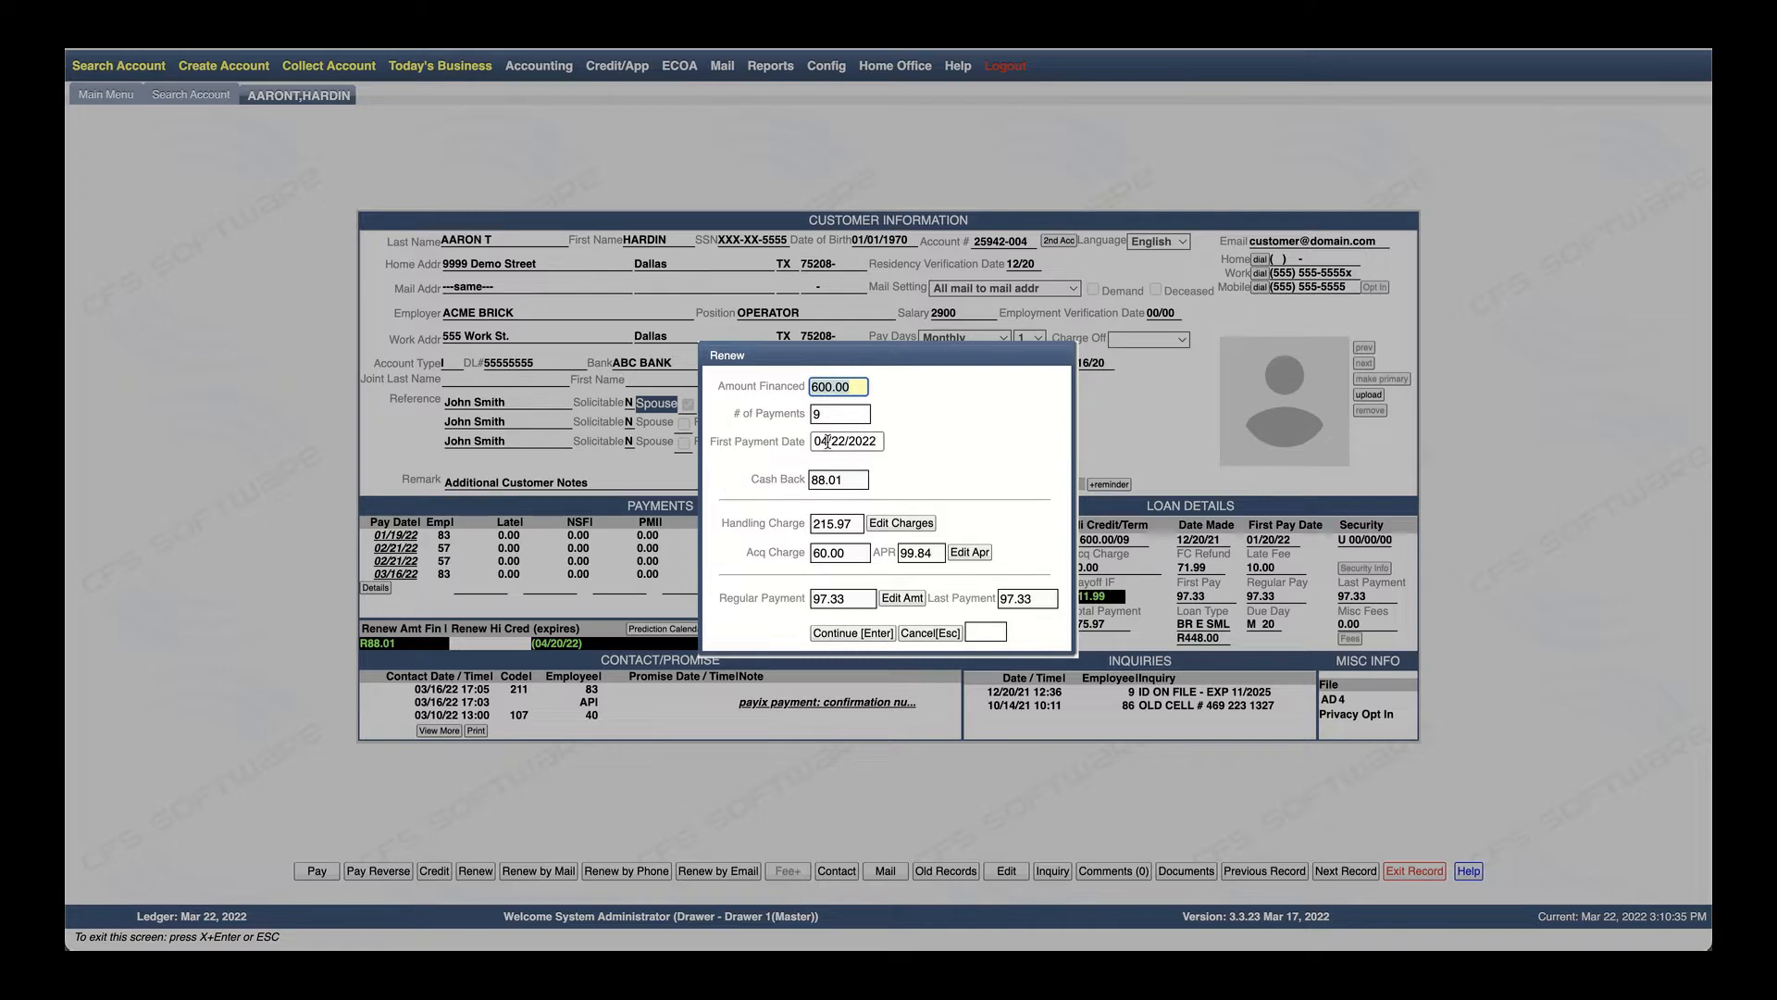
{"action": "left_click", "coordinate": [837, 639]}
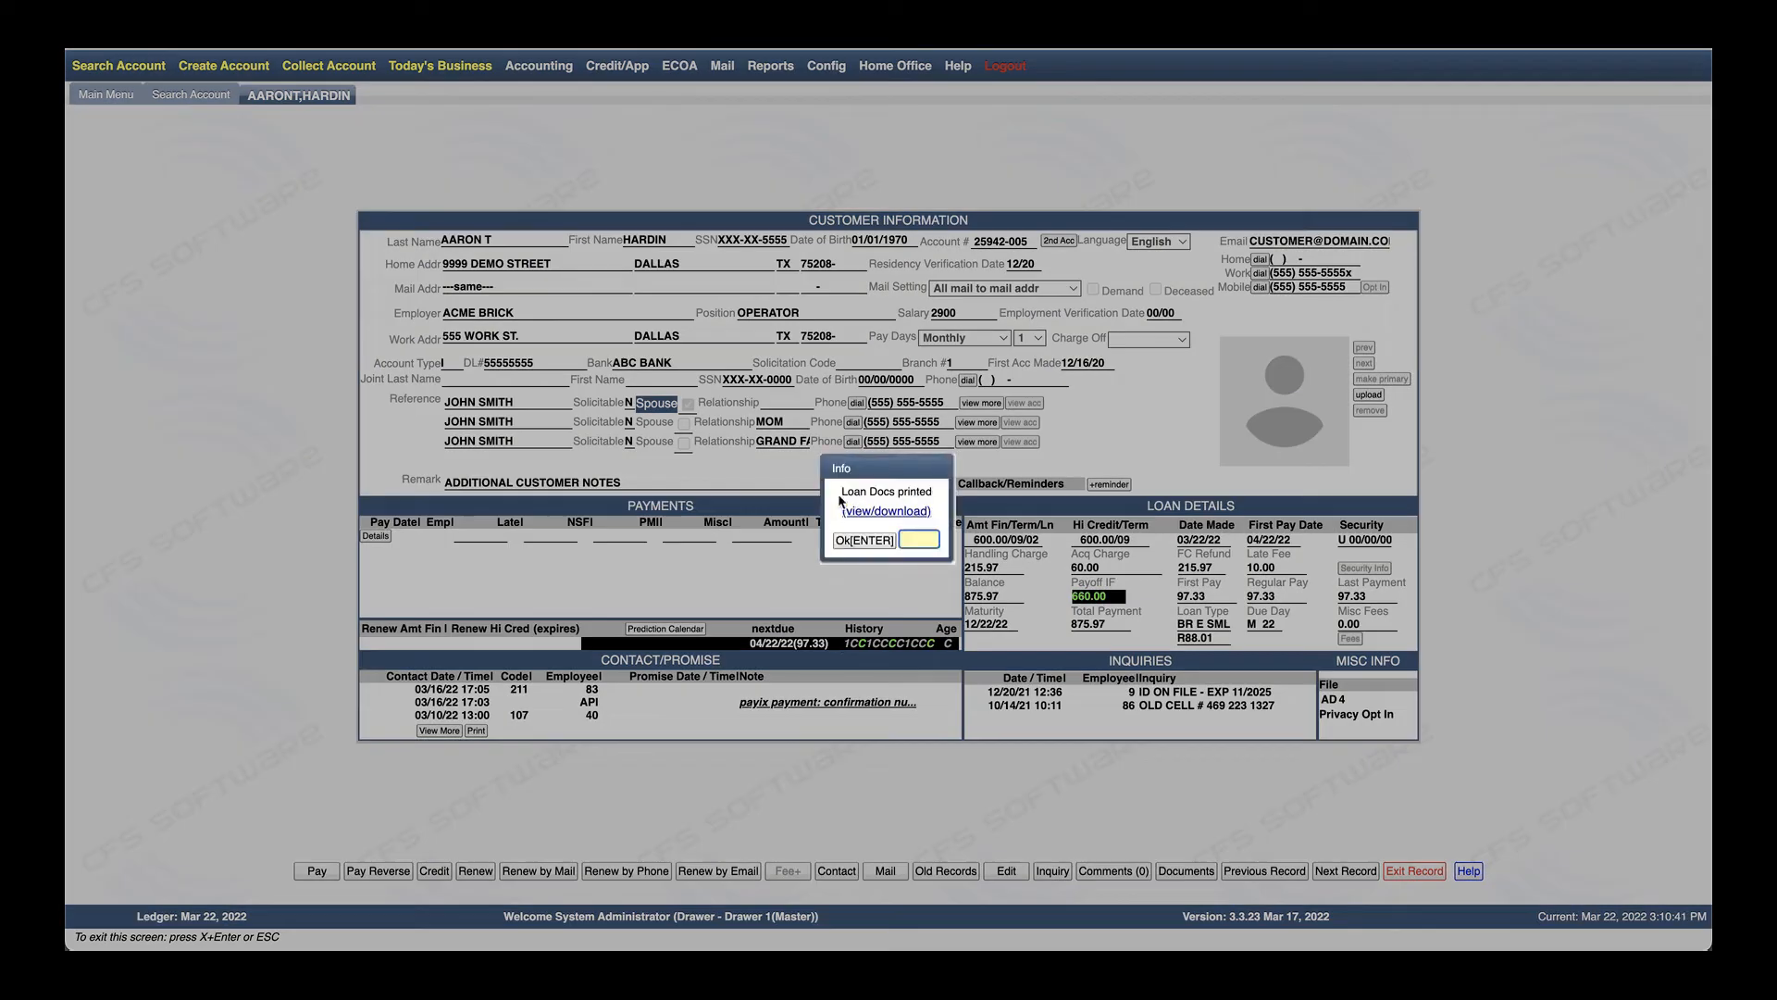
View and close the loandocs4.pdf promissory note, then acknowledge the loan-docs-printed notice
{"action": "left_click", "coordinate": [902, 515]}
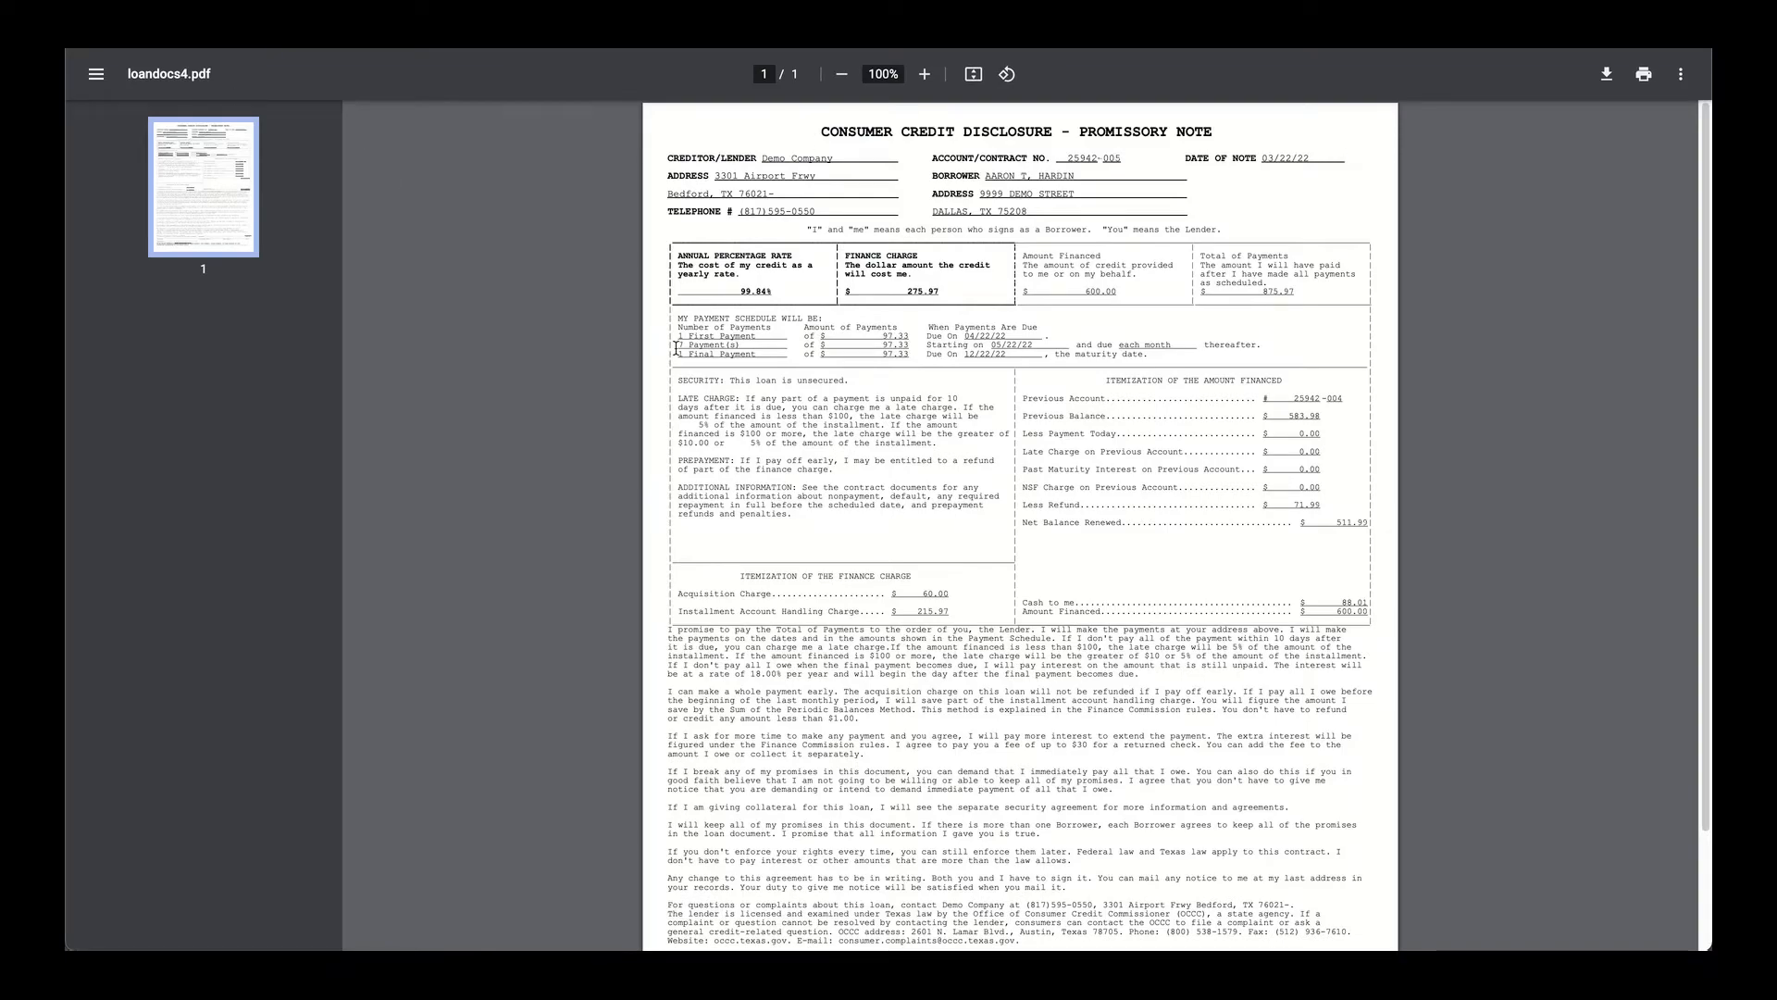
{"action": "key", "text": "super+w"}
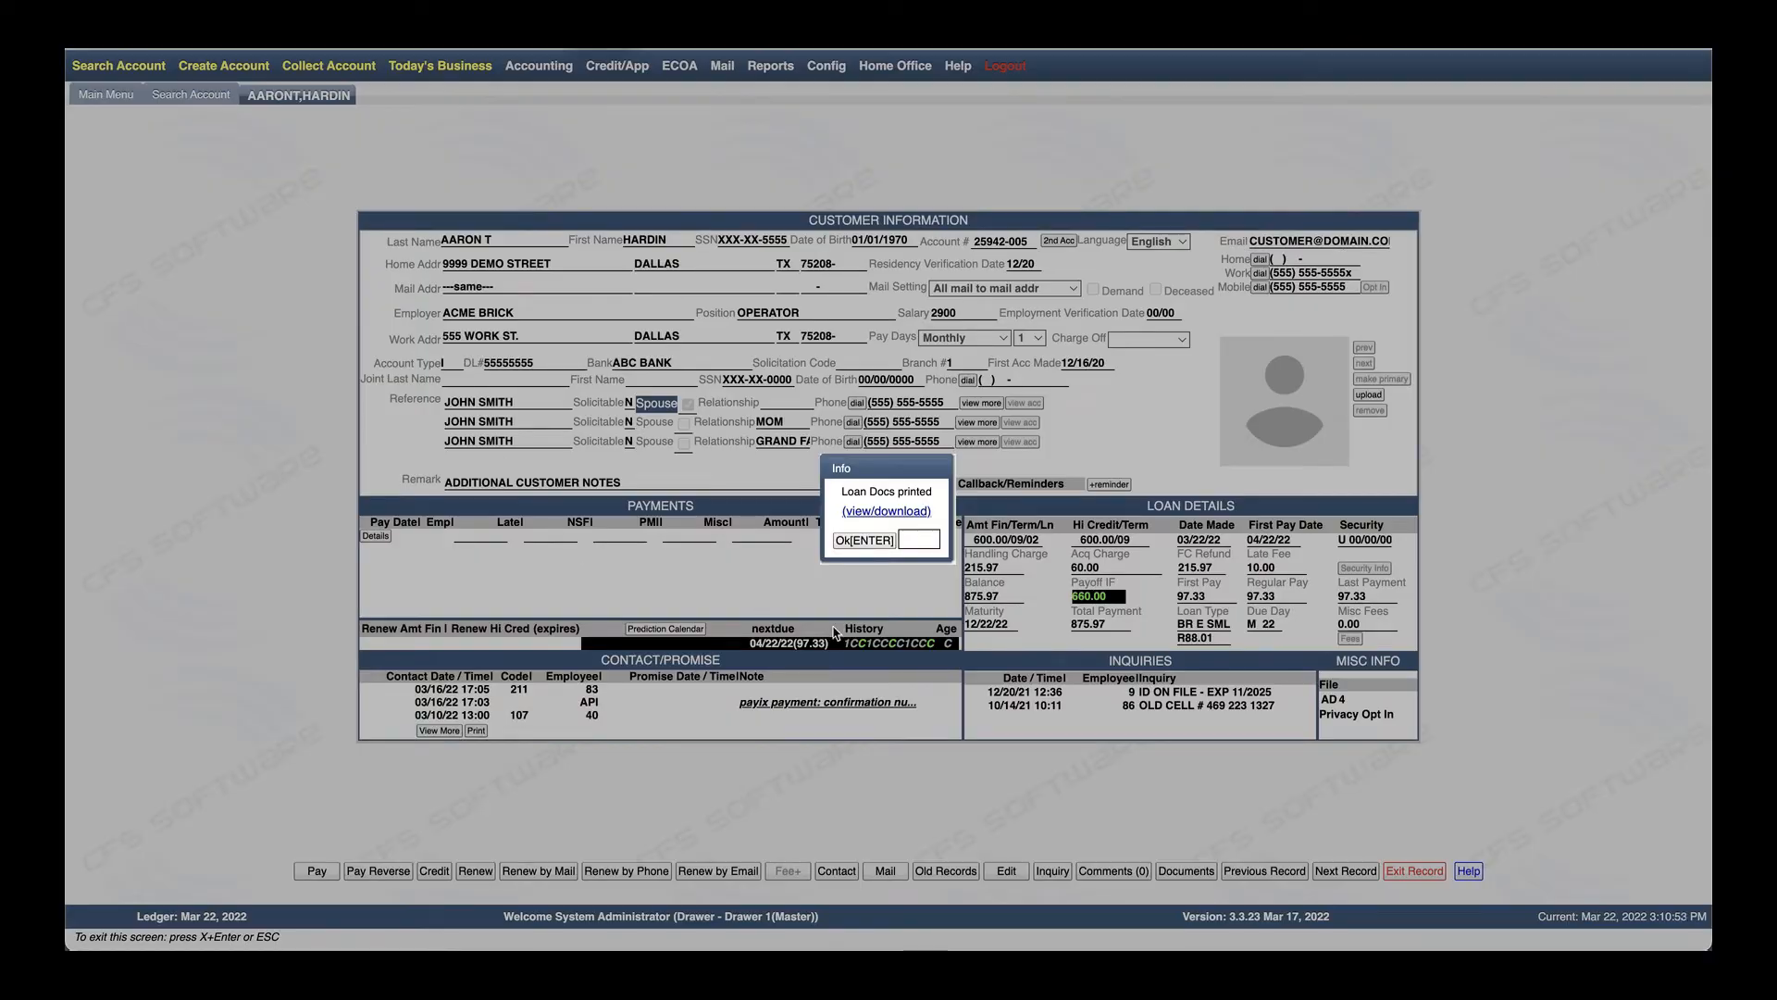
{"action": "left_click", "coordinate": [863, 539]}
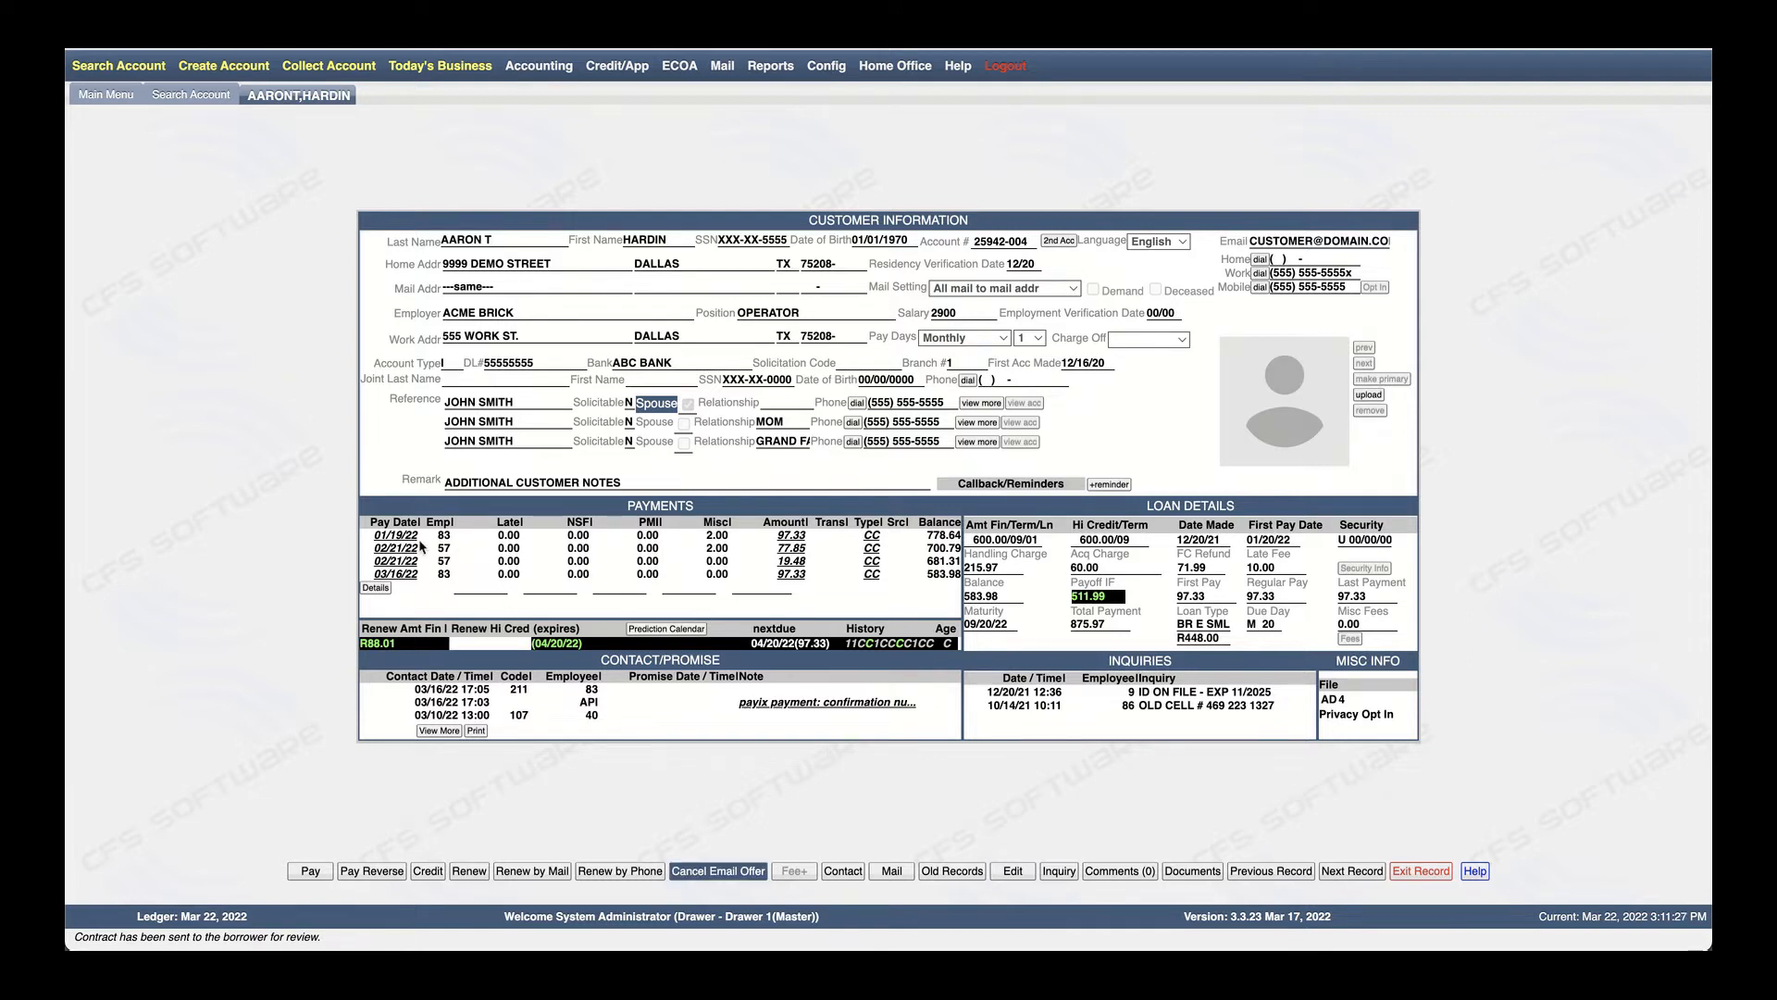
Begin cancelling the pending email renewal offer, bringing up the MLA search prompt
{"action": "left_click", "coordinate": [720, 74]}
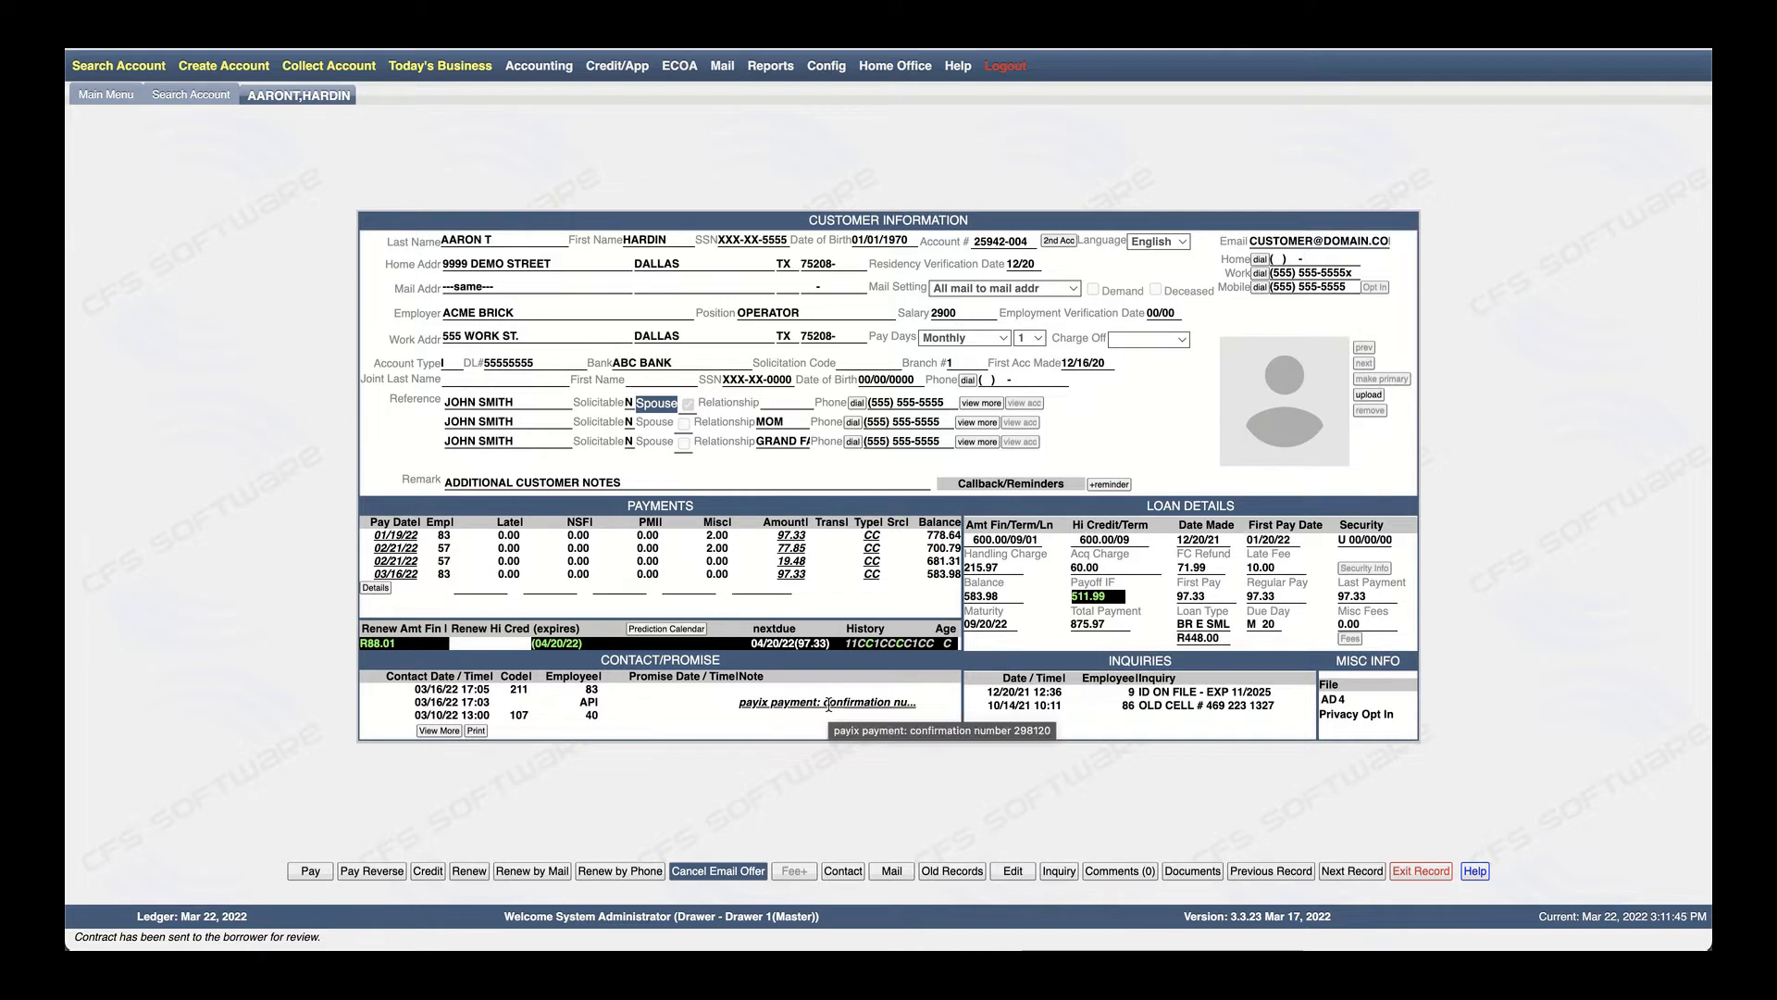
{"action": "left_click", "coordinate": [704, 875]}
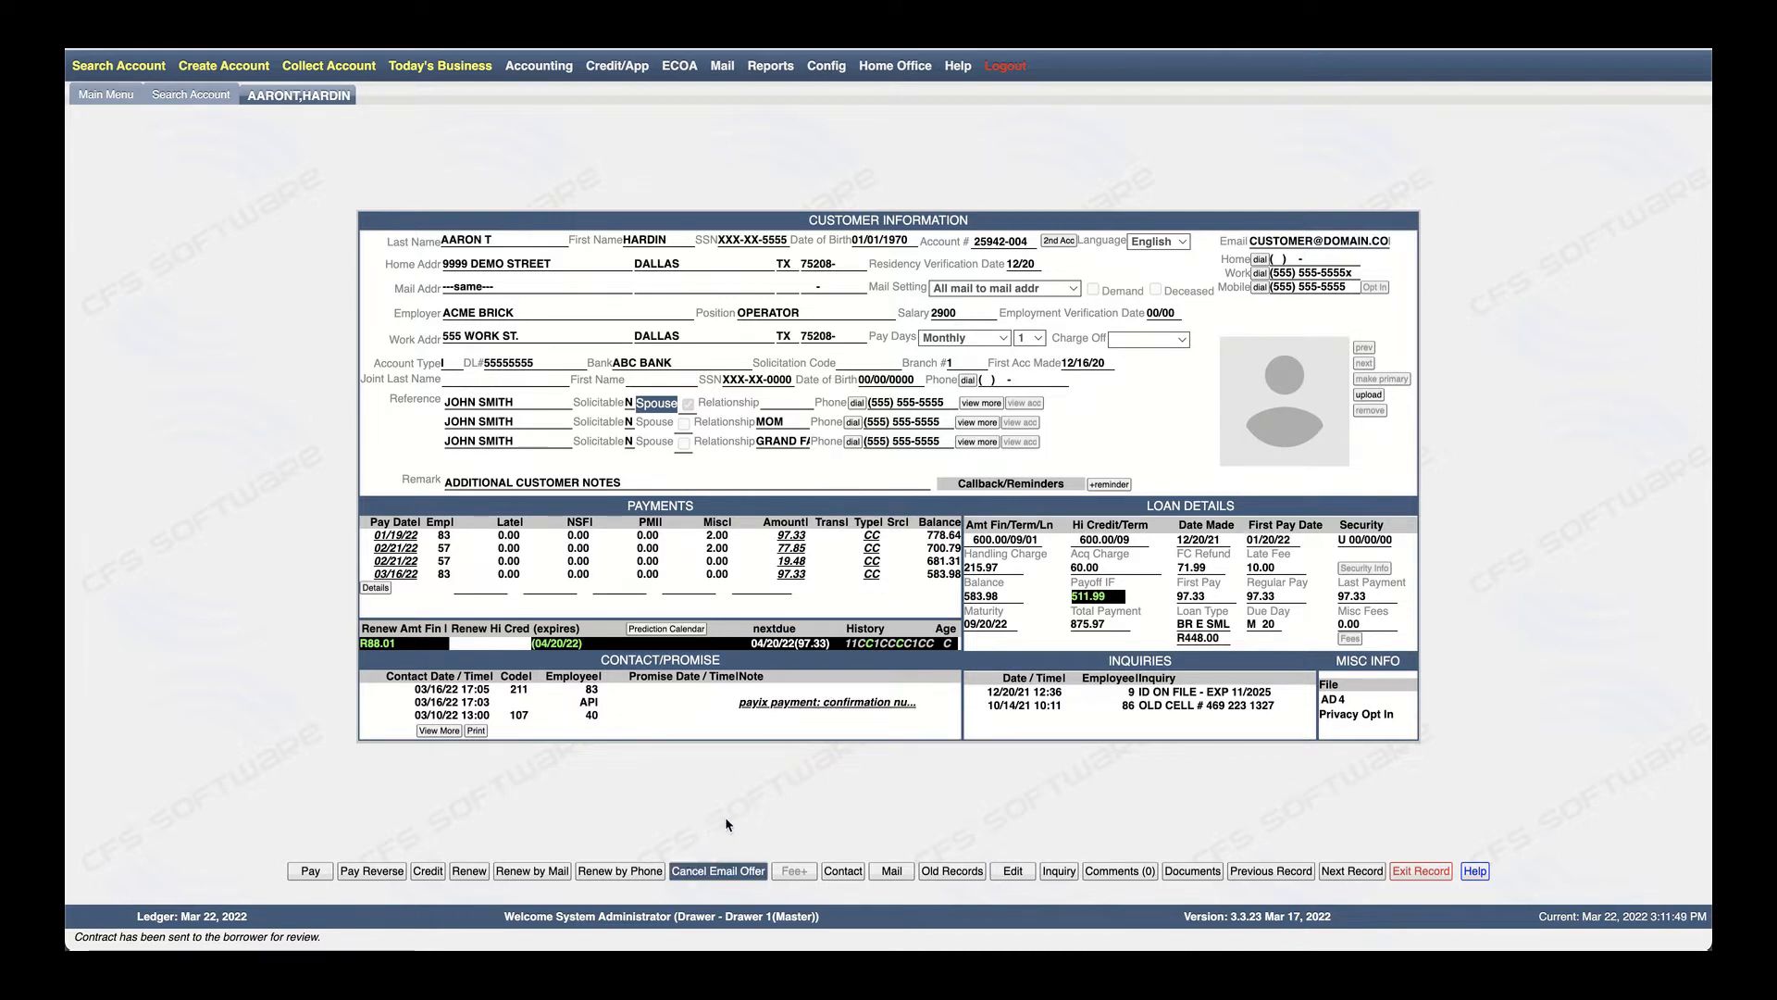
{"action": "left_click", "coordinate": [718, 870]}
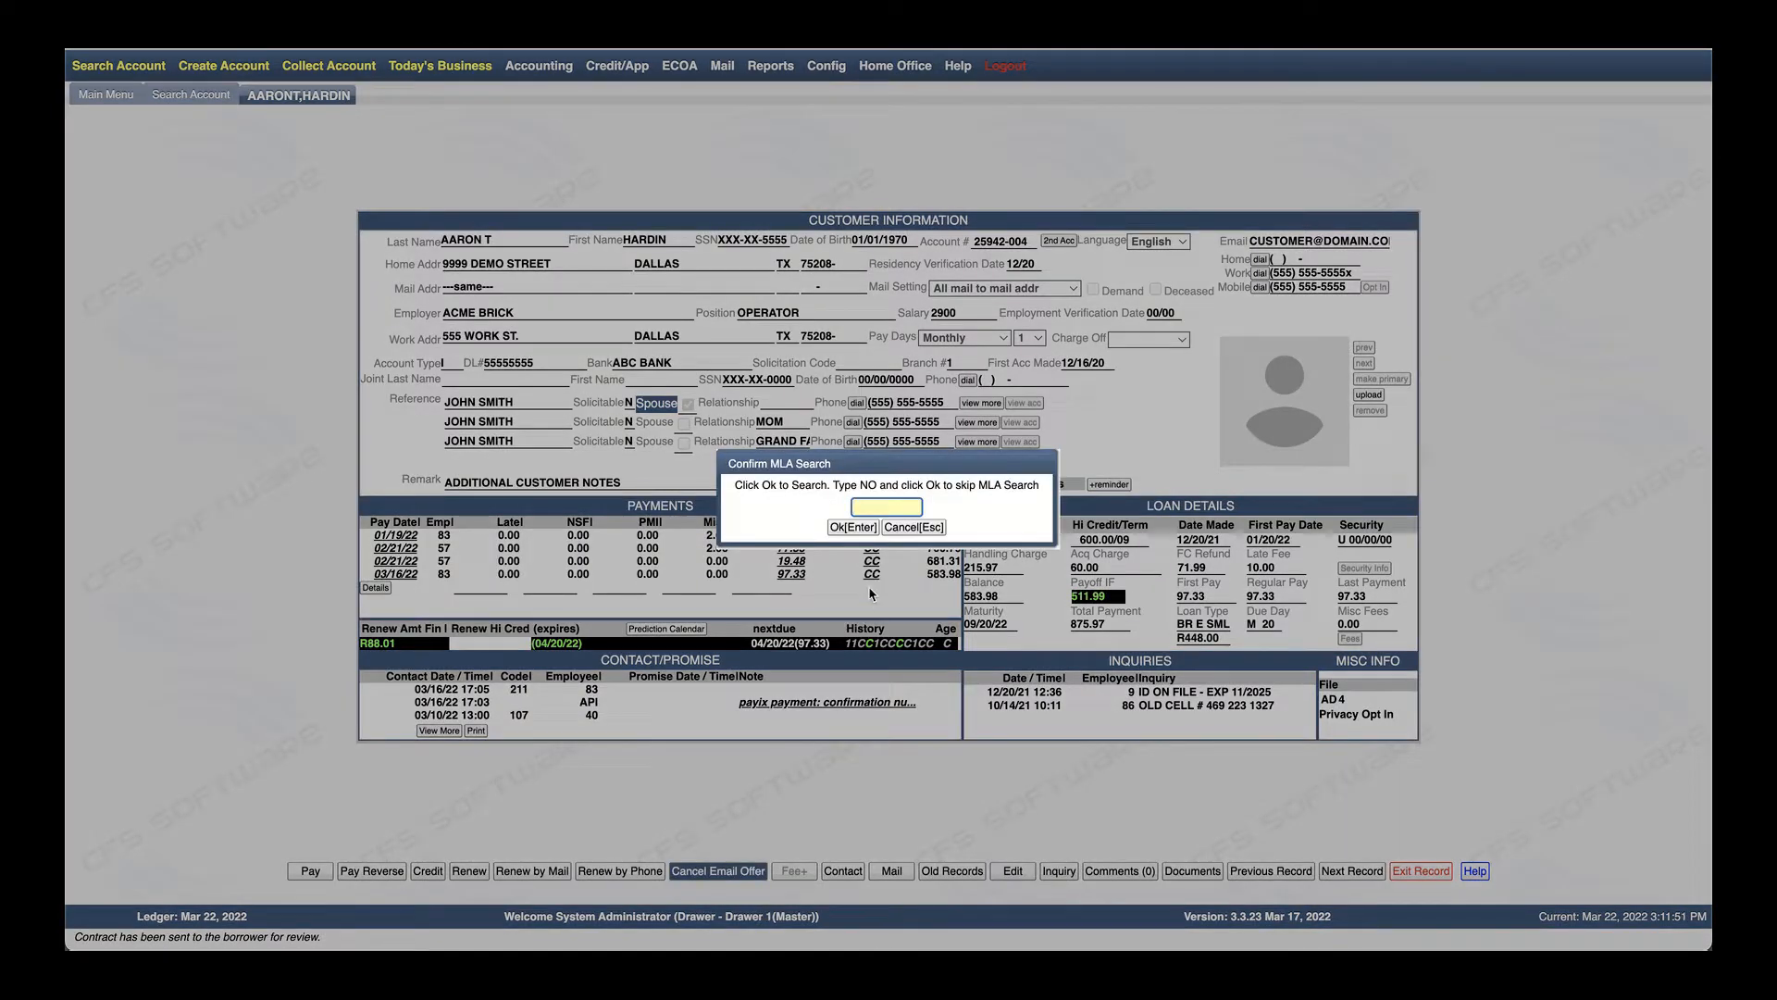
Answer NO to the MLA search and confirm RESCIND to withdraw the email renewal offer
{"action": "type", "text": "NO"}
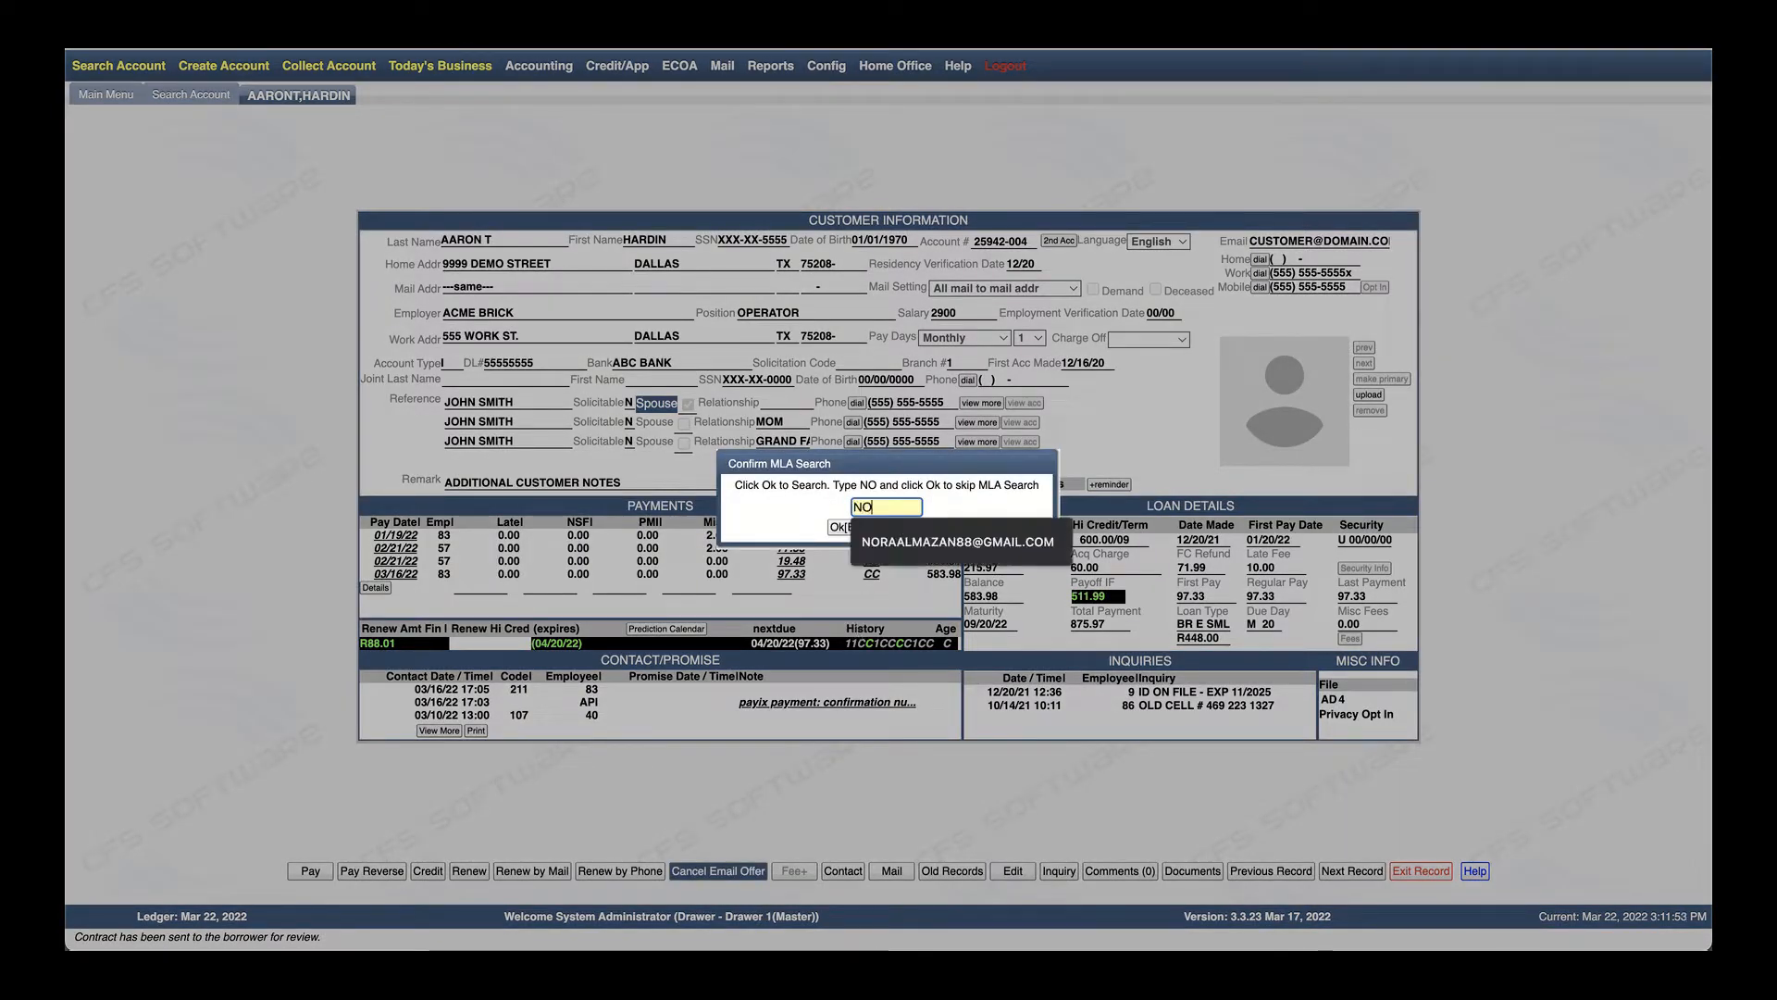
{"action": "left_click", "coordinate": [839, 526]}
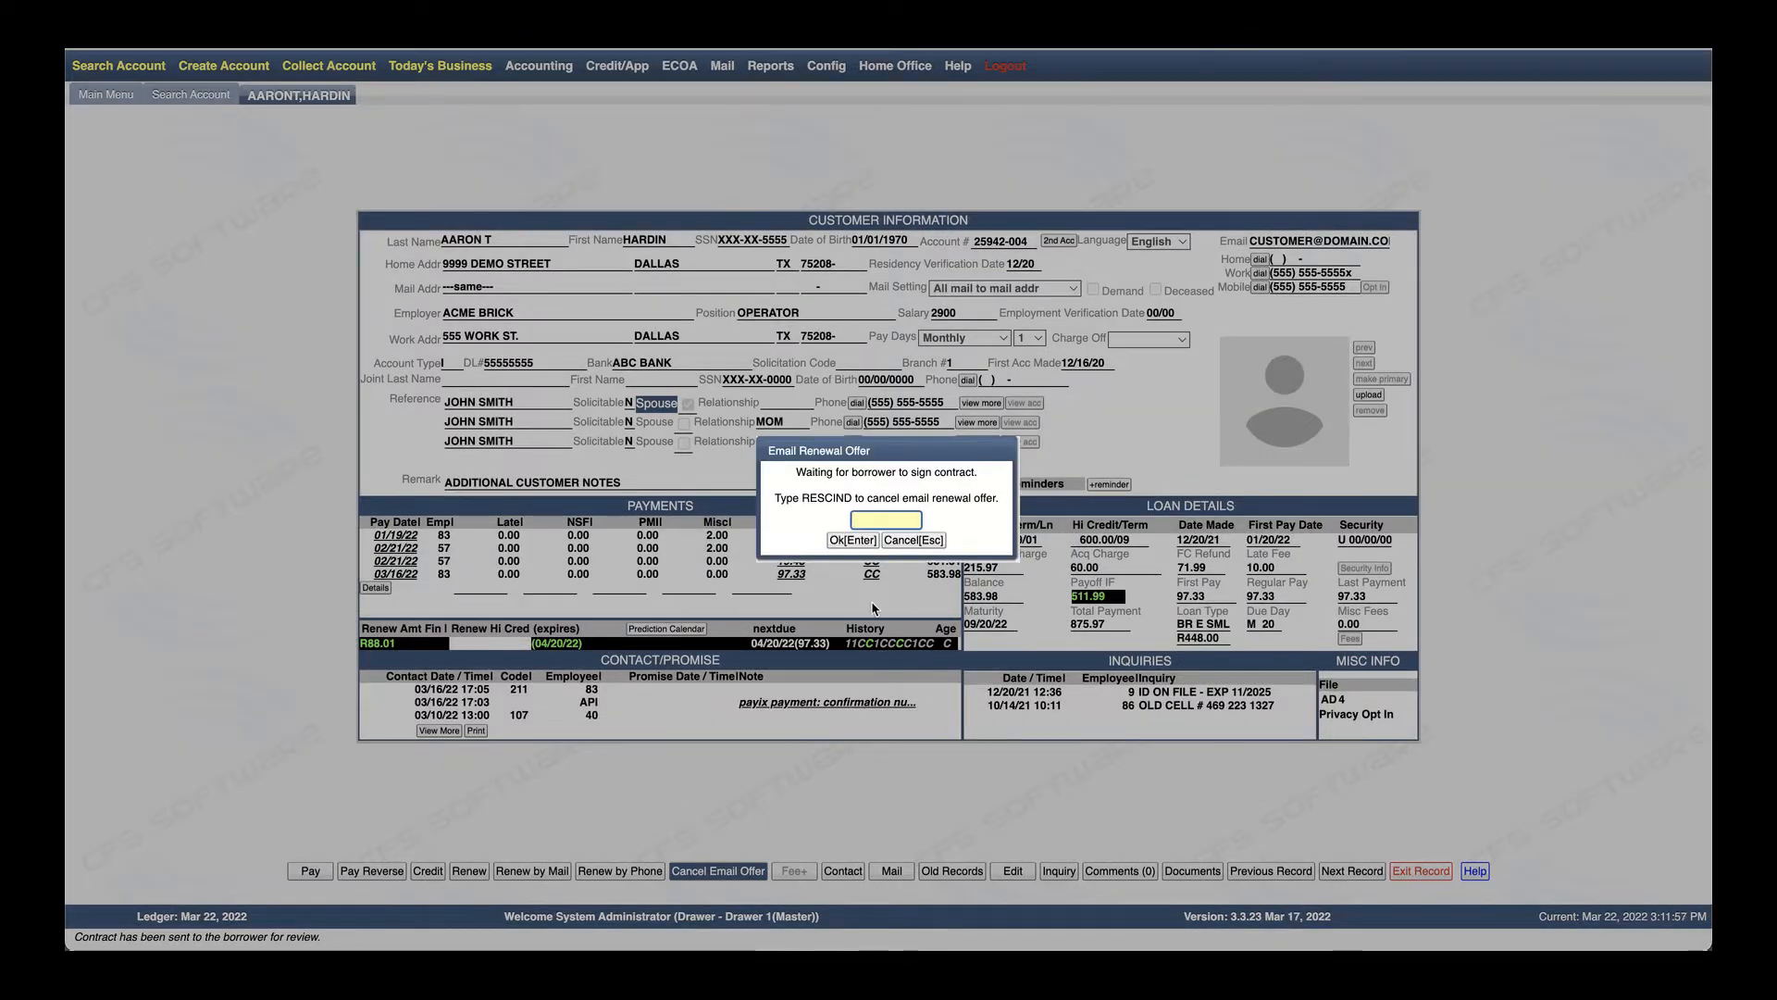
{"action": "type", "text": "RESCIND"}
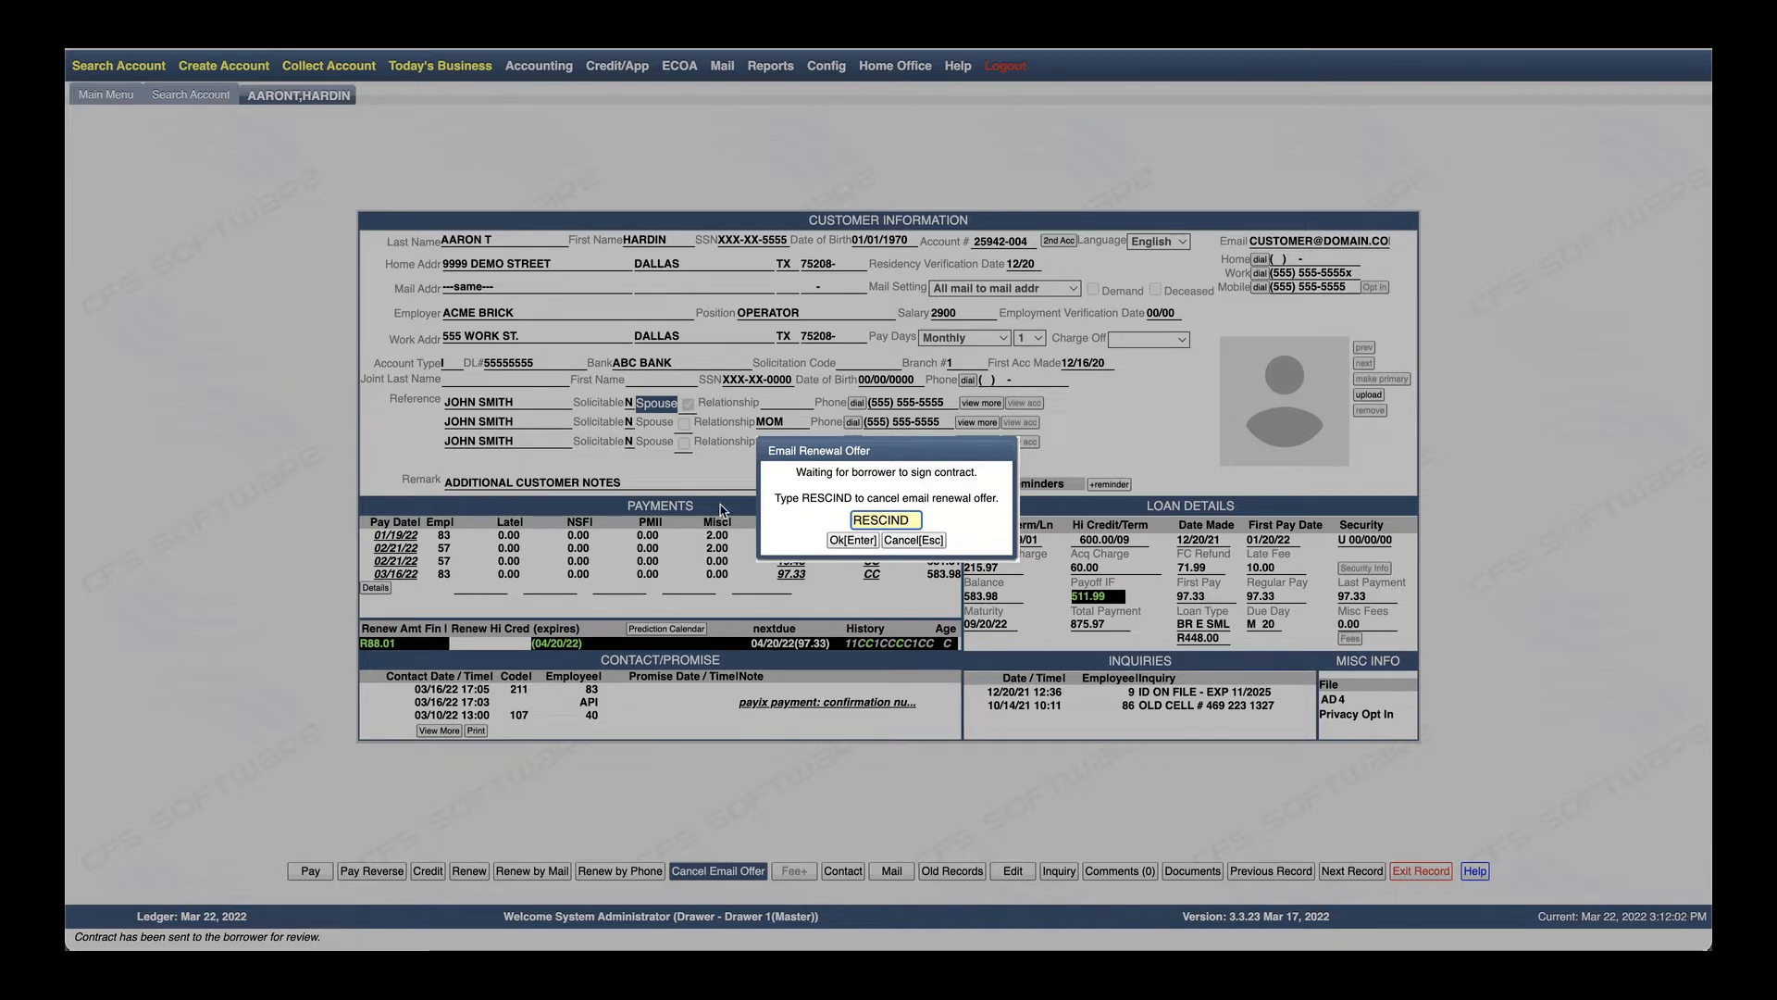
{"action": "left_click", "coordinate": [851, 540]}
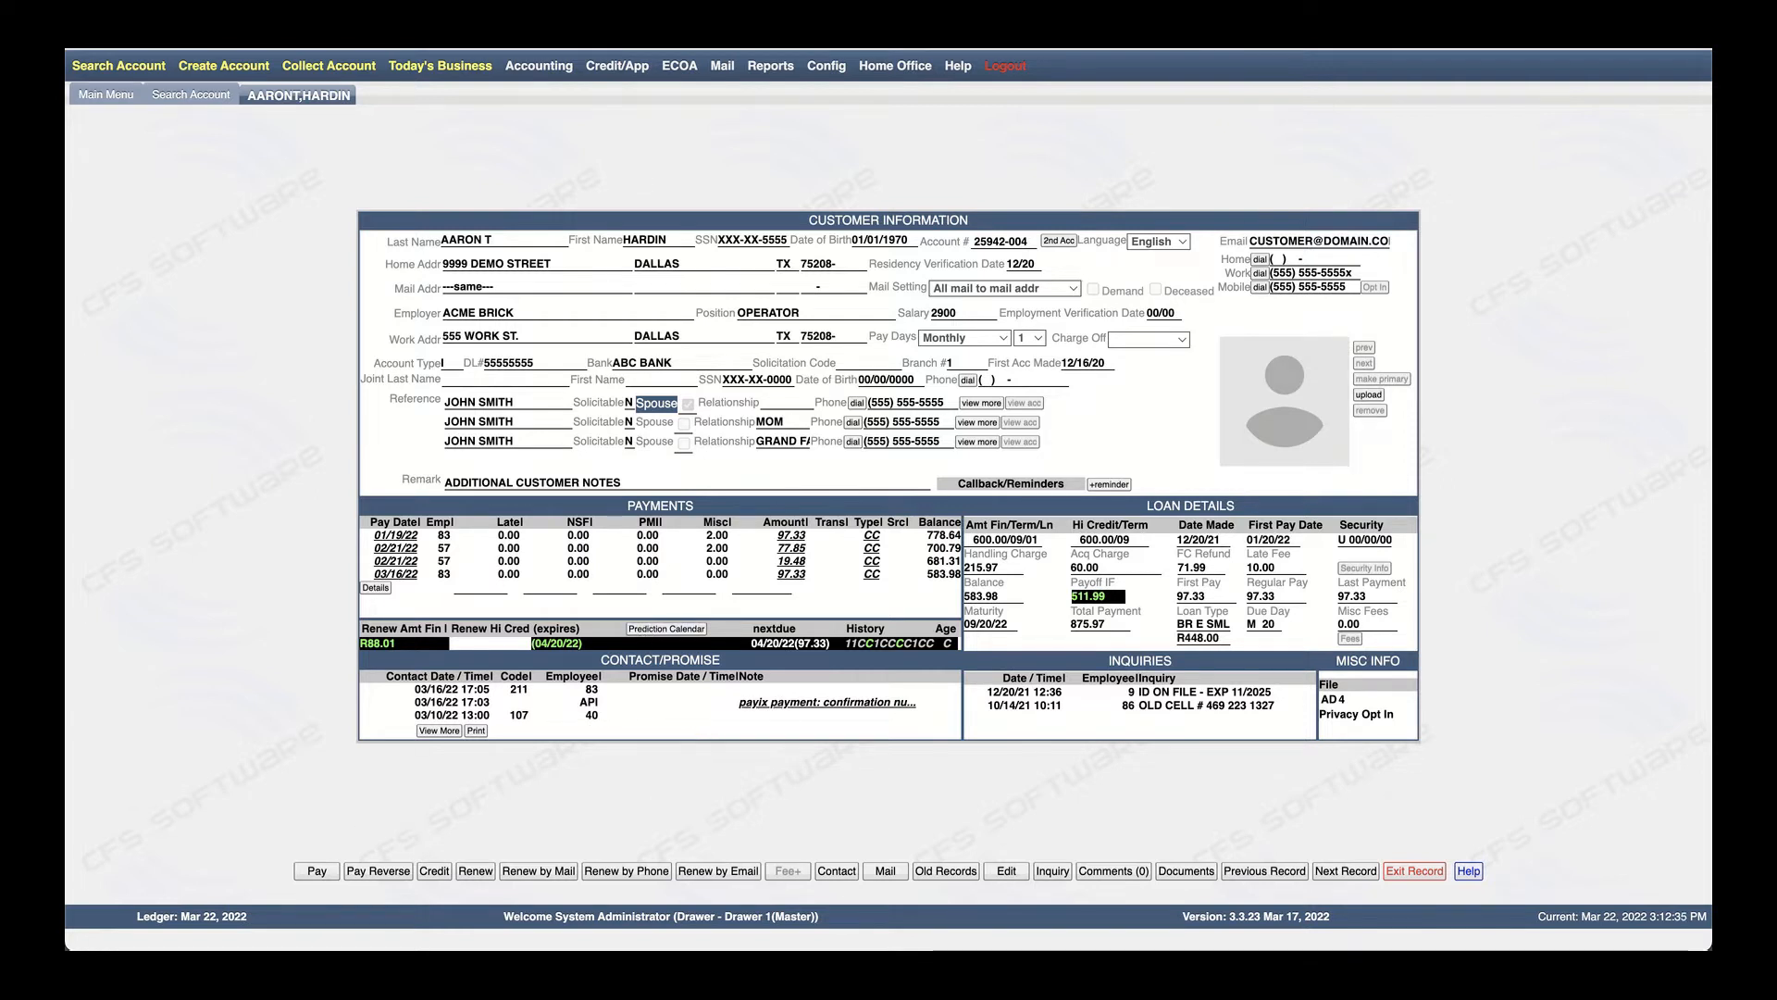
{"action": "left_click", "coordinate": [826, 65]}
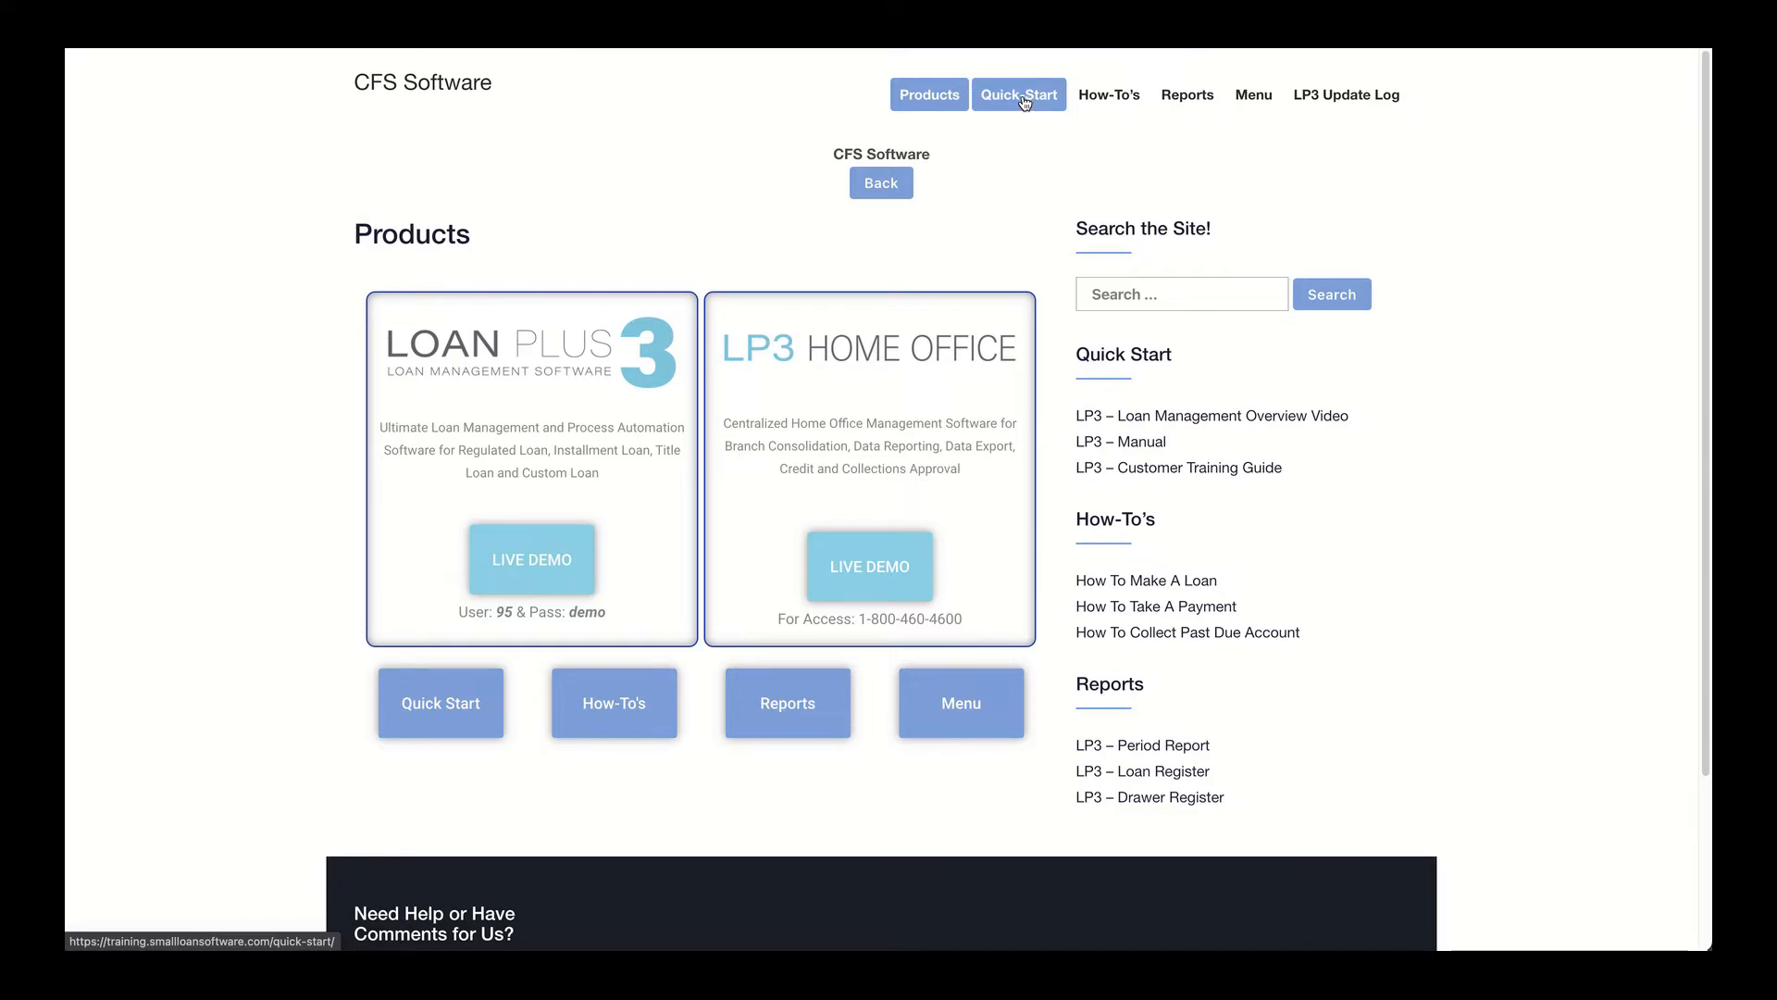
Open the Renewals Quick-Start guide on the CFS Software training site and scroll through it
{"action": "left_click", "coordinate": [1025, 102]}
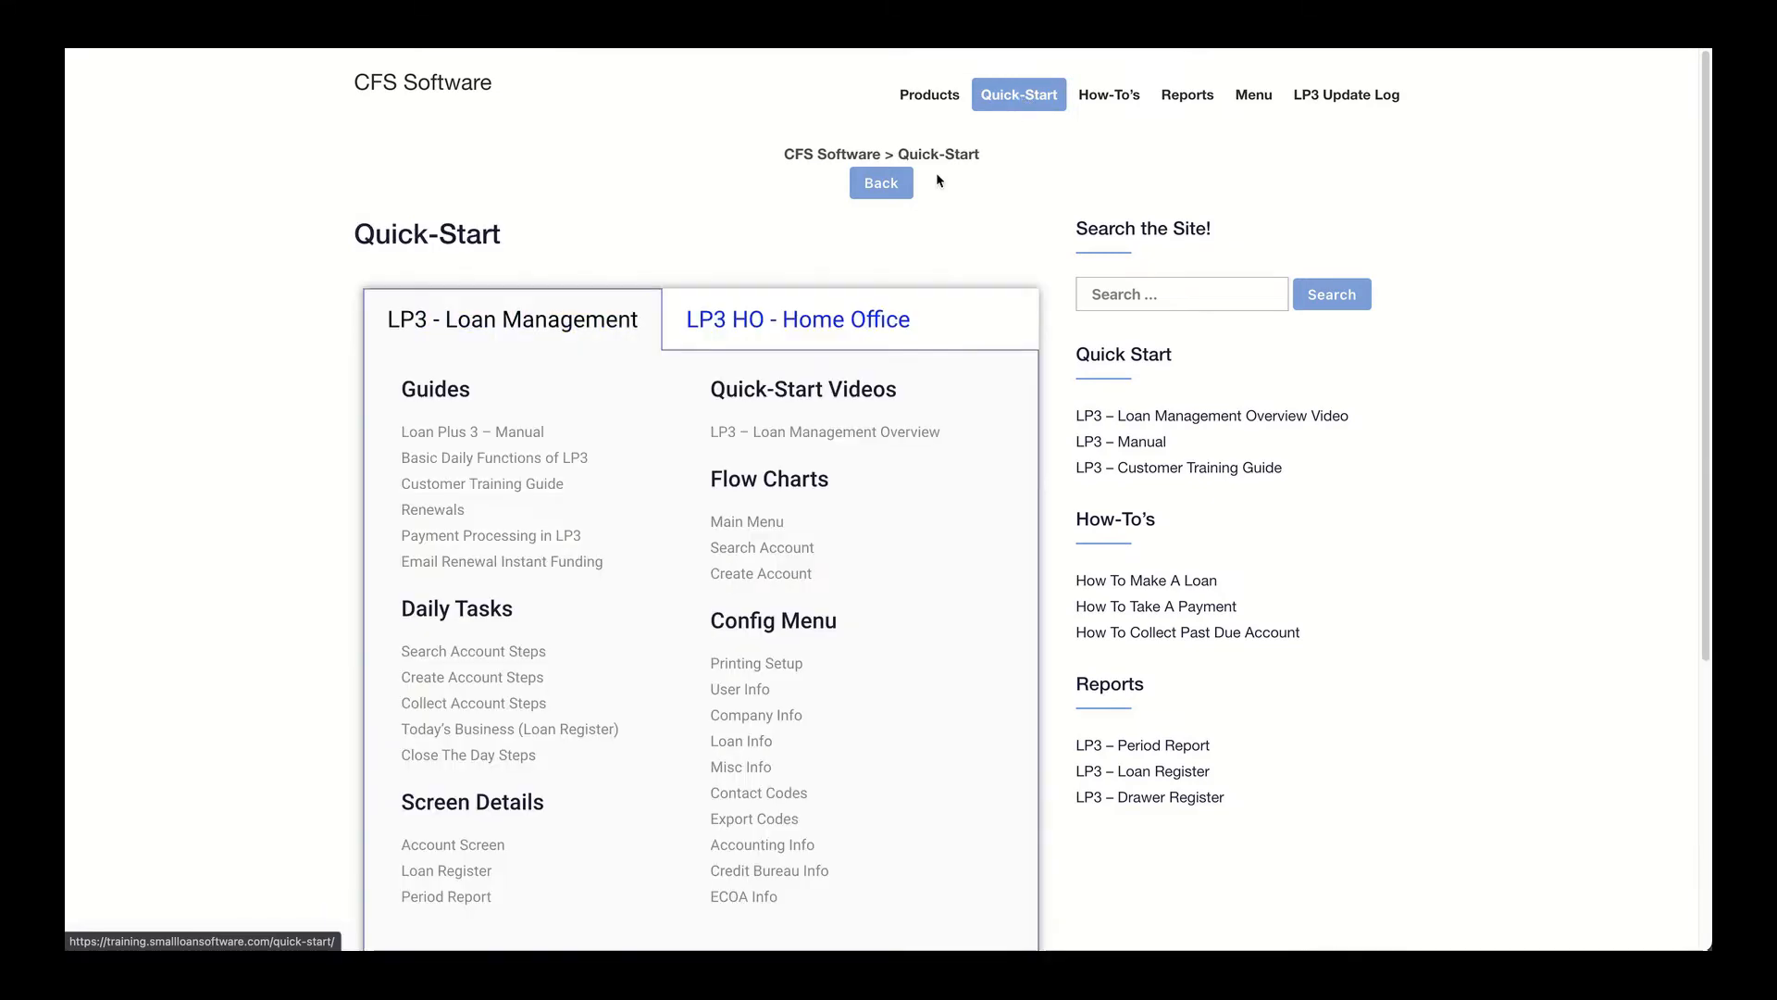
{"action": "left_click", "coordinate": [456, 511]}
{"action": "scroll", "coordinate": [421, 782], "scroll_direction": "down", "scroll_amount": 1}
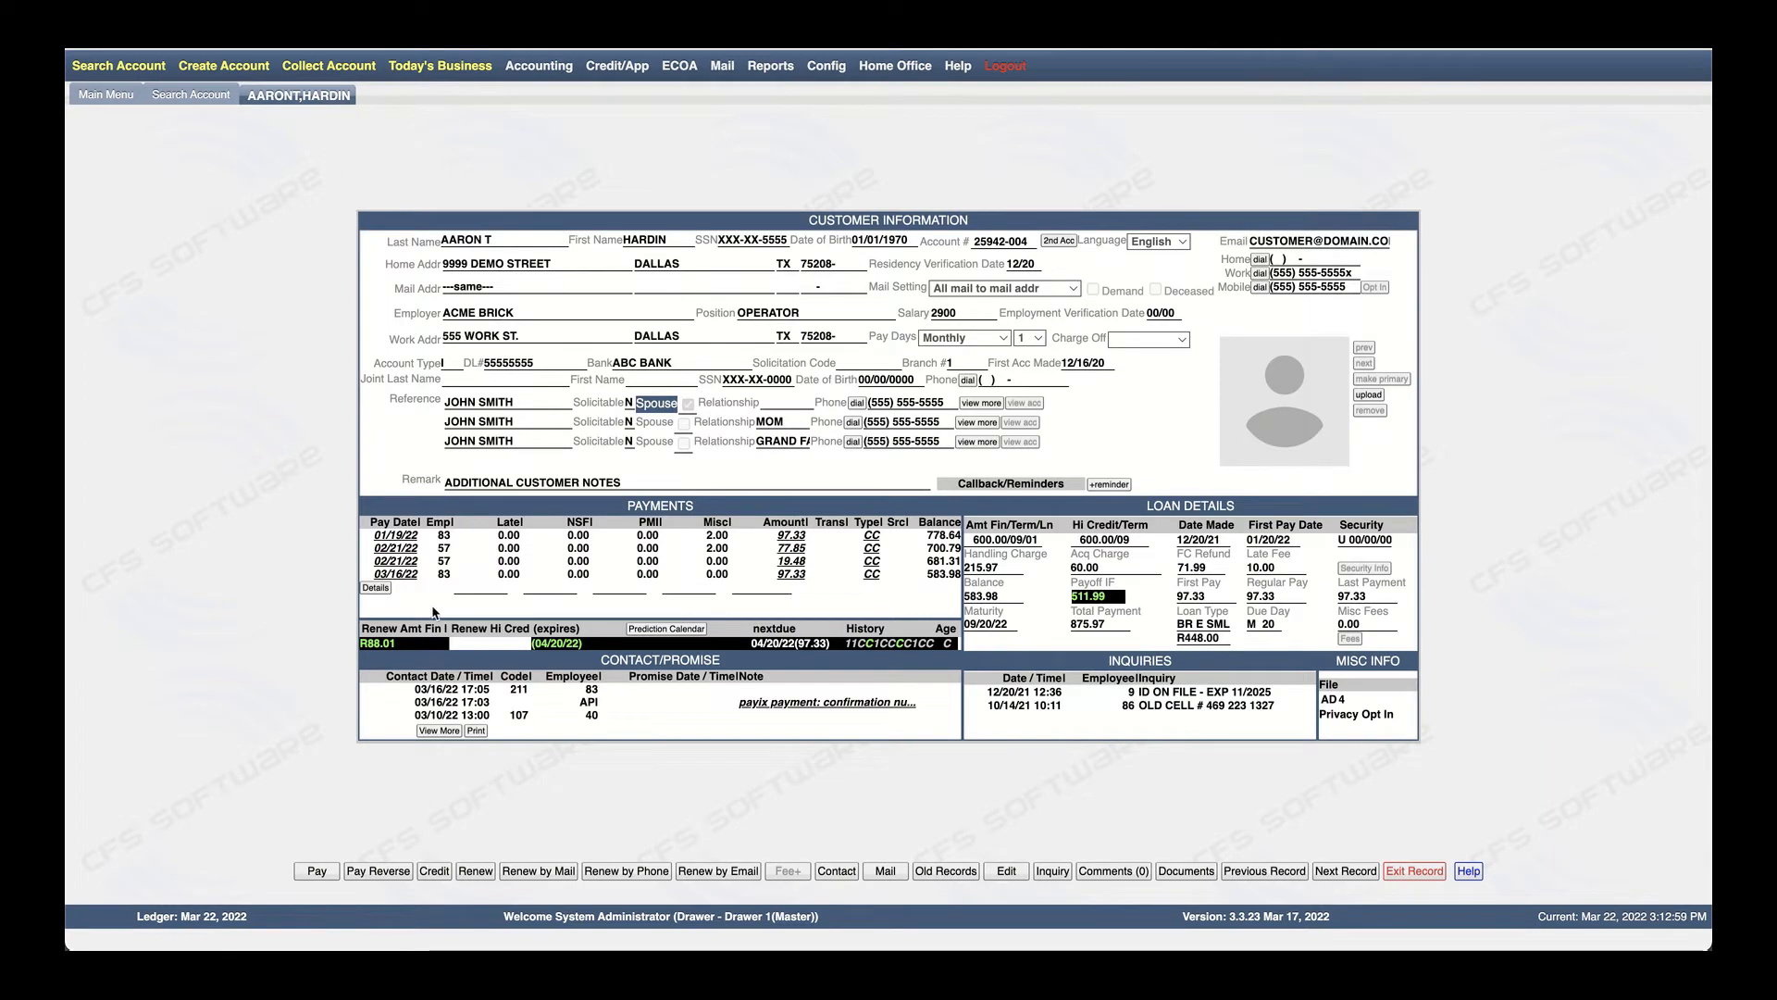
Leave the current record and start a new customer application with the applicant's first and last name
{"action": "left_click", "coordinate": [1413, 871]}
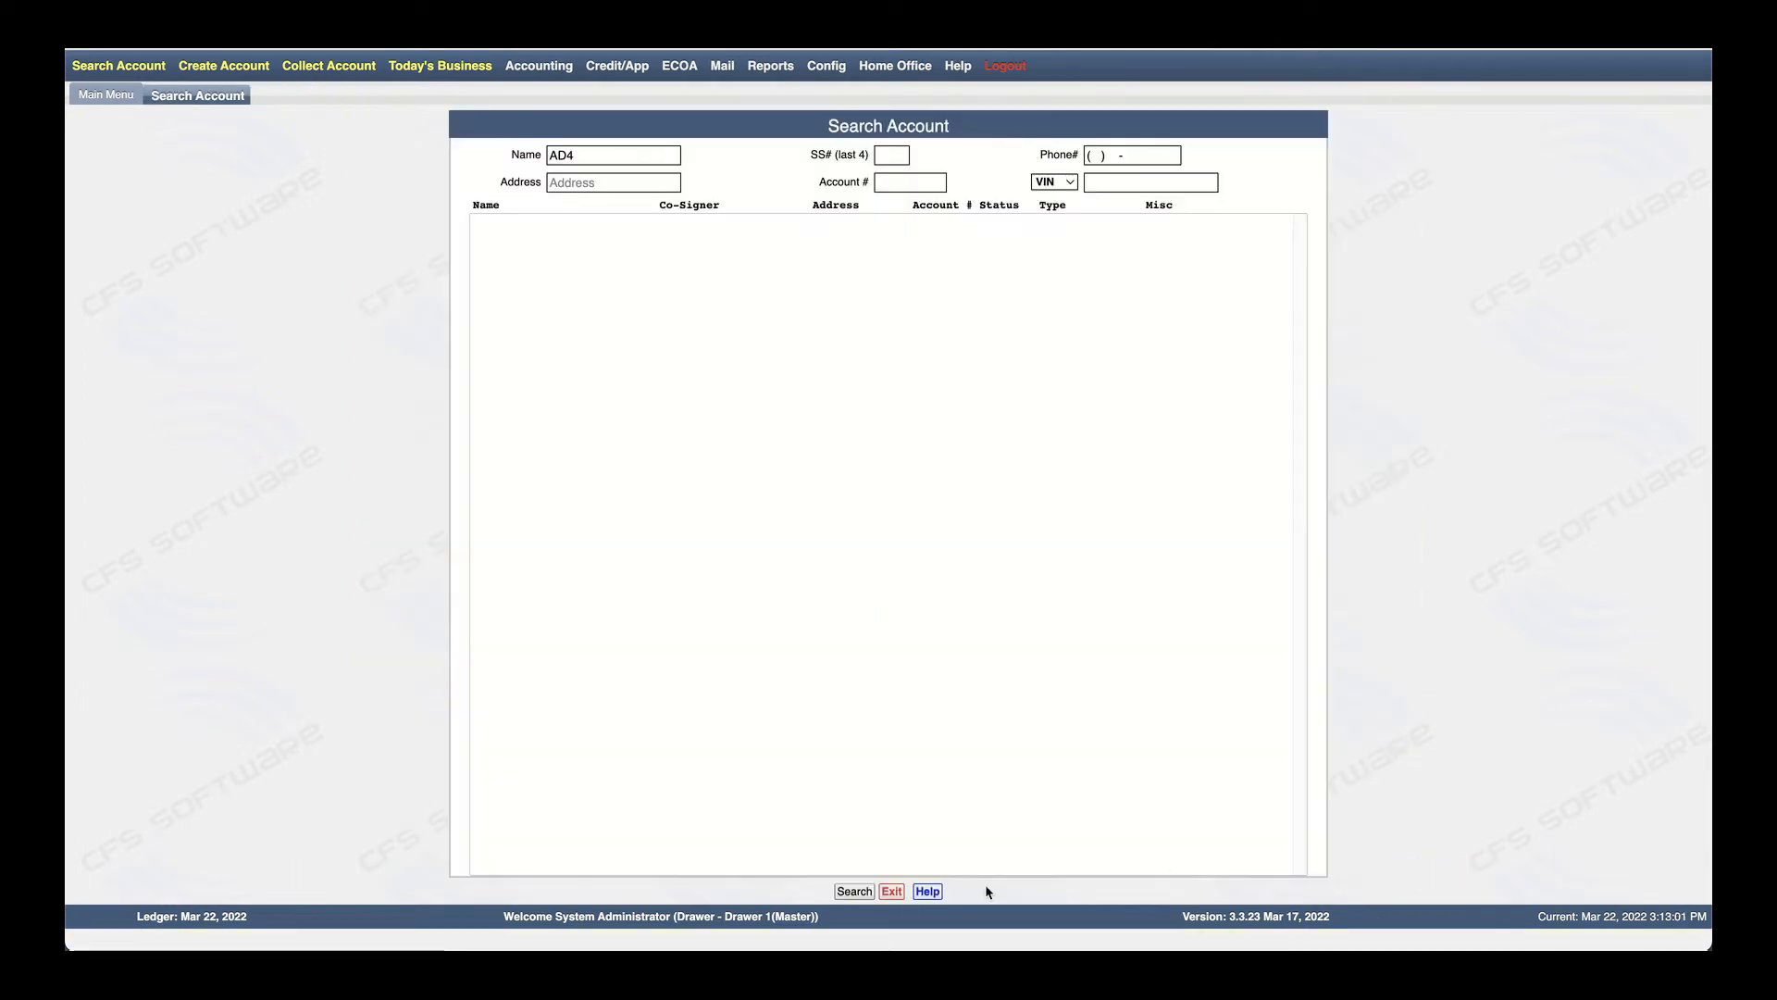
{"action": "left_click", "coordinate": [891, 890]}
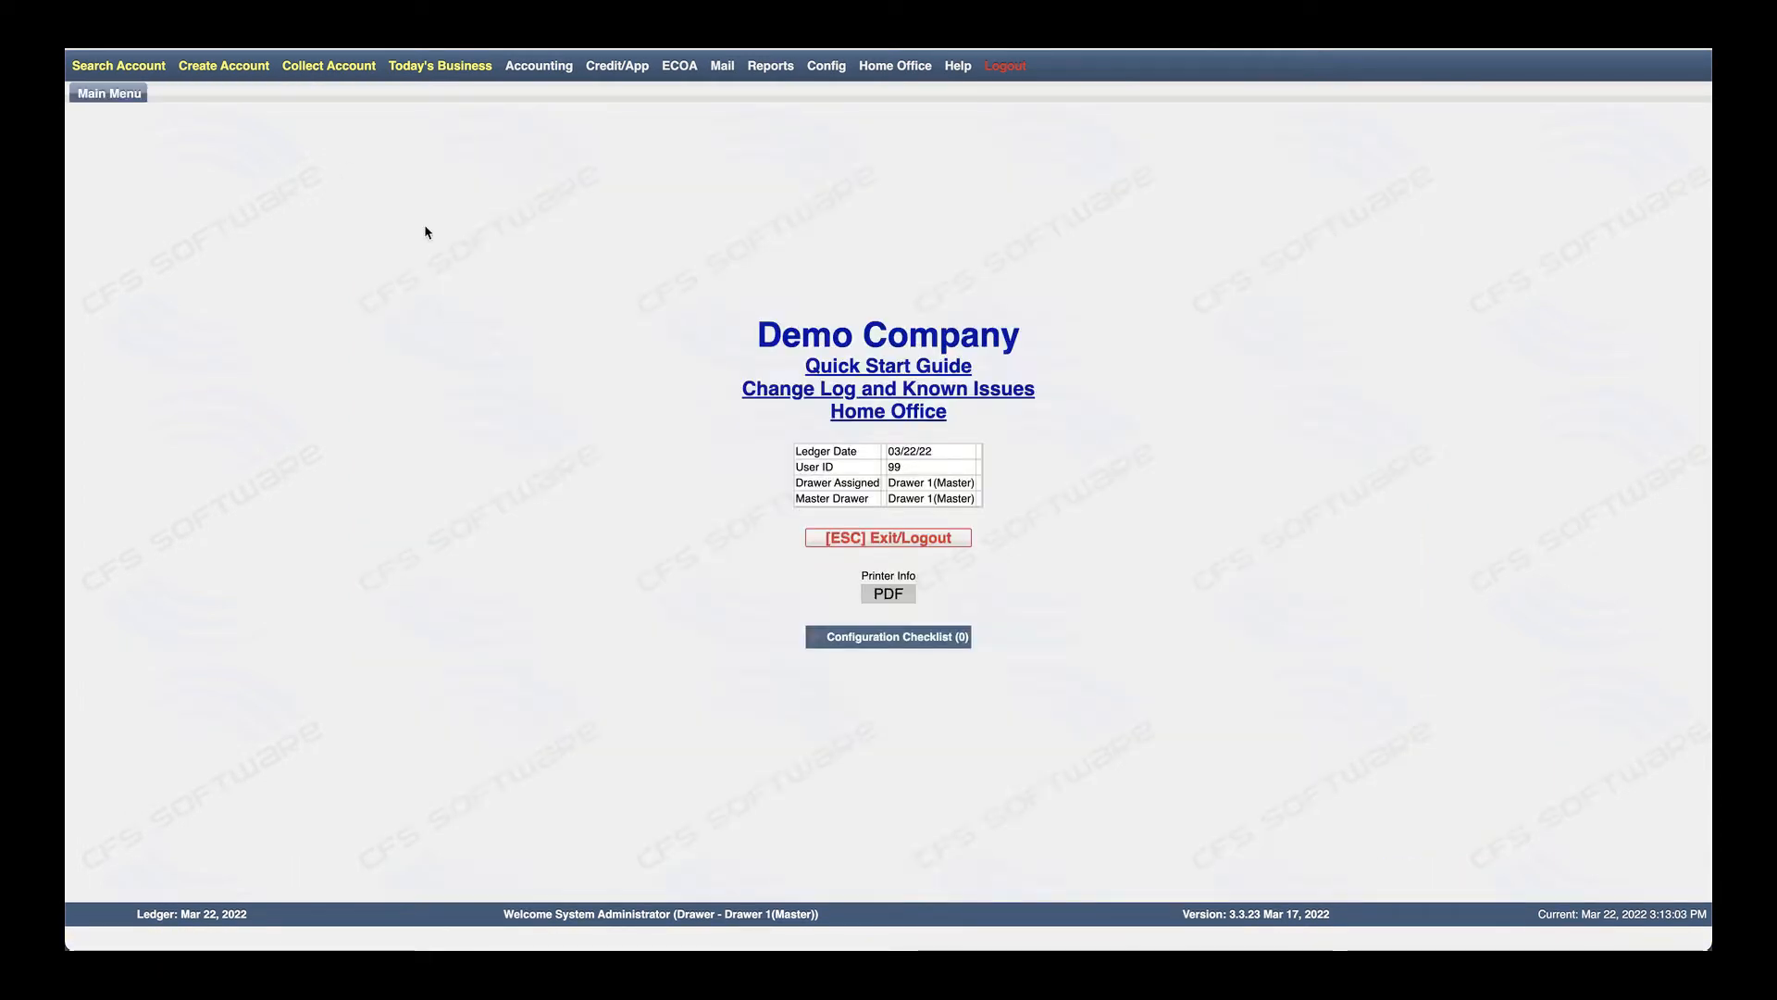
{"action": "left_click", "coordinate": [221, 70]}
{"action": "type", "text": "David"}
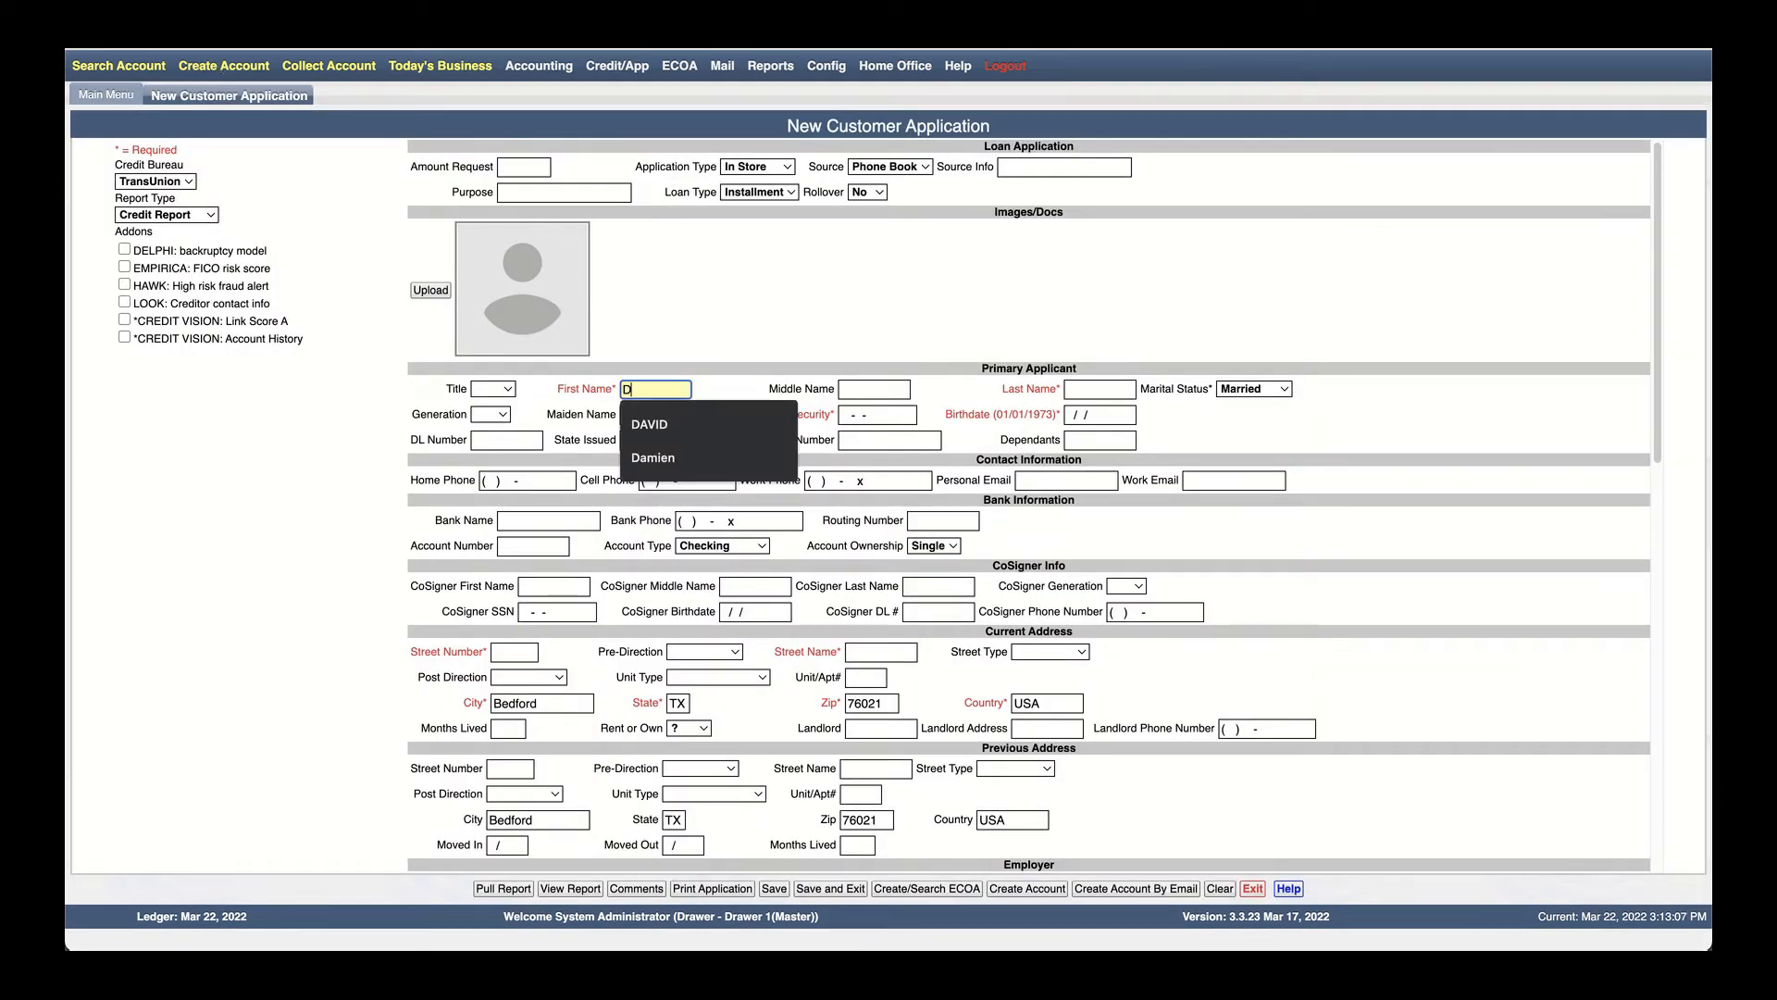
{"action": "key", "text": "Tab"}
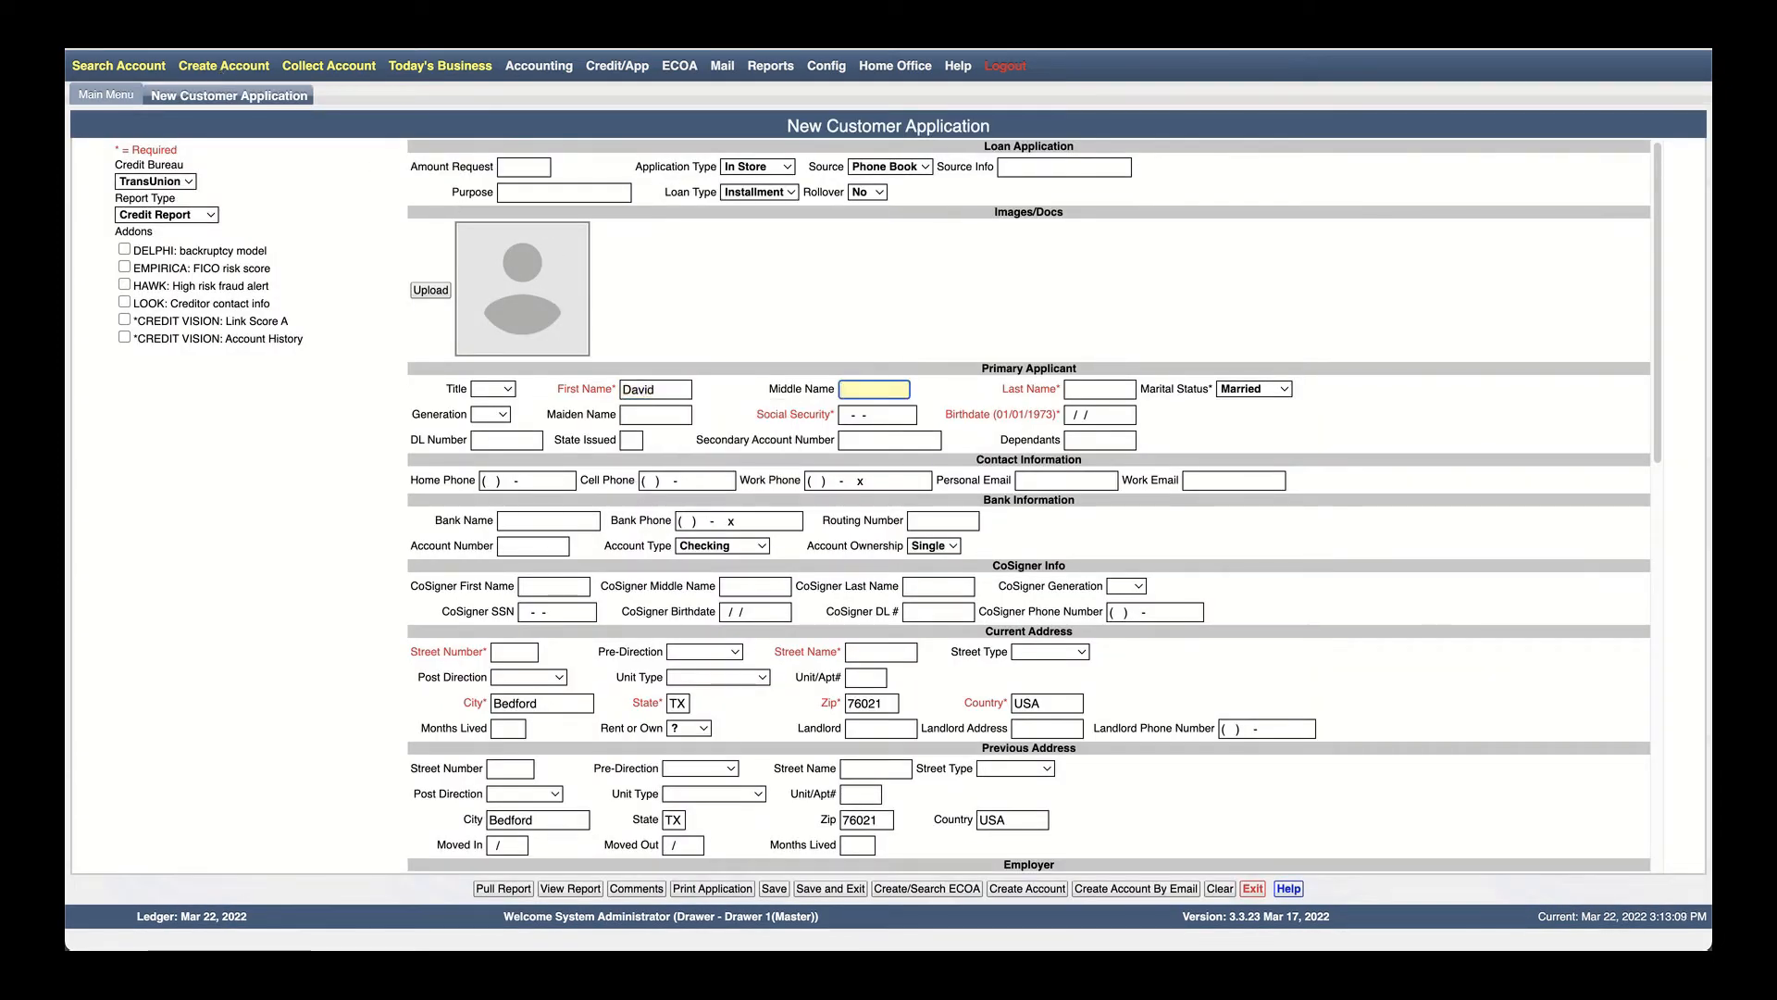
{"action": "key", "text": "Tab"}
{"action": "type", "text": "Bogg"}
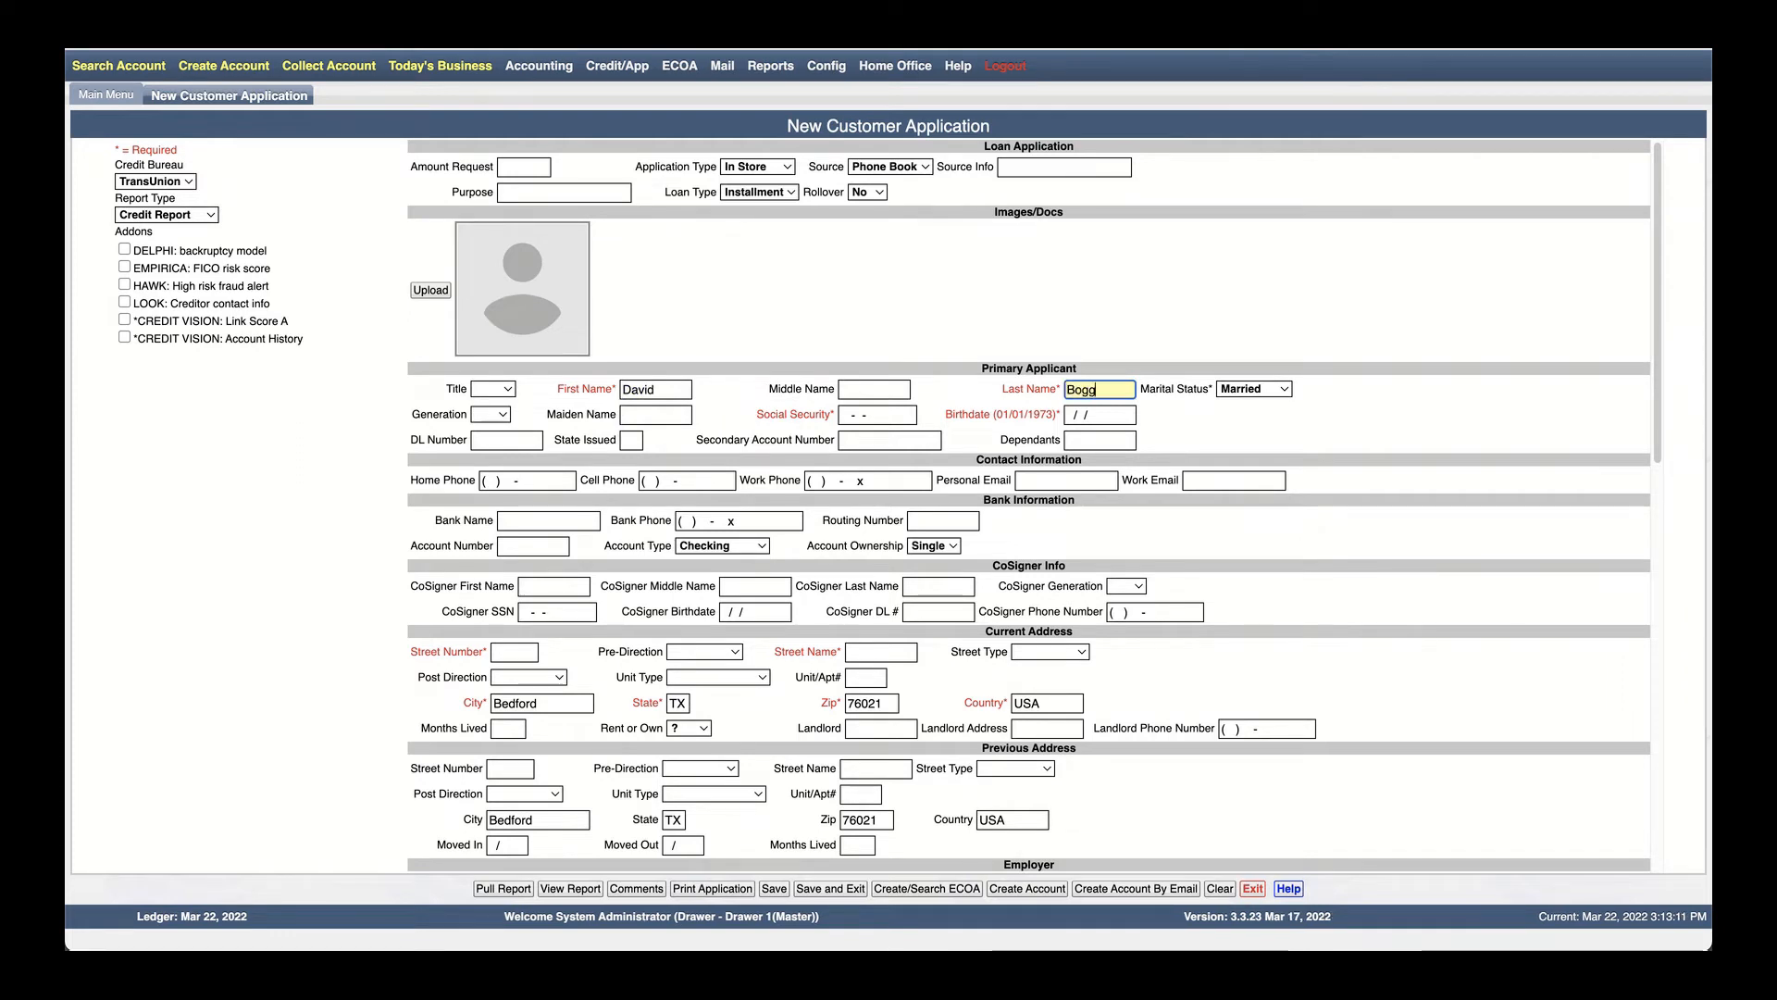
{"action": "type", "text": "s"}
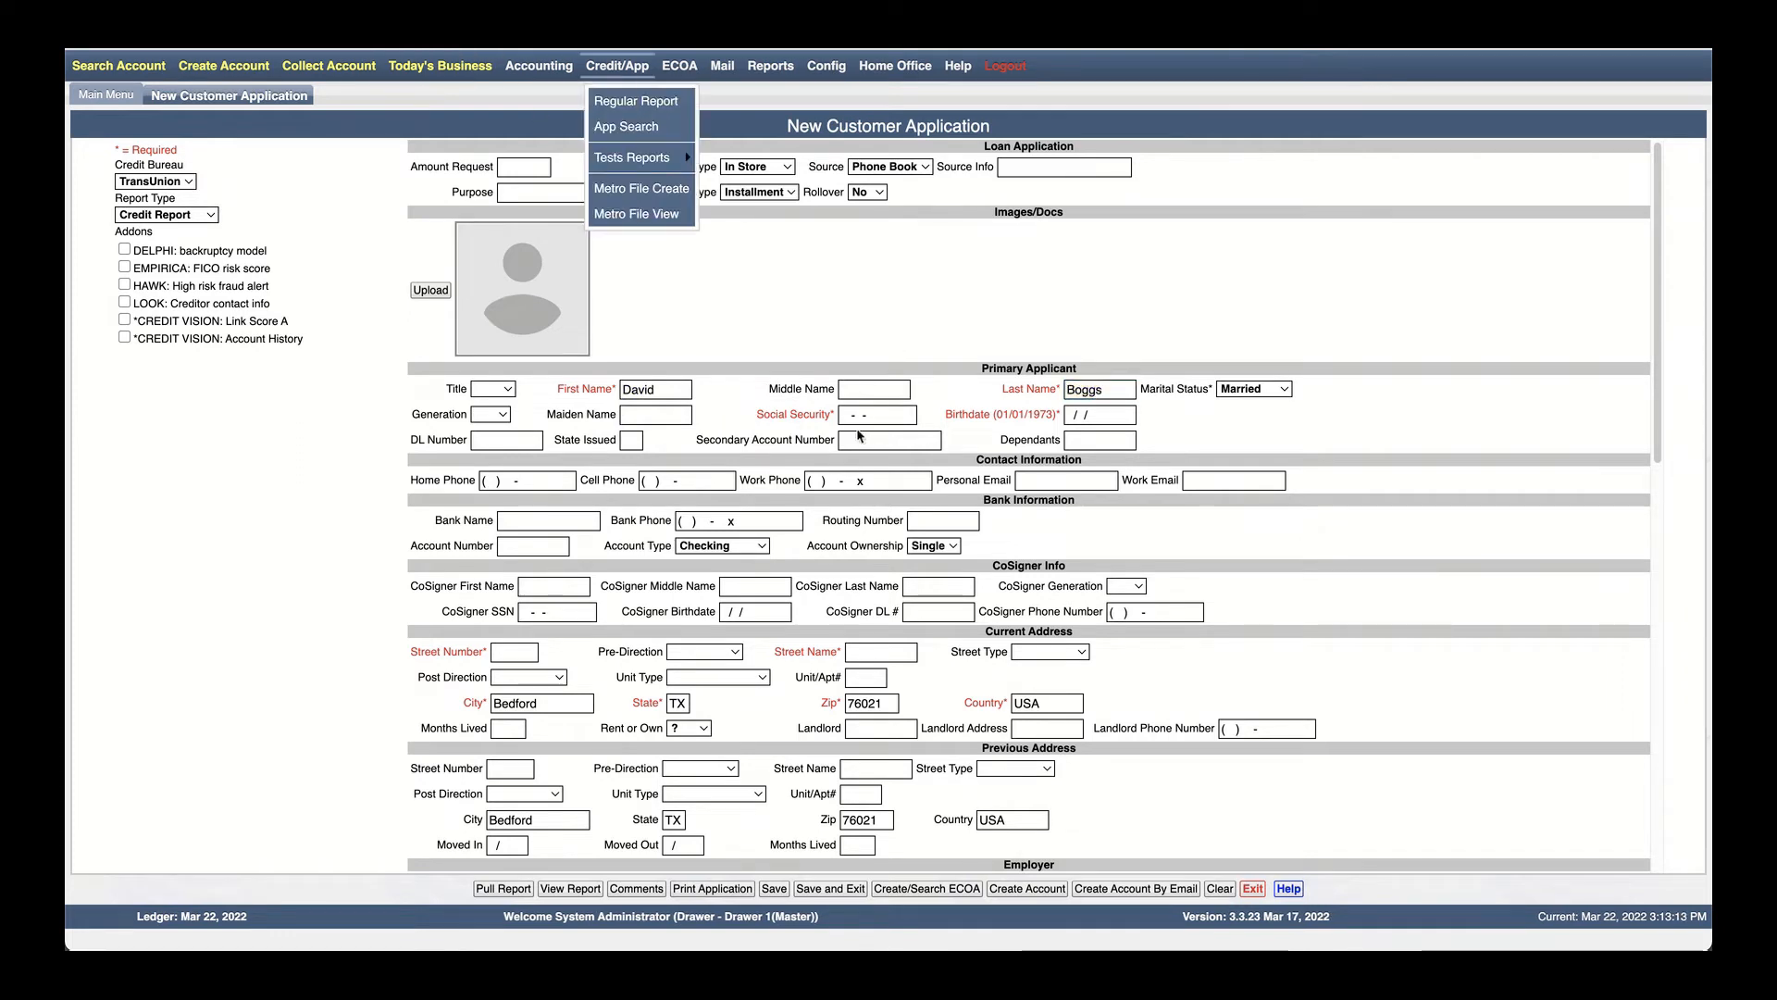
Enter the applicant's social security number and birthdate
{"action": "left_click", "coordinate": [840, 413]}
{"action": "type", "text": "123-13"}
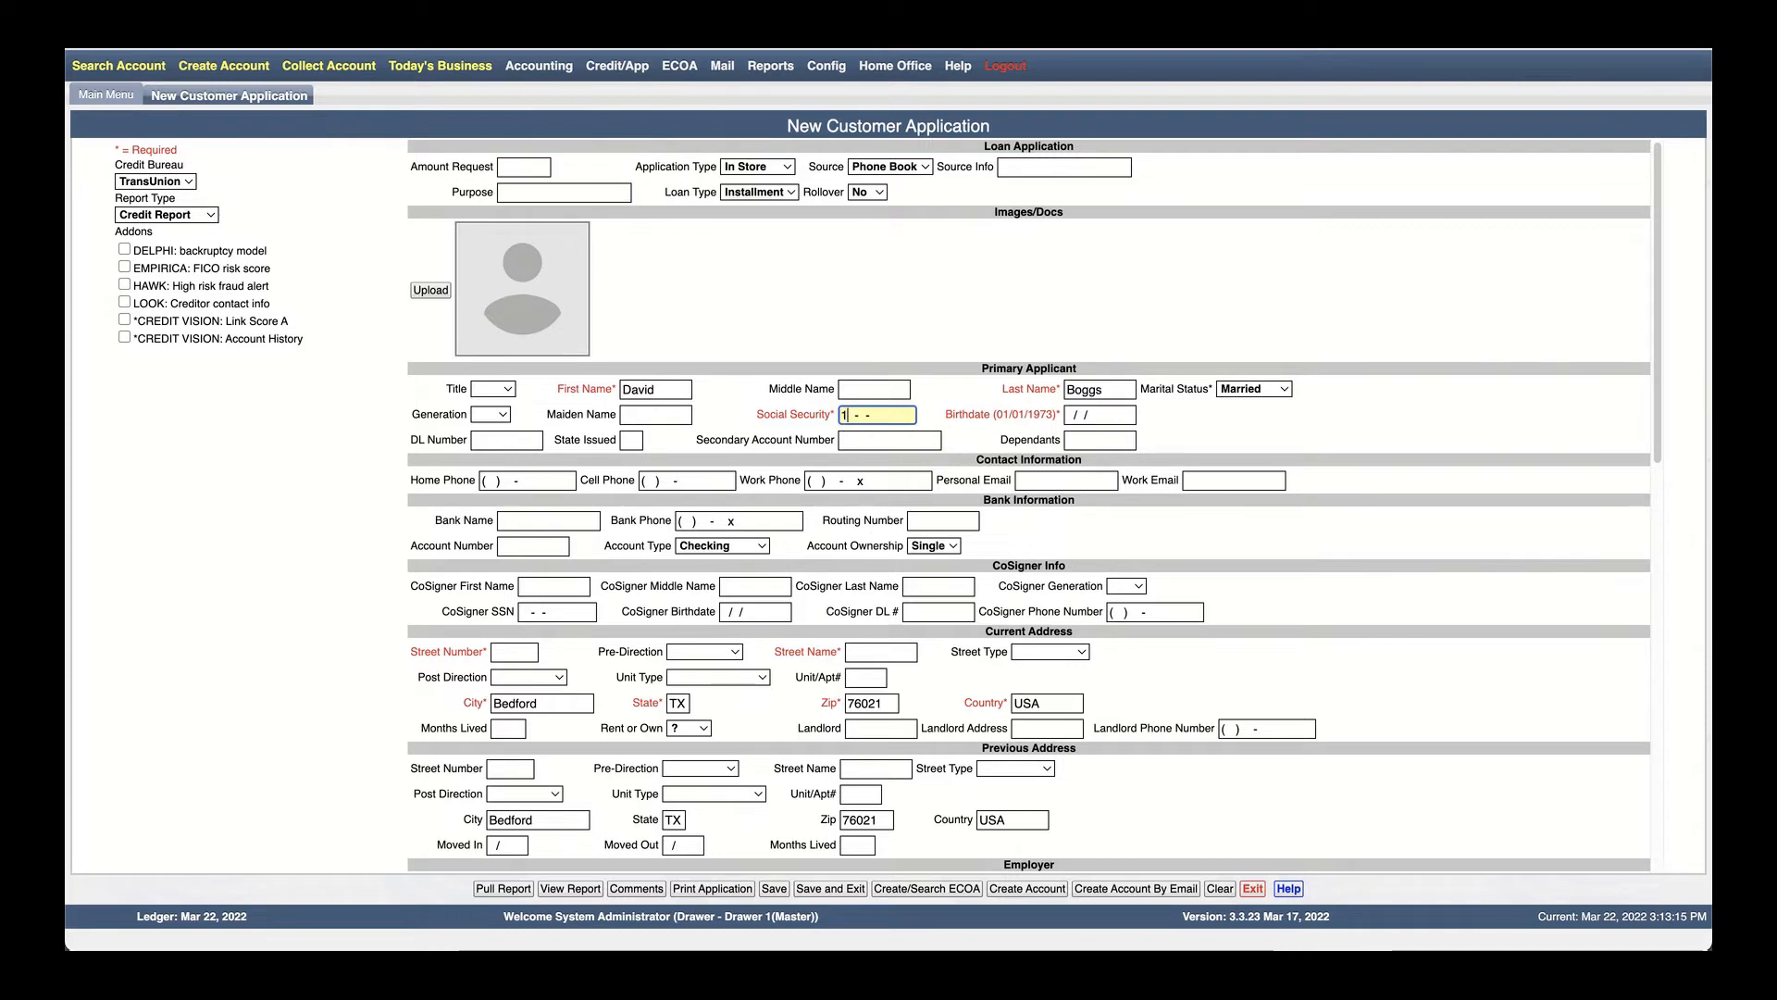
{"action": "type", "text": "-2123"}
{"action": "key", "text": "Tab"}
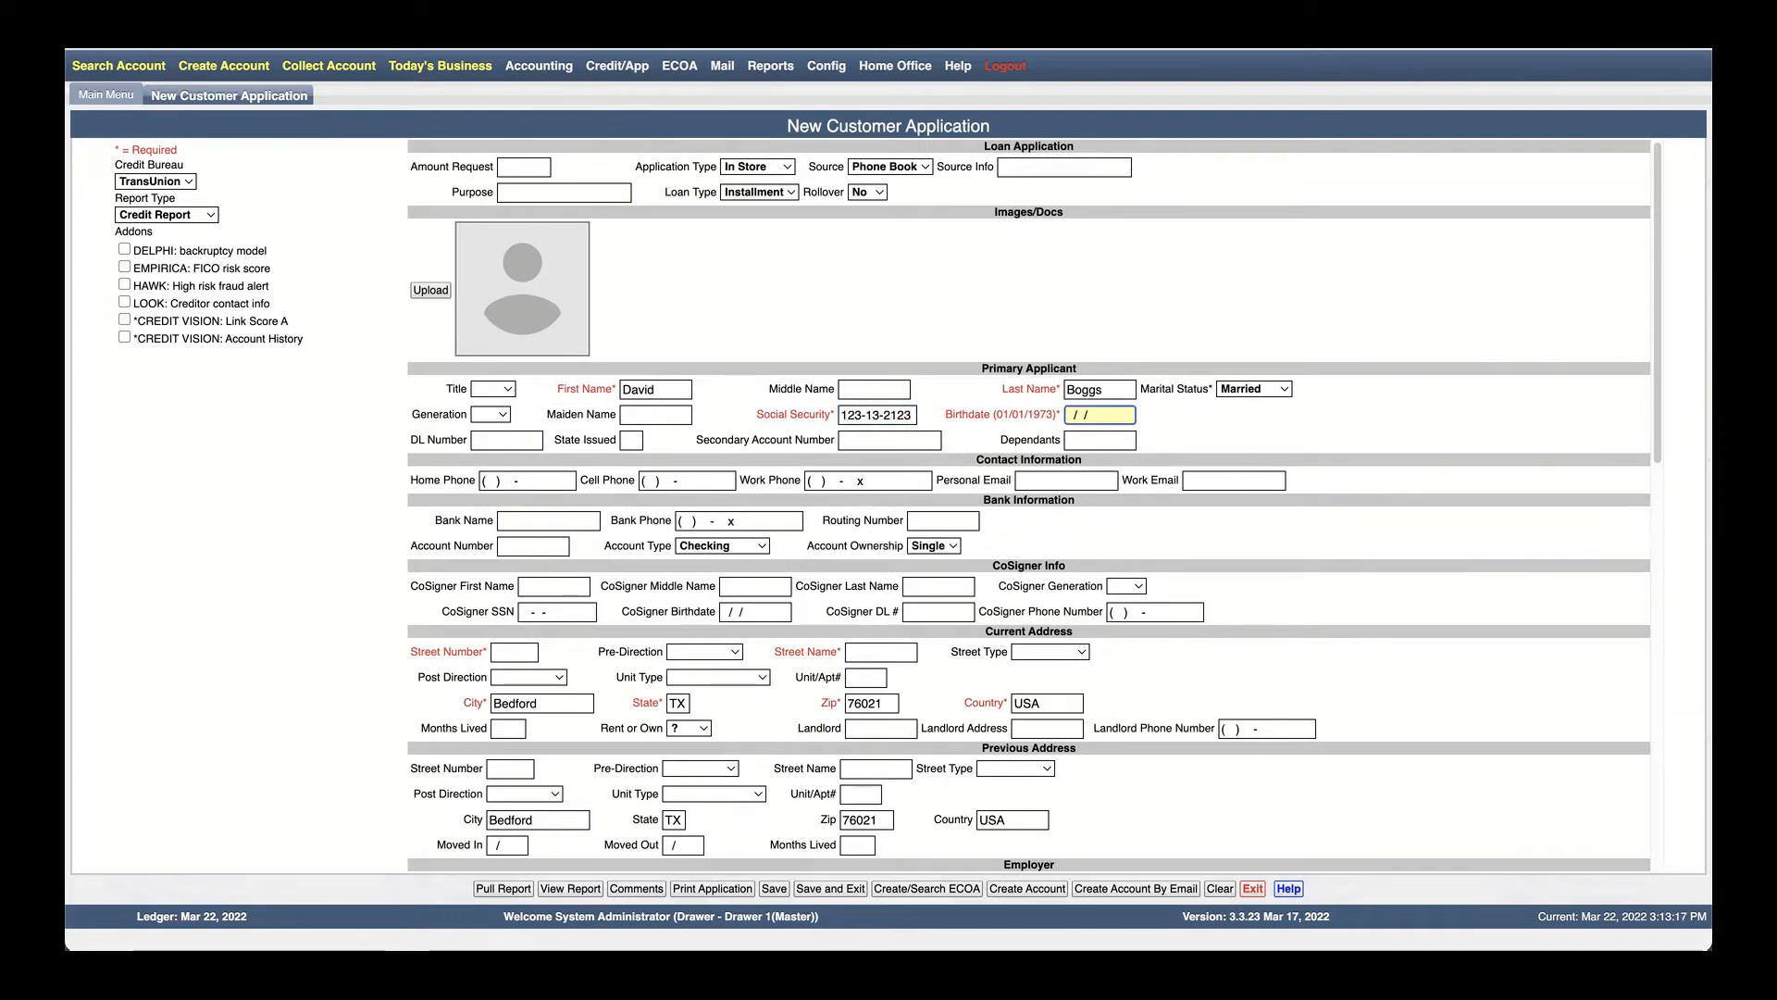
{"action": "type", "text": "10/10/1980"}
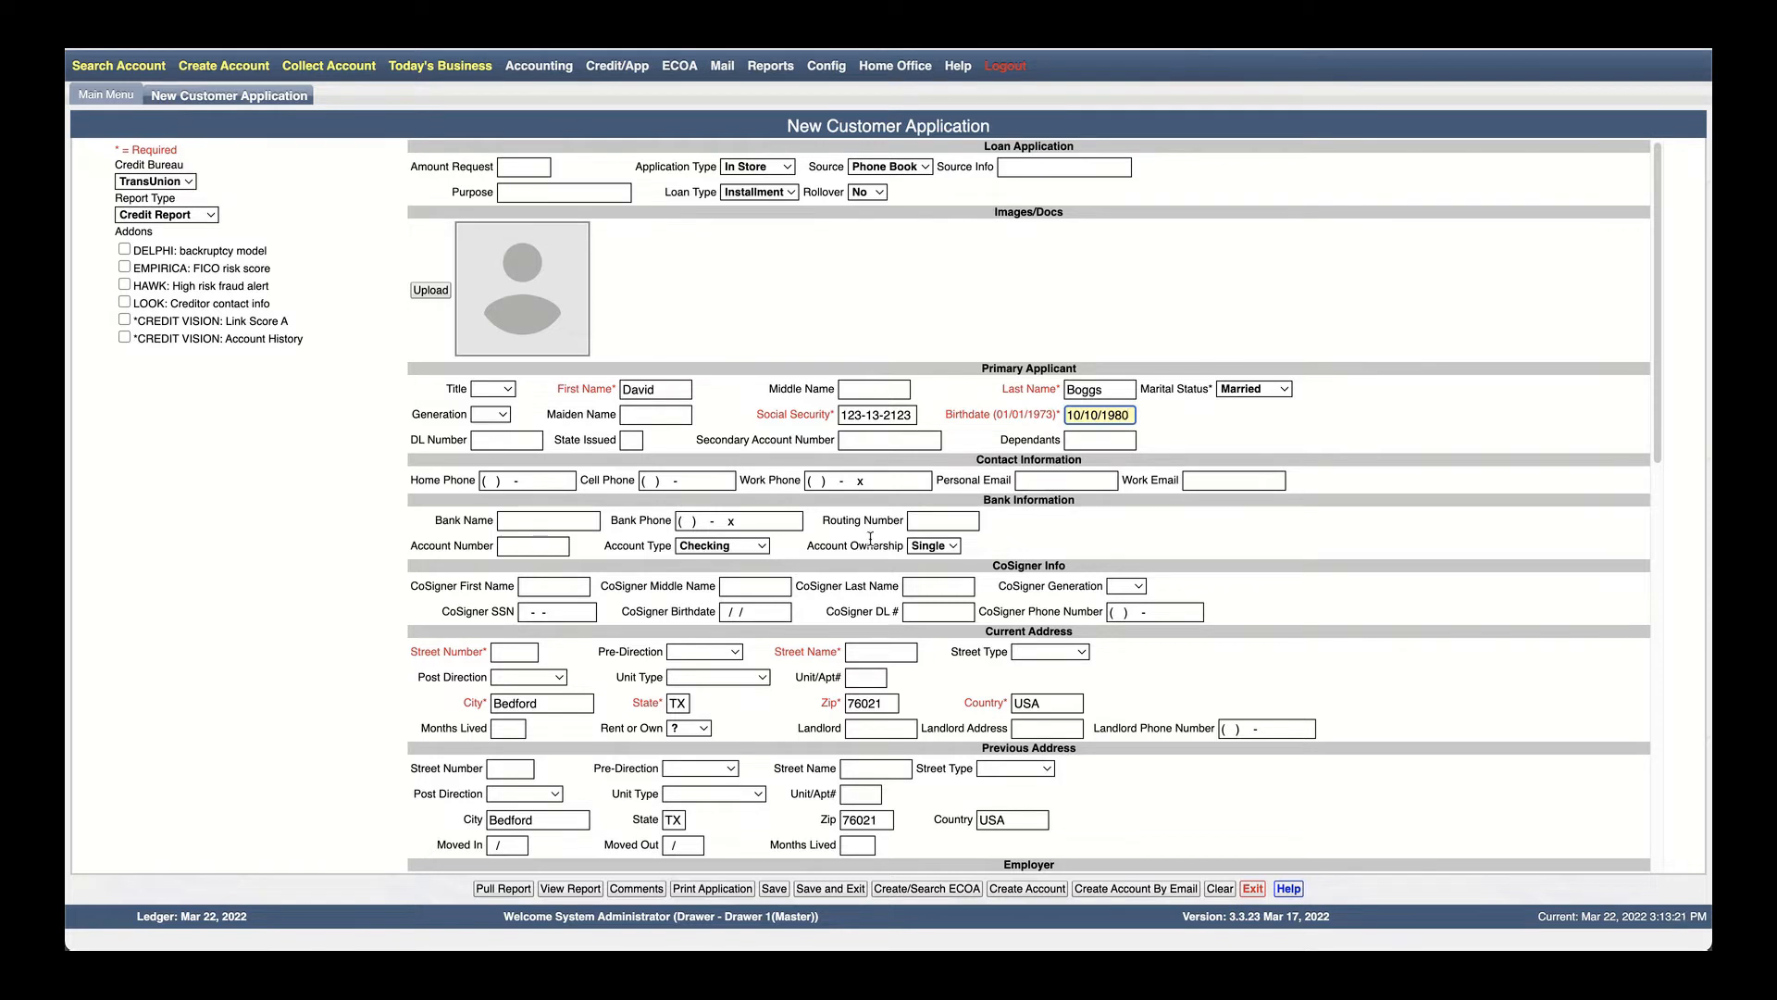
Fill in the suggested street number and street name, then submit the application
{"action": "left_click", "coordinate": [504, 653]}
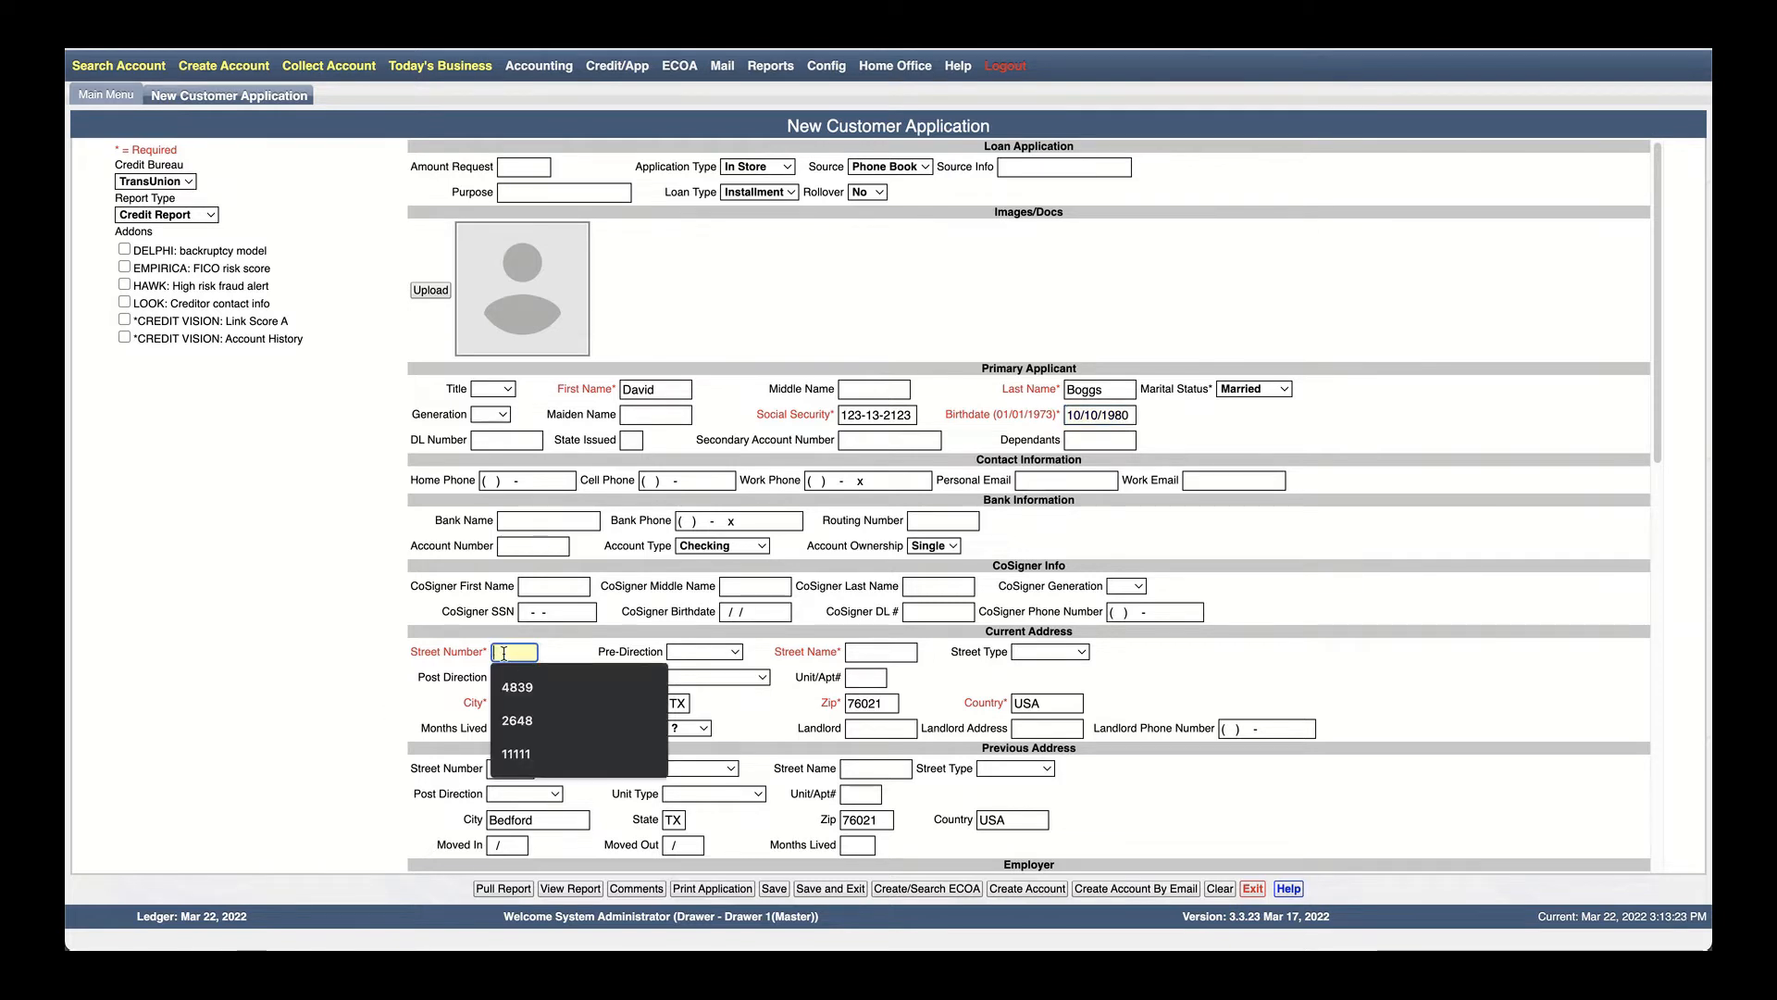
{"action": "left_click", "coordinate": [517, 686]}
{"action": "left_click", "coordinate": [861, 652]}
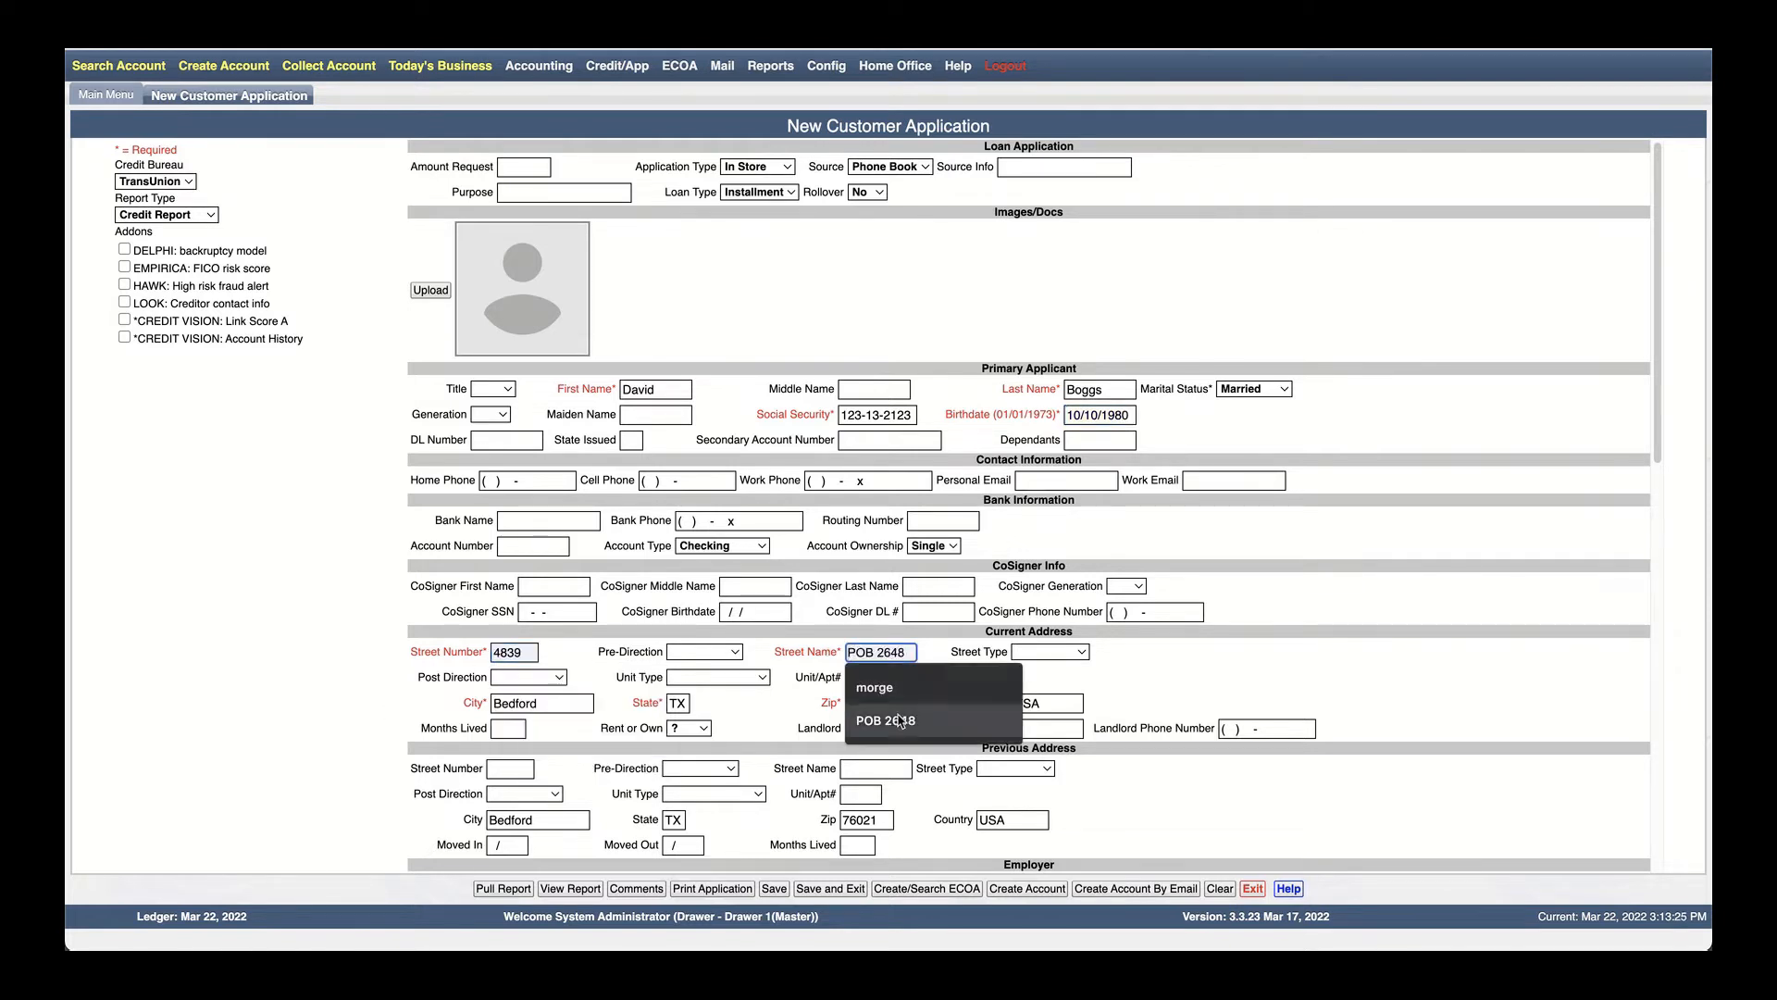
{"action": "left_click", "coordinate": [889, 689]}
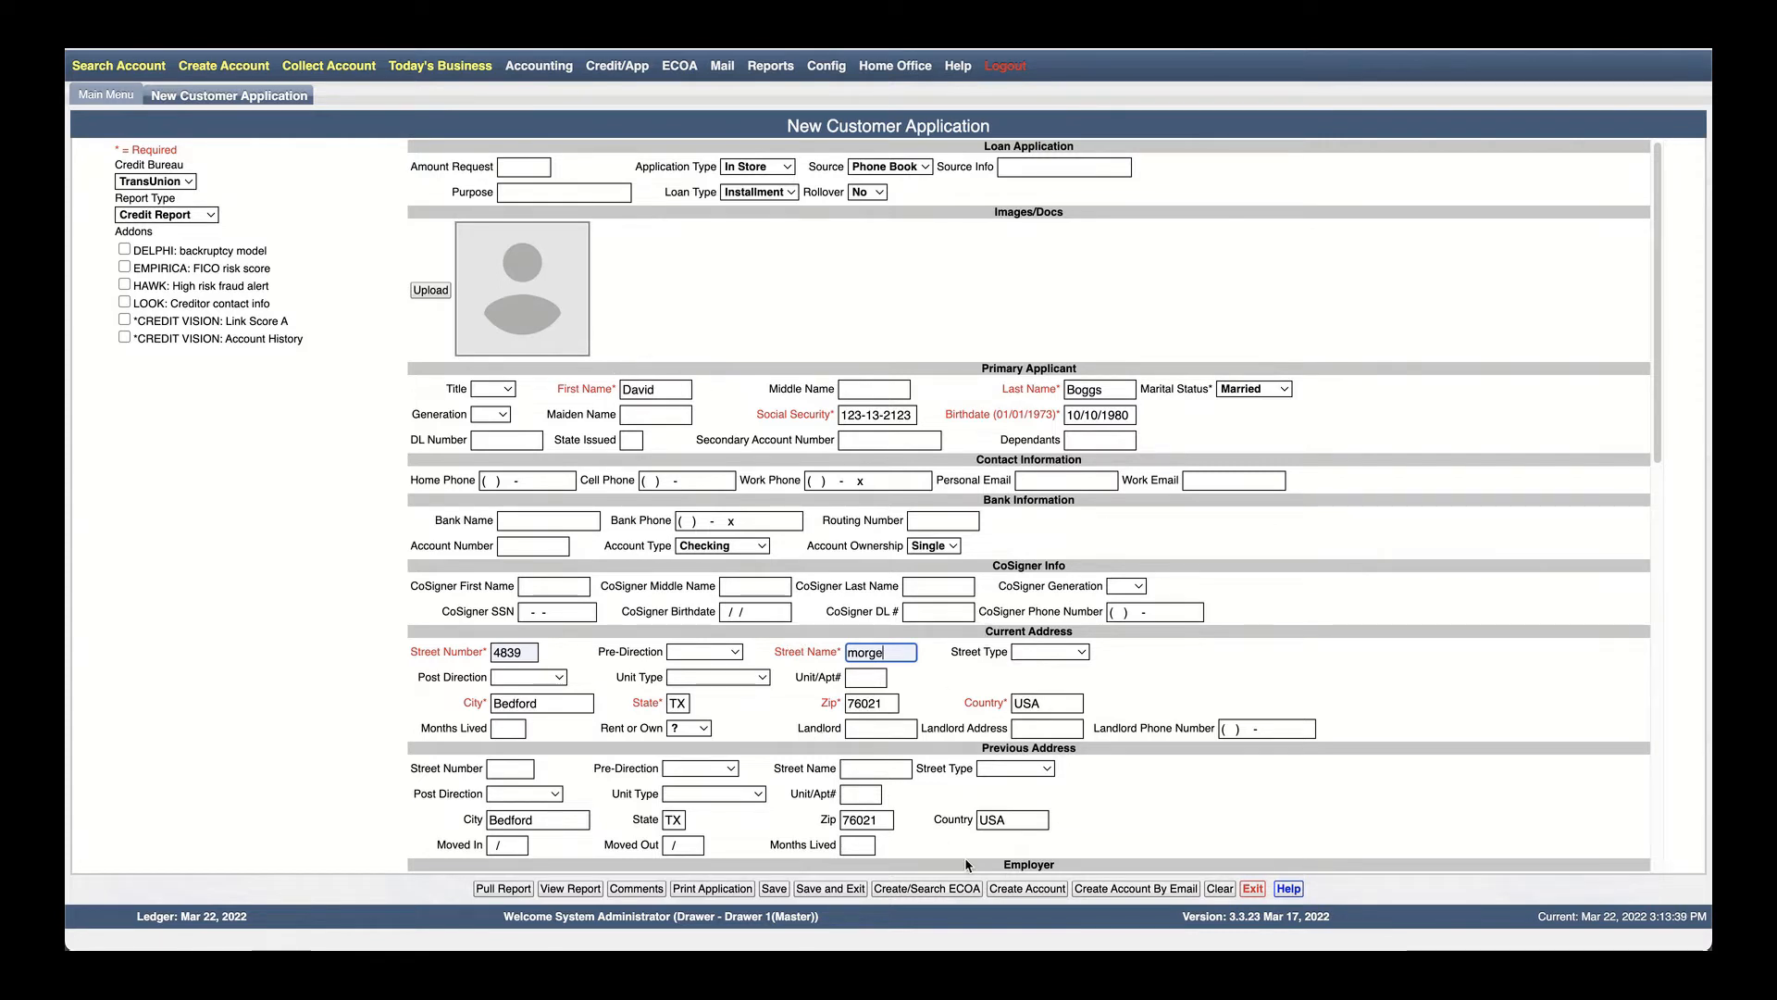
{"action": "left_click", "coordinate": [1035, 892]}
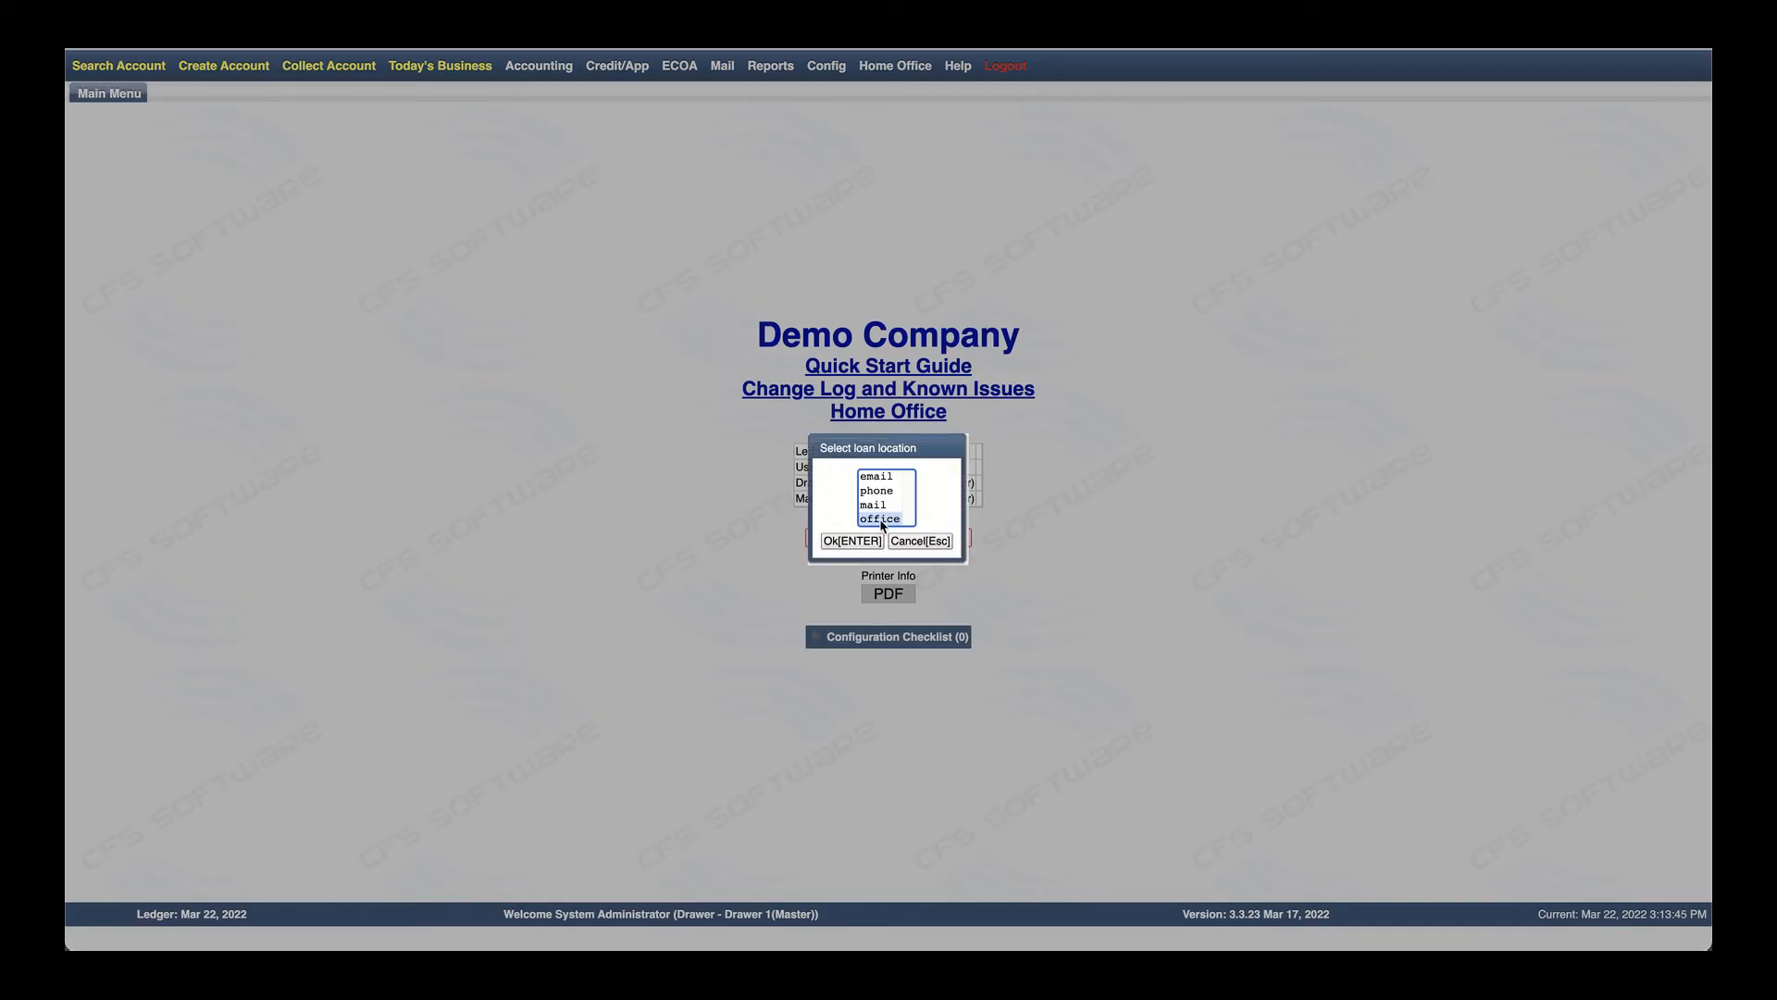
Book an office loan of 500.00 over 5 payments, first due 04/22/2022, at 130.00 each
{"action": "left_click", "coordinate": [851, 541]}
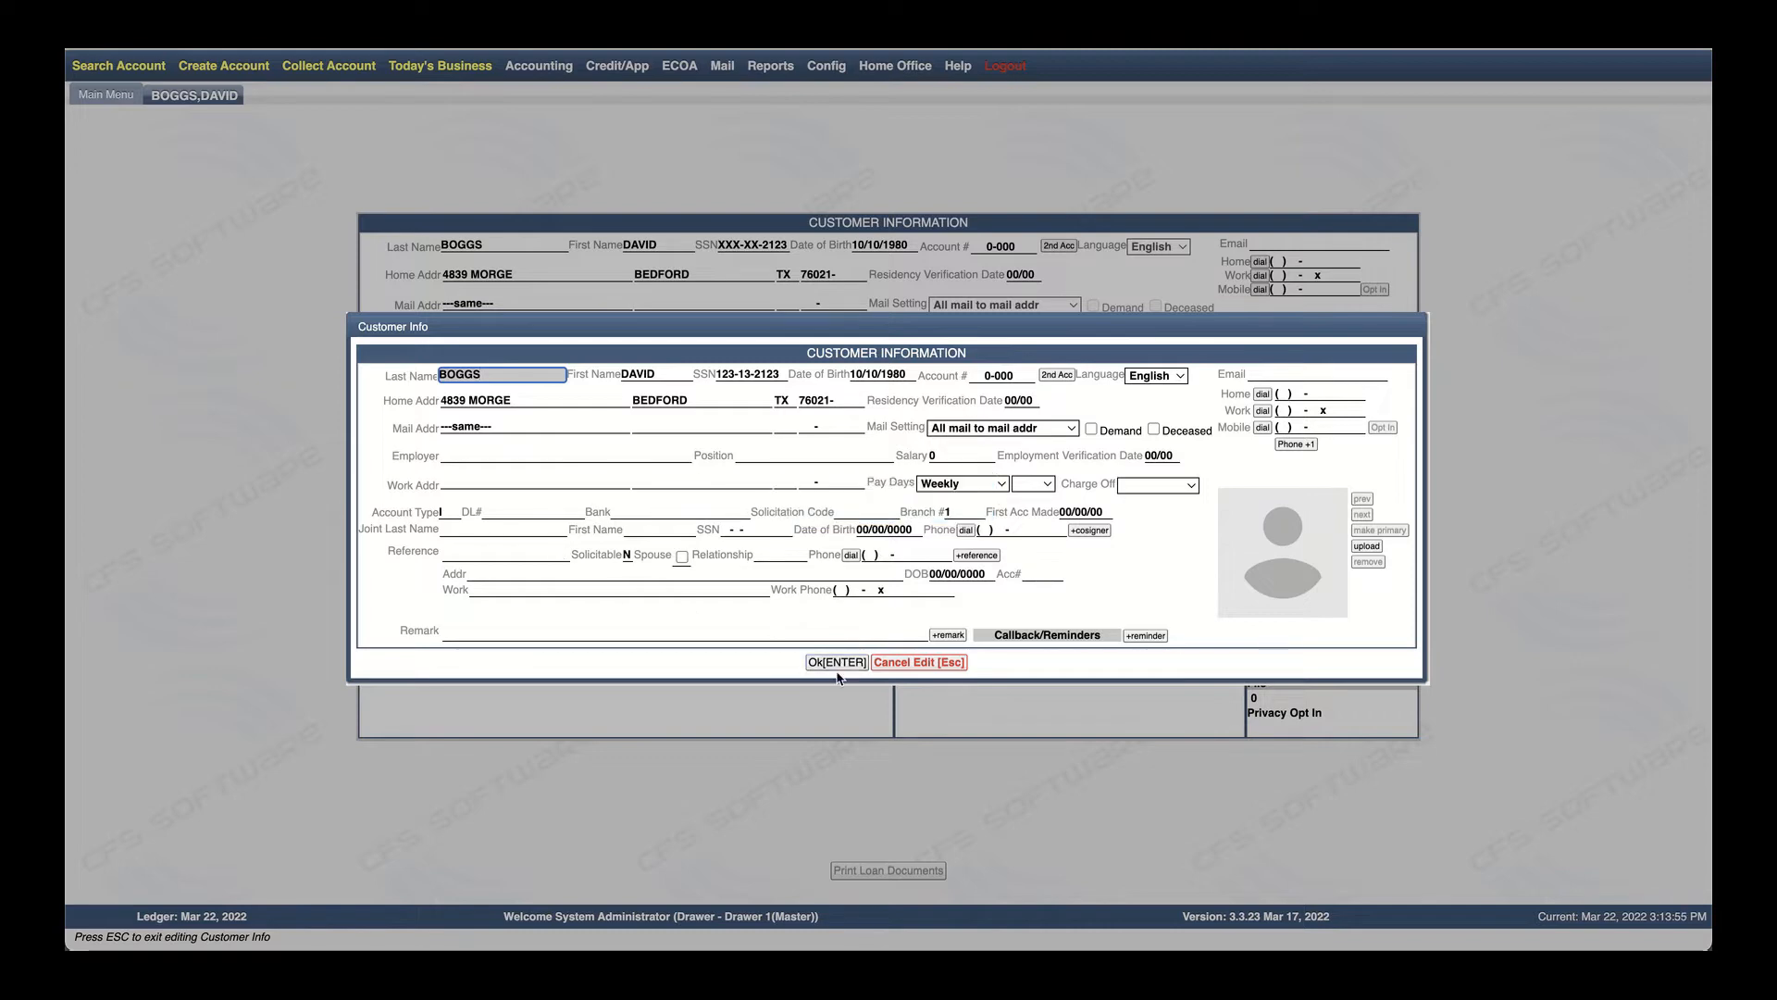
{"action": "key", "text": "Return"}
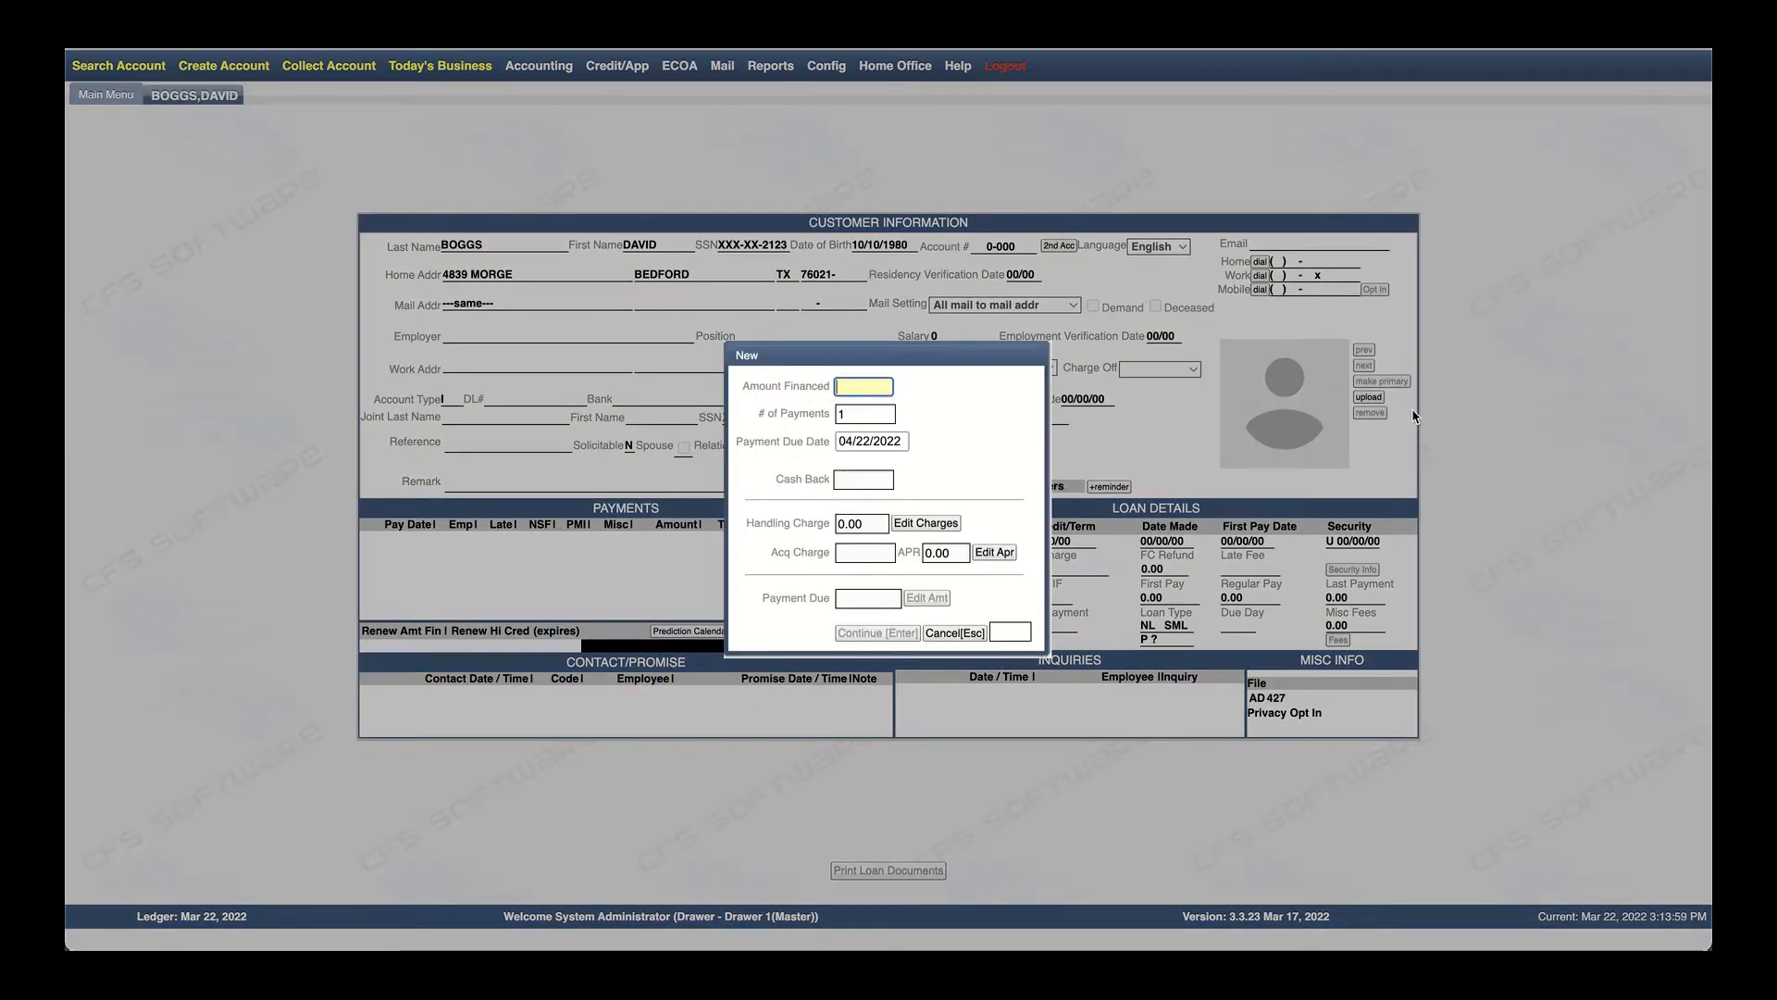
{"action": "type", "text": "500"}
{"action": "key", "text": "Tab"}
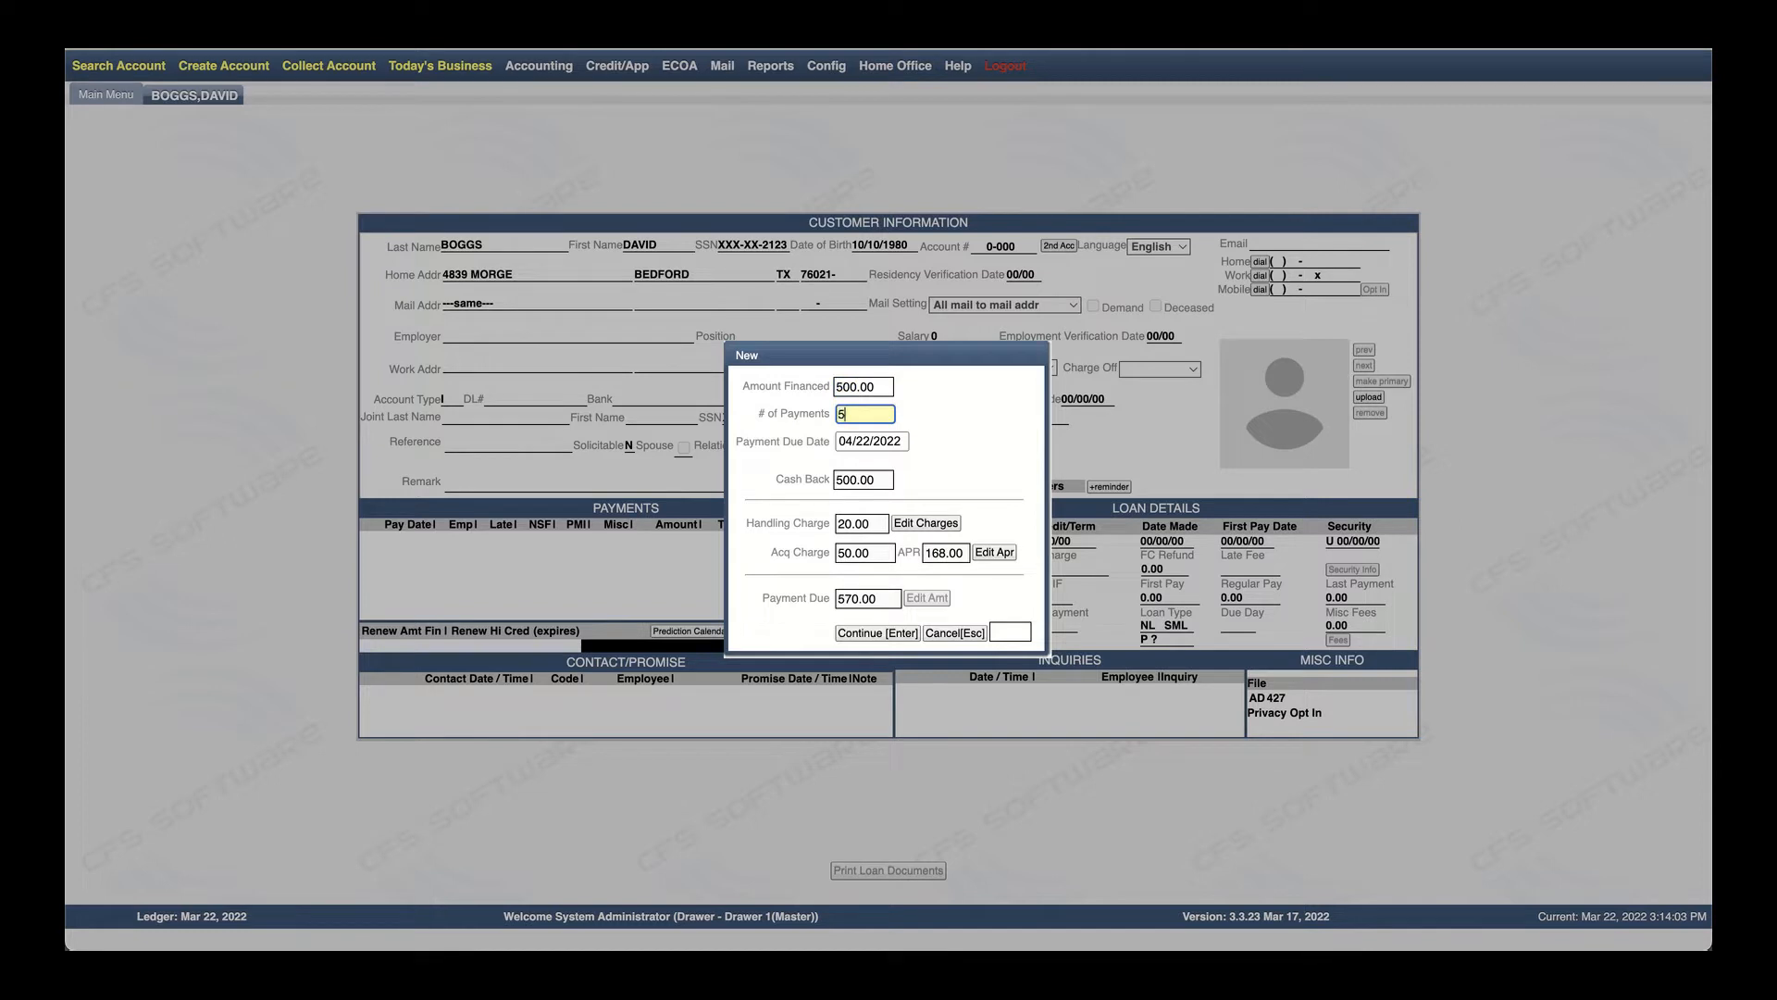
{"action": "key", "text": "Tab"}
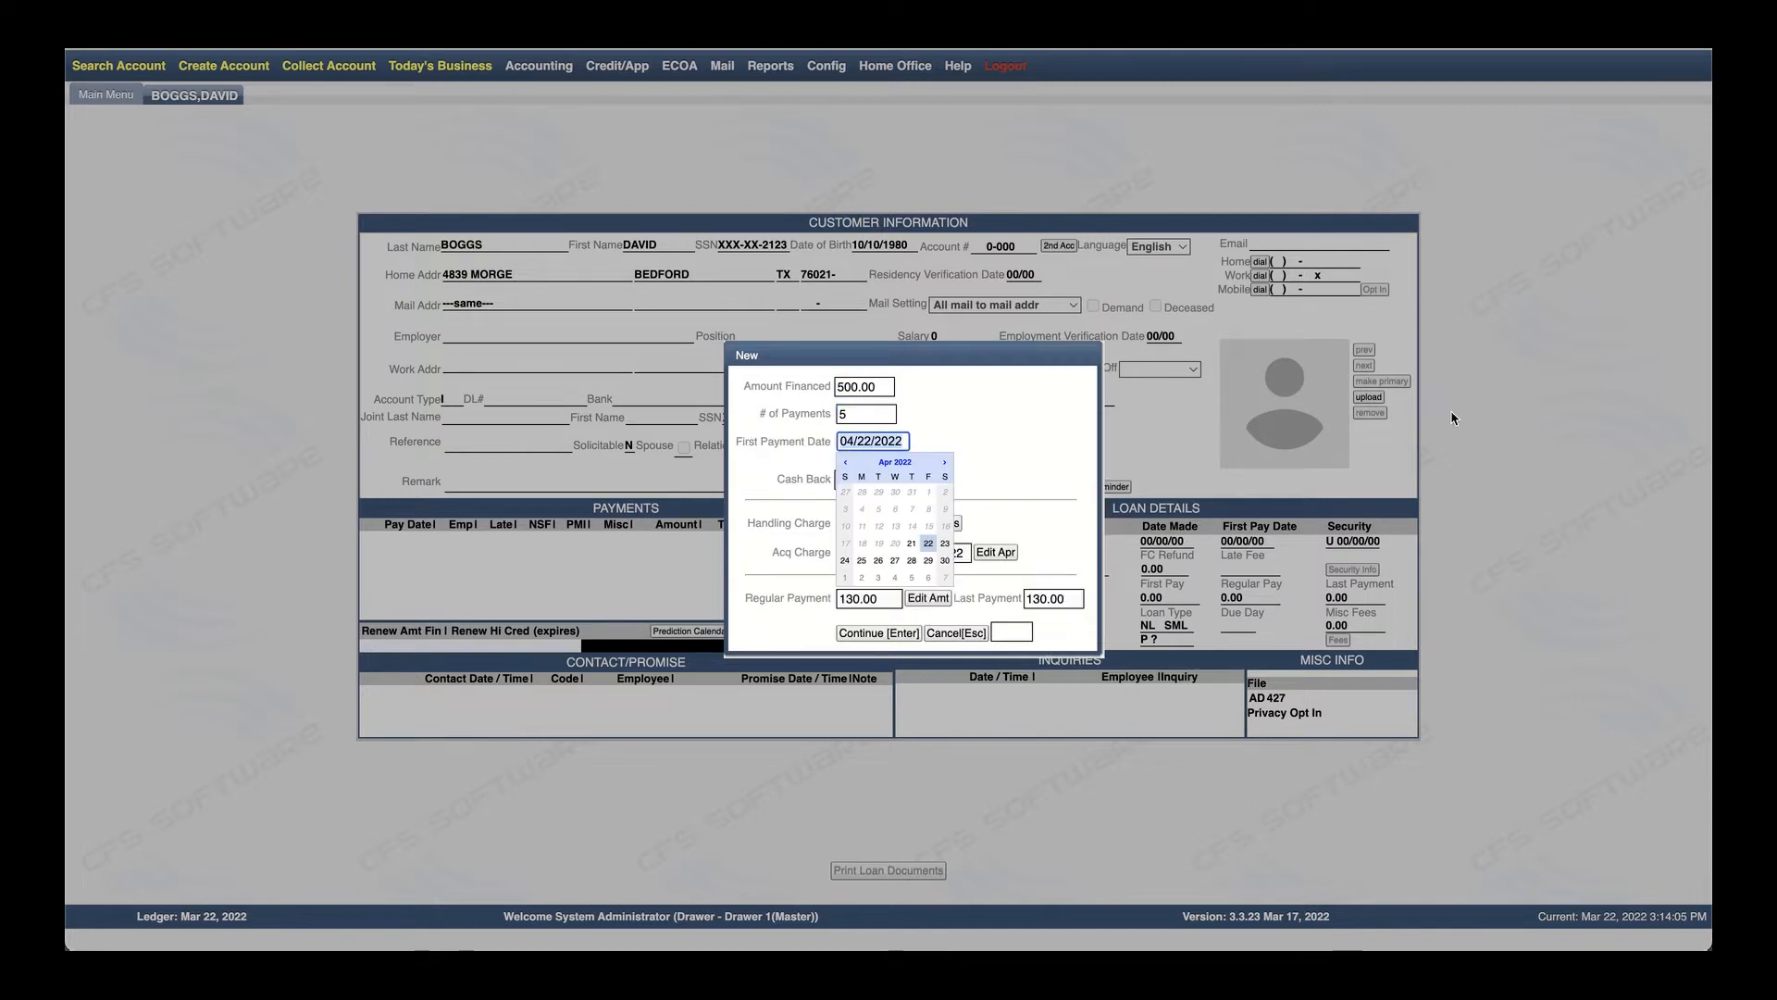
{"action": "left_click", "coordinate": [1003, 431]}
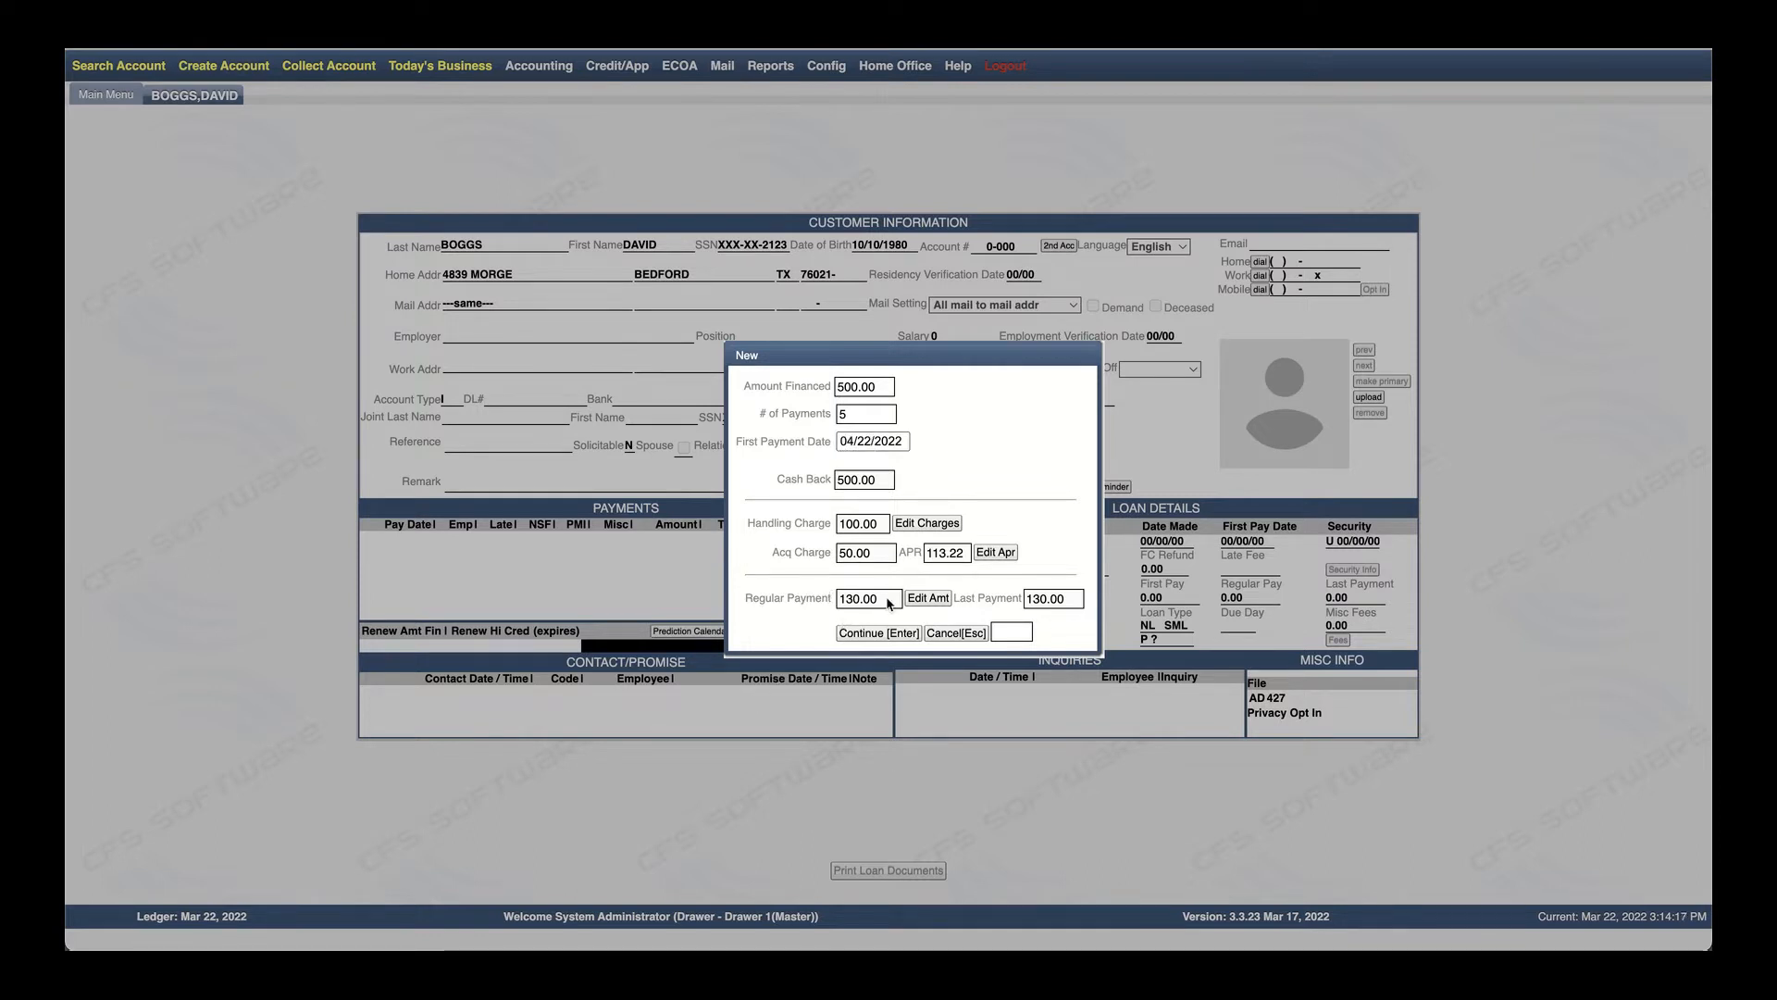
{"action": "left_click", "coordinate": [877, 634]}
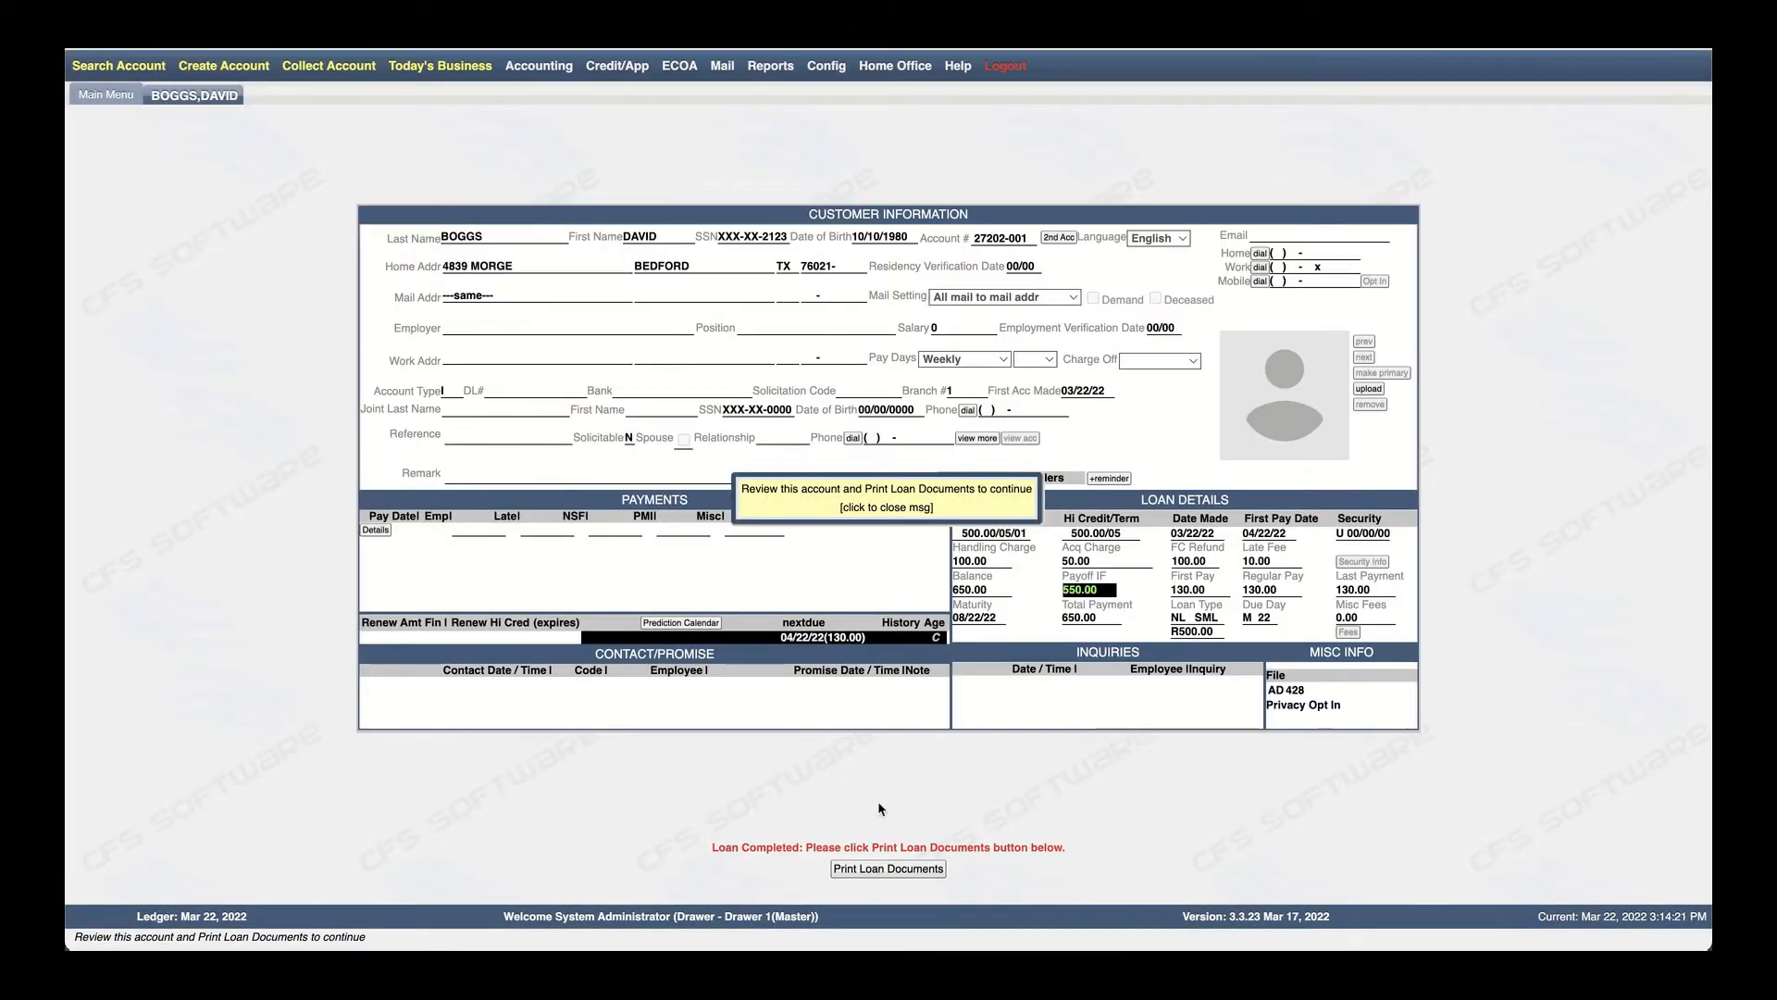
Print and review the loan documents (loandocs2.pdf) and confirm they printed correctly
{"action": "left_click", "coordinate": [886, 870]}
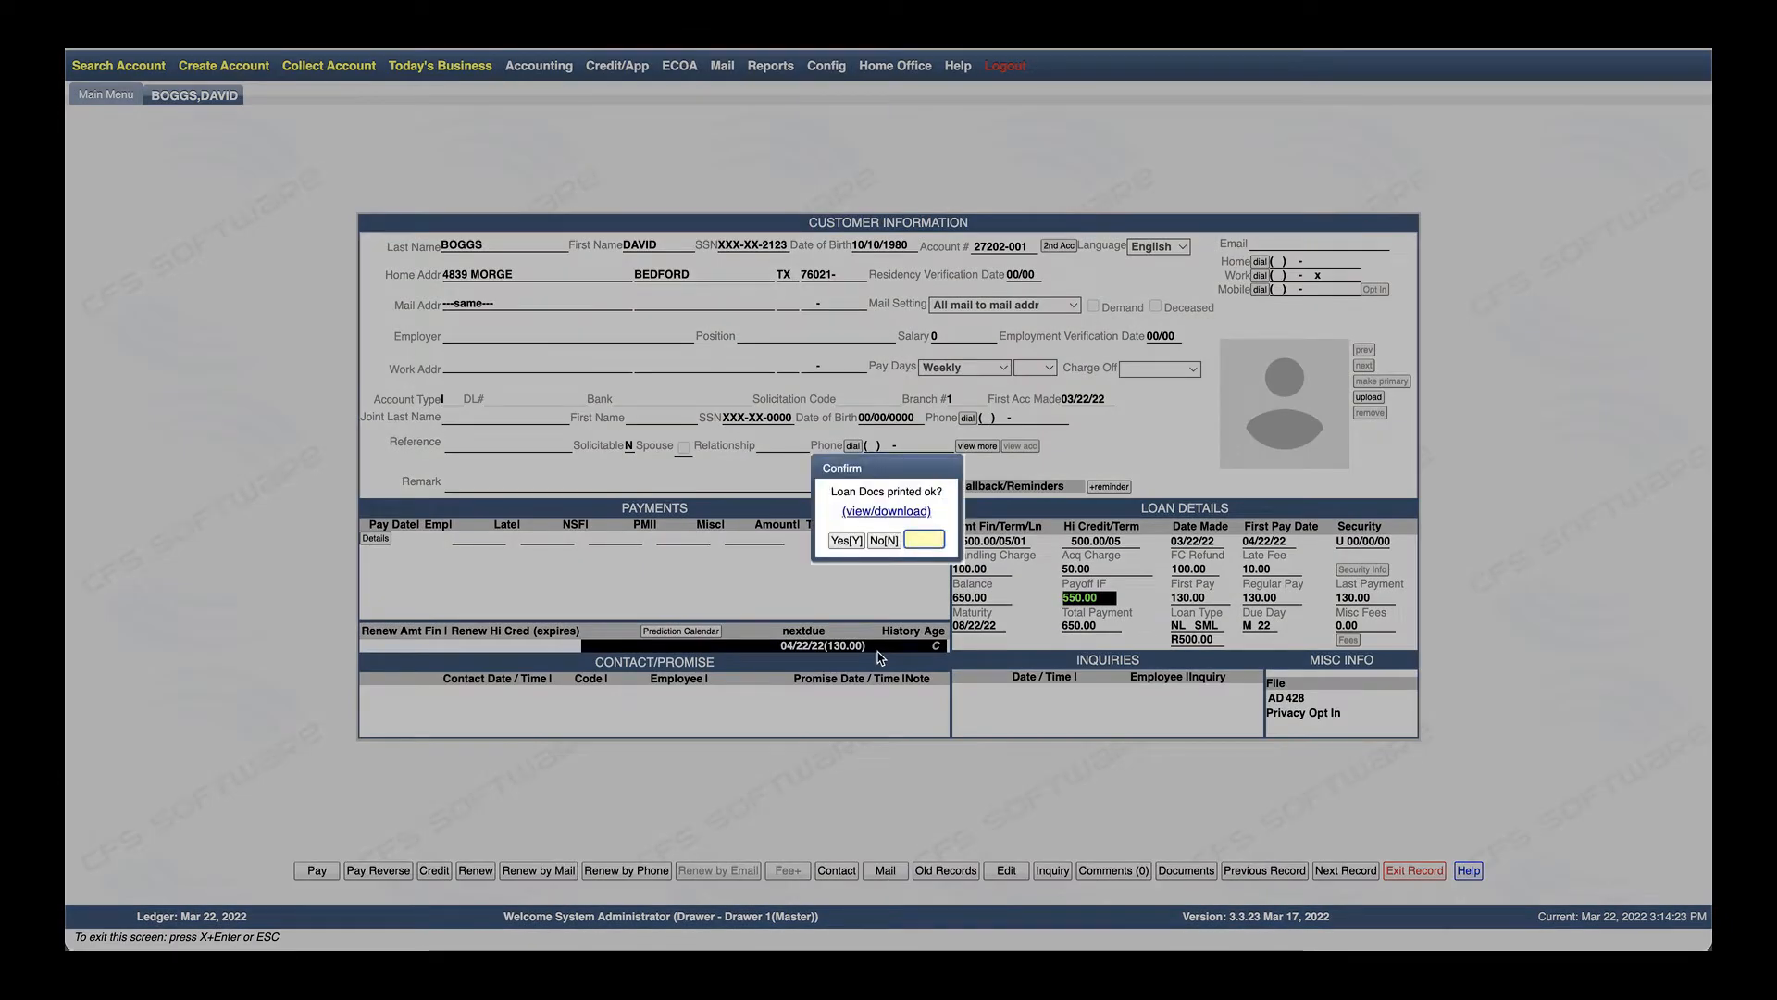
{"action": "left_click", "coordinate": [877, 512]}
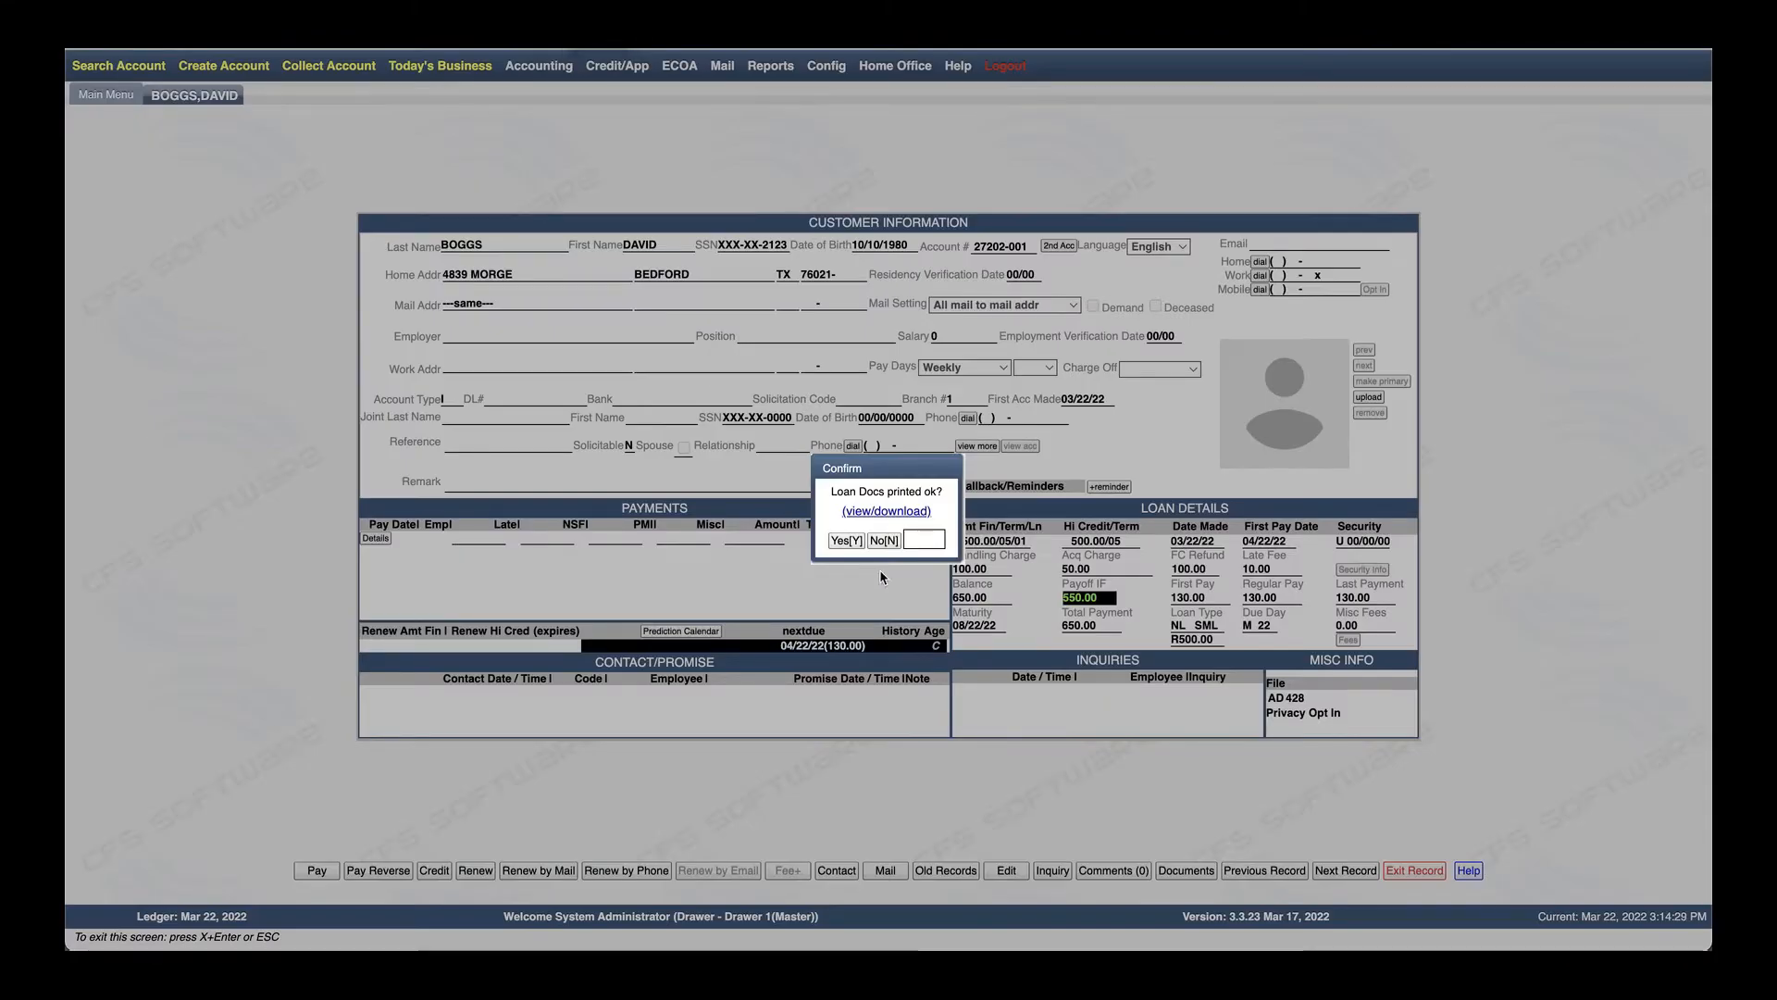
{"action": "left_click", "coordinate": [847, 540]}
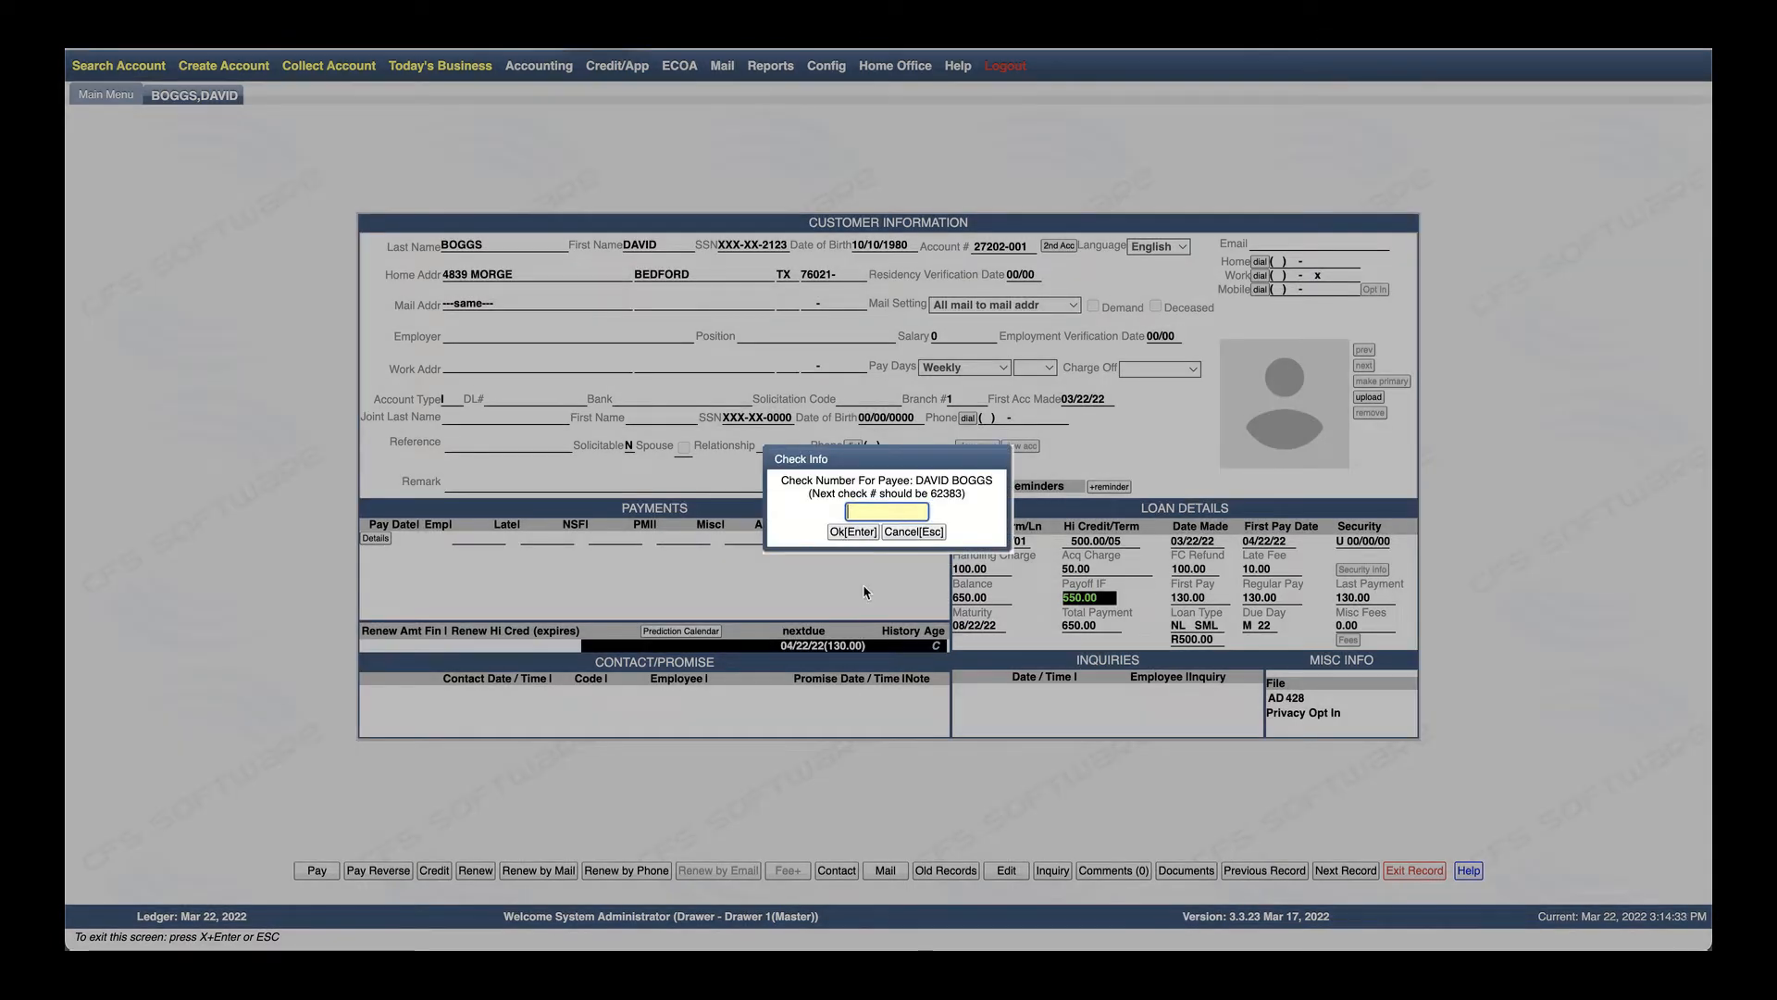
Issue check number 62383, confirm it printed, and dismiss the account-completed message
{"action": "type", "text": "62383"}
{"action": "key", "text": "Return"}
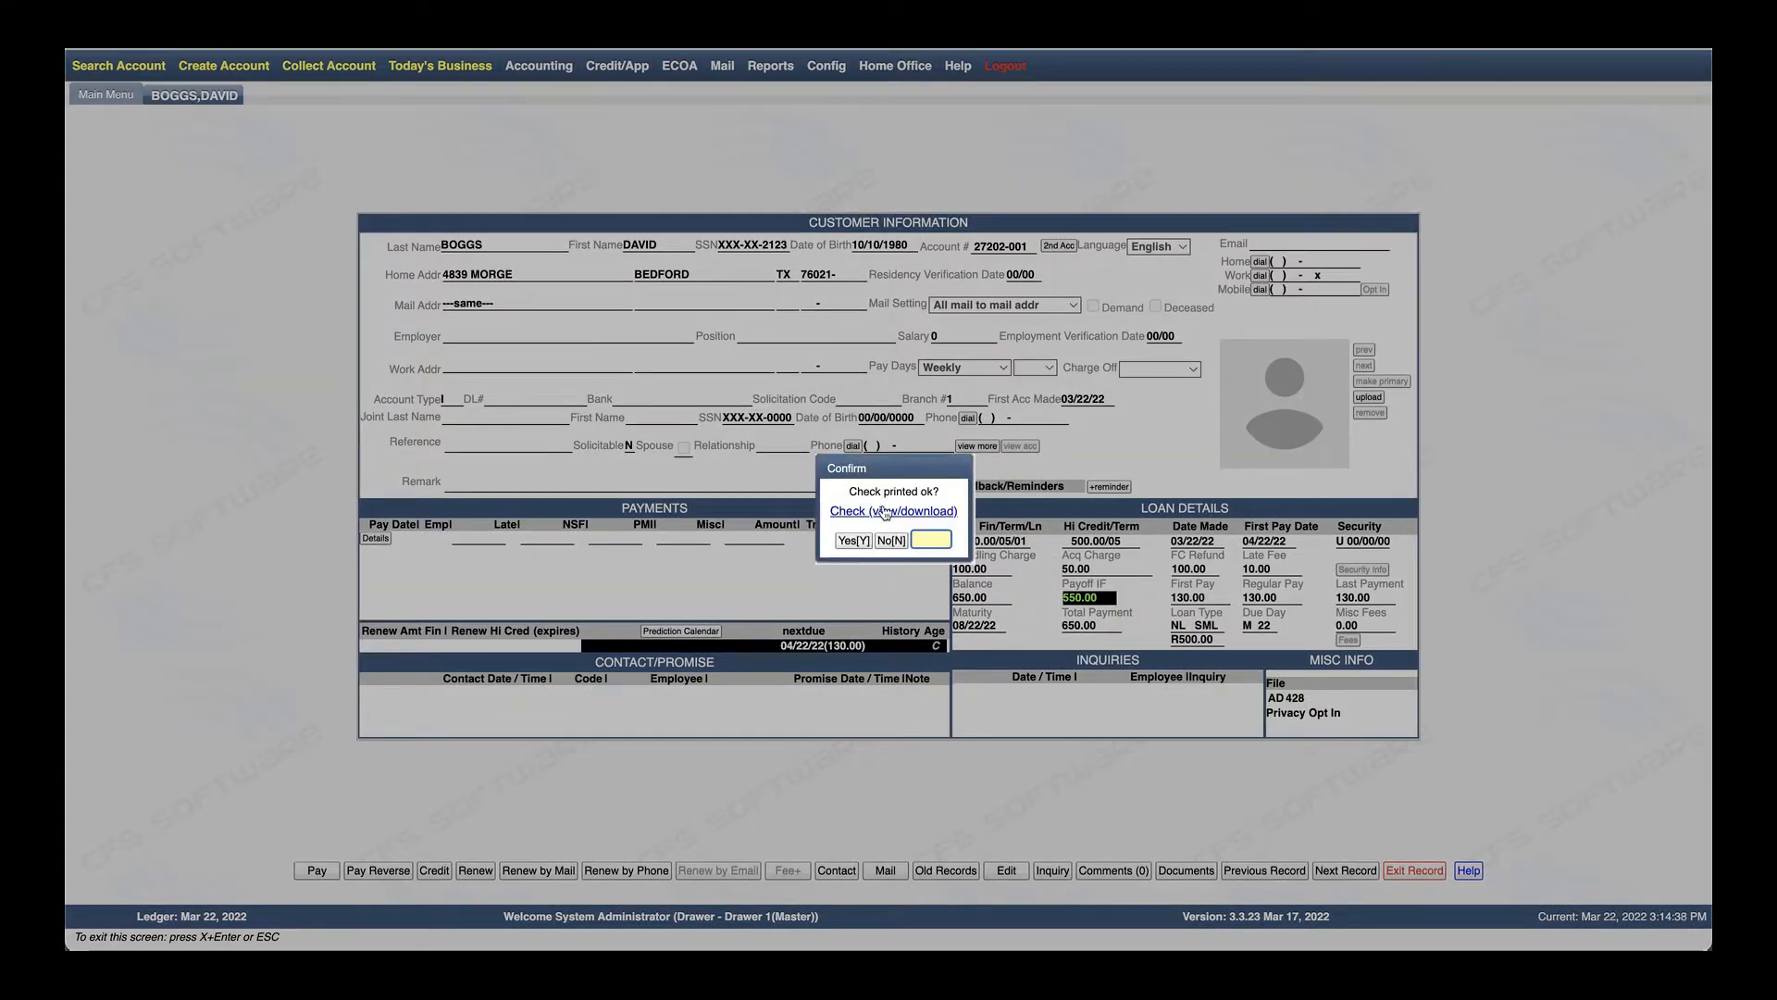
{"action": "left_click", "coordinate": [847, 540]}
{"action": "left_click", "coordinate": [846, 522]}
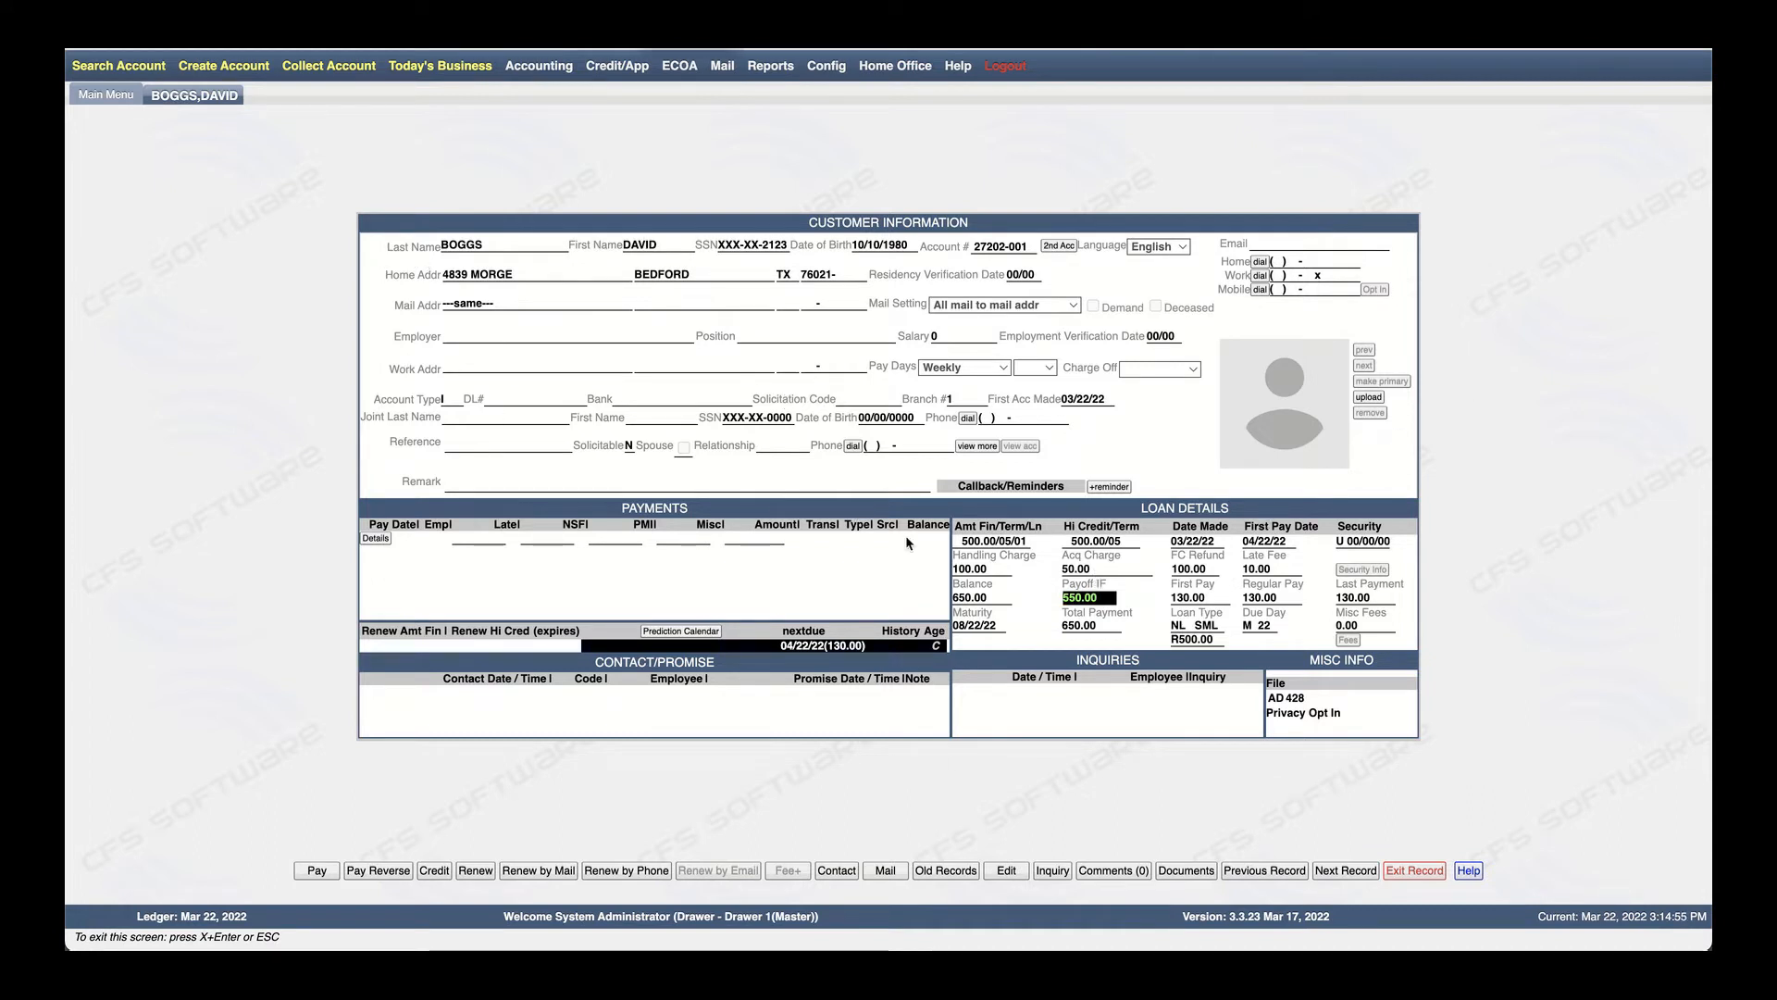
{"action": "left_click", "coordinate": [958, 540]}
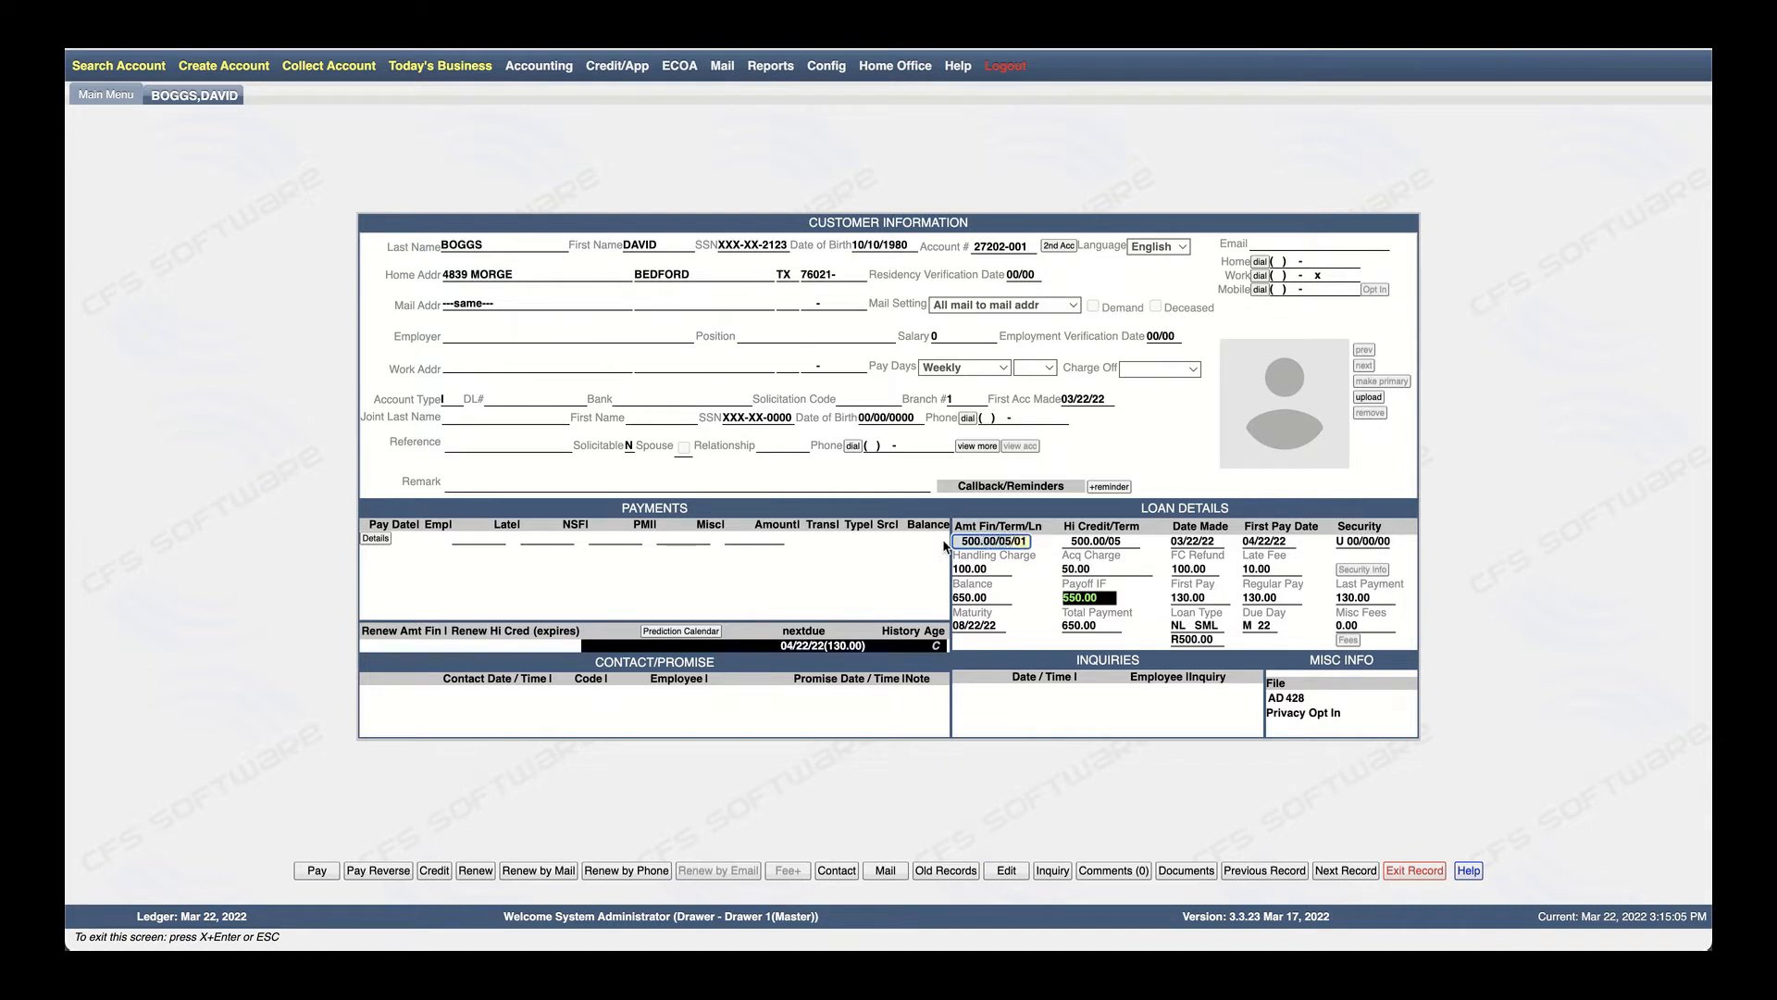
{"action": "left_click", "coordinate": [1070, 542]}
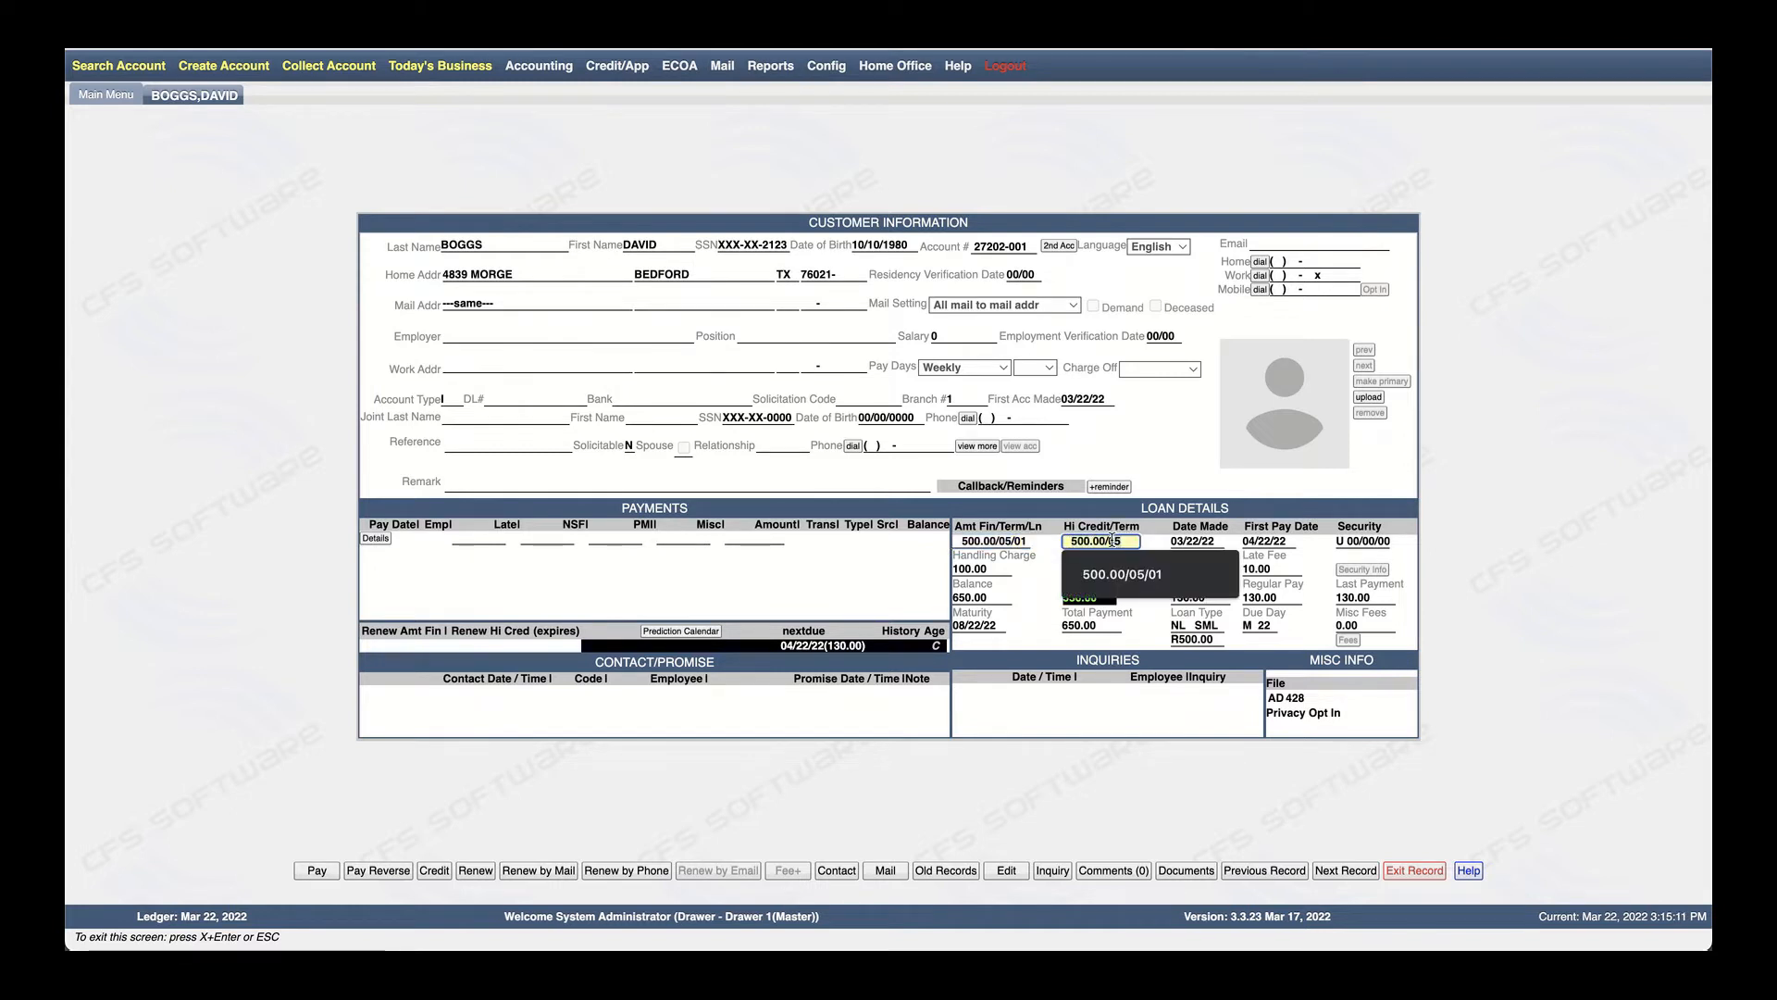
{"action": "left_click", "coordinate": [1156, 517]}
{"action": "left_click_drag", "start_coordinate": [1226, 542], "coordinate": [1168, 544]}
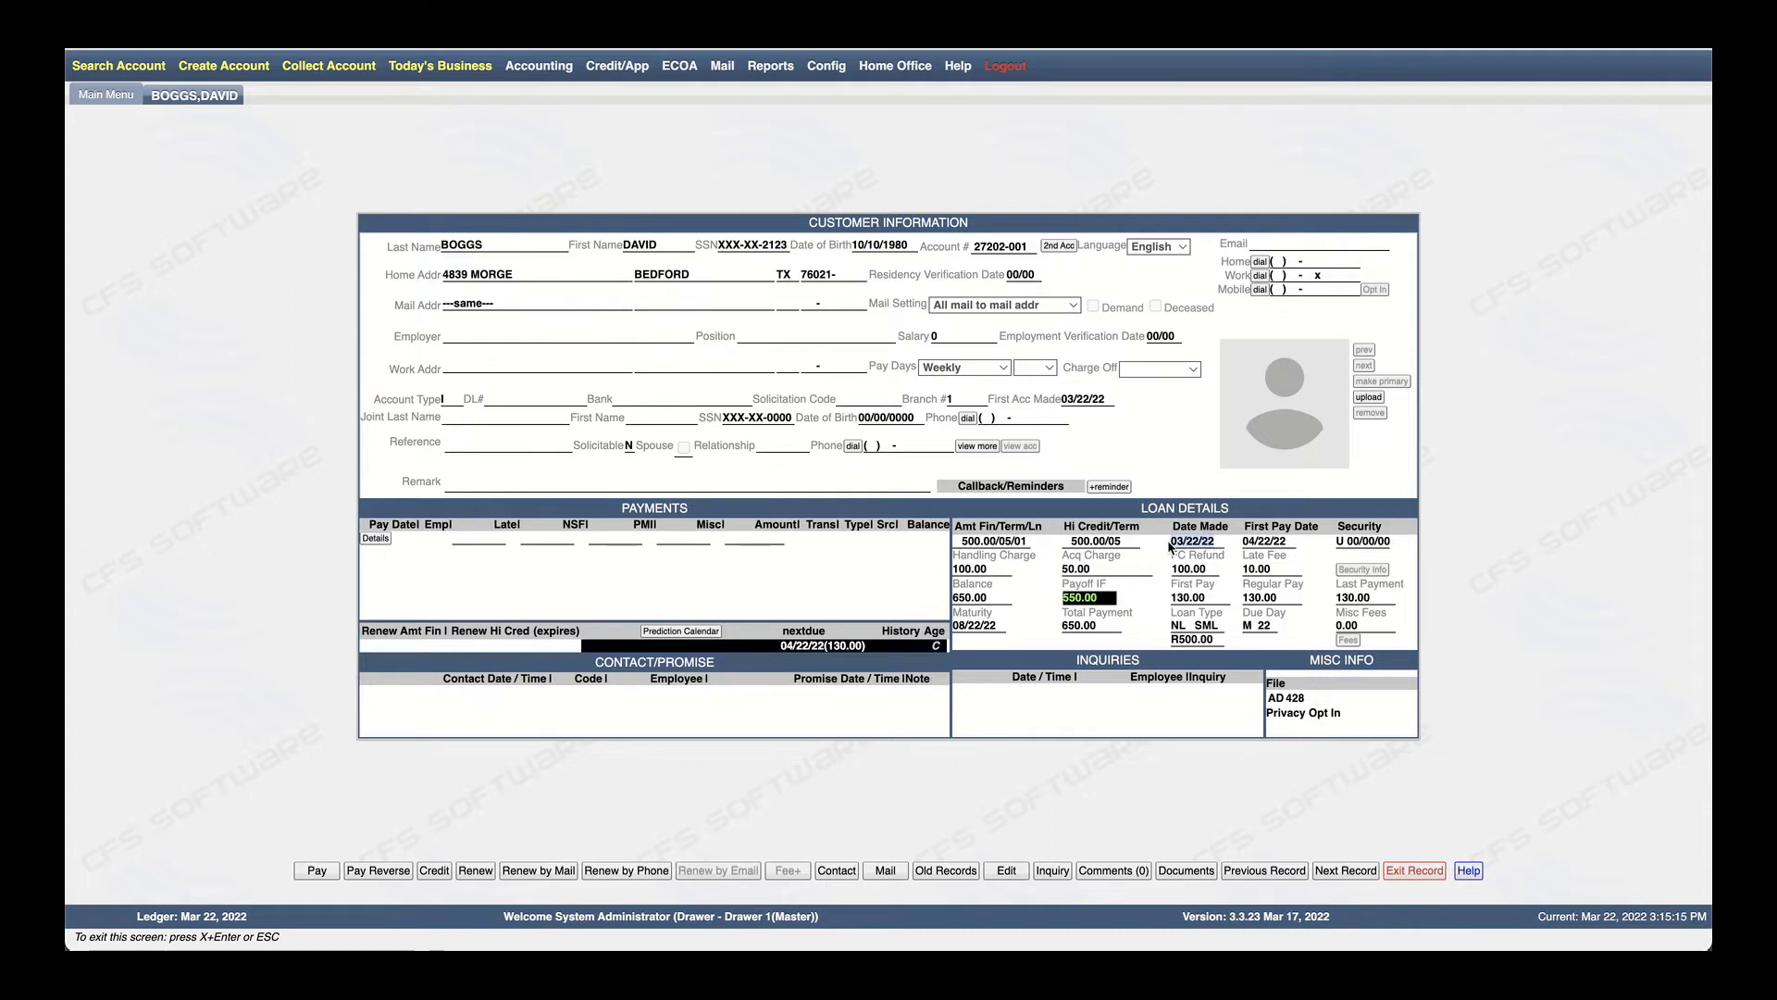
{"action": "left_click", "coordinate": [1259, 543]}
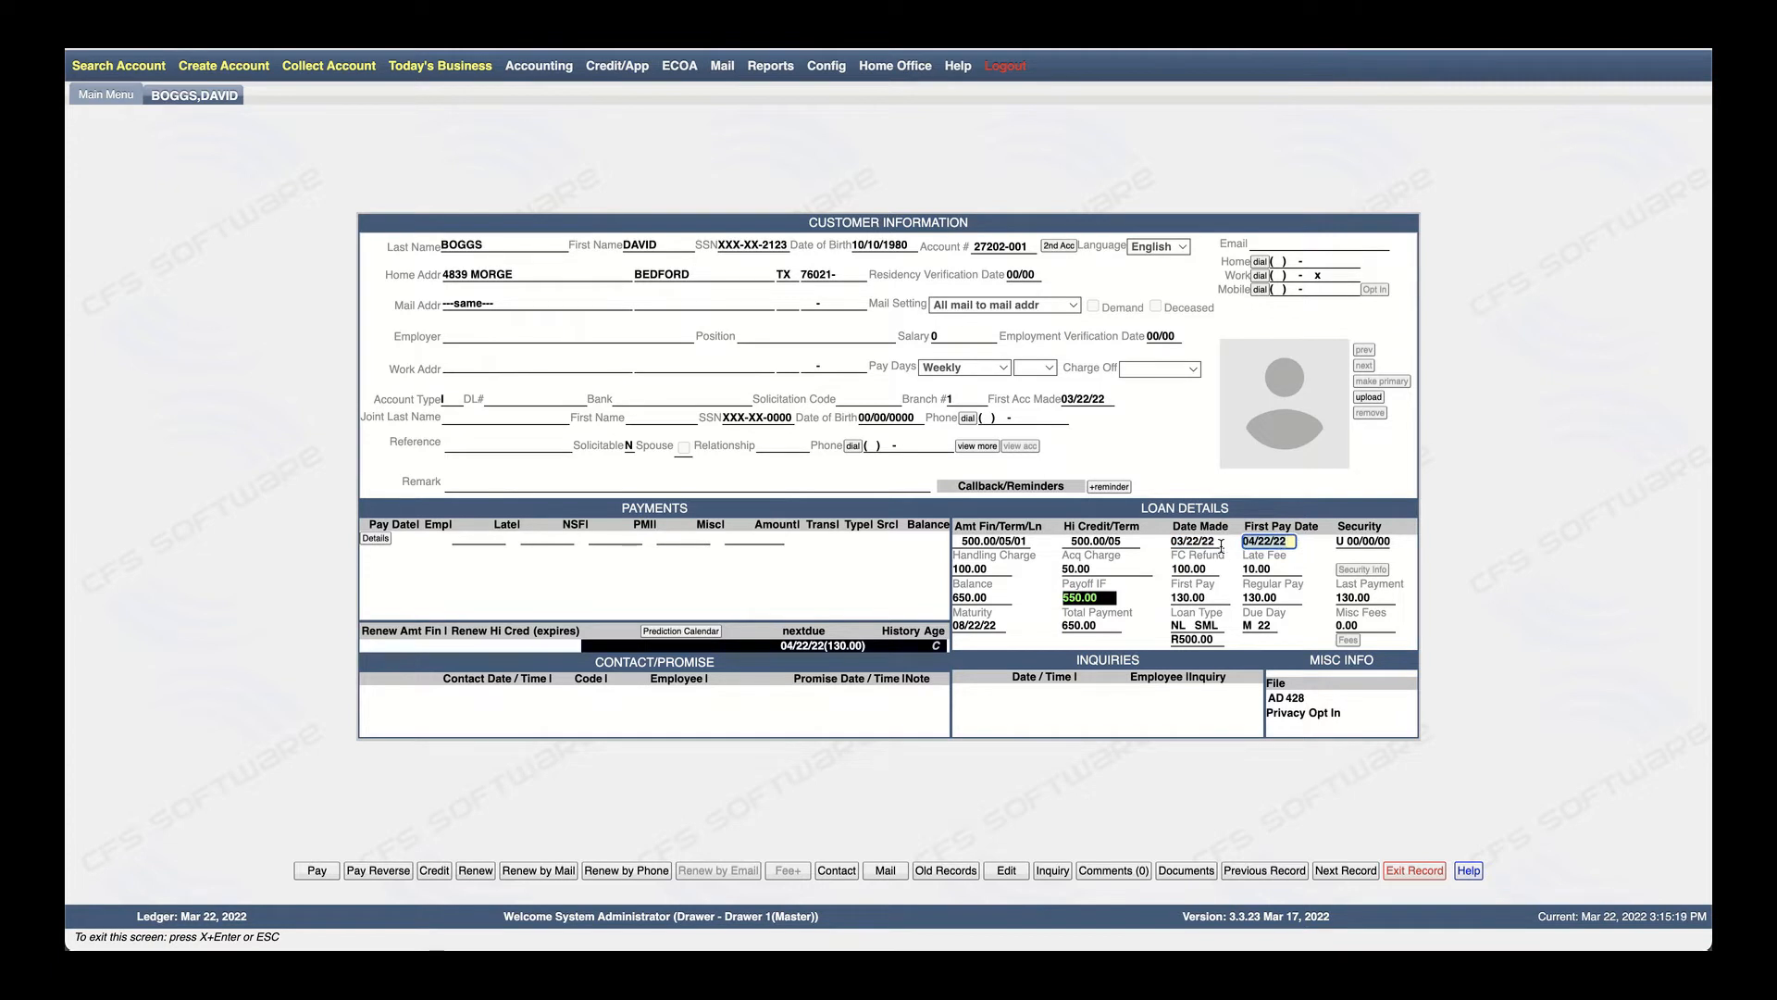
{"action": "left_click", "coordinate": [539, 66]}
Open the Accounting menu and close it without choosing an option
{"action": "left_click", "coordinate": [538, 66]}
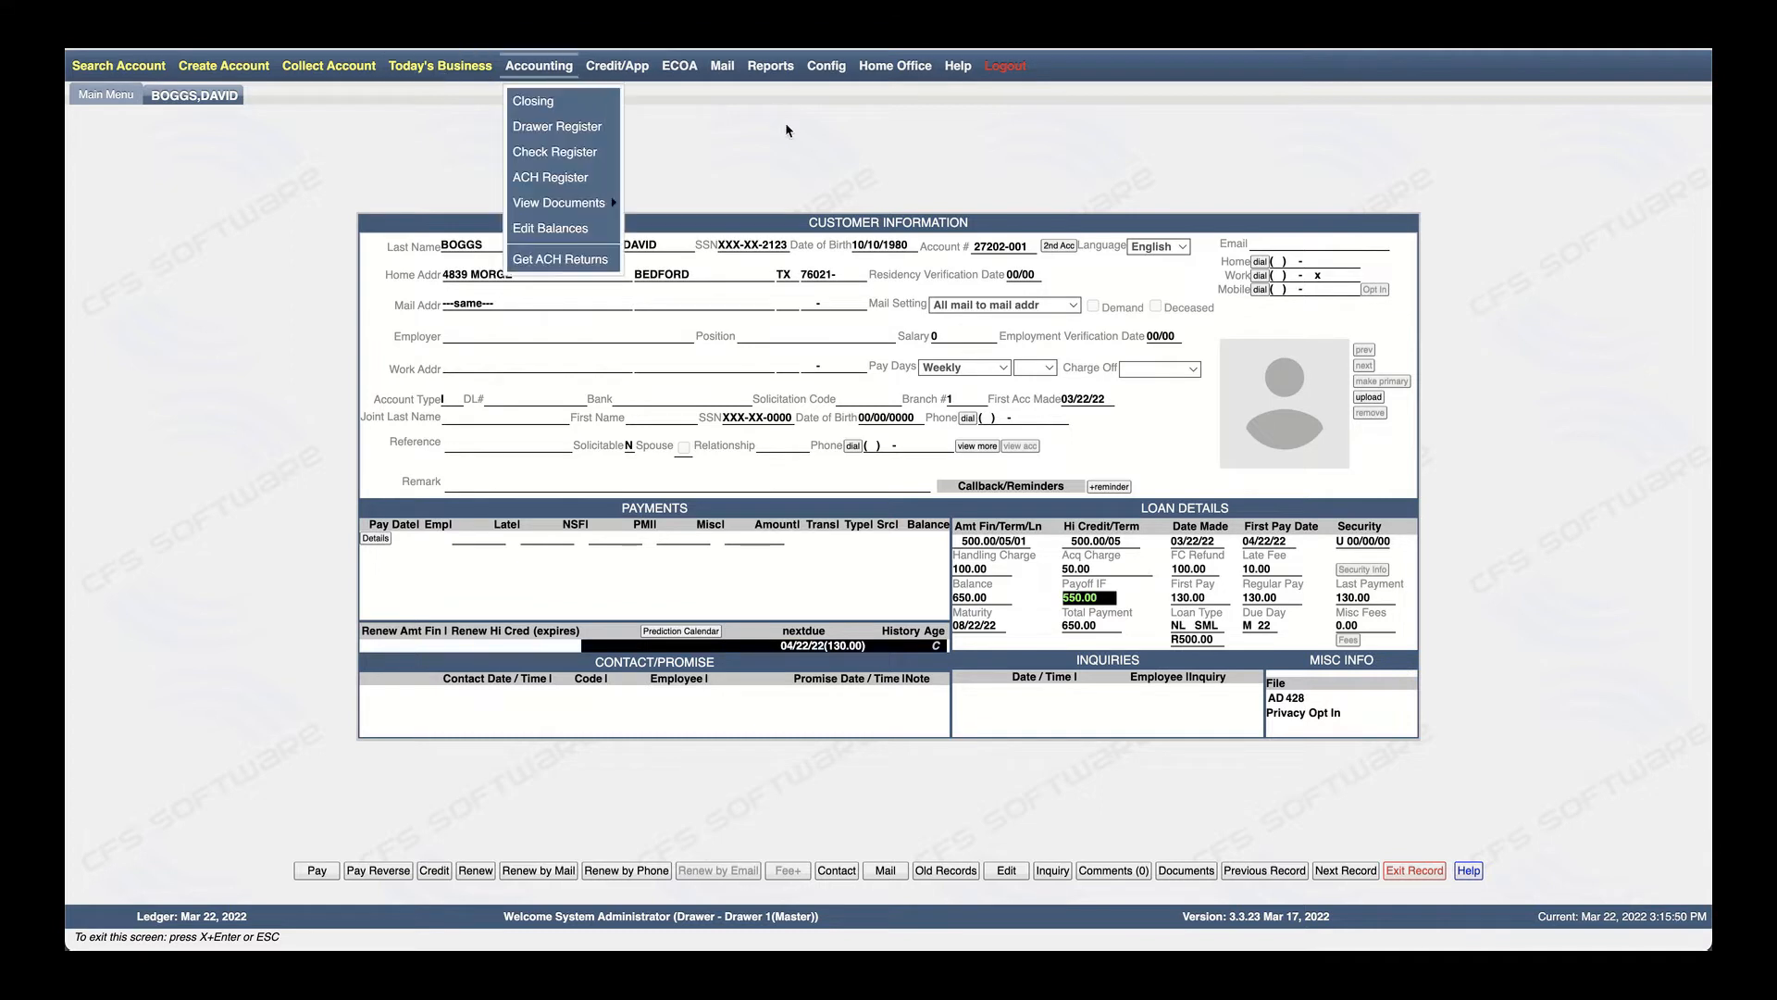
{"action": "left_click", "coordinate": [929, 168]}
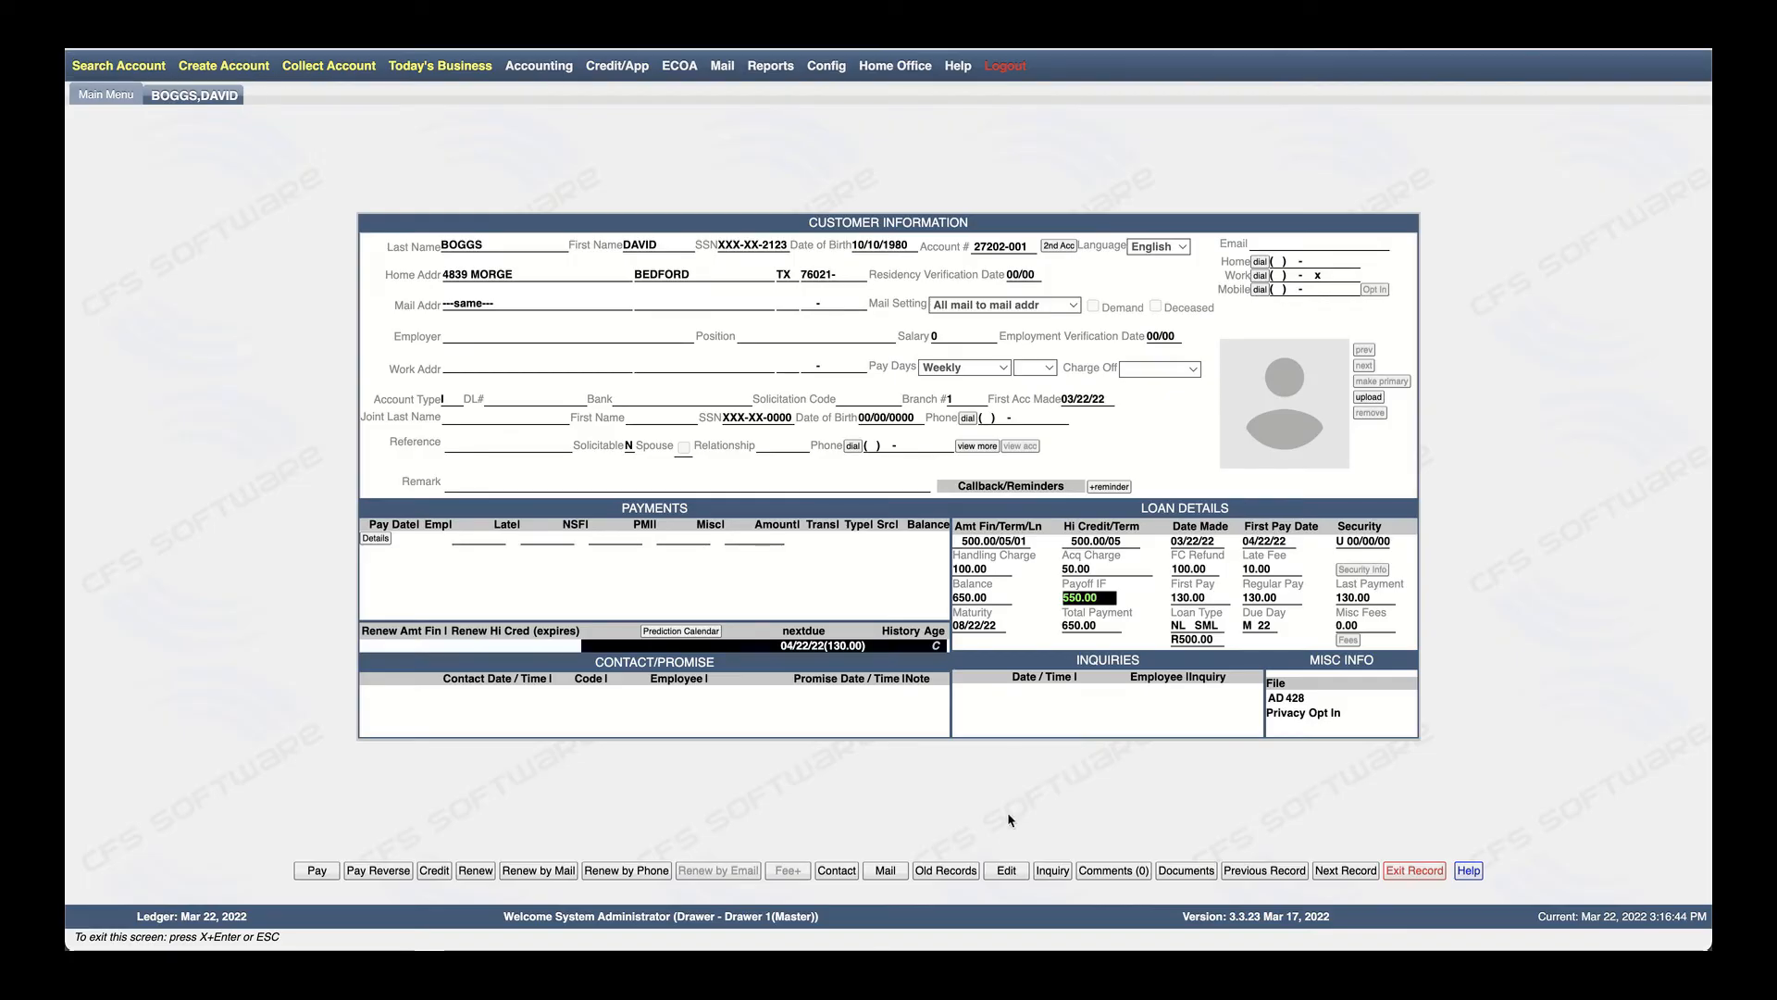
Load the next customer's record showing a 400.00 loan and 473.10 balance
{"action": "left_click", "coordinate": [1346, 870]}
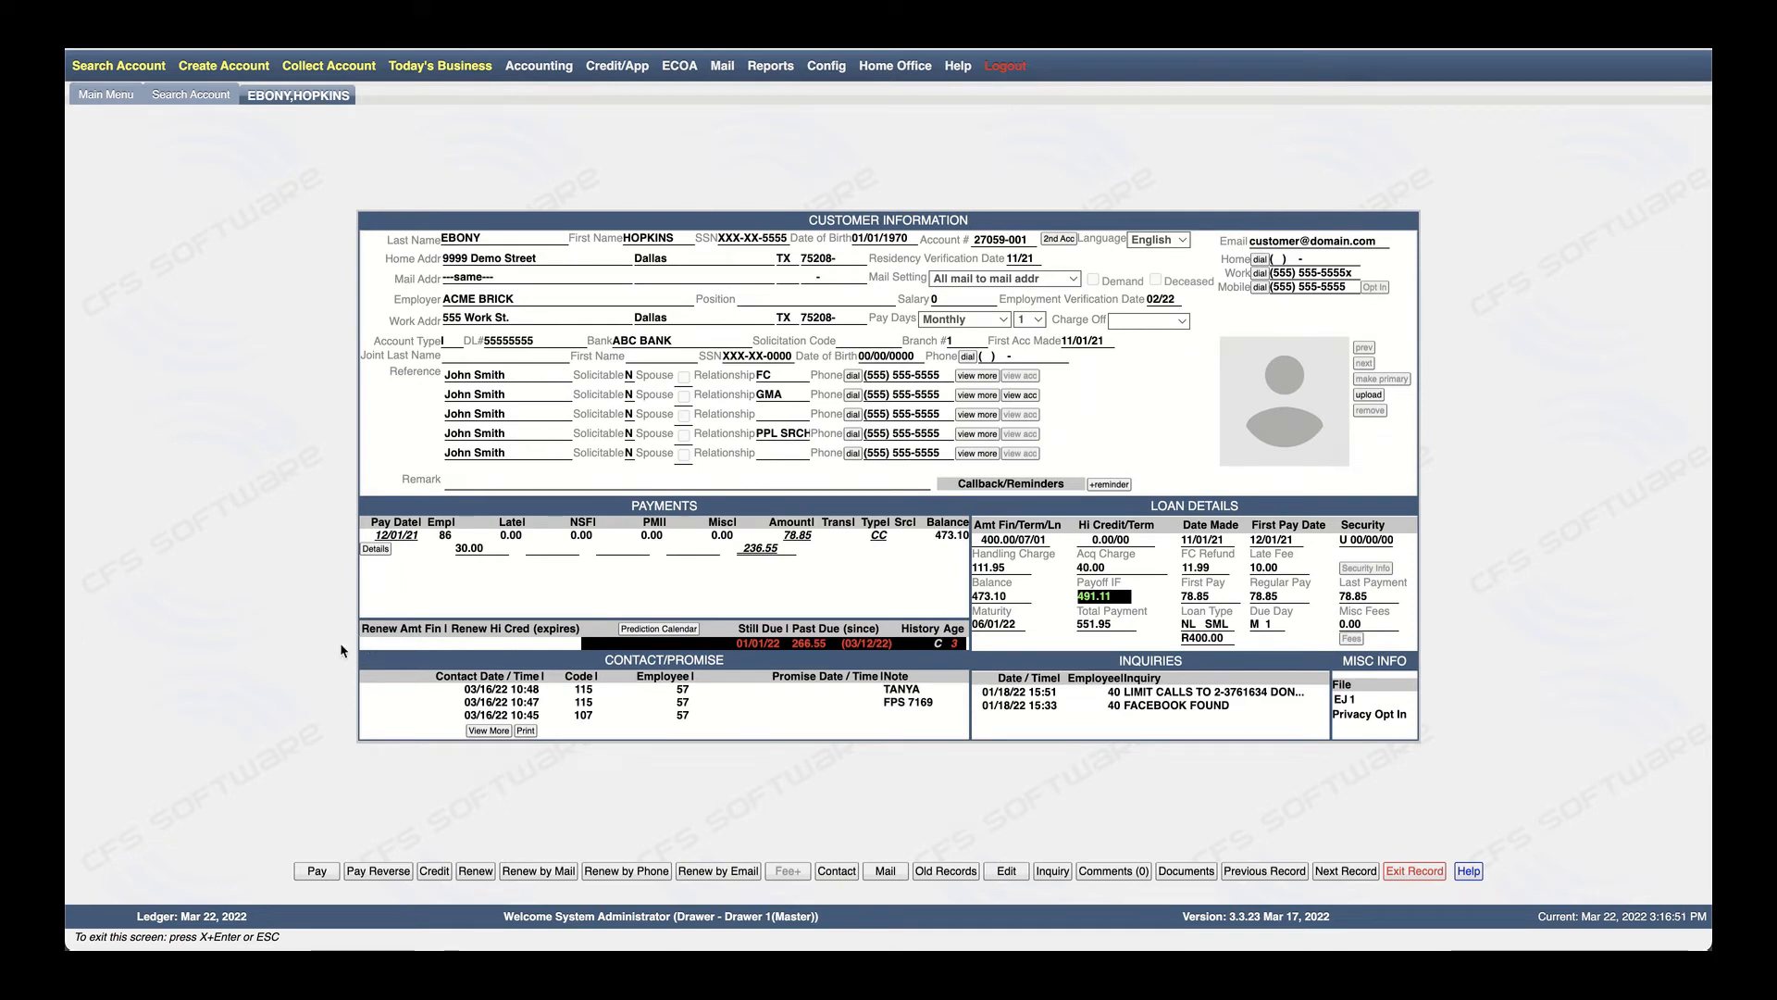
Advance two records to the customer with the 1,870.32 balance and R19.48 renewal
{"action": "left_click", "coordinate": [1354, 879]}
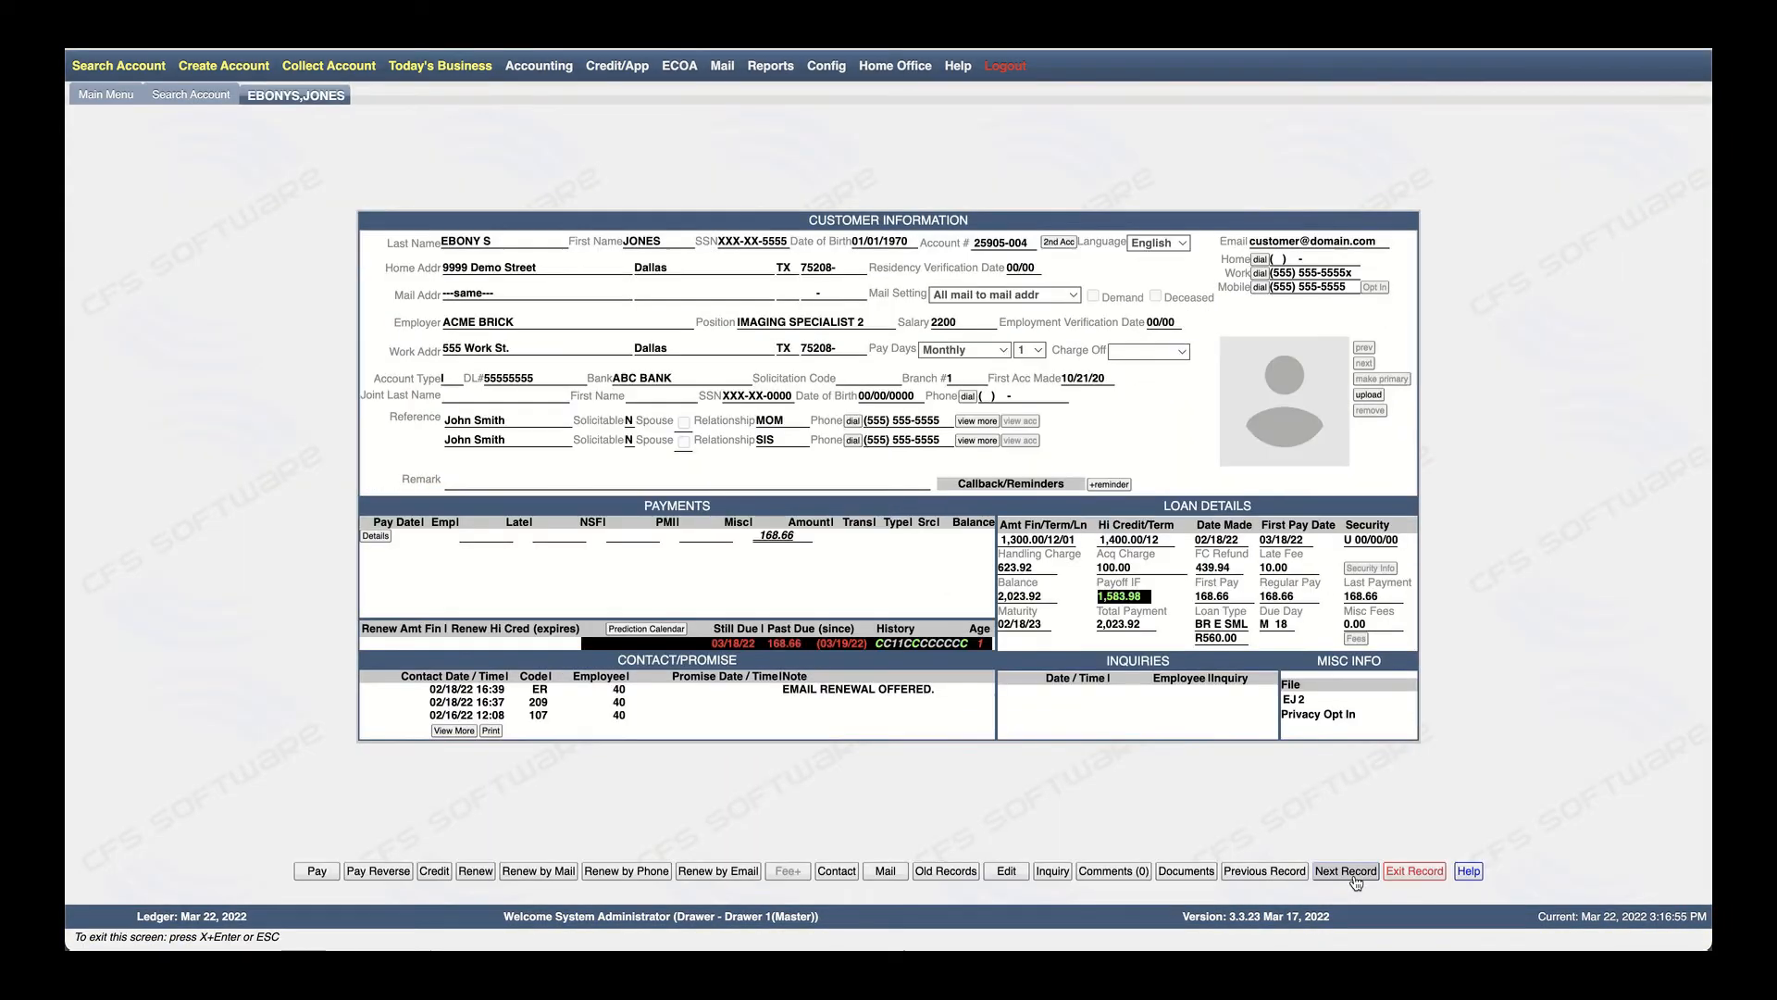
{"action": "left_click", "coordinate": [1354, 879]}
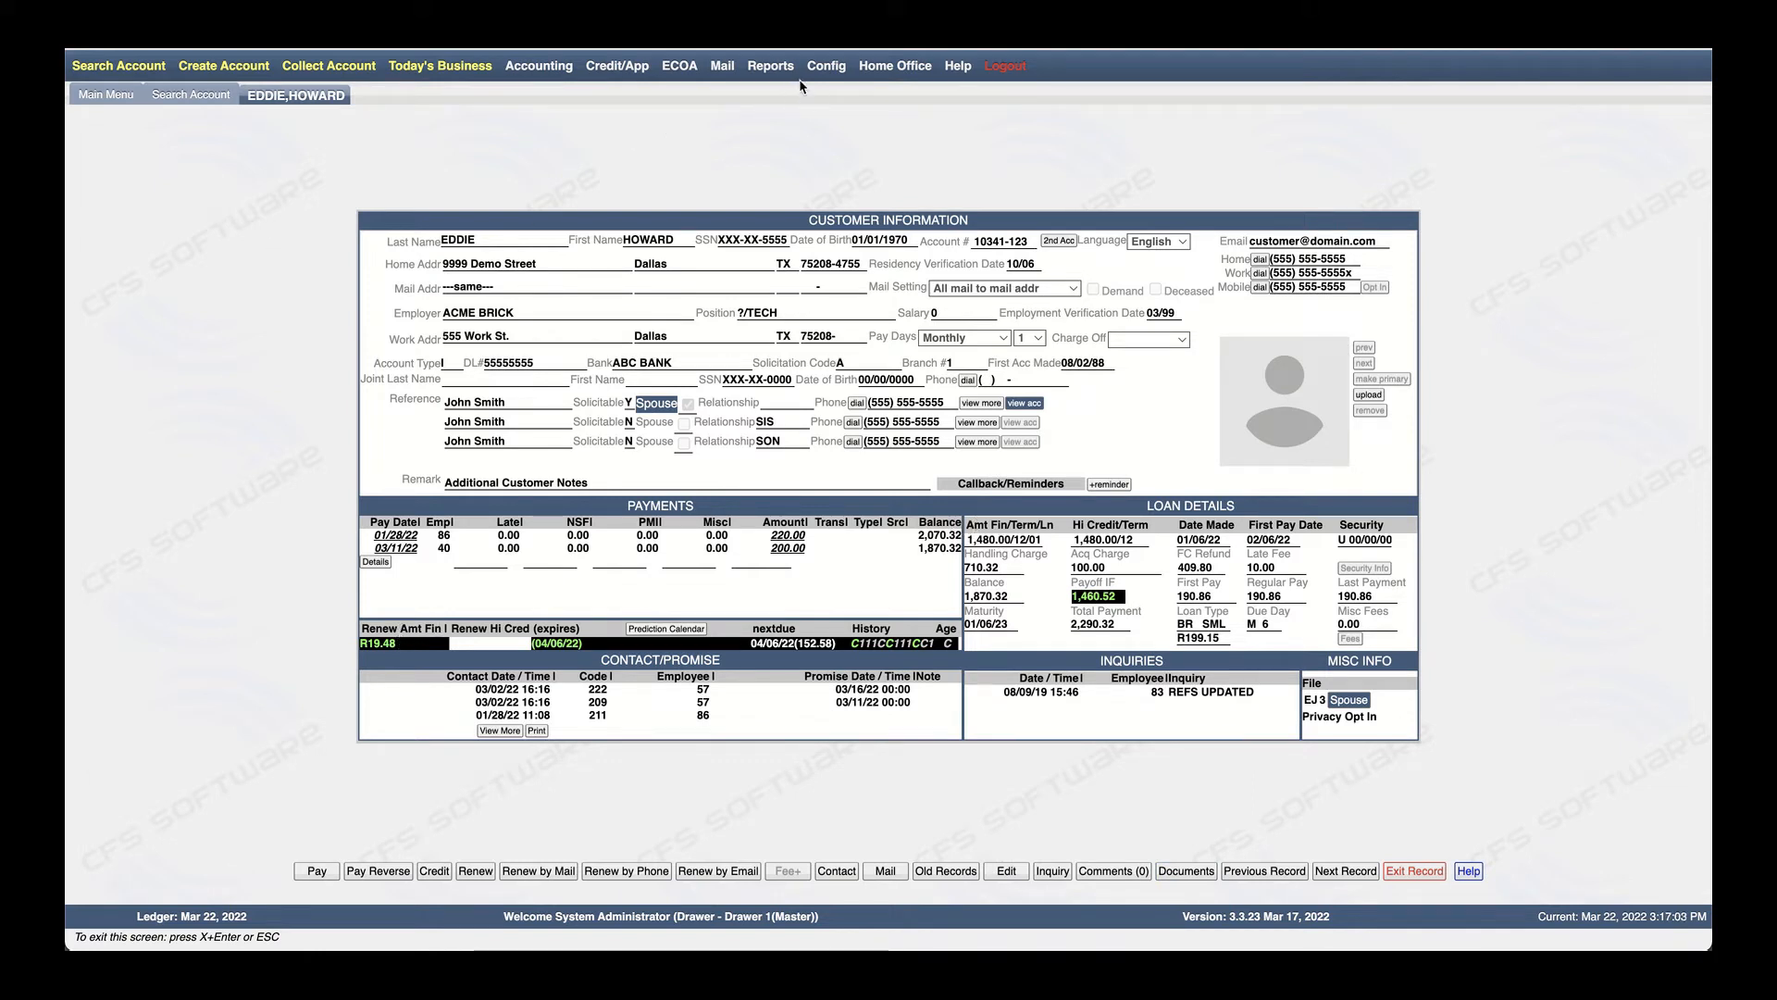
In Loan Info renew options, leave Renew After Number of Payments Made at No Restriction By Payment, then go back to the account
{"action": "mouse_move", "coordinate": [827, 70]}
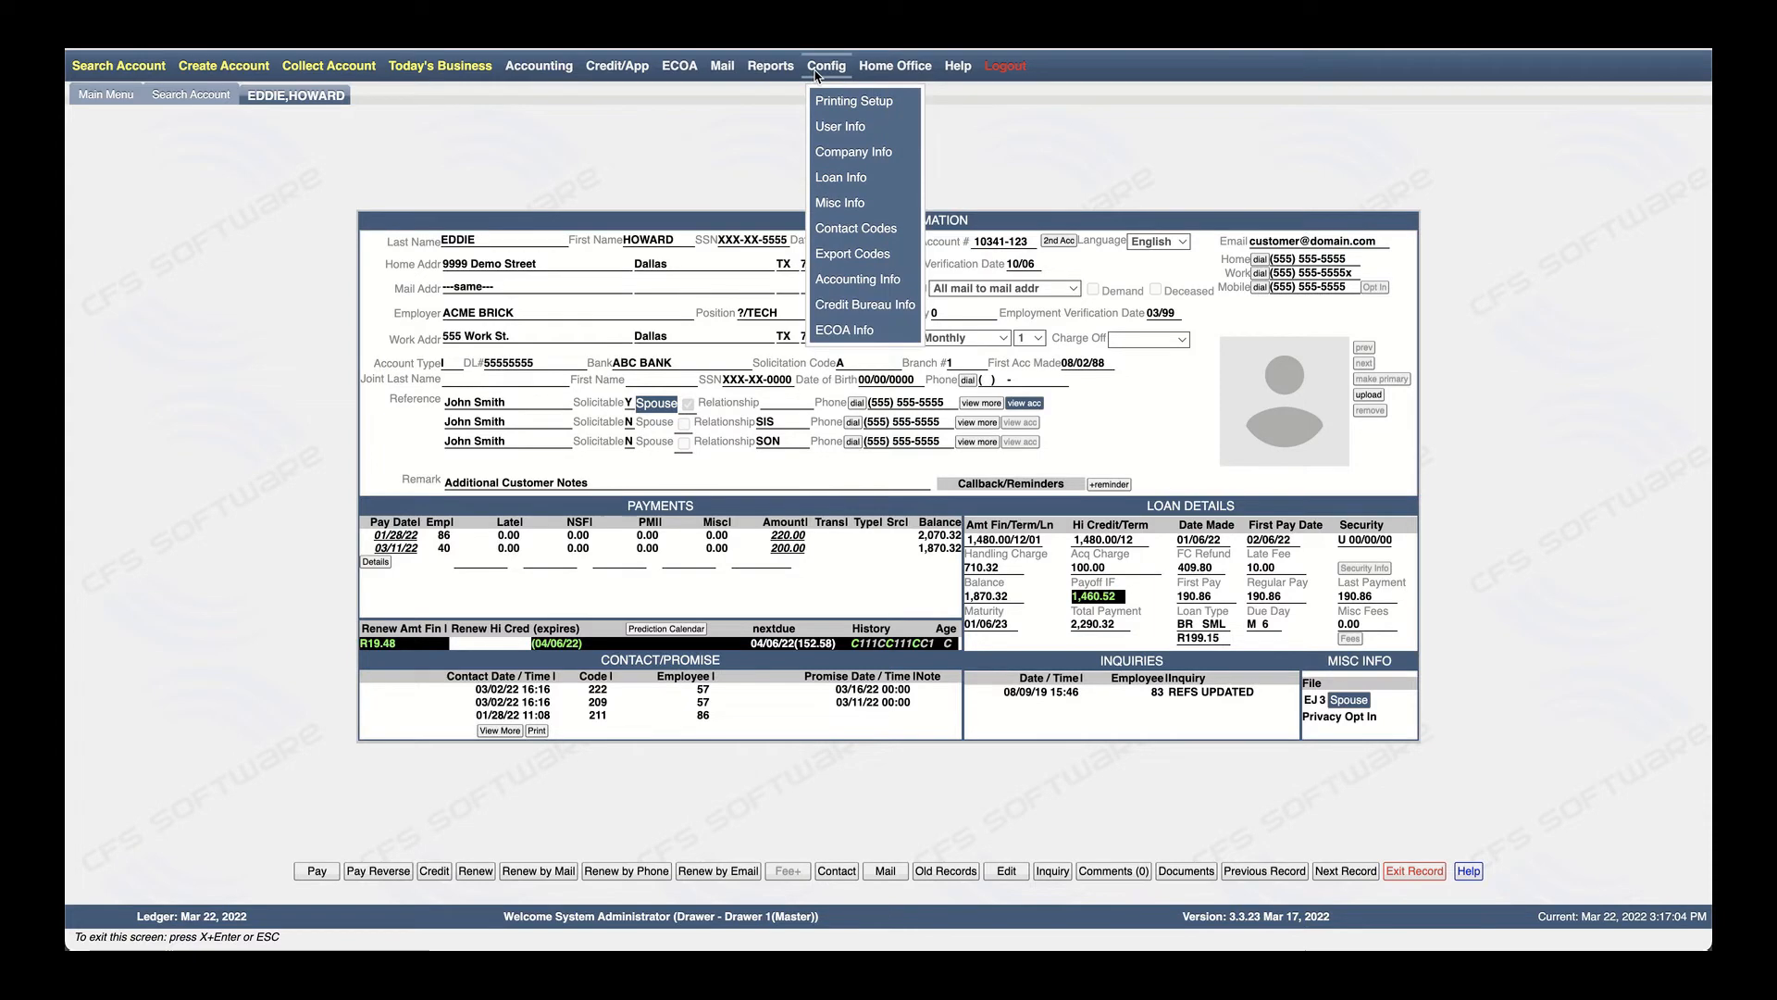
{"action": "left_click", "coordinate": [872, 177]}
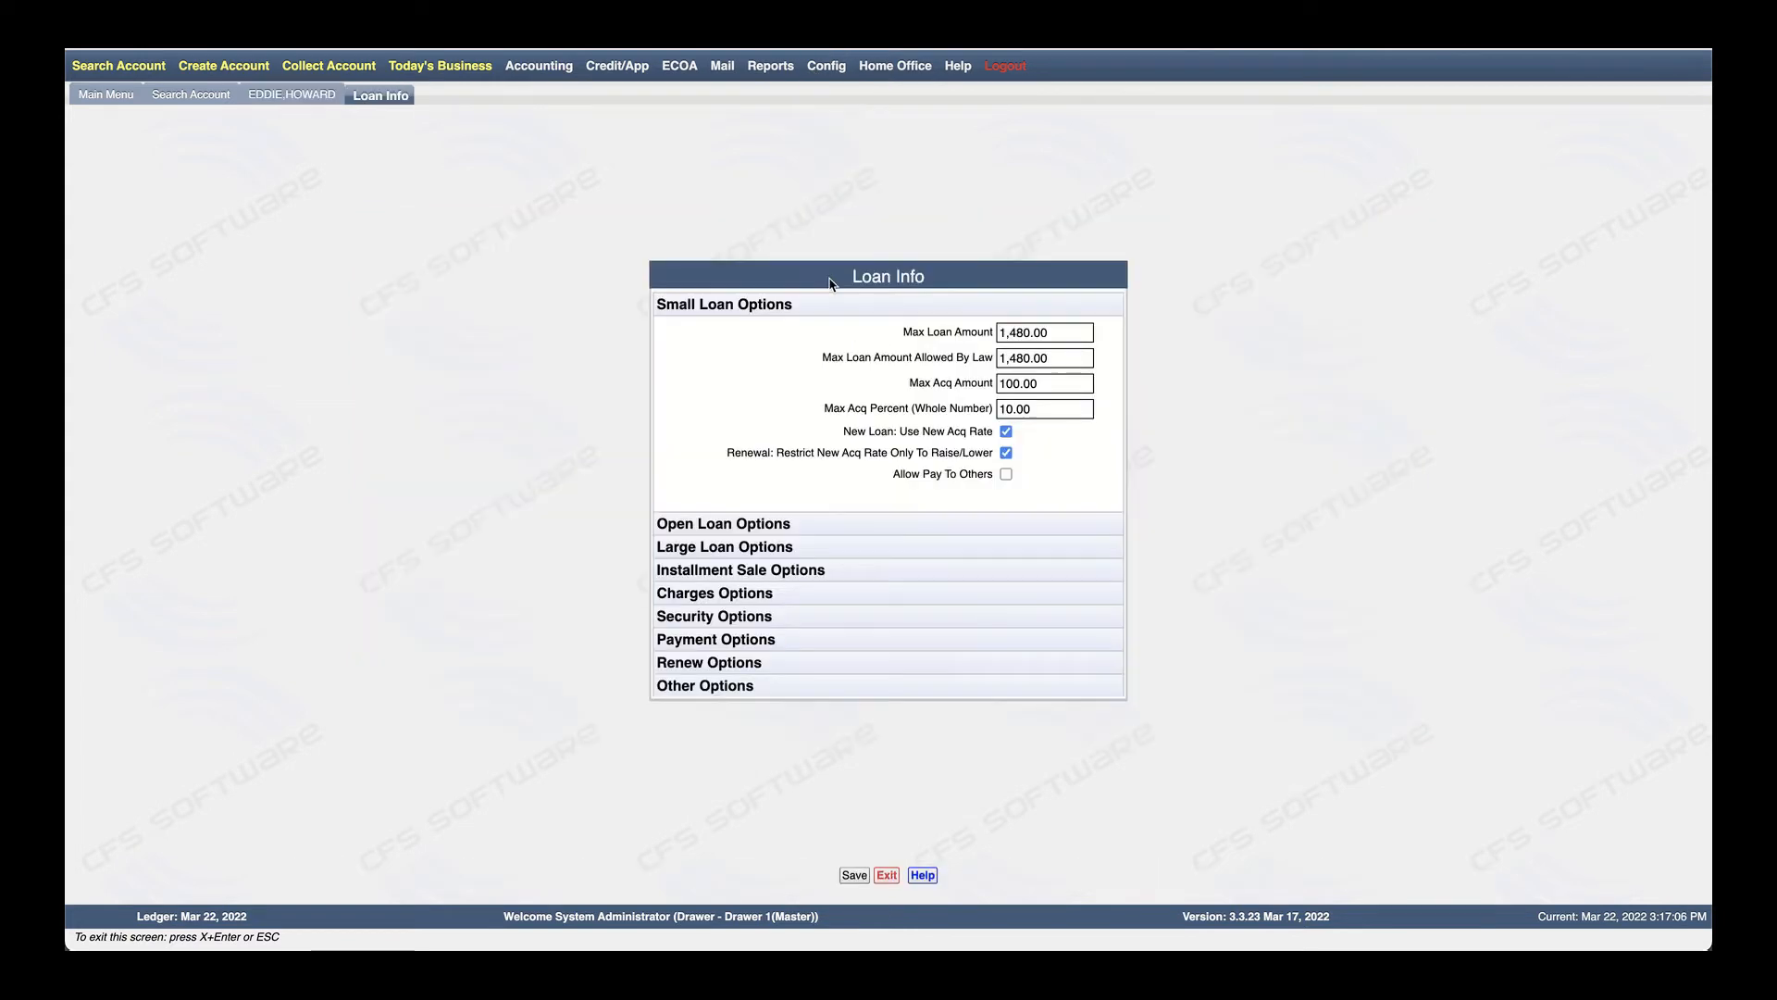
{"action": "left_click", "coordinate": [714, 666]}
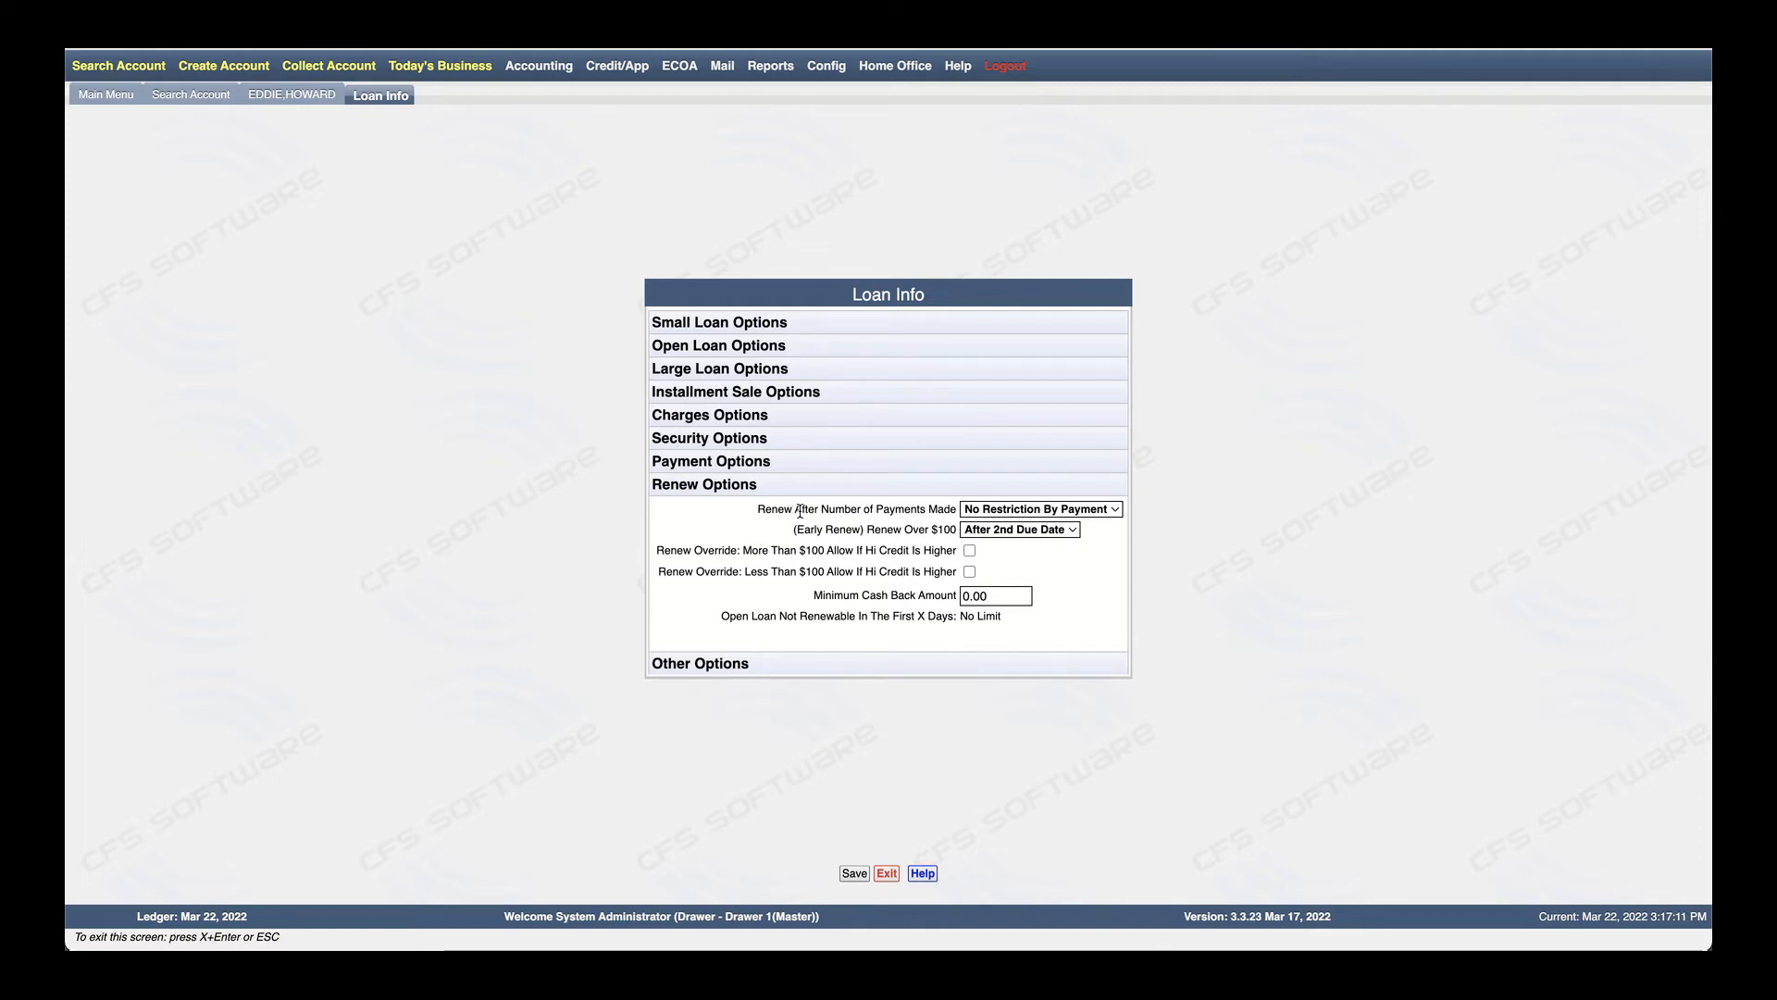
{"action": "left_click", "coordinate": [1016, 509]}
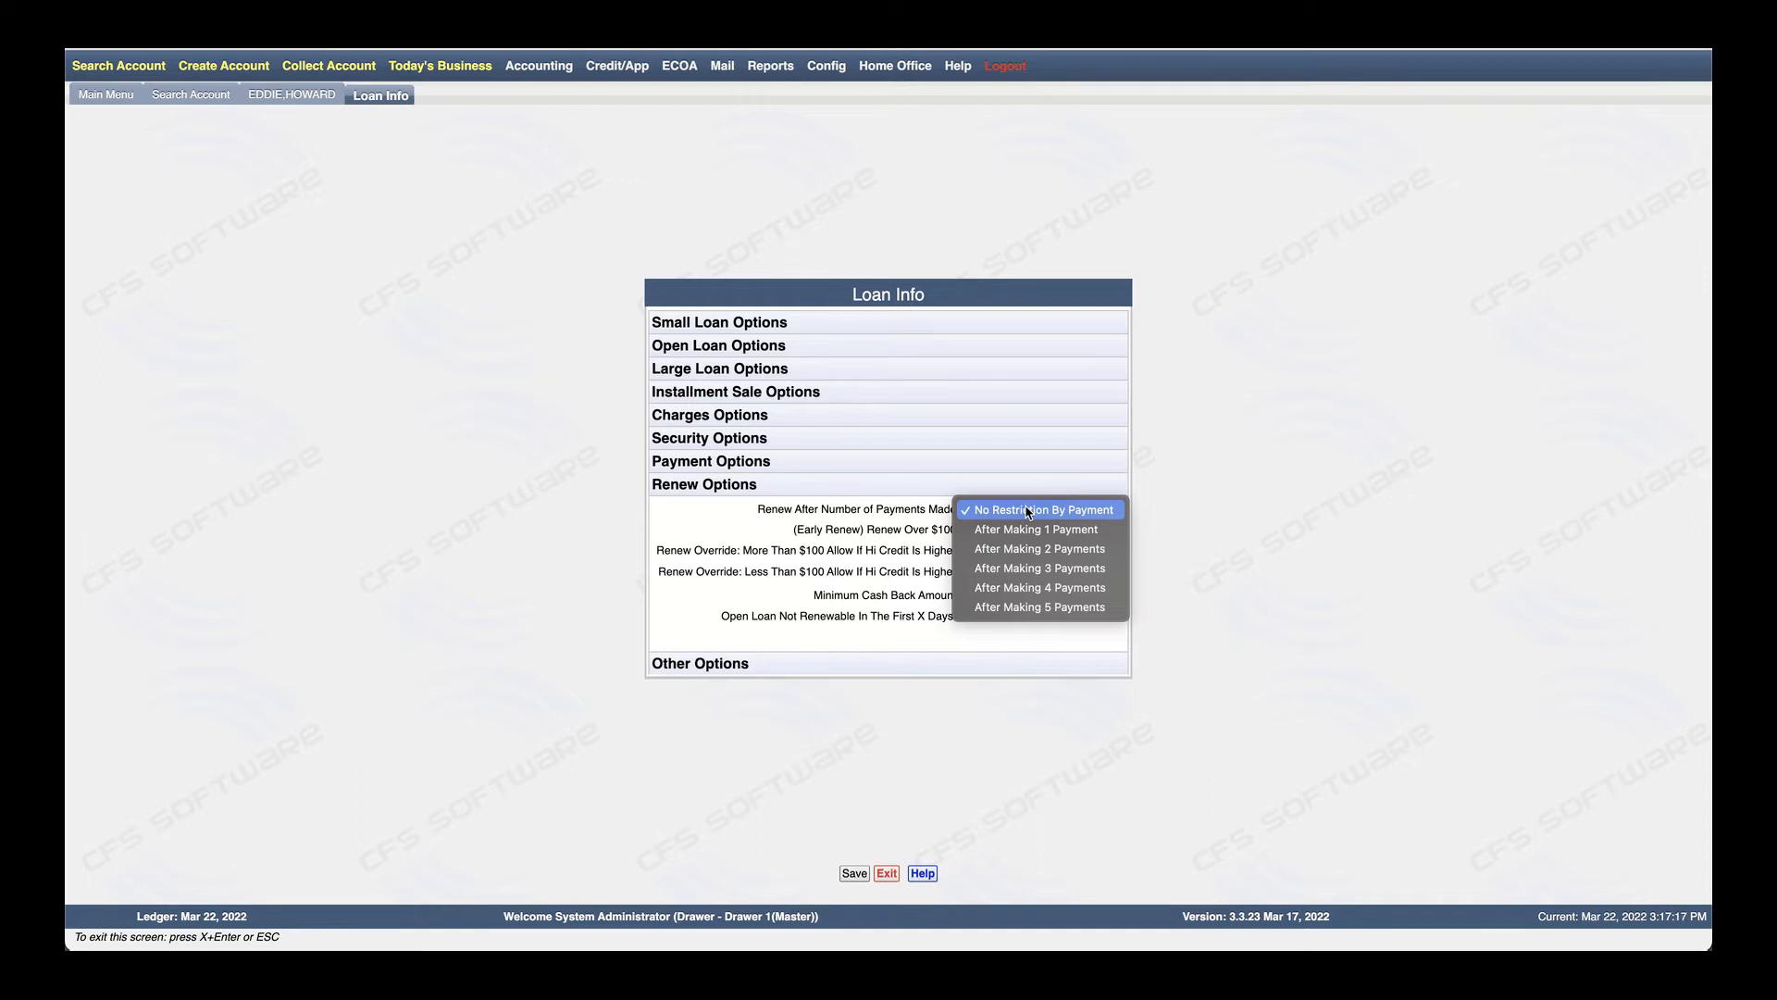
{"action": "left_click", "coordinate": [1026, 511]}
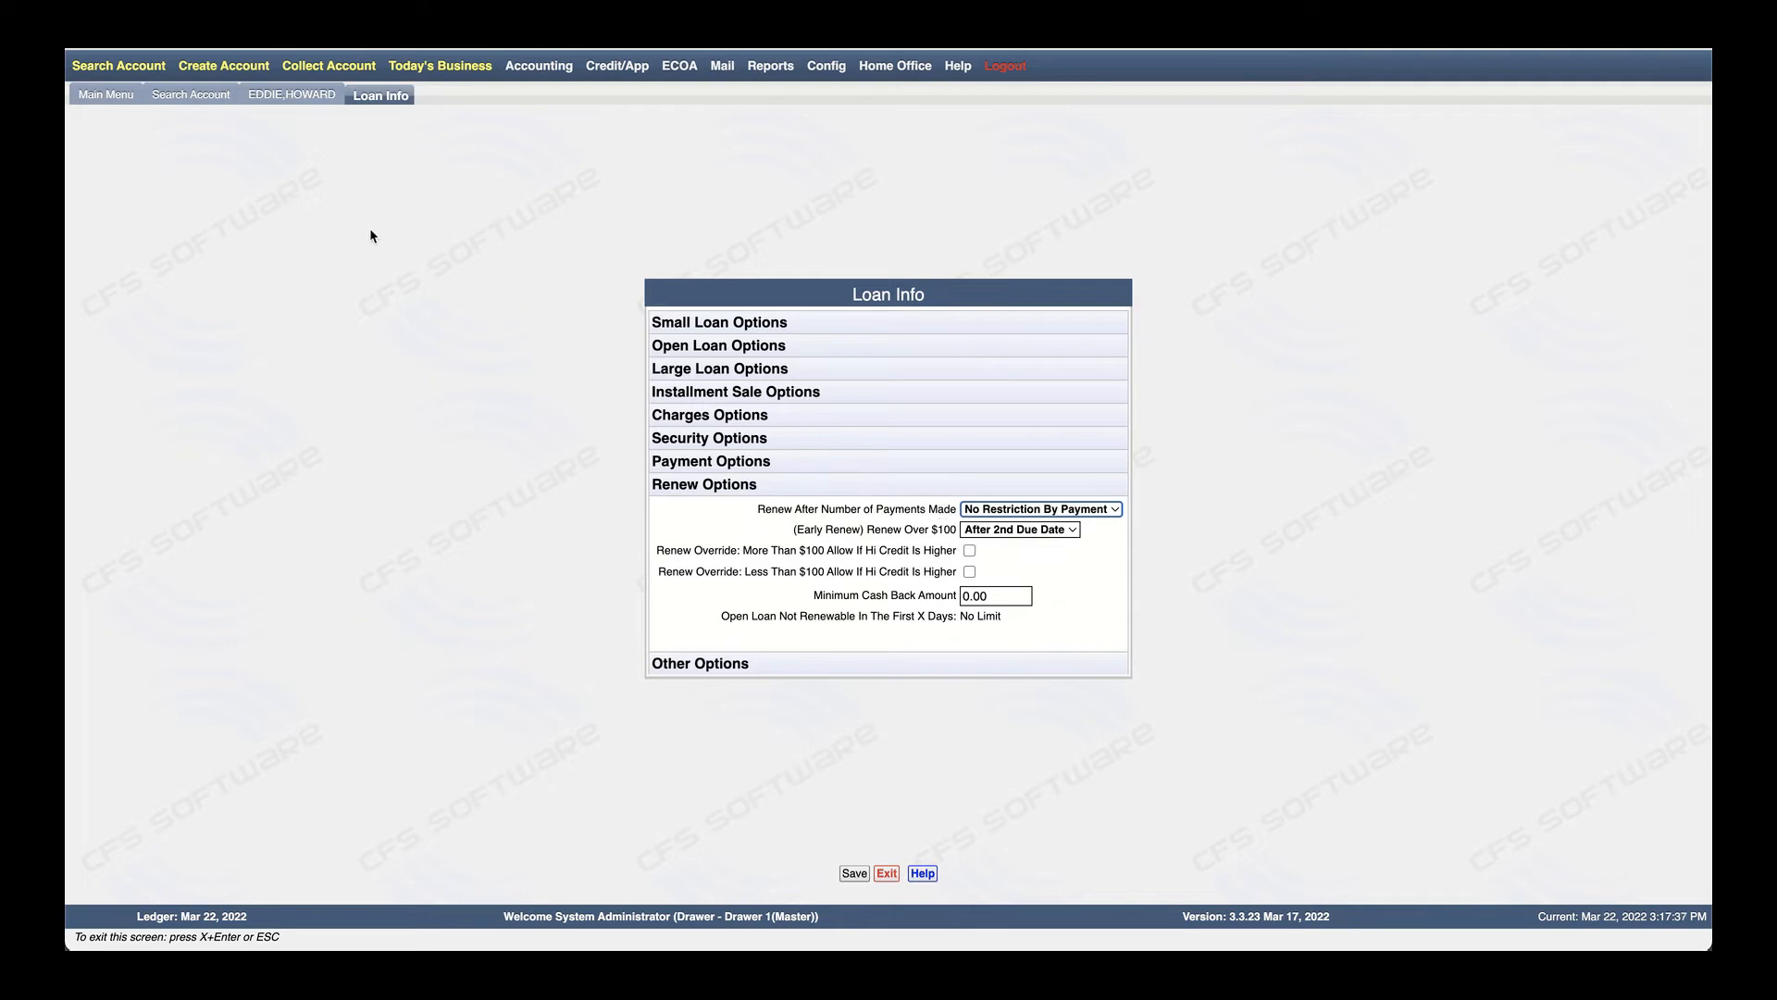
{"action": "left_click", "coordinate": [288, 95]}
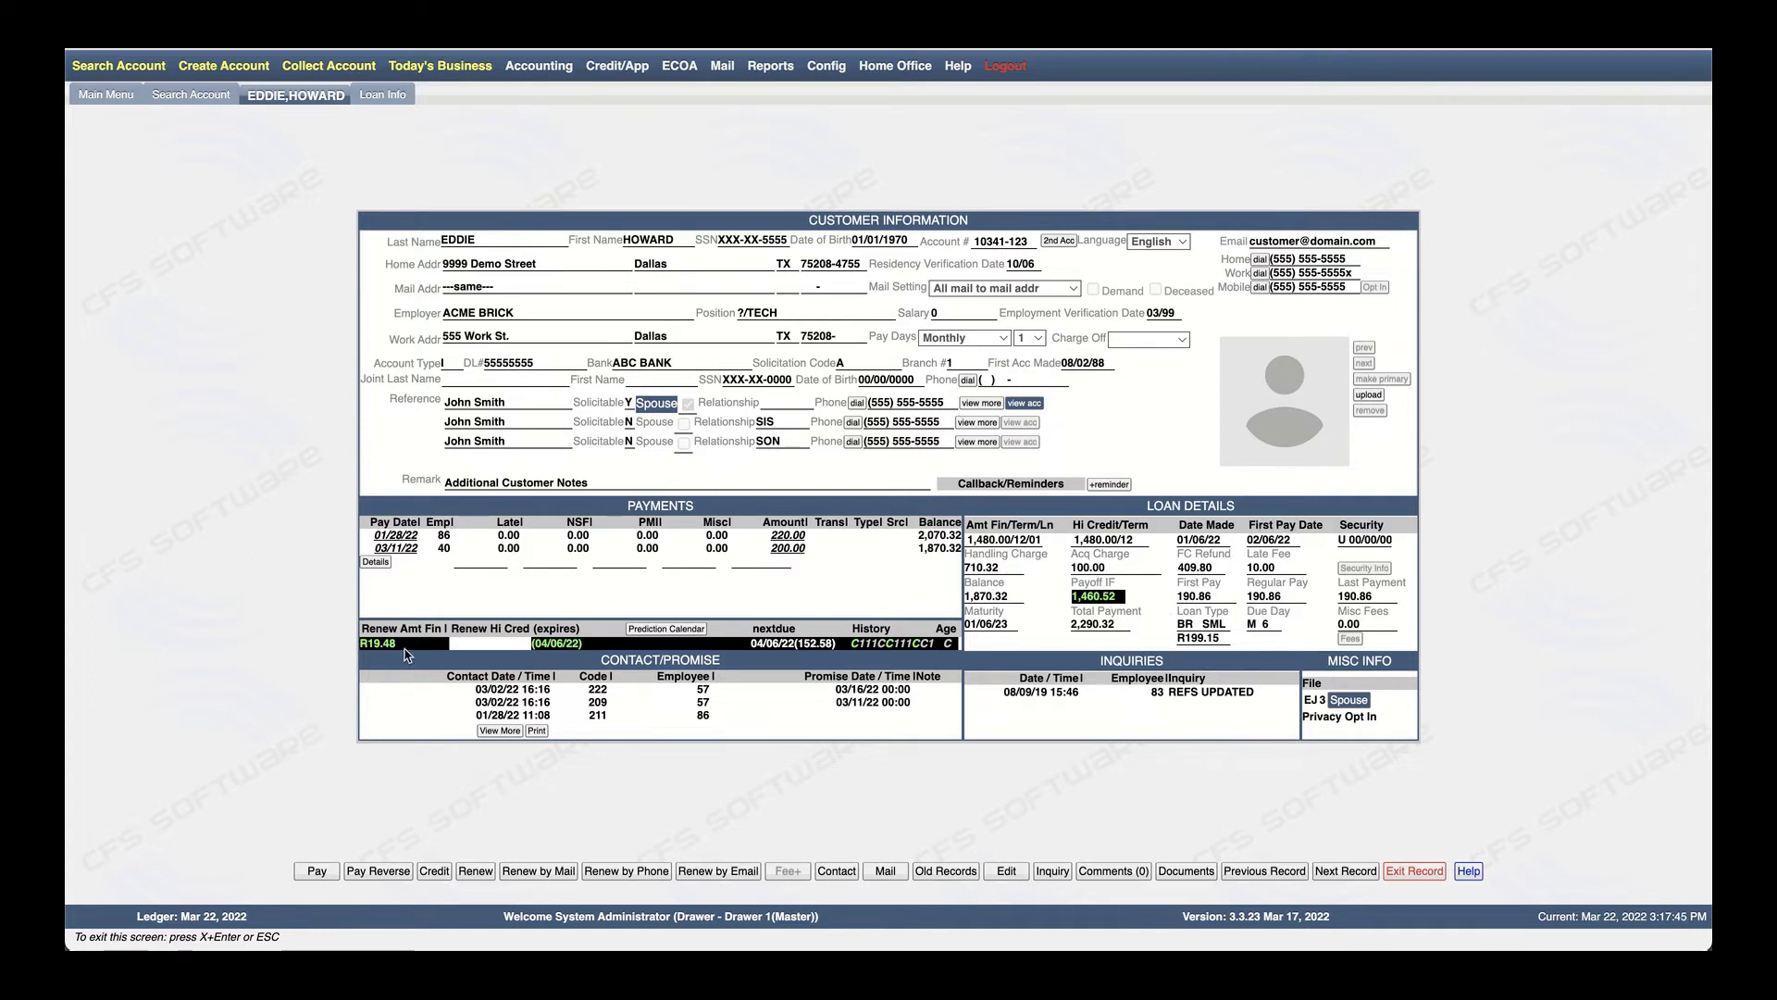
Start a renewal on the account with Renew Amt Fin R19.48
{"action": "left_click_drag", "start_coordinate": [371, 646], "coordinate": [360, 653]}
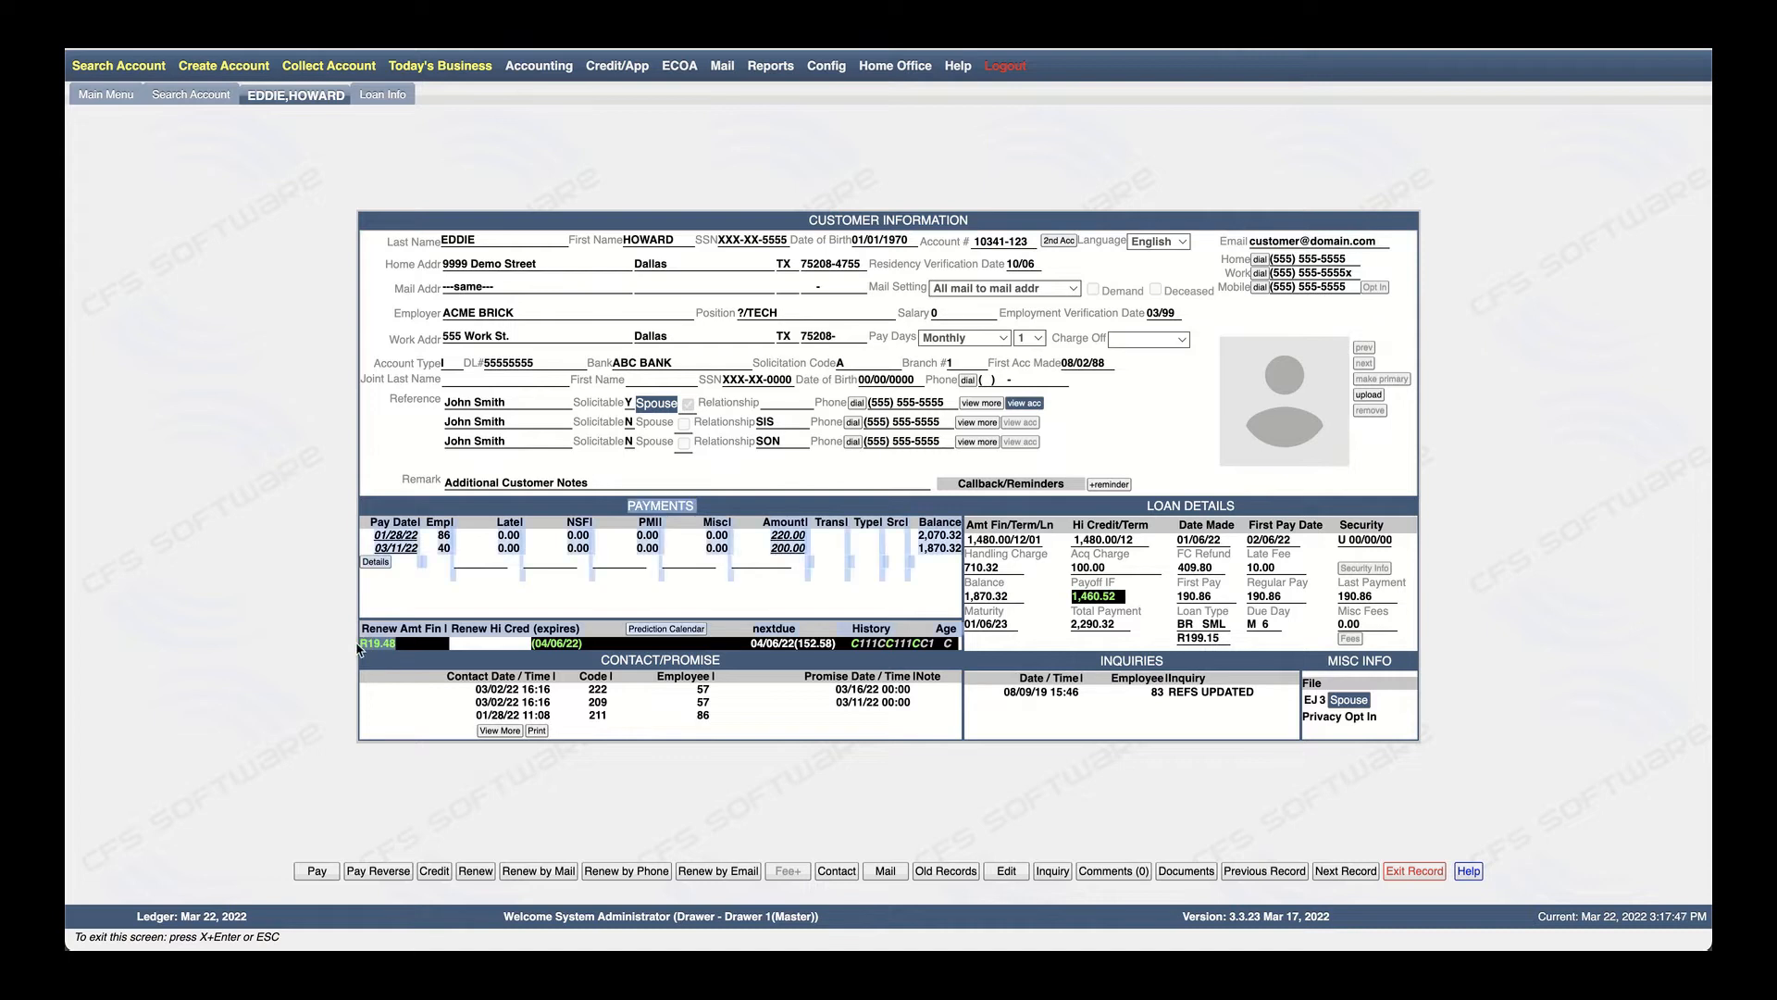
{"action": "left_click", "coordinate": [476, 624]}
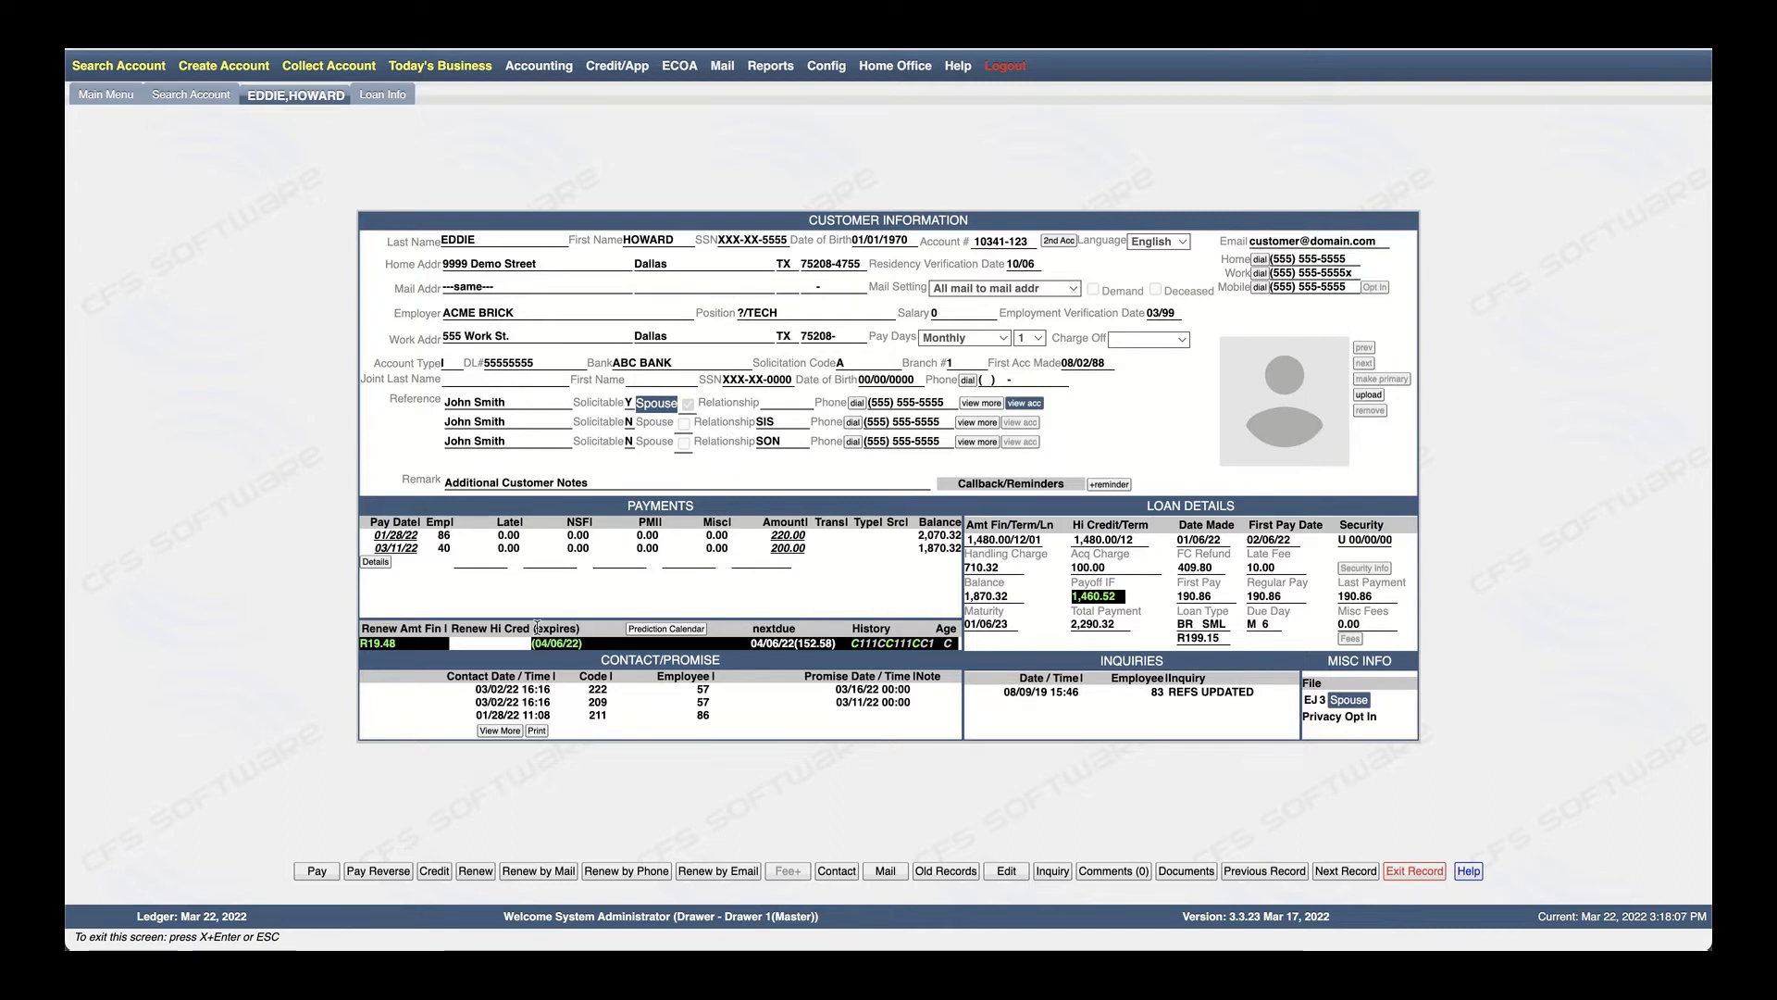
{"action": "left_click", "coordinate": [475, 872]}
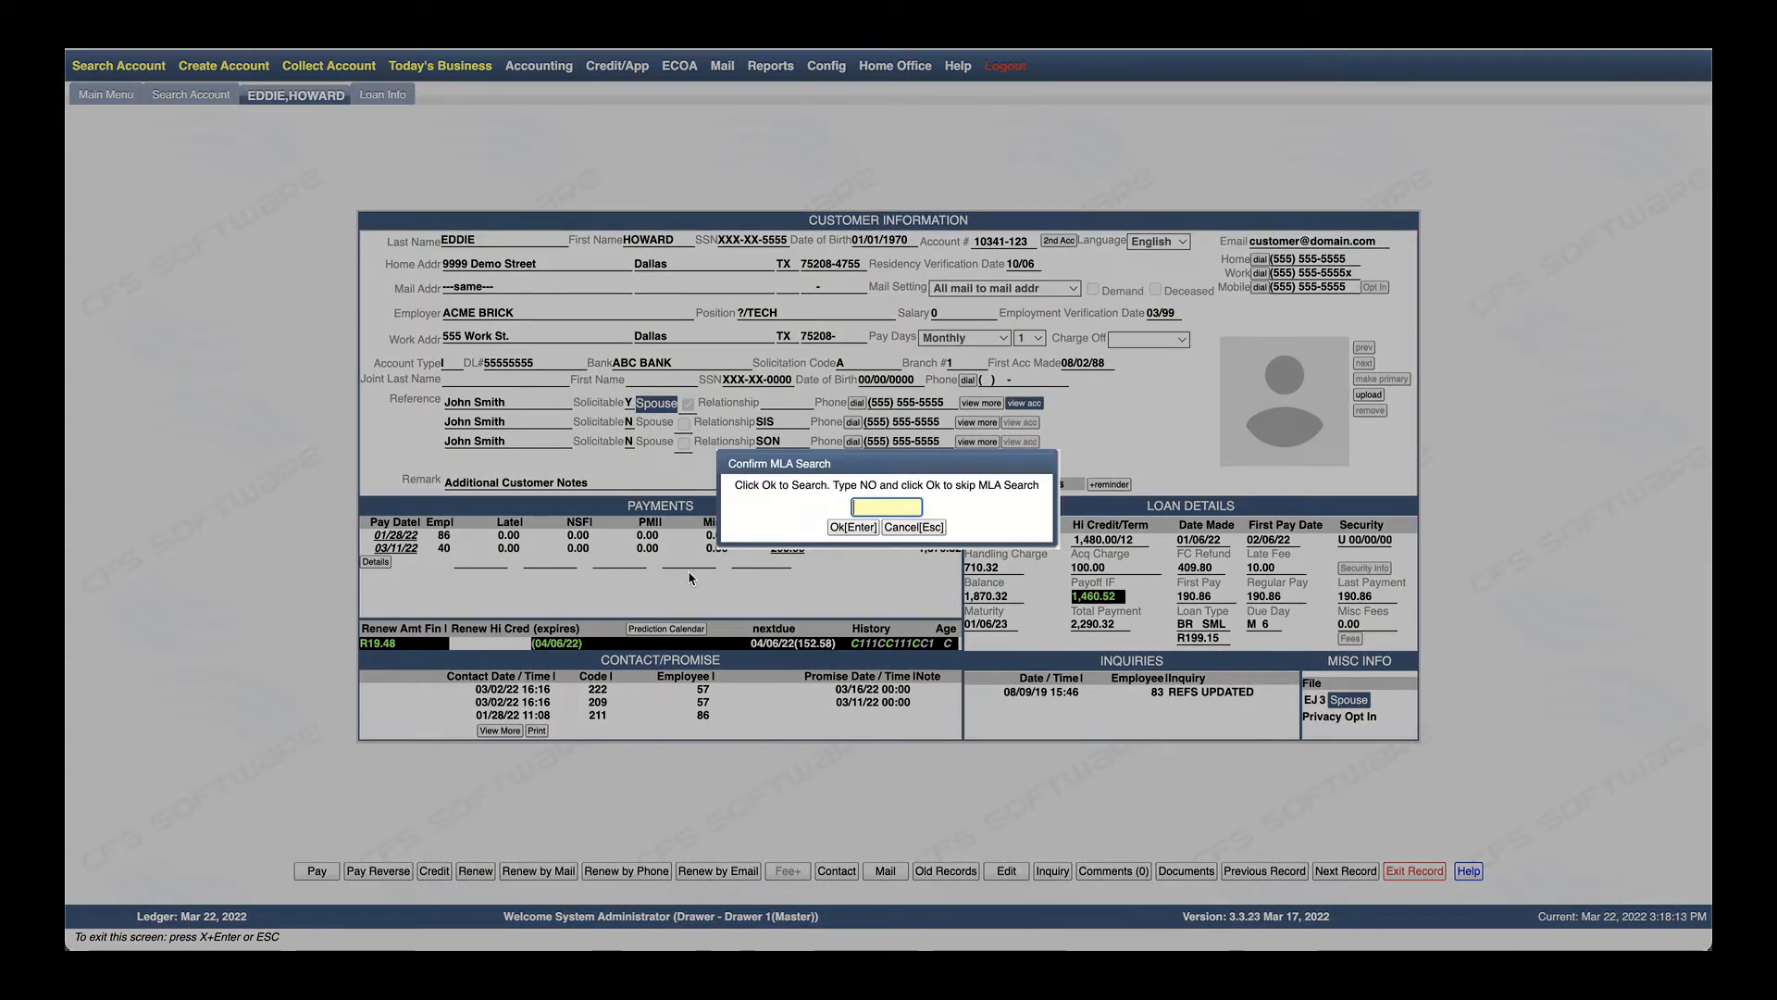
Answer NO to the MLA search, accept the changed amount financed and renewal terms, and confirm the loan documents
{"action": "type", "text": "NO"}
{"action": "key", "text": "Return"}
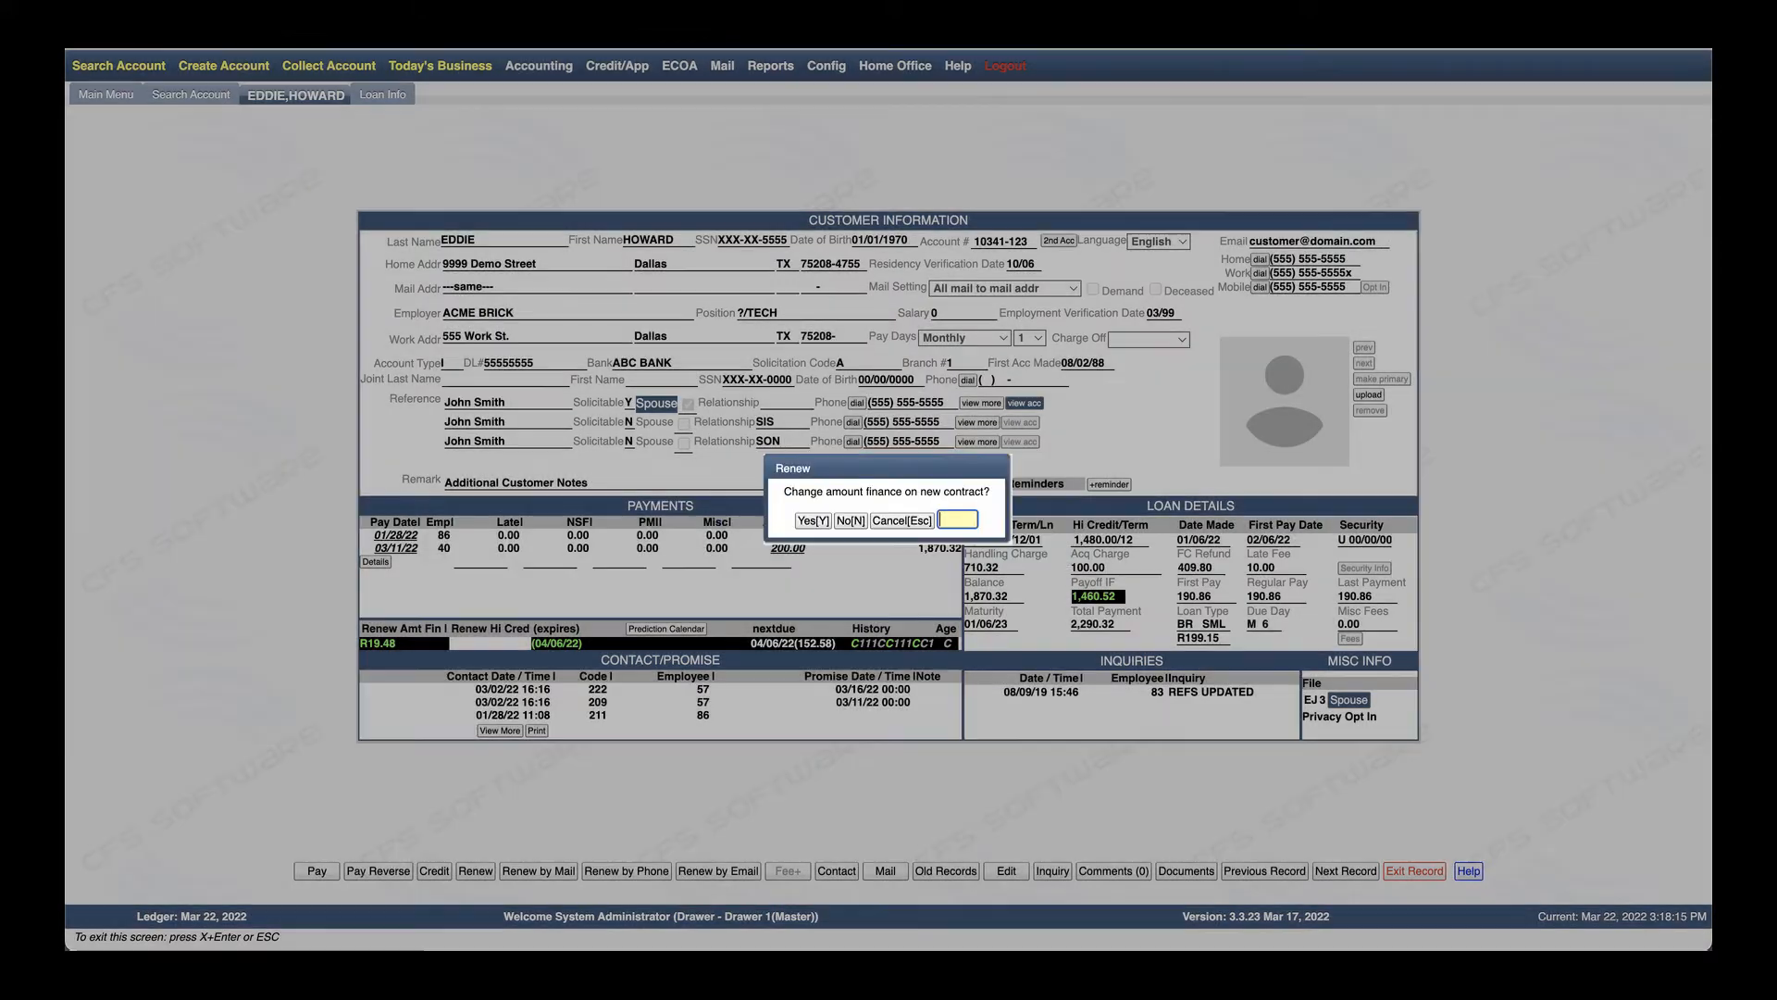
{"action": "left_click", "coordinate": [813, 520]}
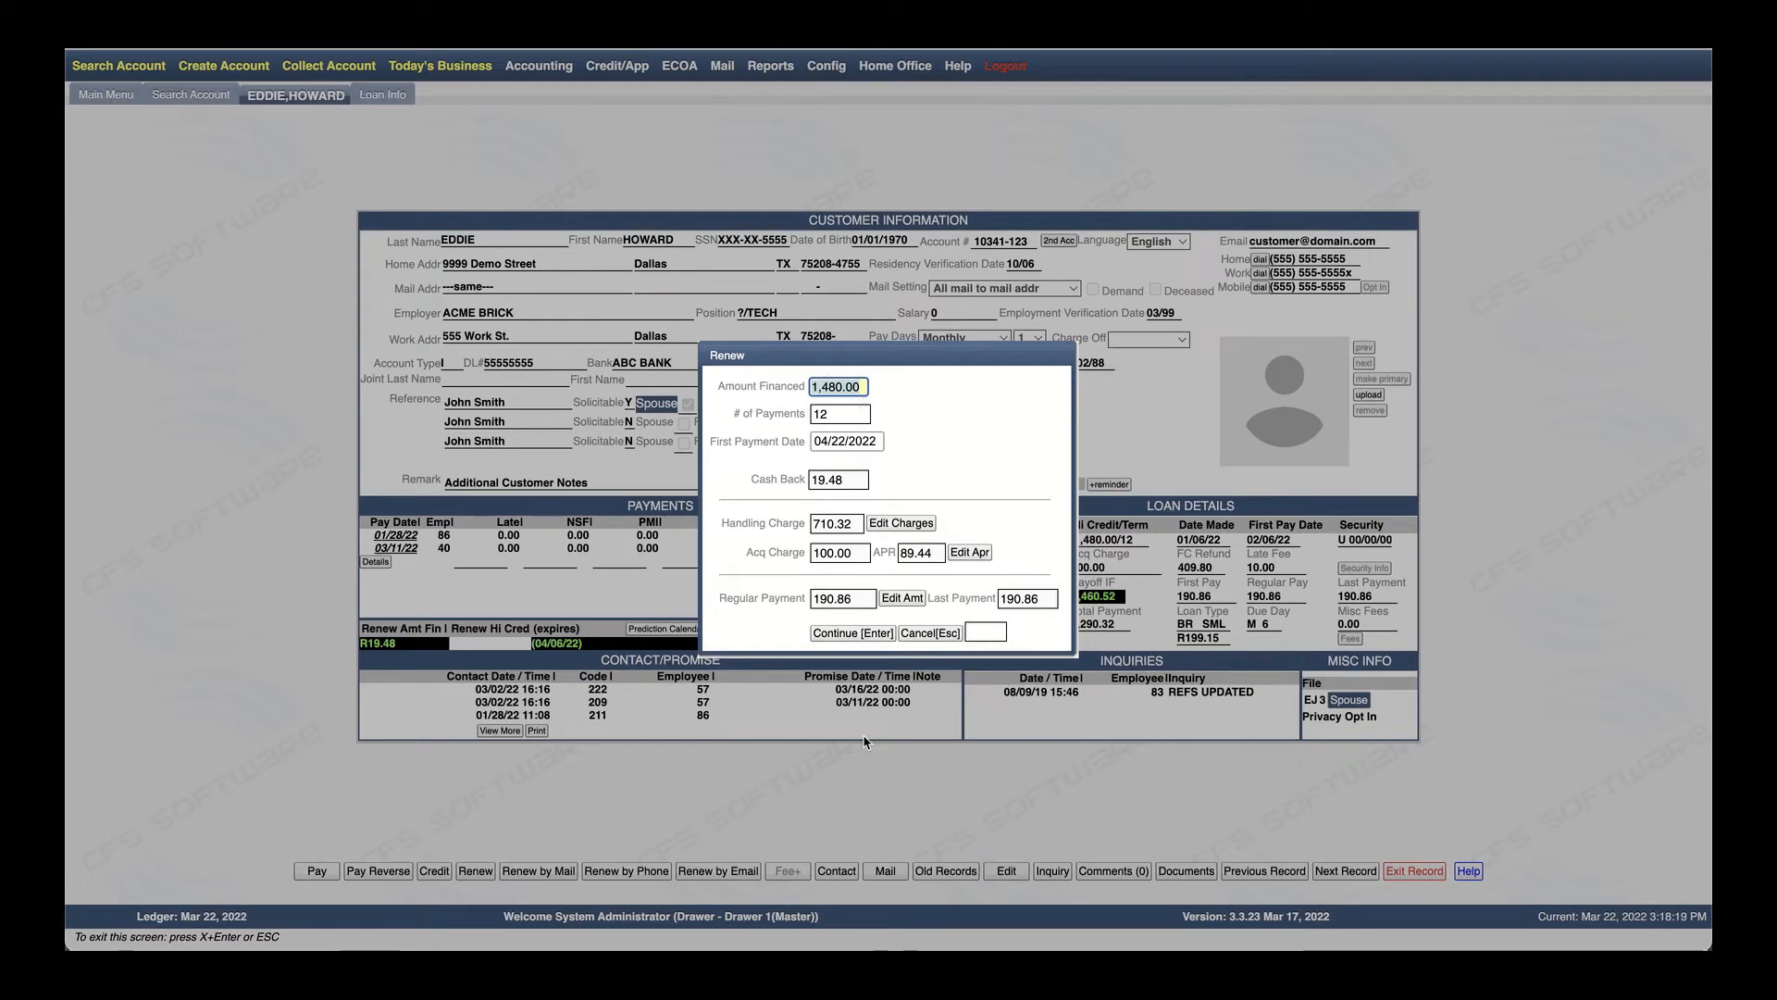
{"action": "left_click", "coordinate": [849, 634]}
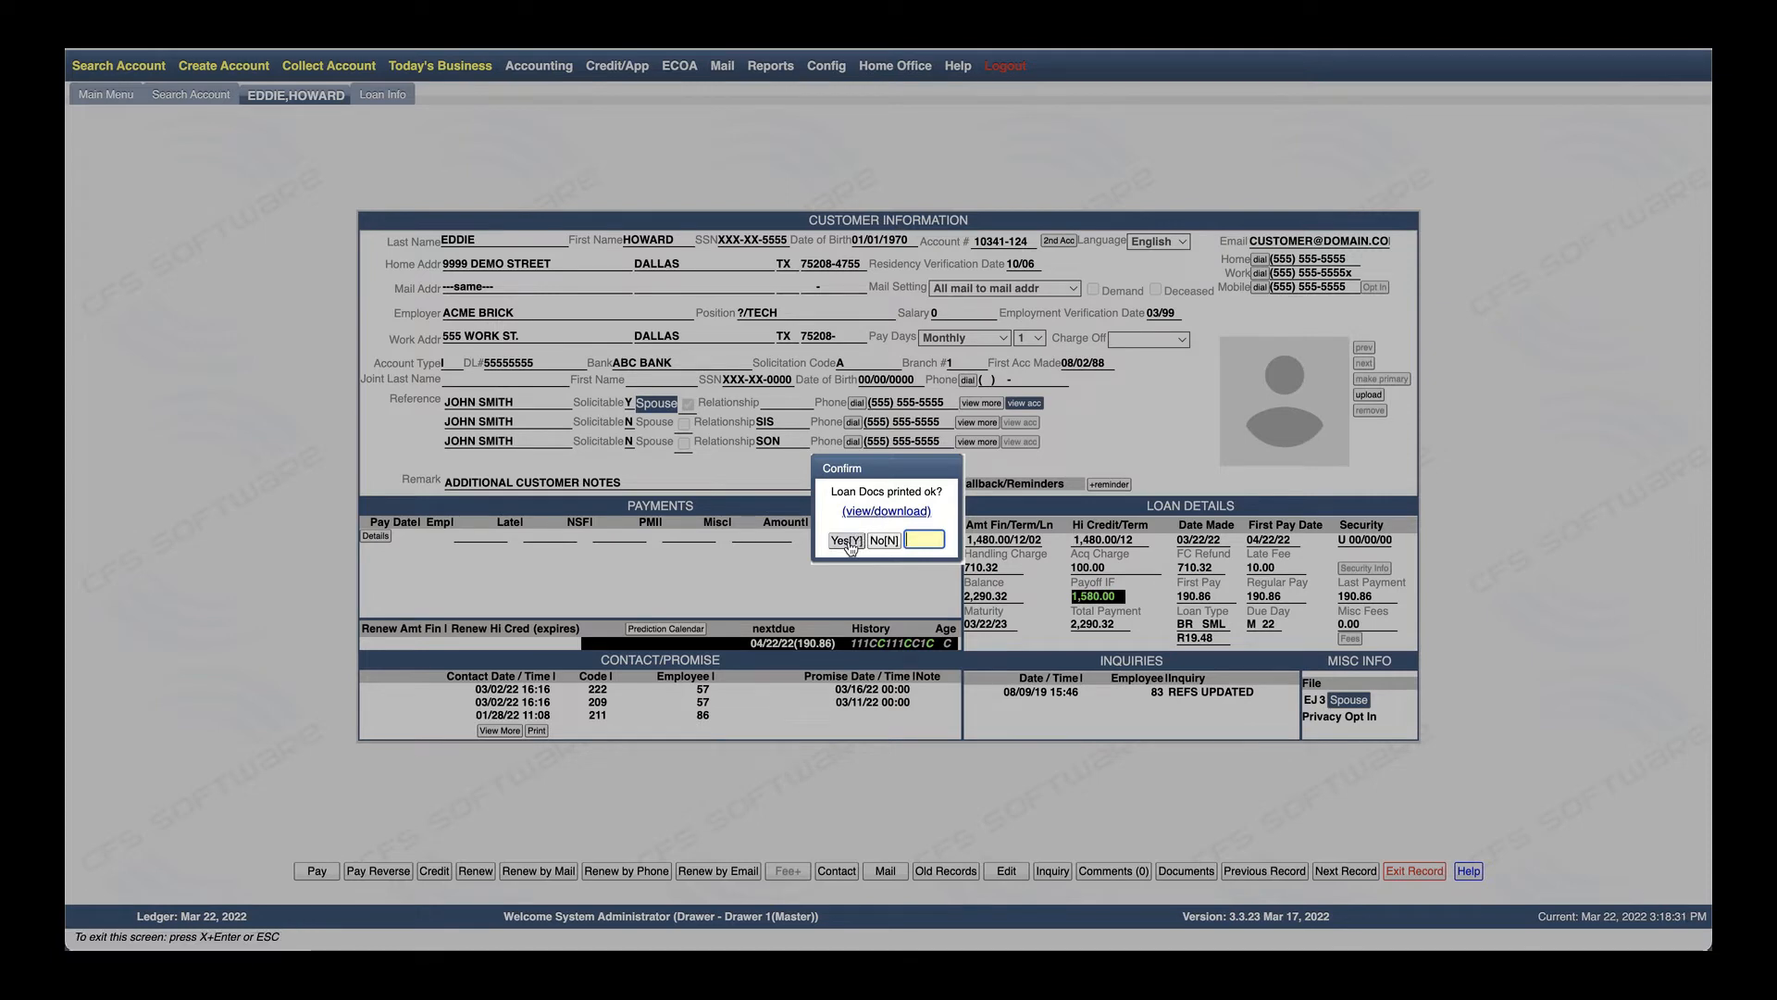
{"action": "left_click", "coordinate": [847, 541]}
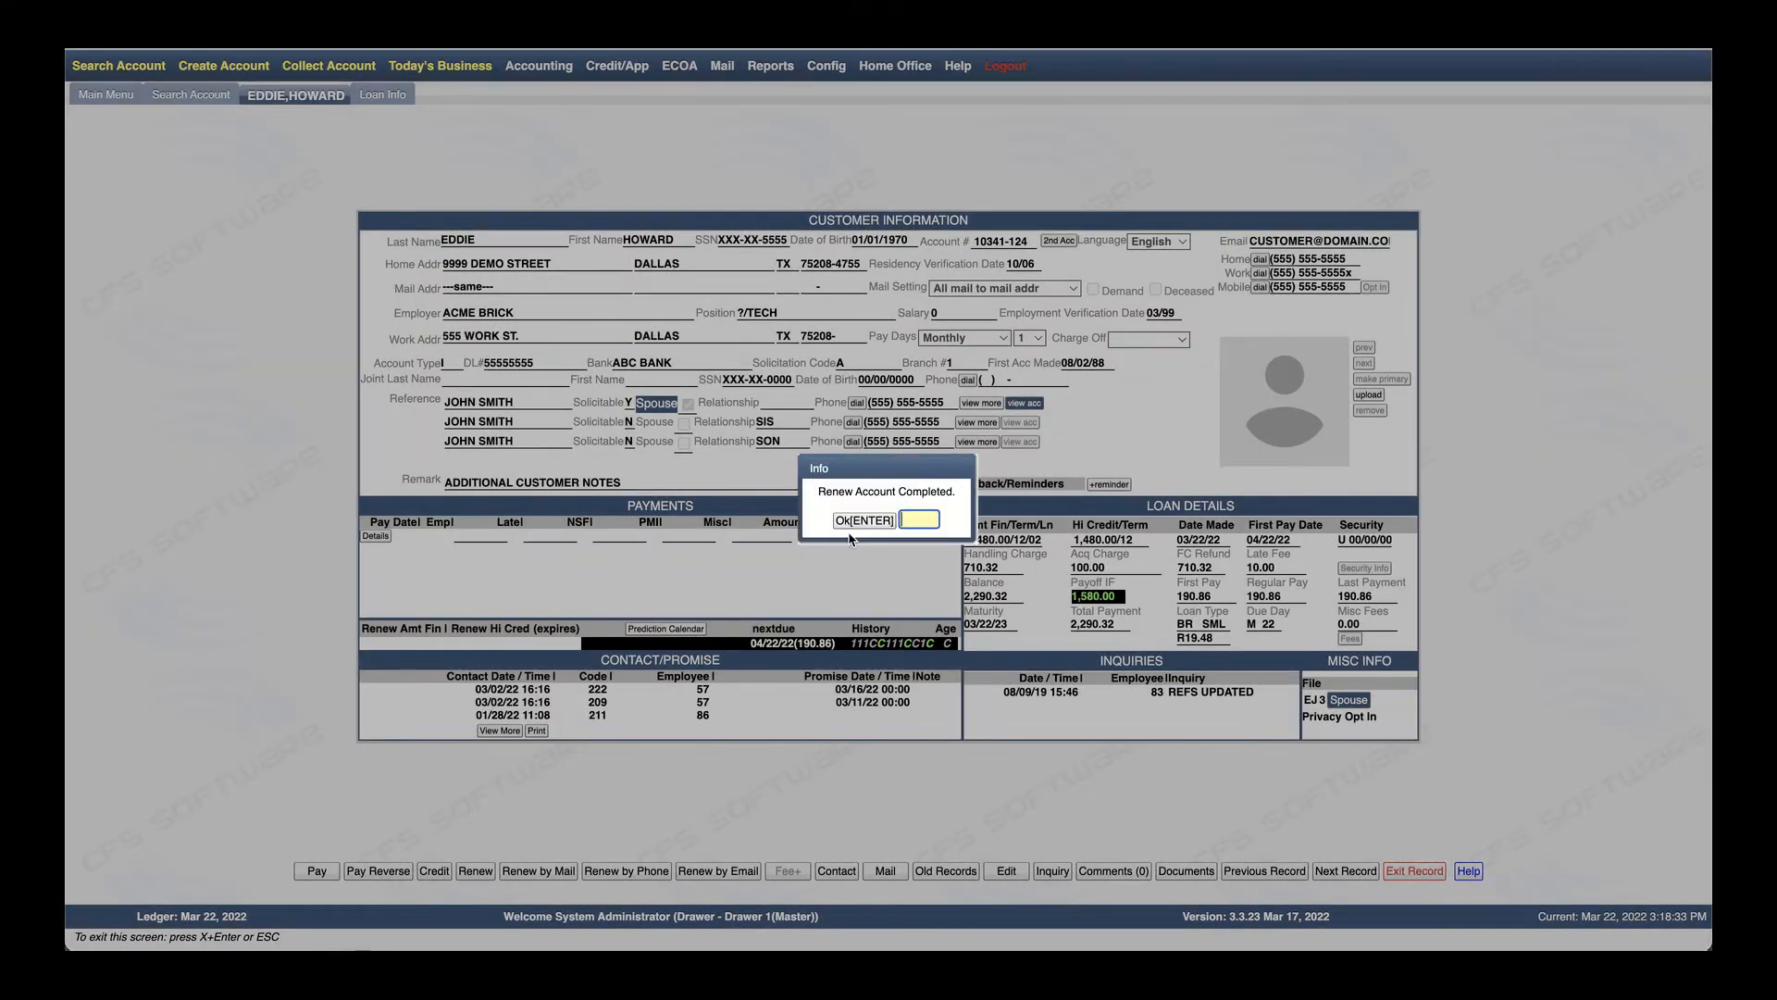
{"action": "left_click", "coordinate": [856, 521]}
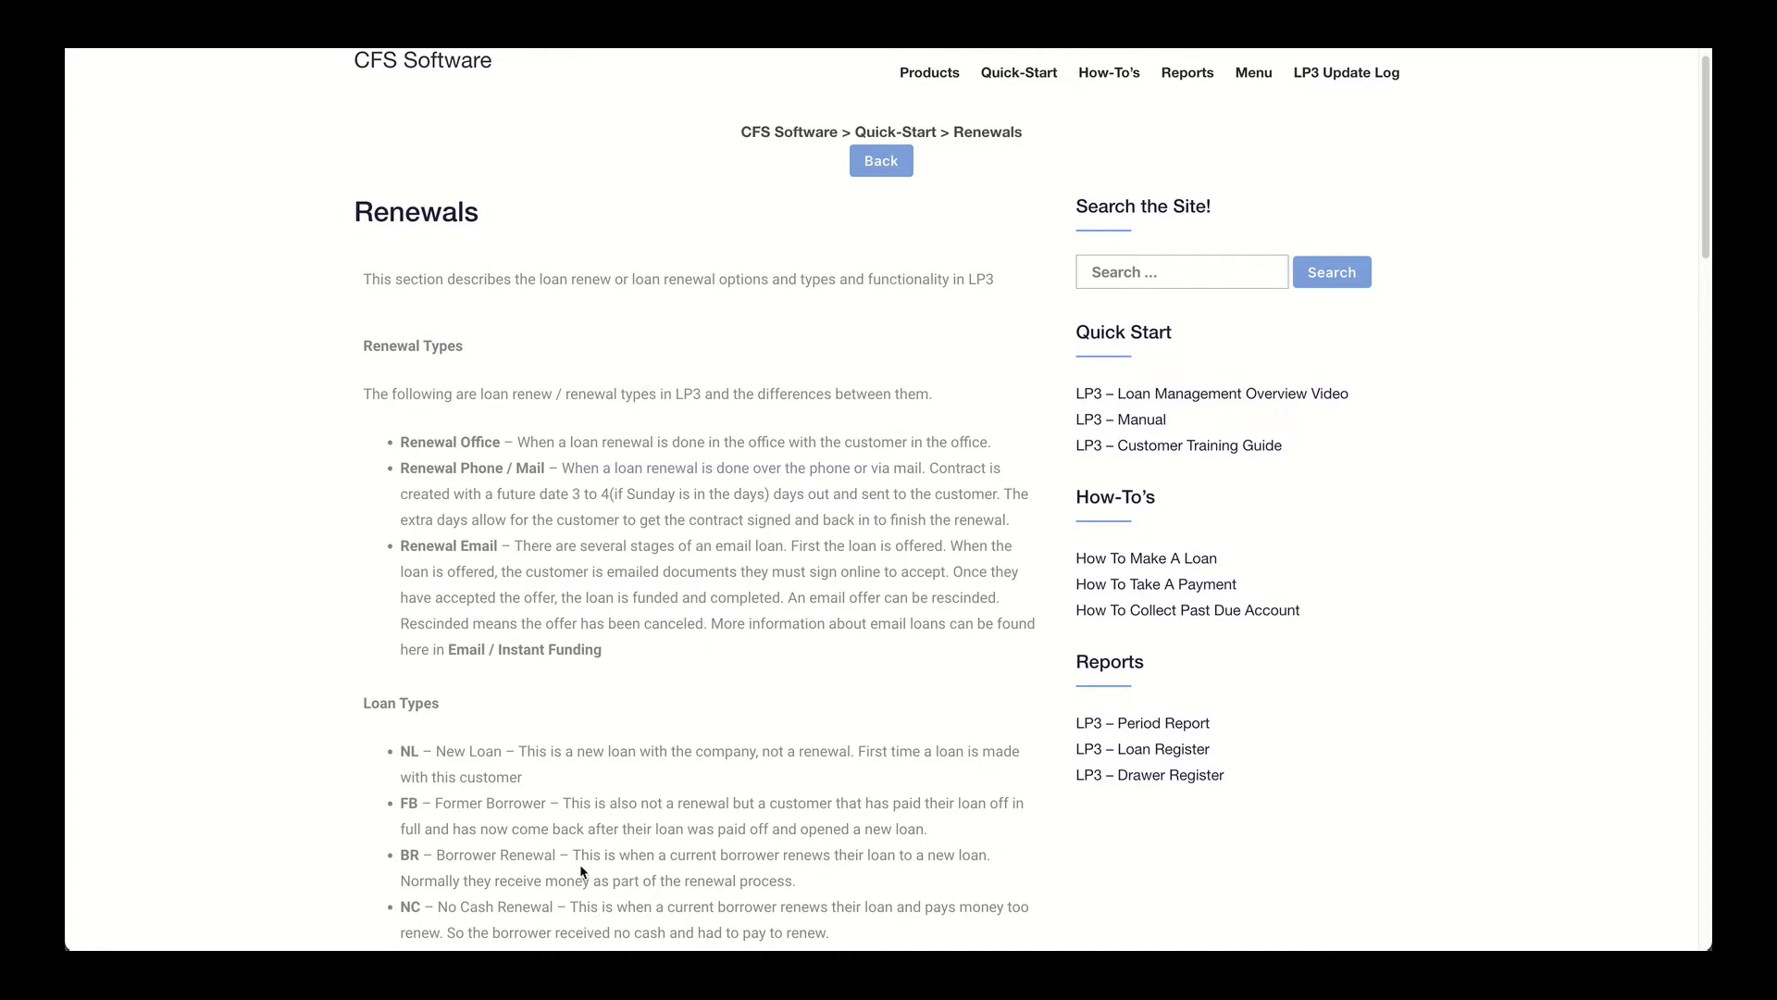
Scroll the Renewals help page down to the Loan Types list
{"action": "scroll", "coordinate": [433, 835], "scroll_direction": "down", "scroll_amount": 1}
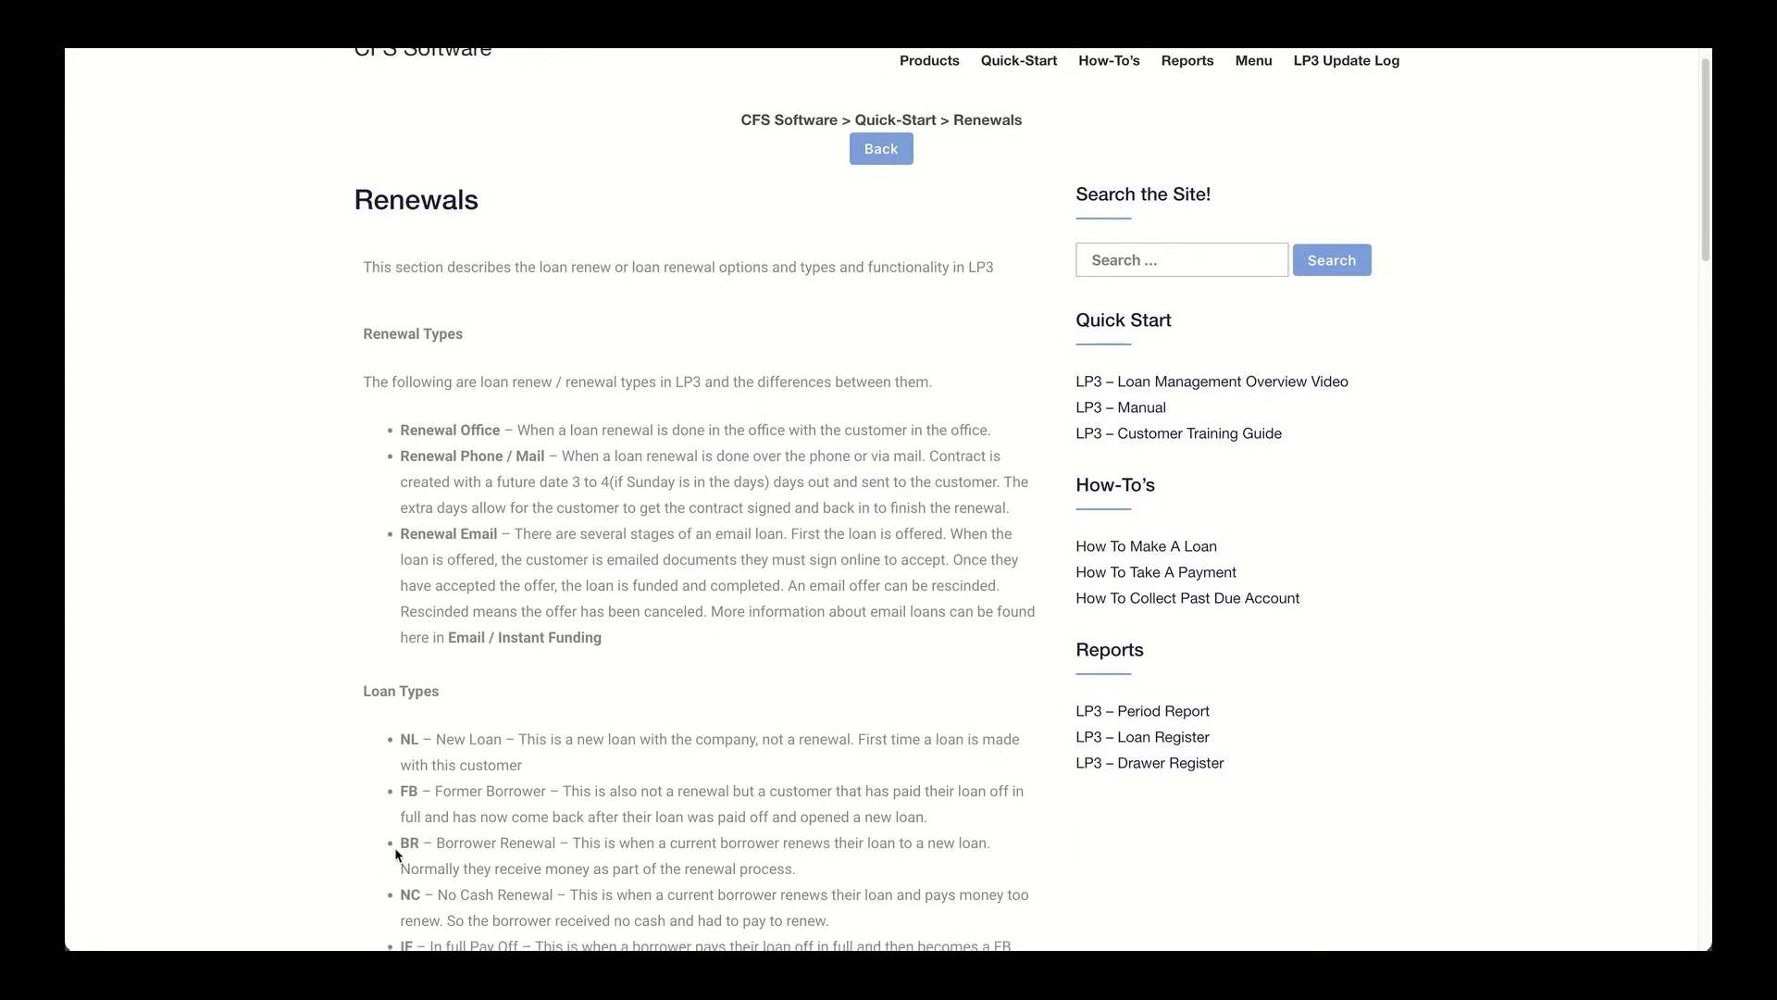
{"action": "scroll", "coordinate": [424, 851], "scroll_direction": "down", "scroll_amount": 1}
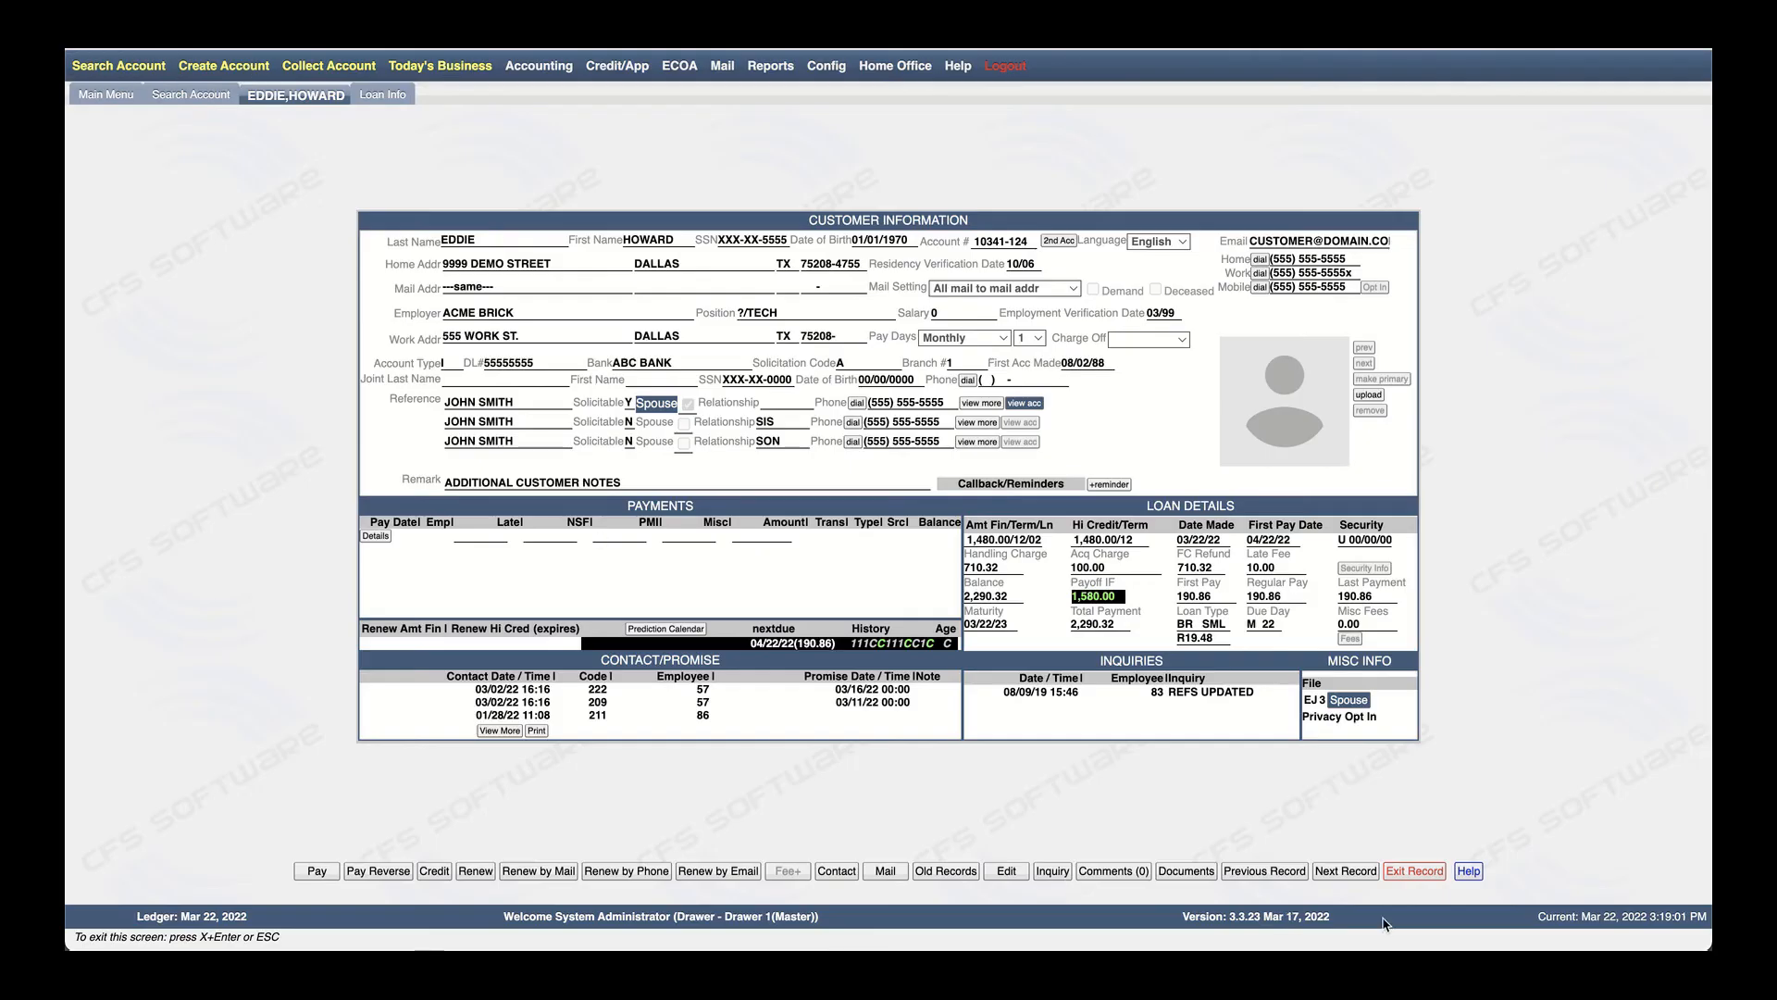
Advance seven records to the customer whose Renew Amt Fin is P110.76
{"action": "left_click", "coordinate": [1342, 871]}
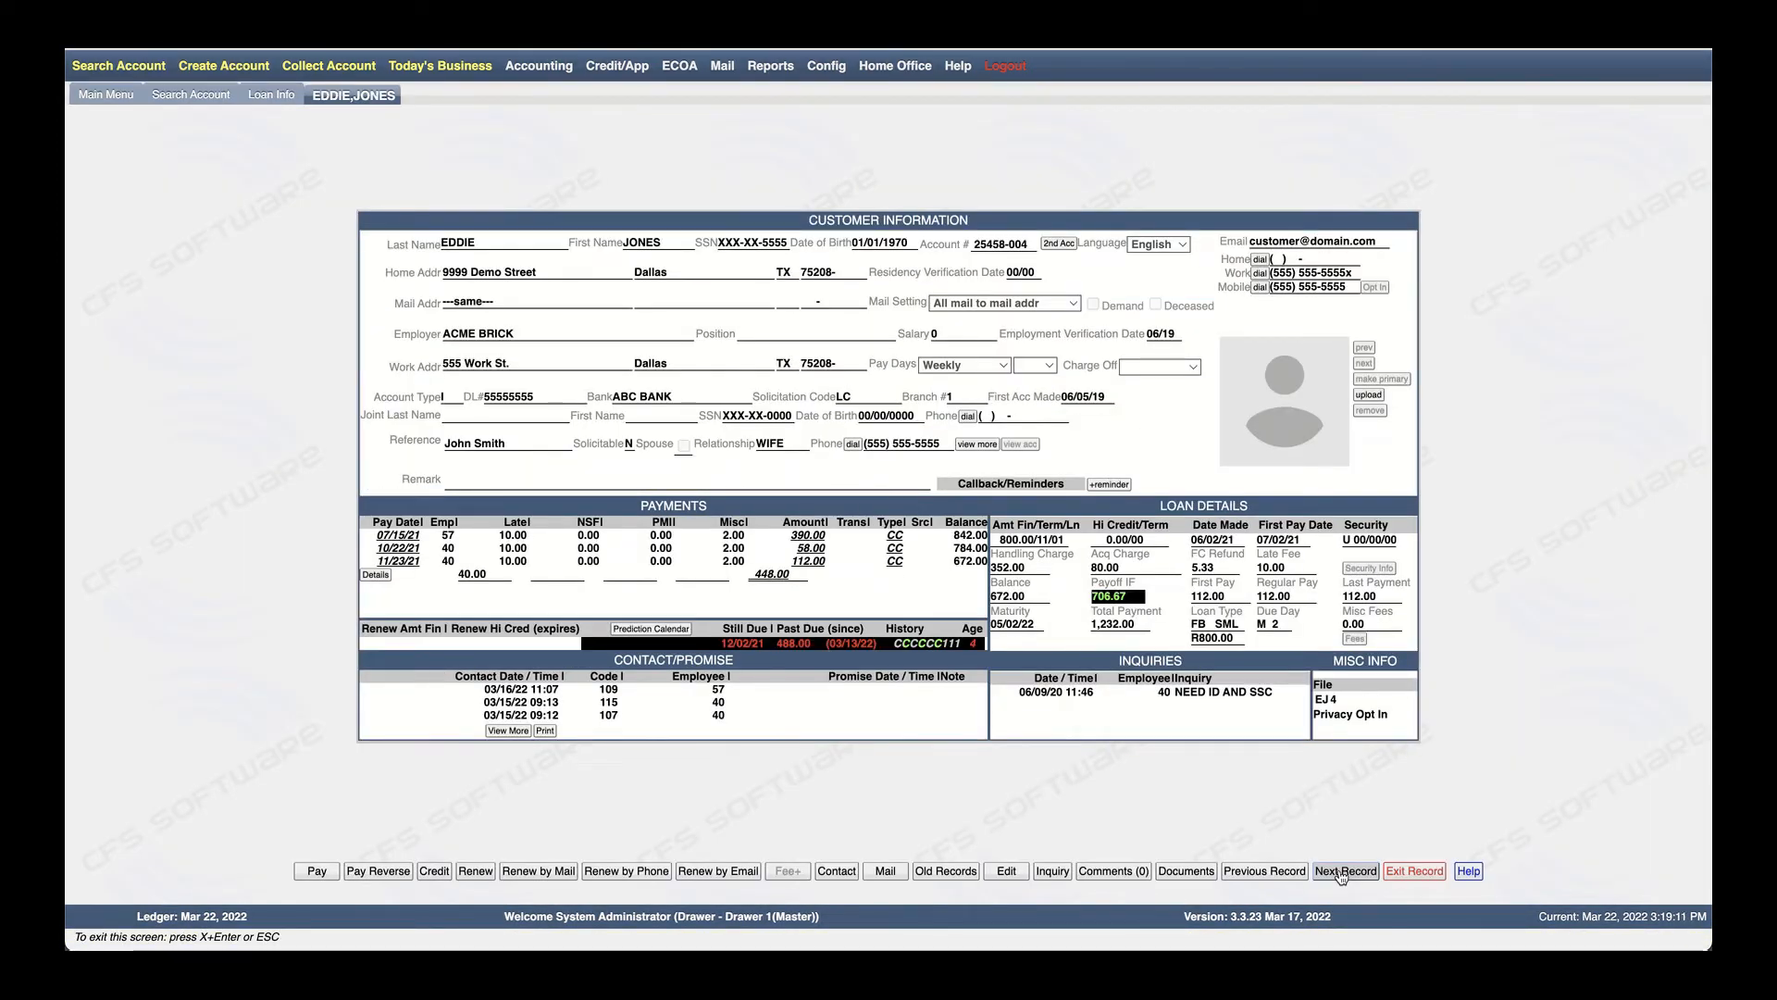
{"action": "left_click", "coordinate": [1342, 872]}
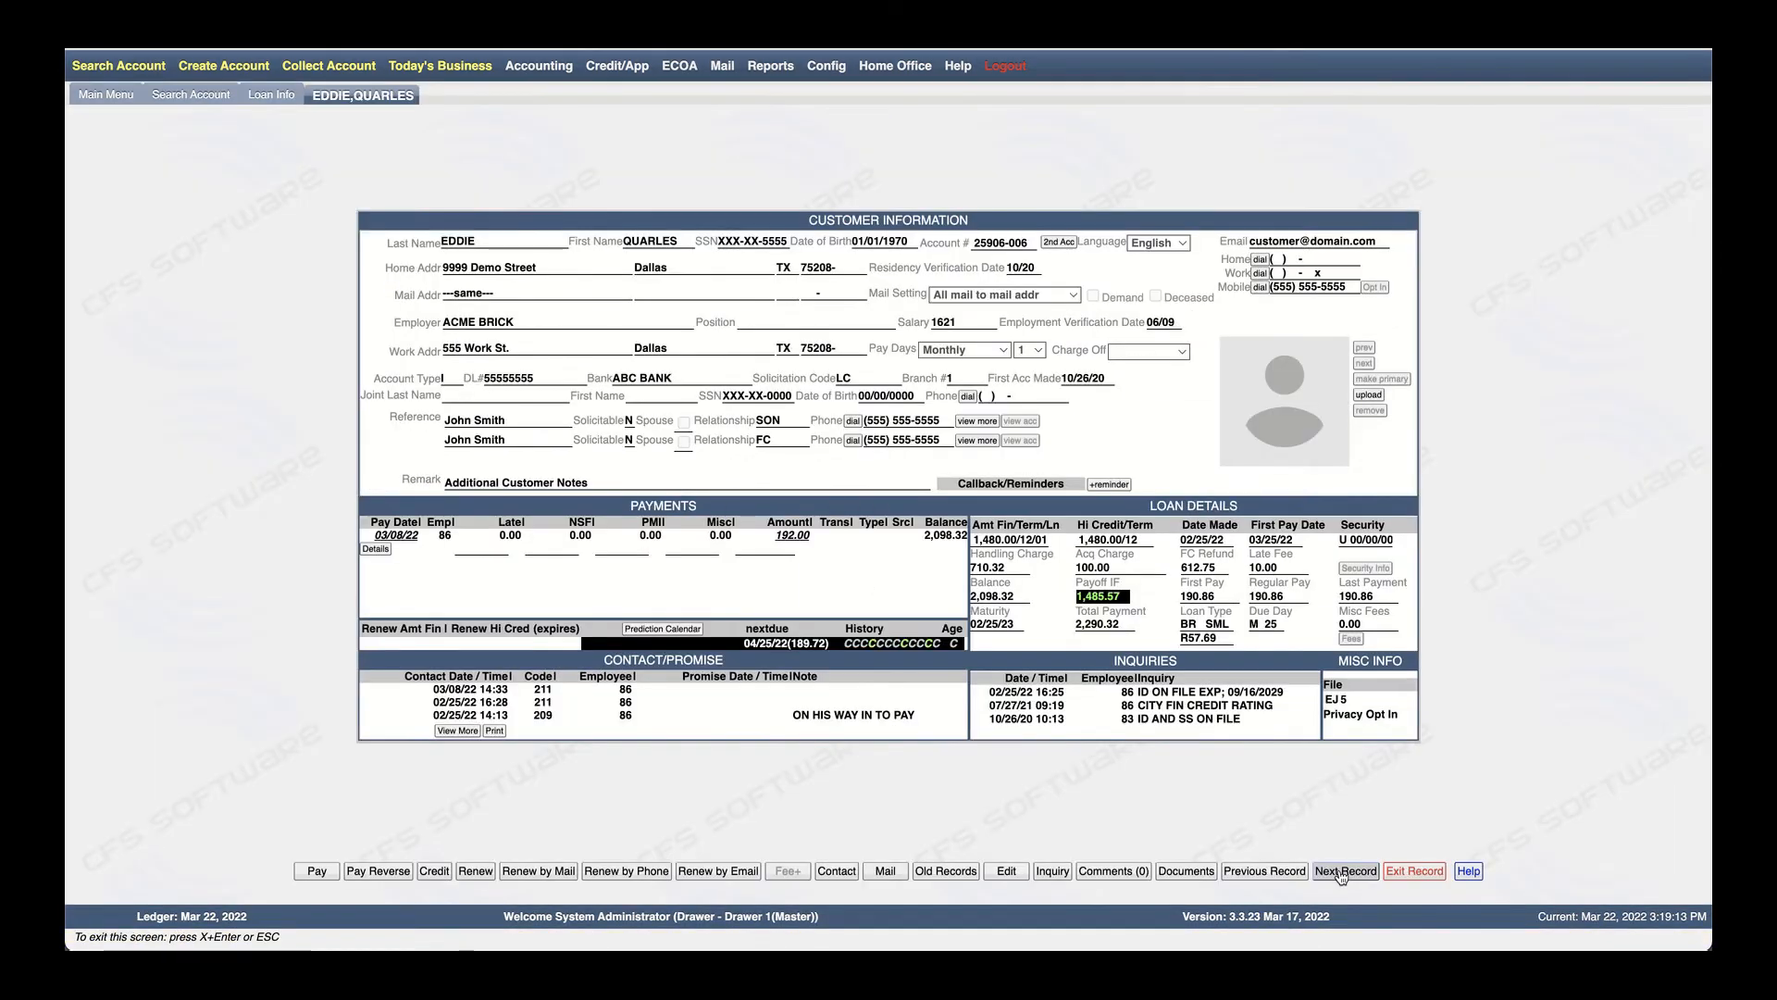
{"action": "left_click", "coordinate": [1337, 871]}
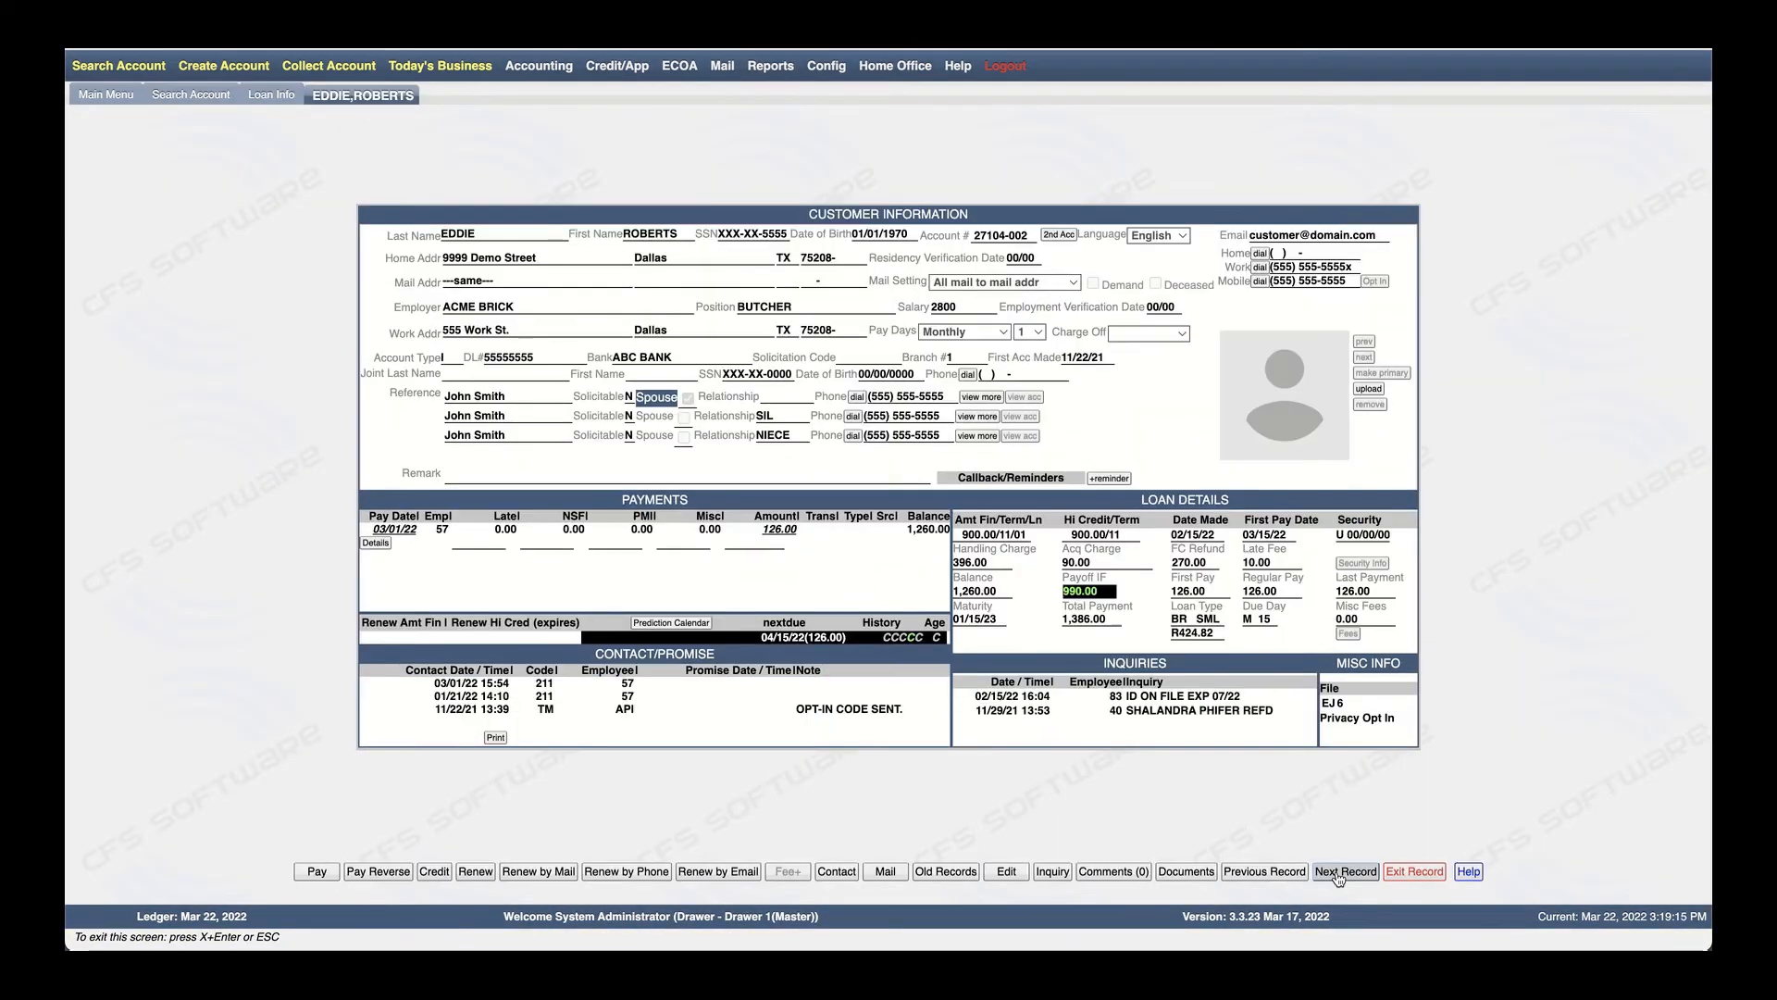
{"action": "left_click", "coordinate": [1336, 872]}
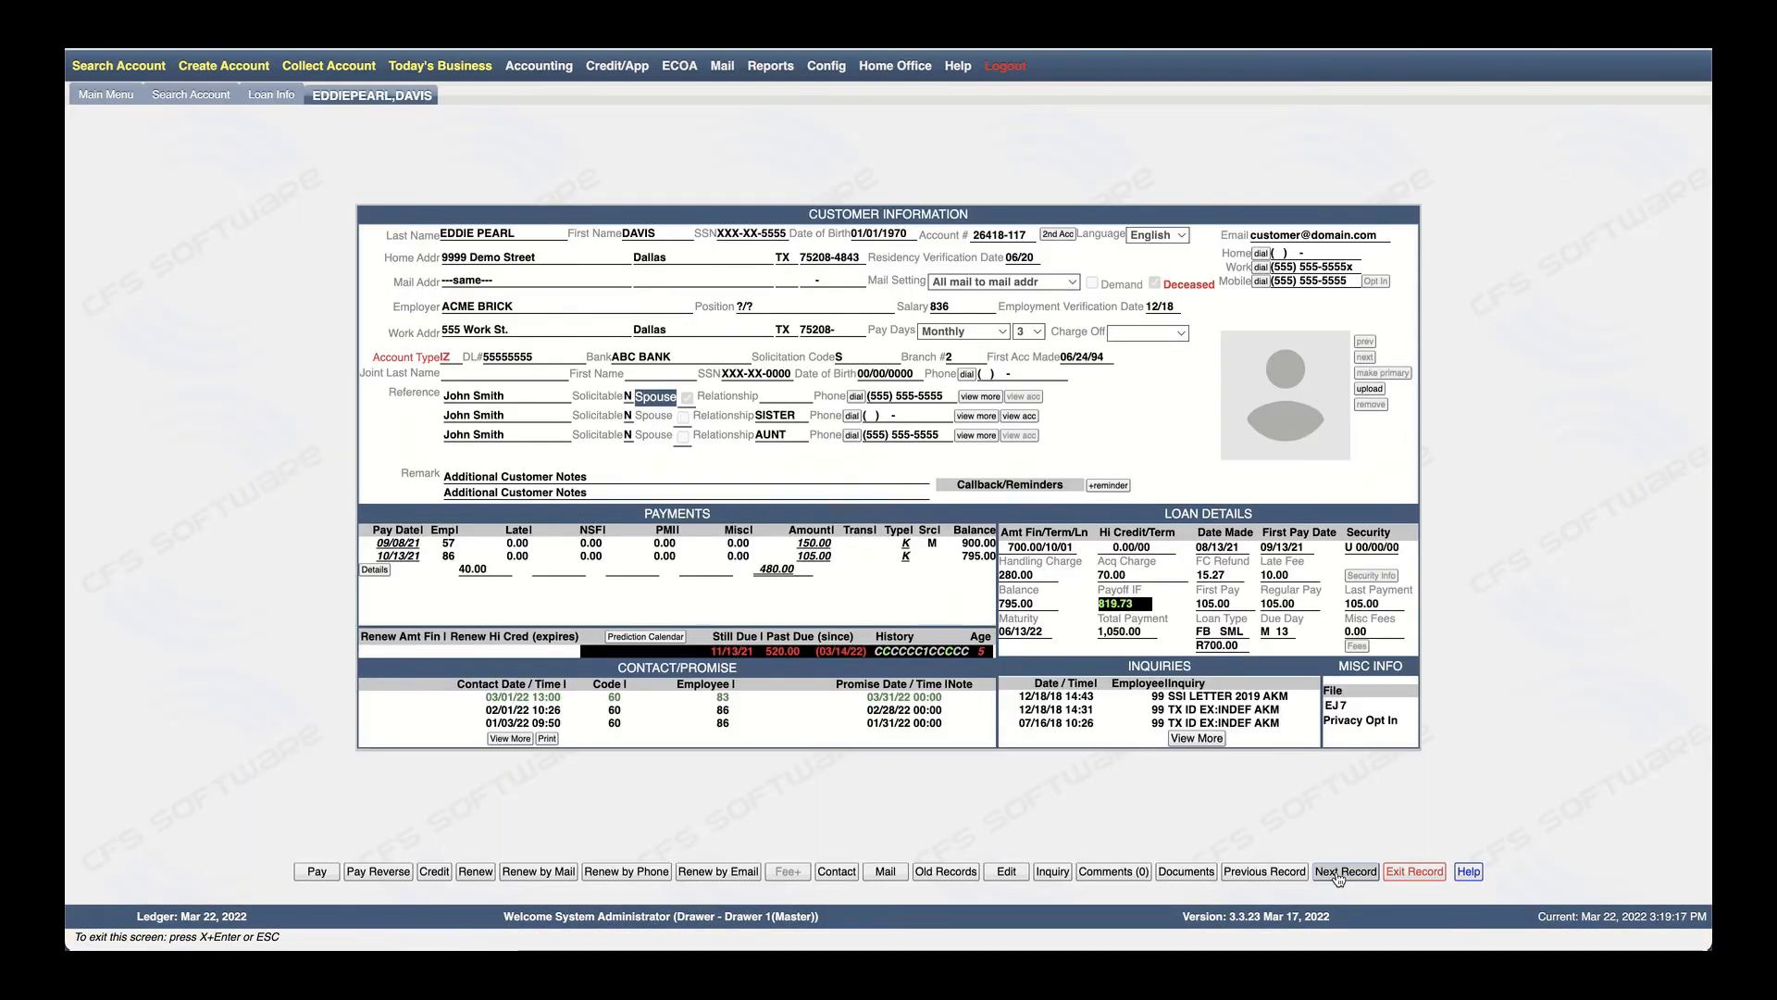
{"action": "left_click", "coordinate": [1336, 872]}
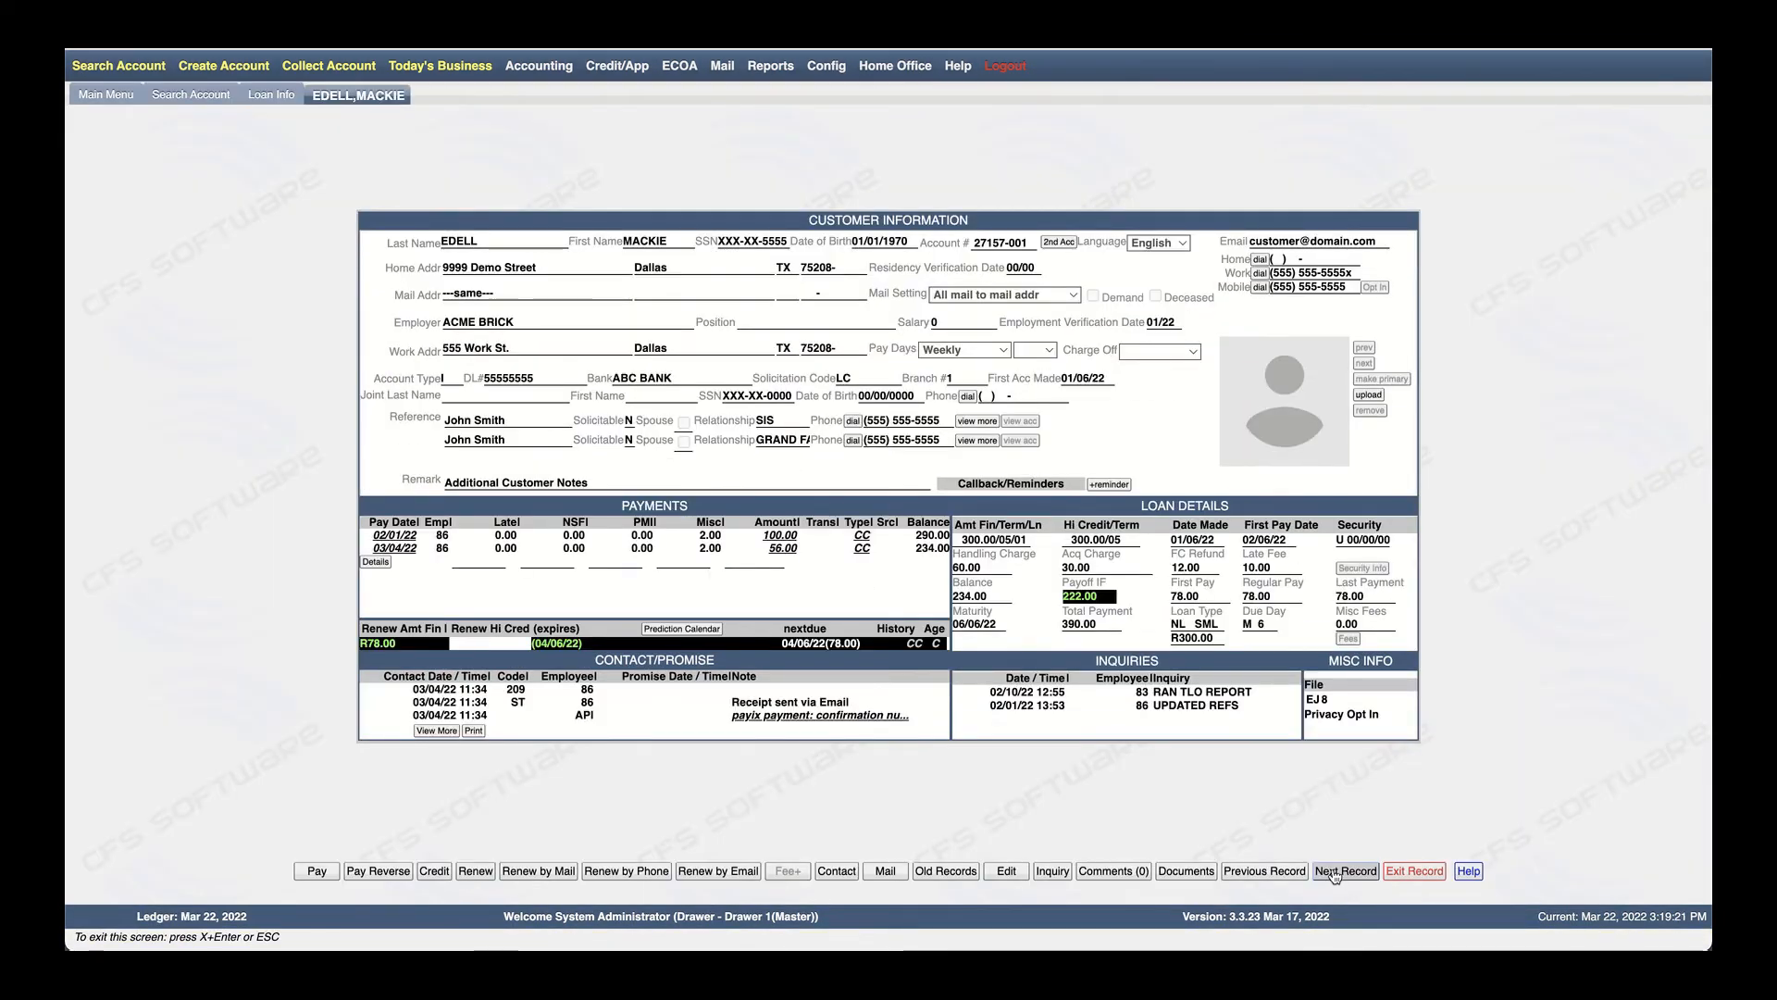
{"action": "left_click", "coordinate": [1334, 875]}
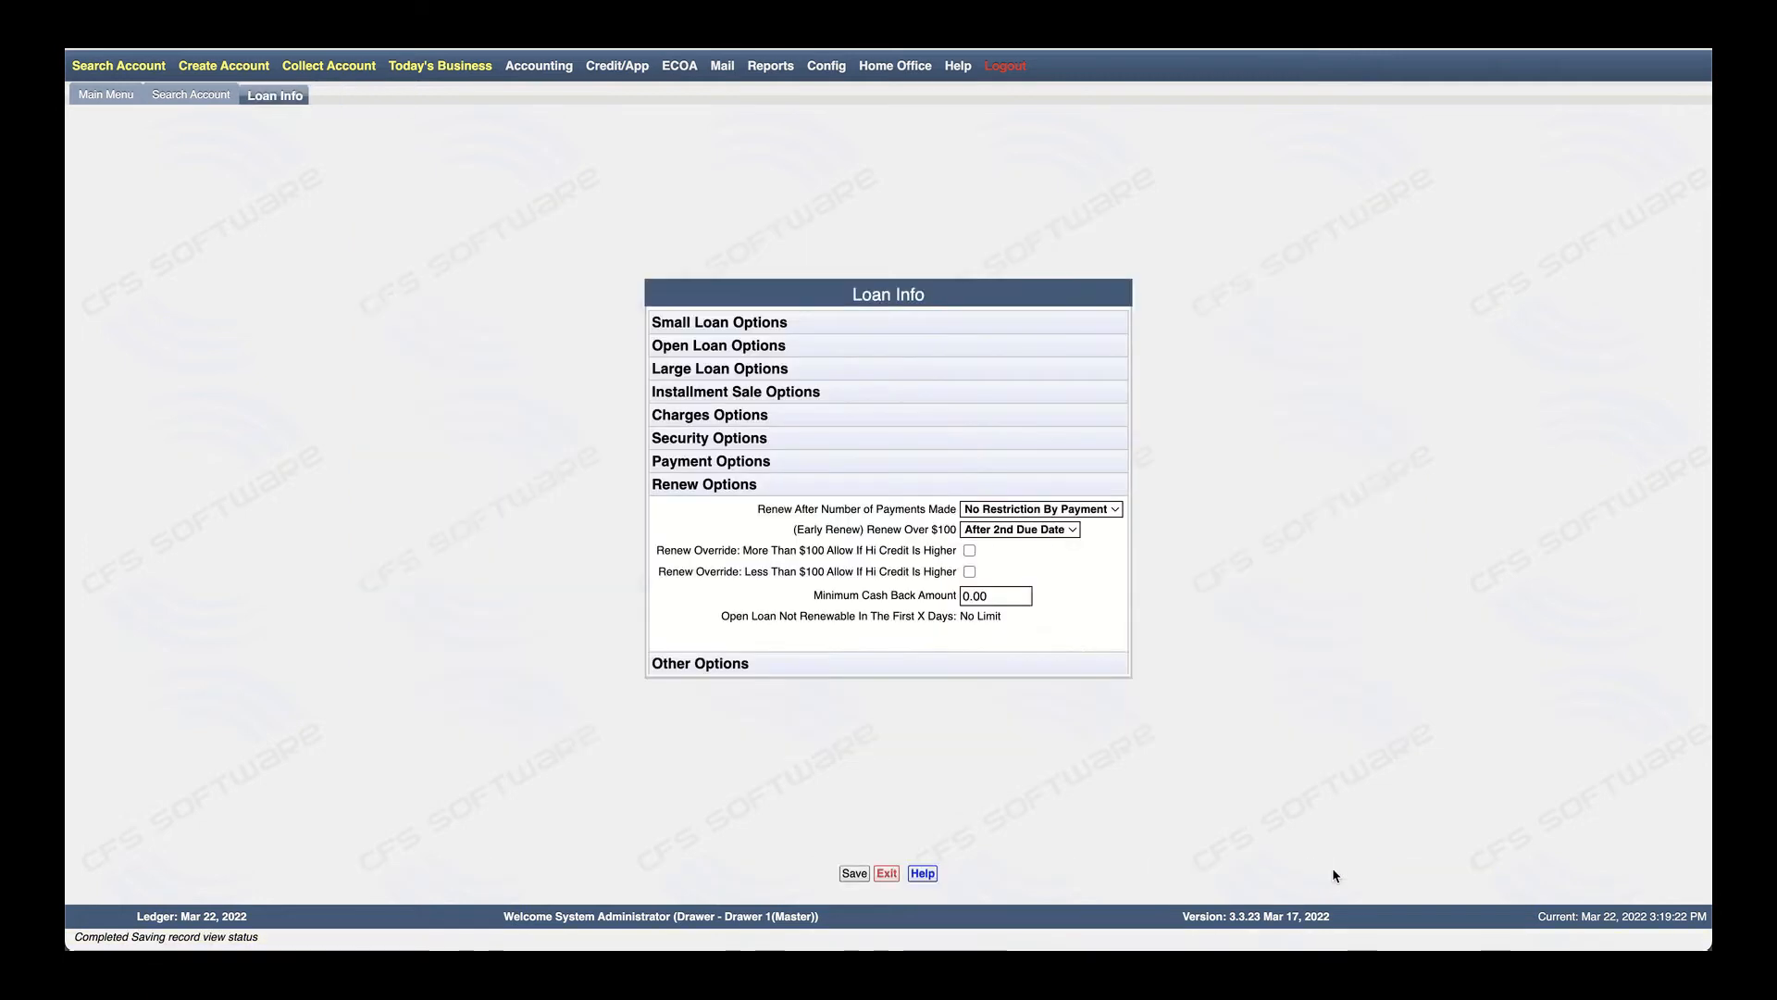
{"action": "left_click", "coordinate": [1334, 874]}
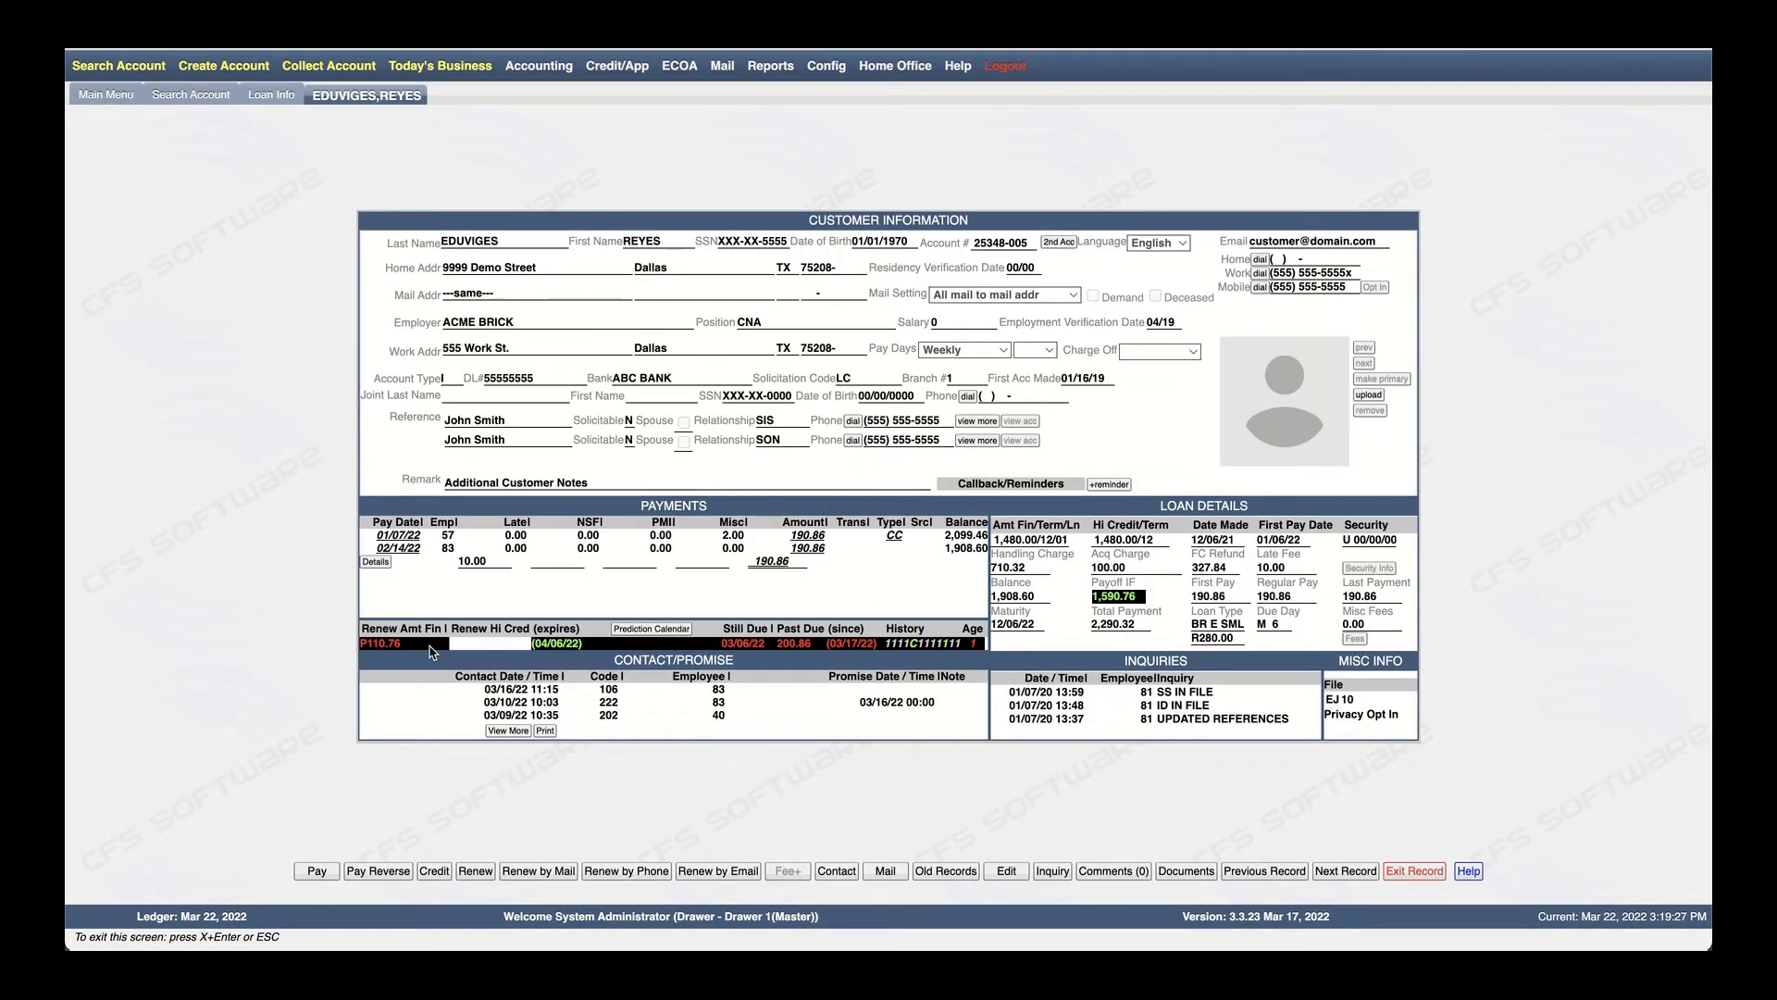
{"action": "left_click_drag", "start_coordinate": [406, 646], "coordinate": [361, 646]}
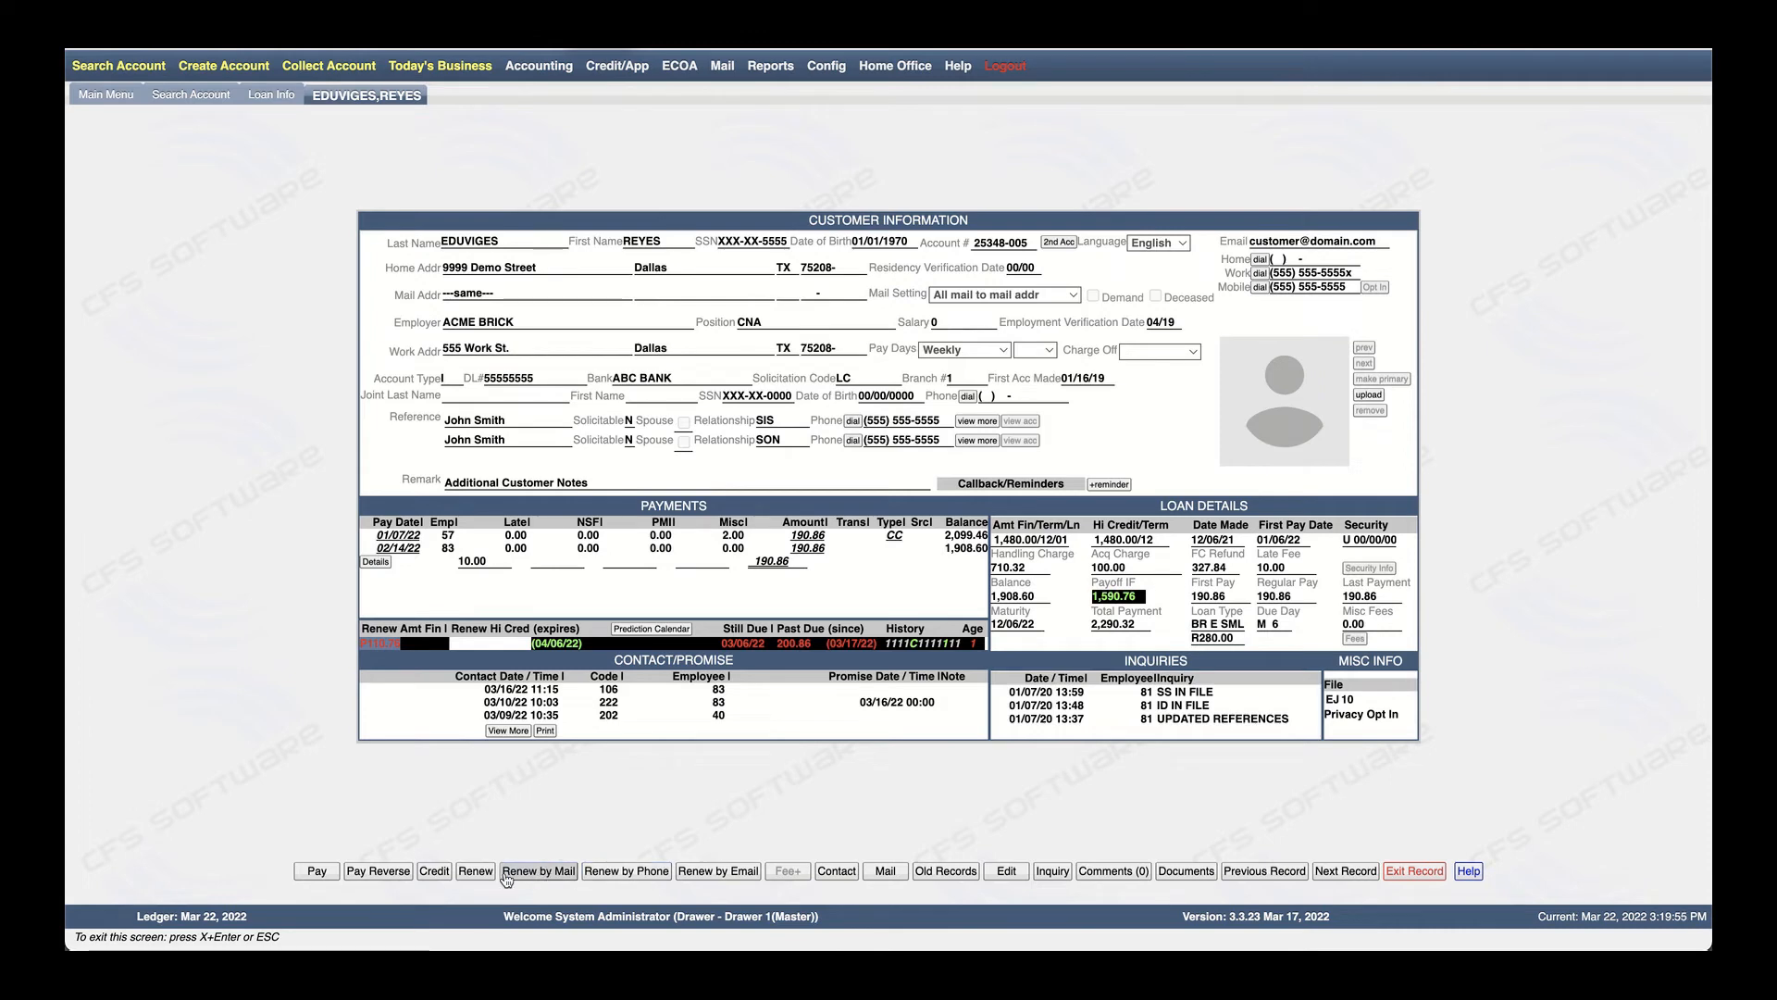
Restart the renewal after a mistyped MLA answer, skip the MLA search, keep the amount financed, and accept the terms
{"action": "left_click", "coordinate": [475, 872]}
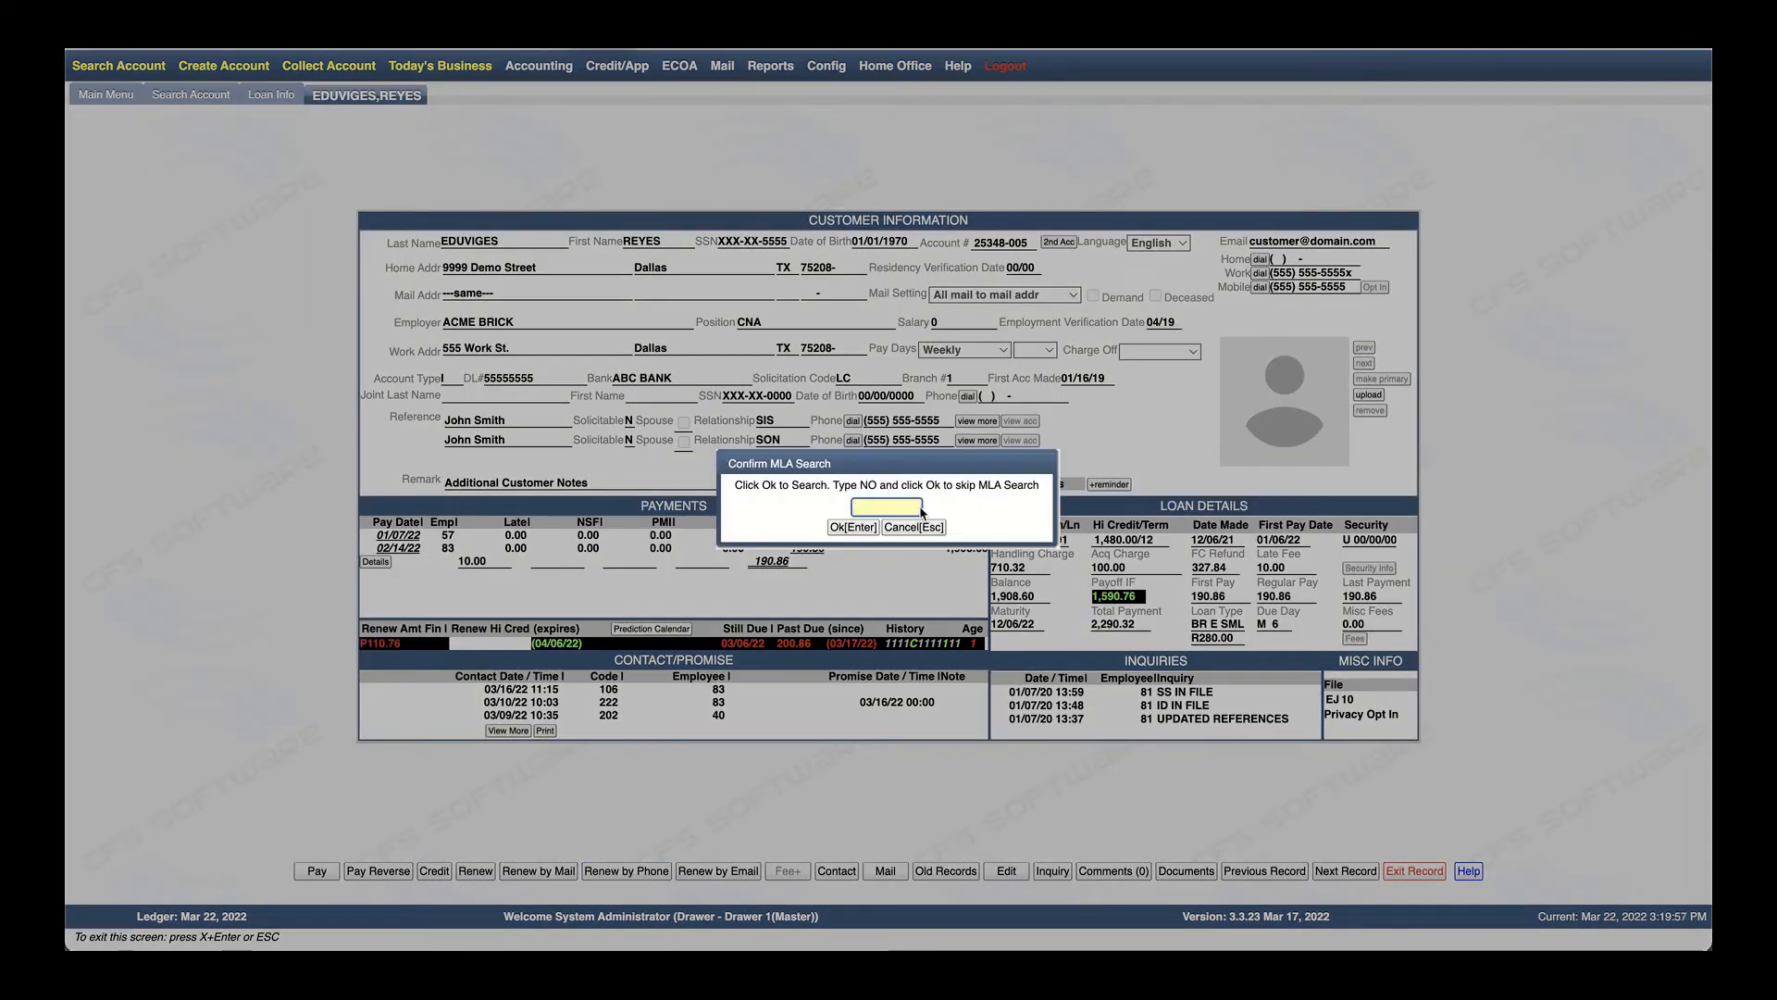
{"action": "type", "text": "NON"}
{"action": "key", "text": "Return"}
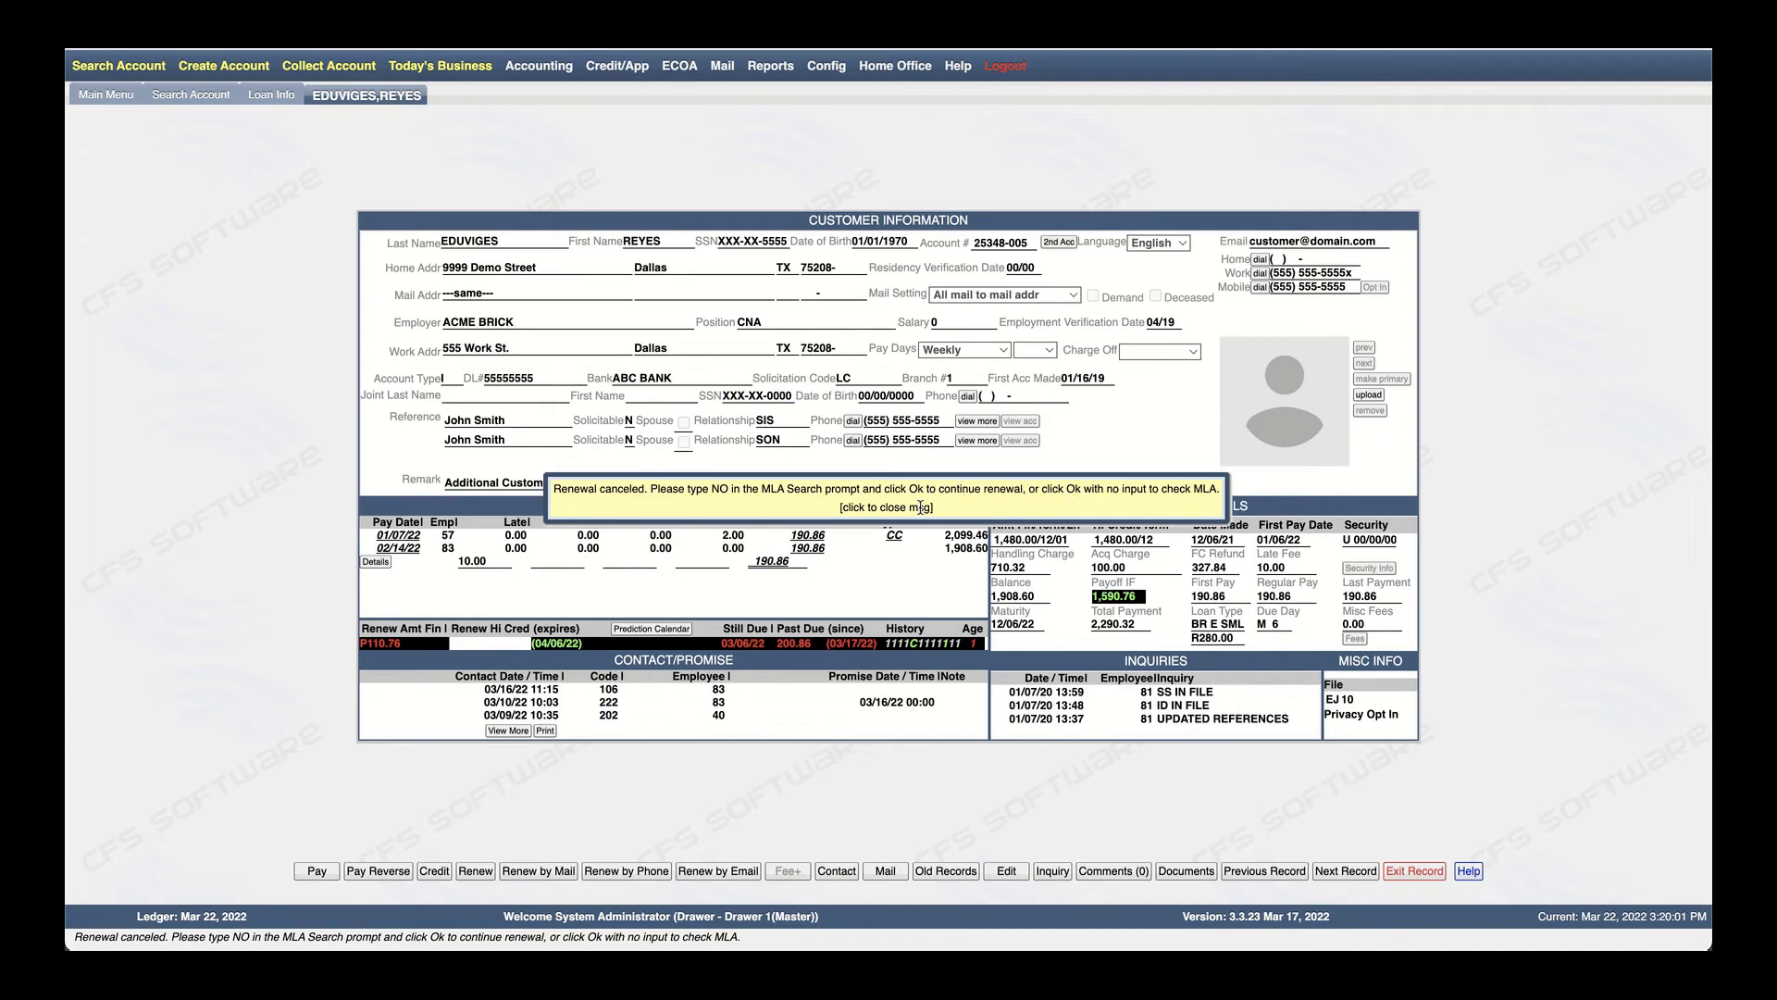
{"action": "left_click", "coordinate": [892, 502]}
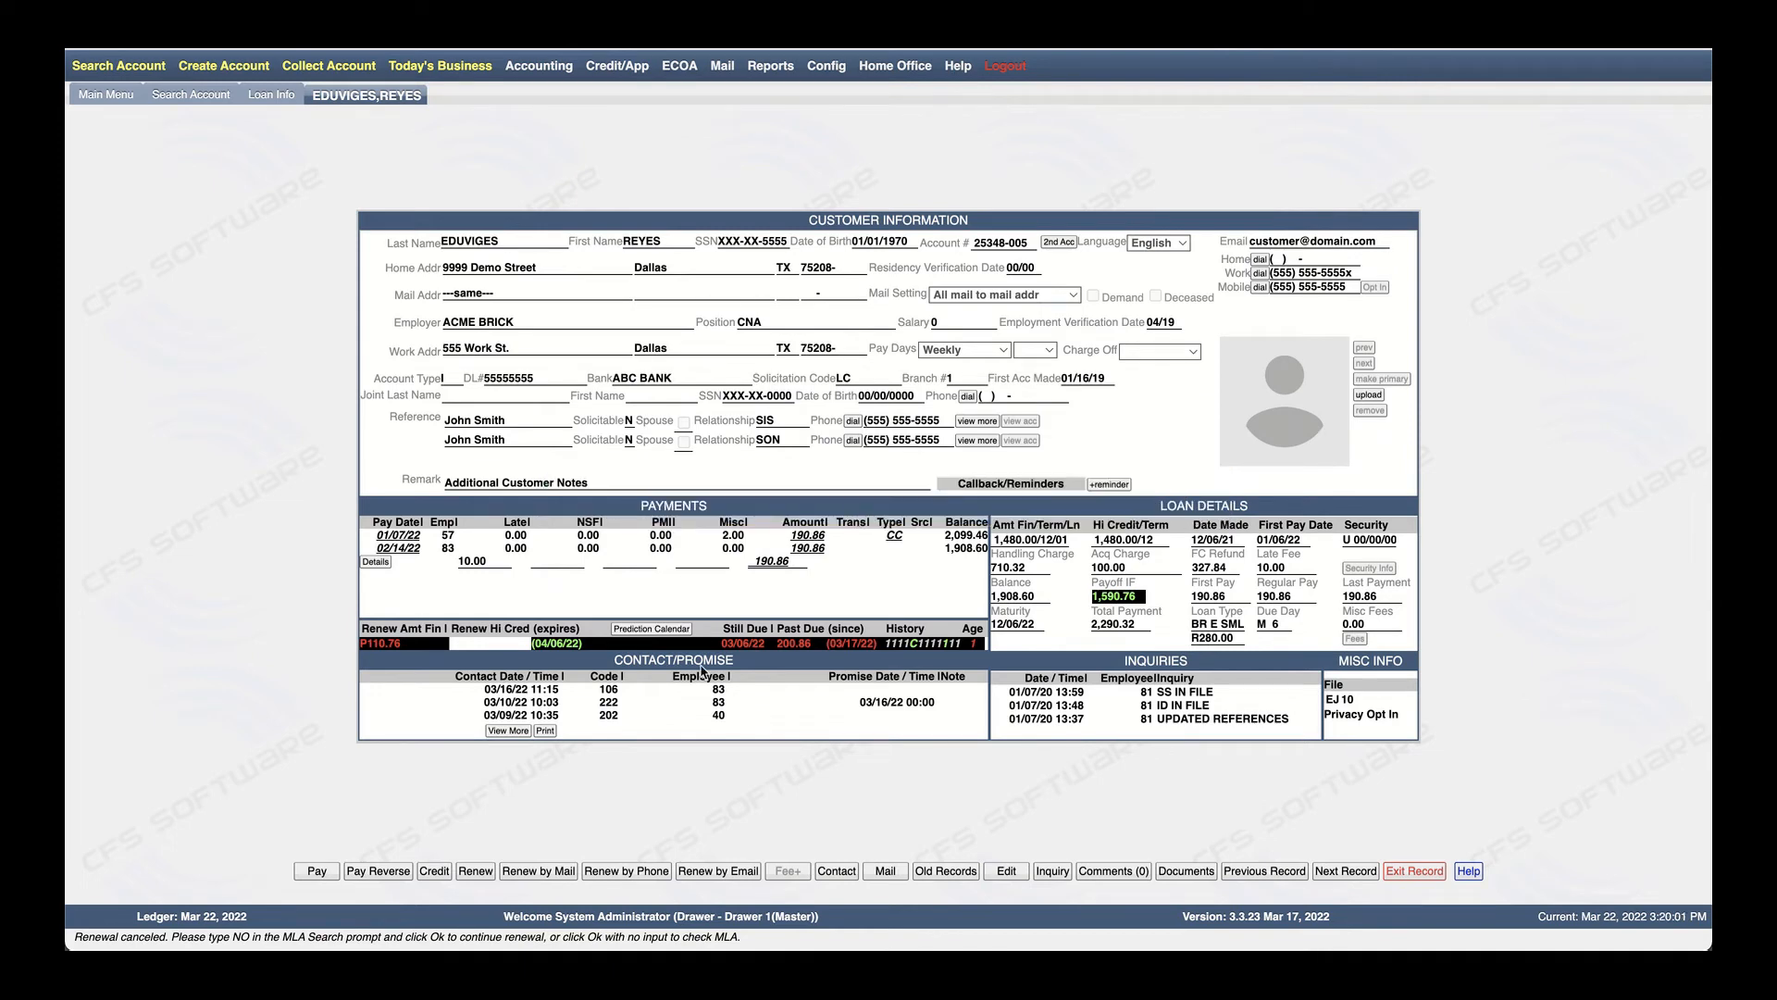
{"action": "left_click", "coordinate": [474, 872]}
{"action": "type", "text": "NO"}
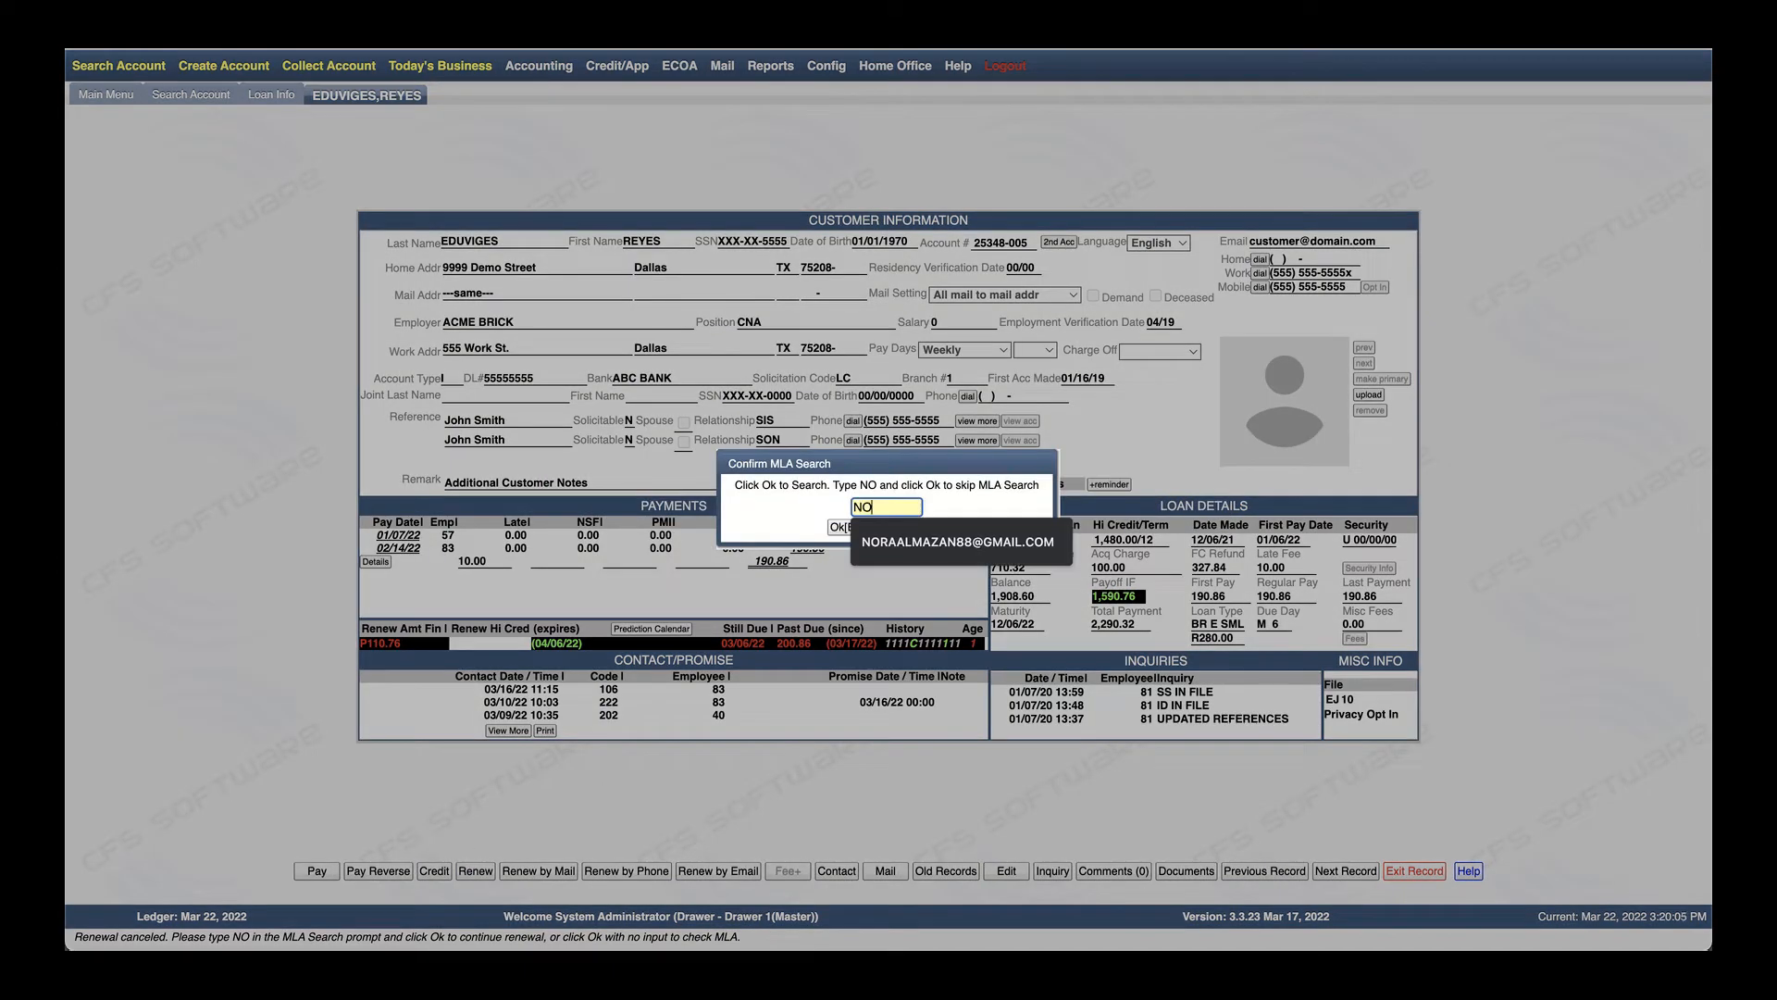
{"action": "key", "text": "Return"}
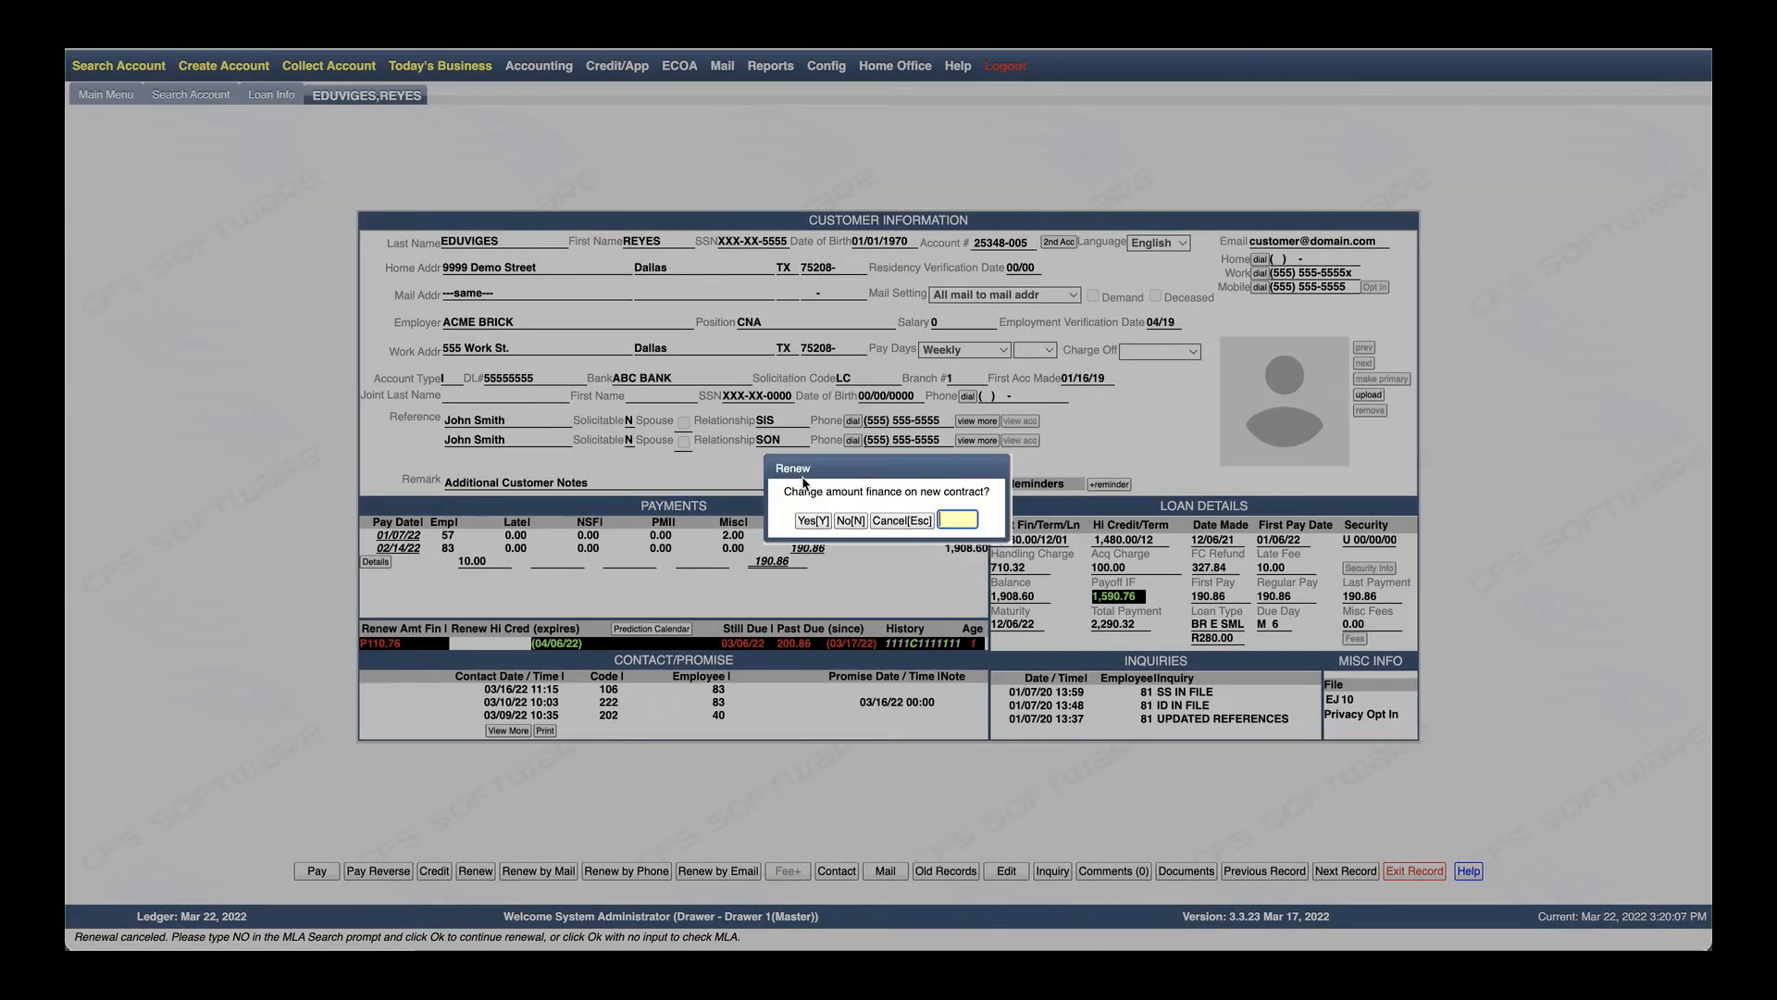
{"action": "left_click", "coordinate": [811, 521]}
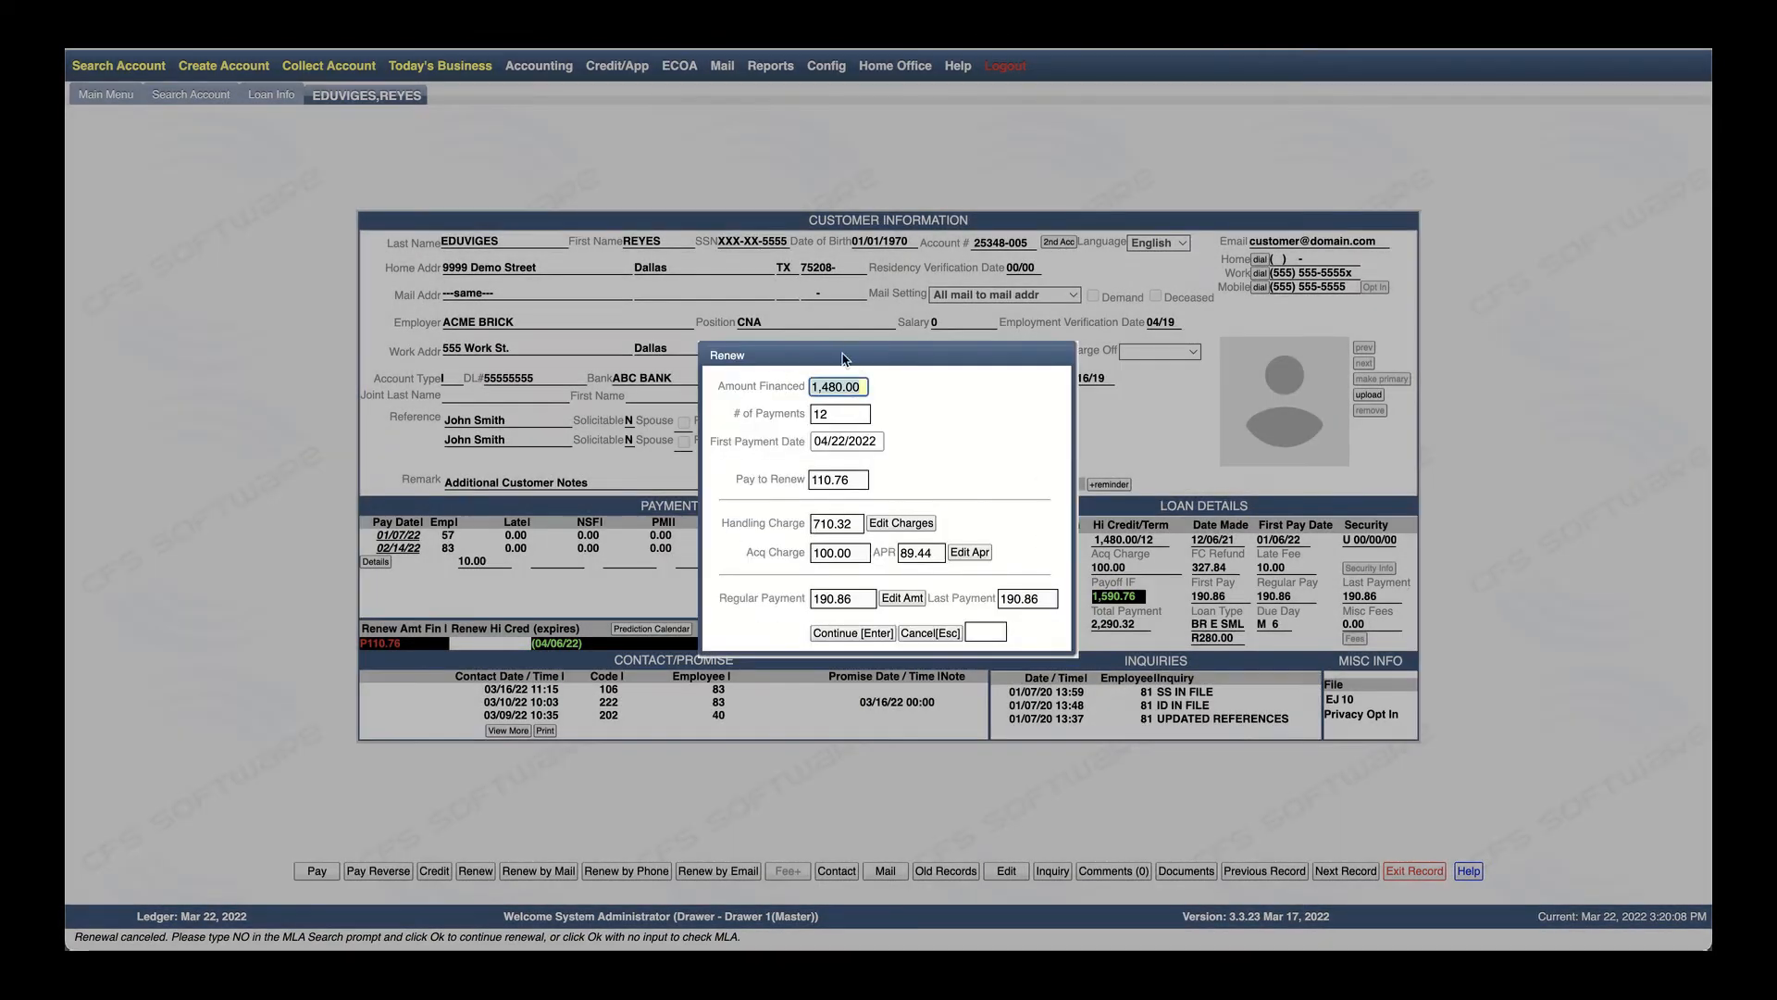
{"action": "left_click", "coordinate": [831, 633]}
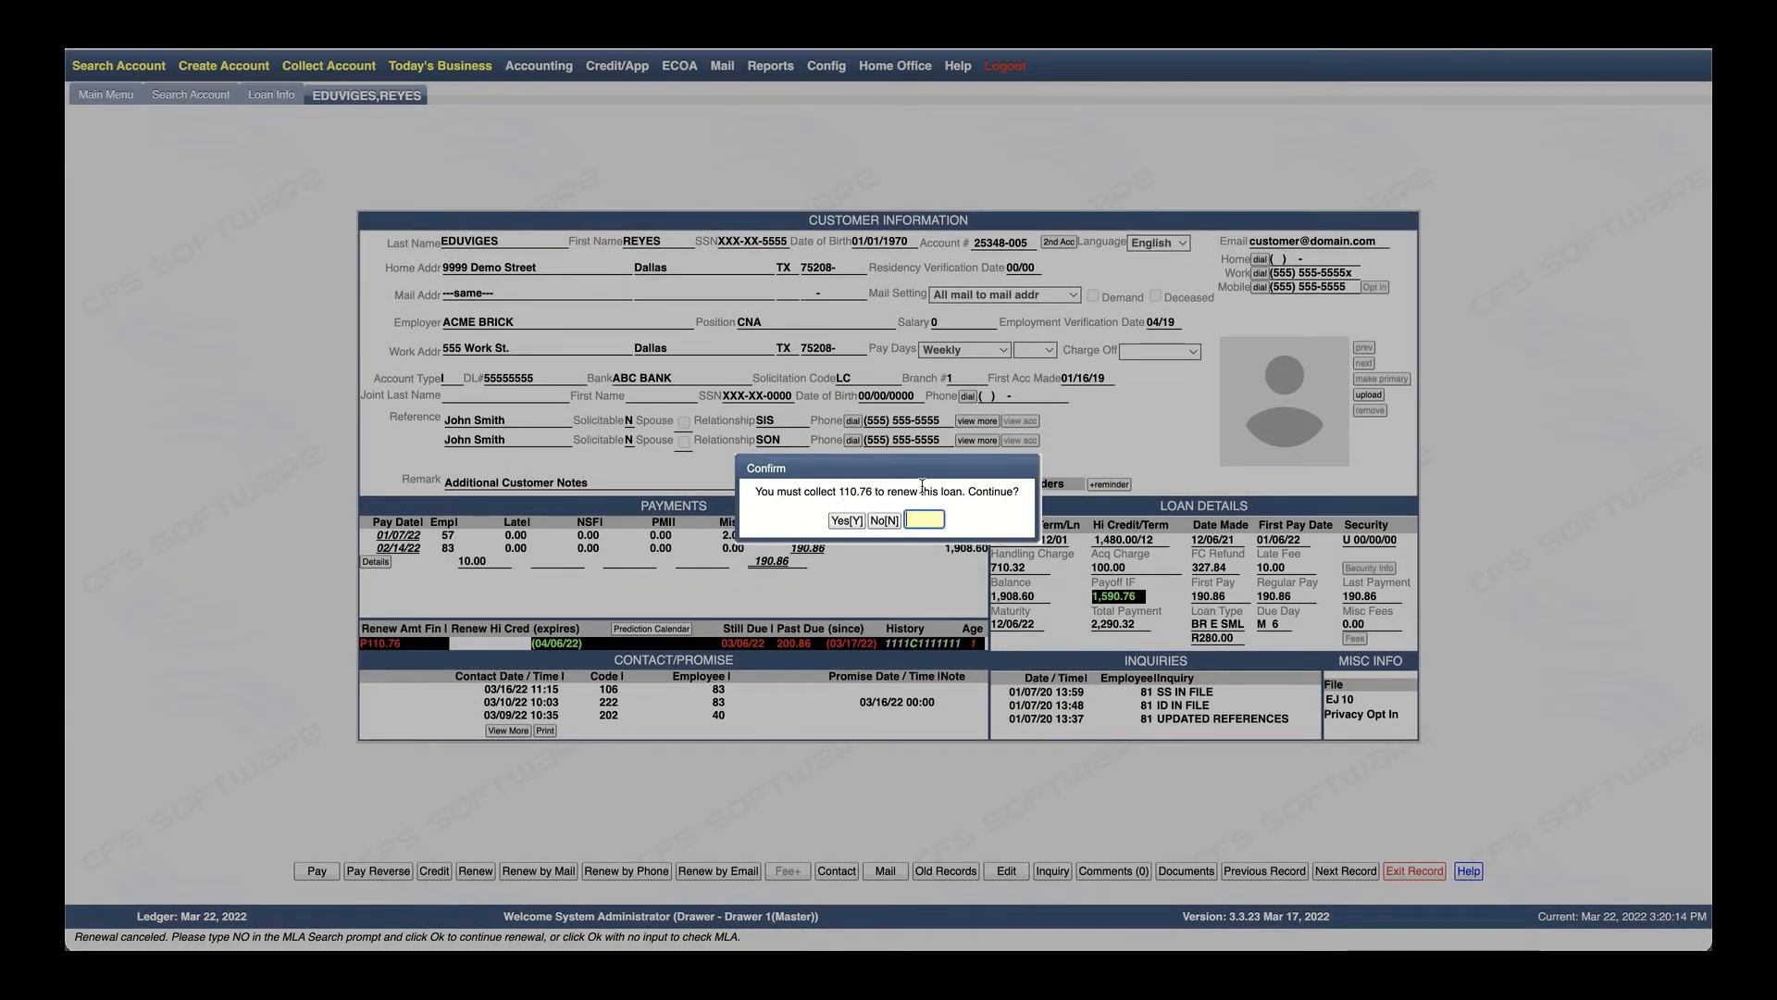
Collect the 110.76 cash renewal payment and confirm the new loan documents
{"action": "left_click", "coordinate": [837, 522]}
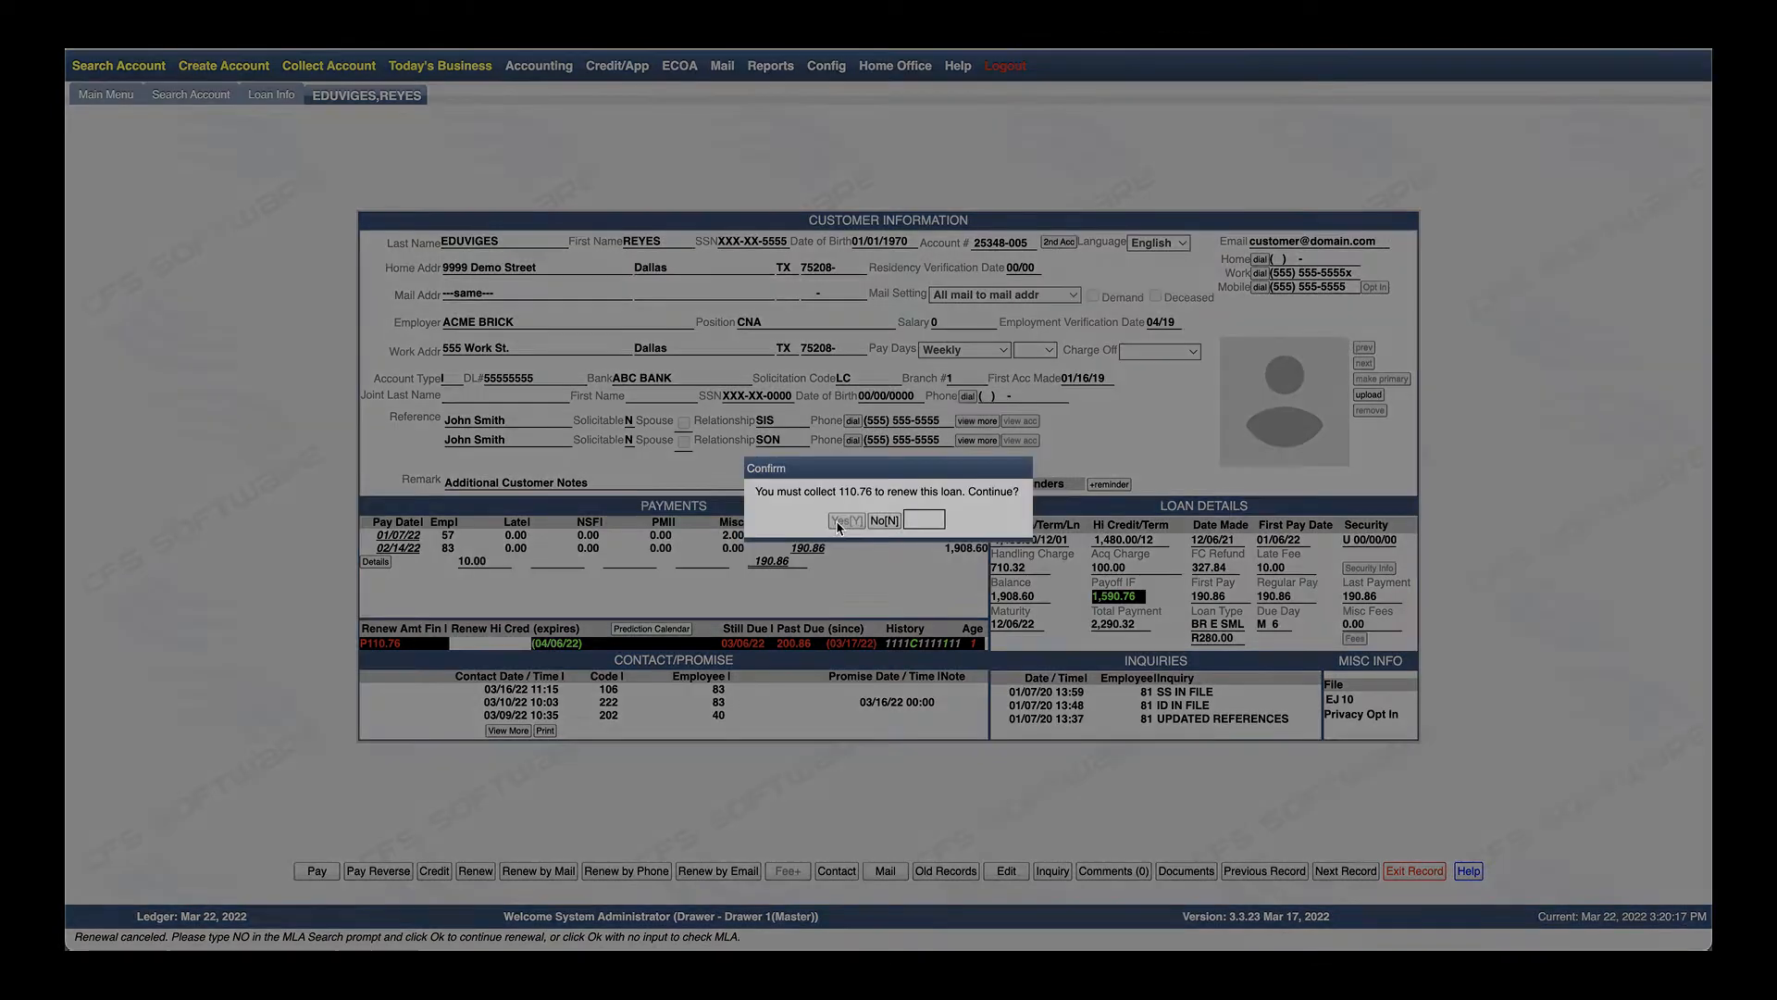
{"action": "type", "text": "11"}
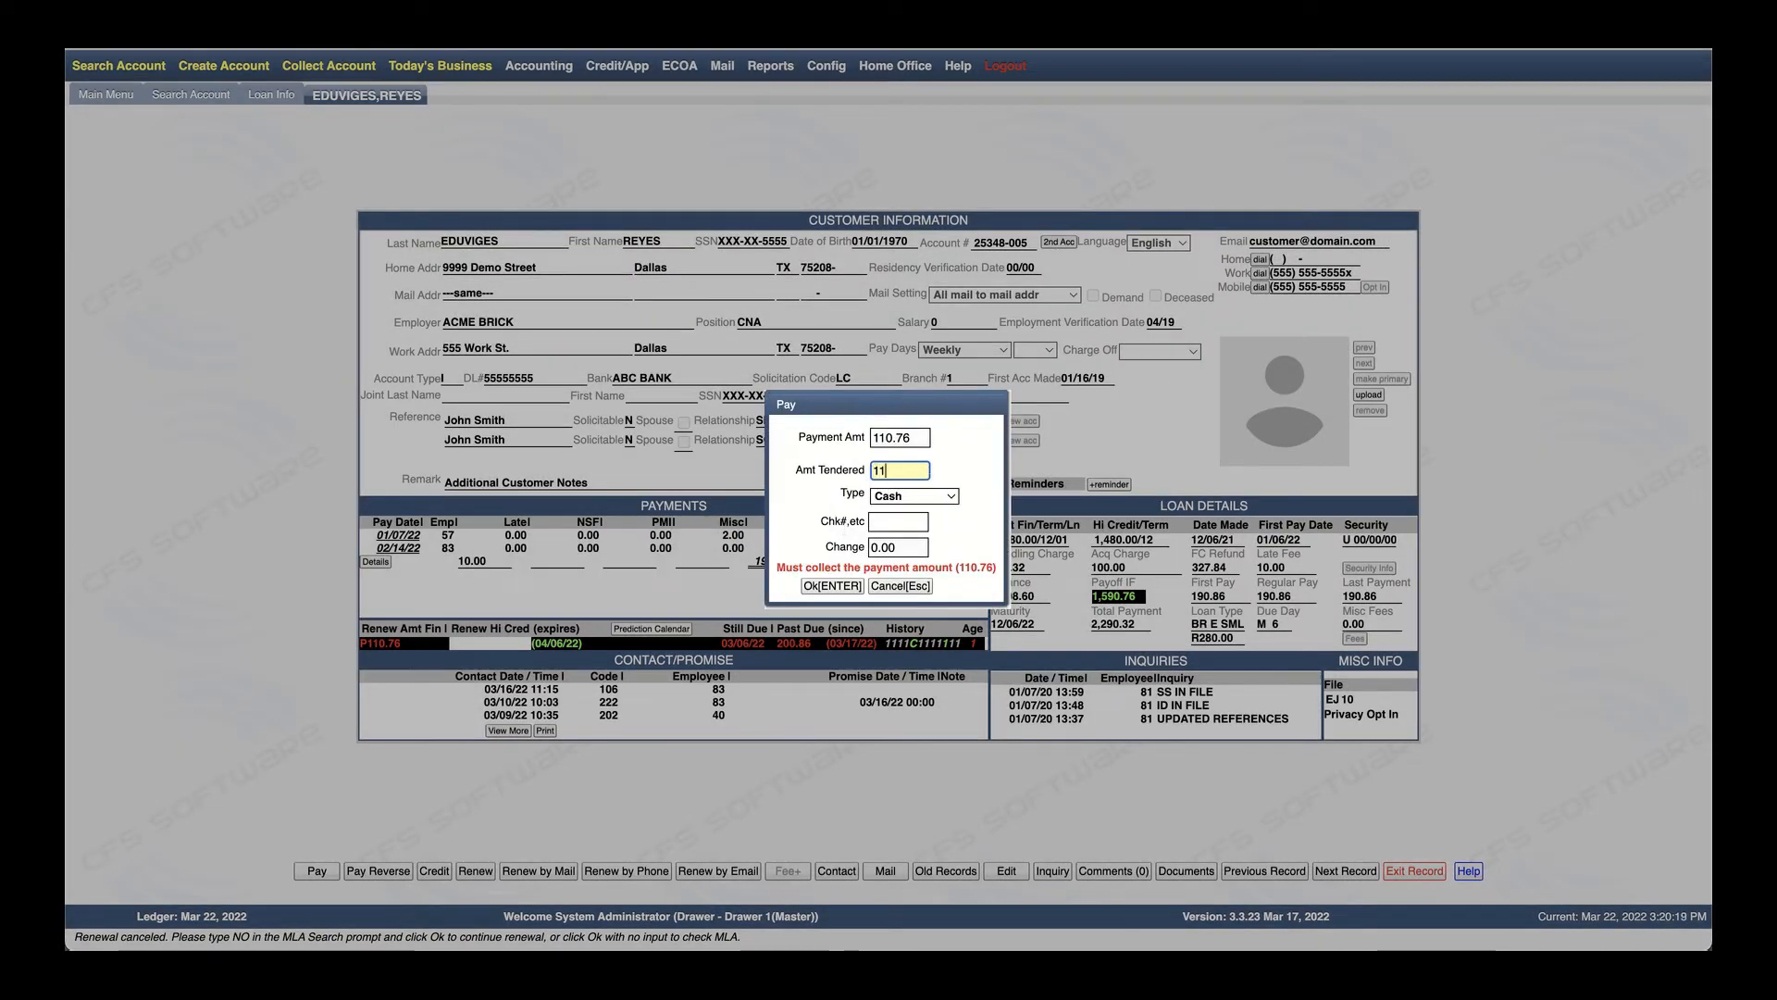
{"action": "type", "text": "0.76"}
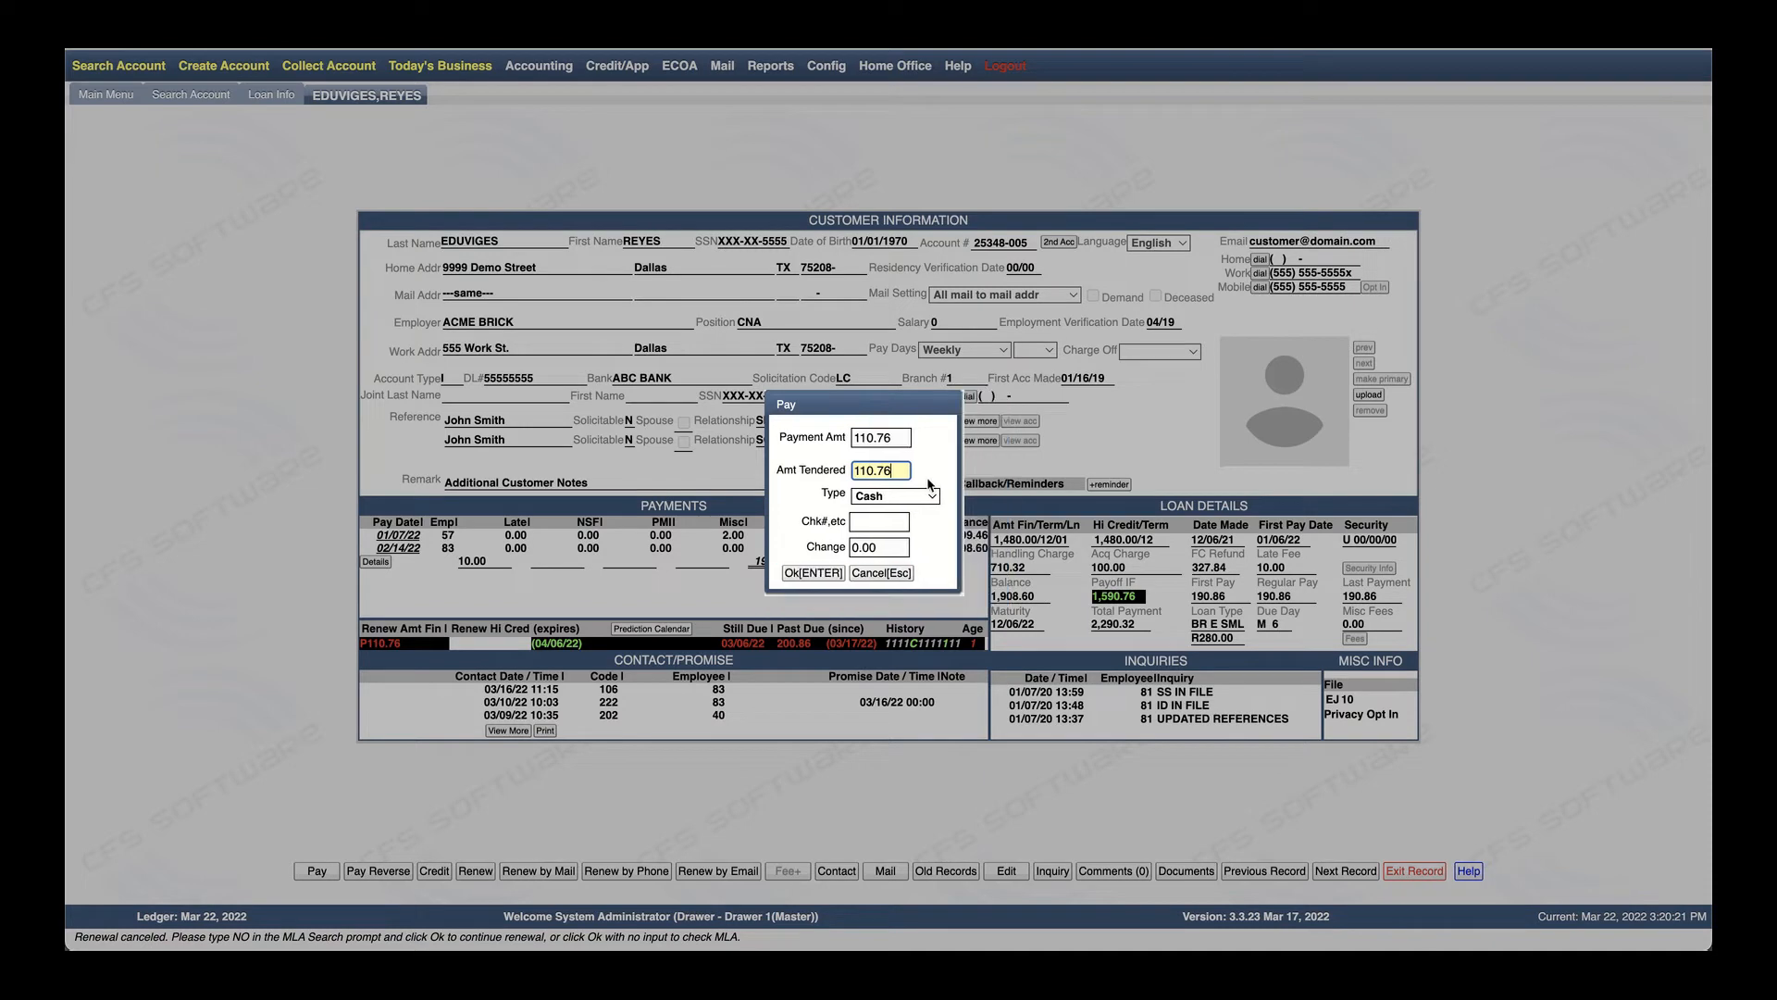
{"action": "left_click", "coordinate": [796, 574]}
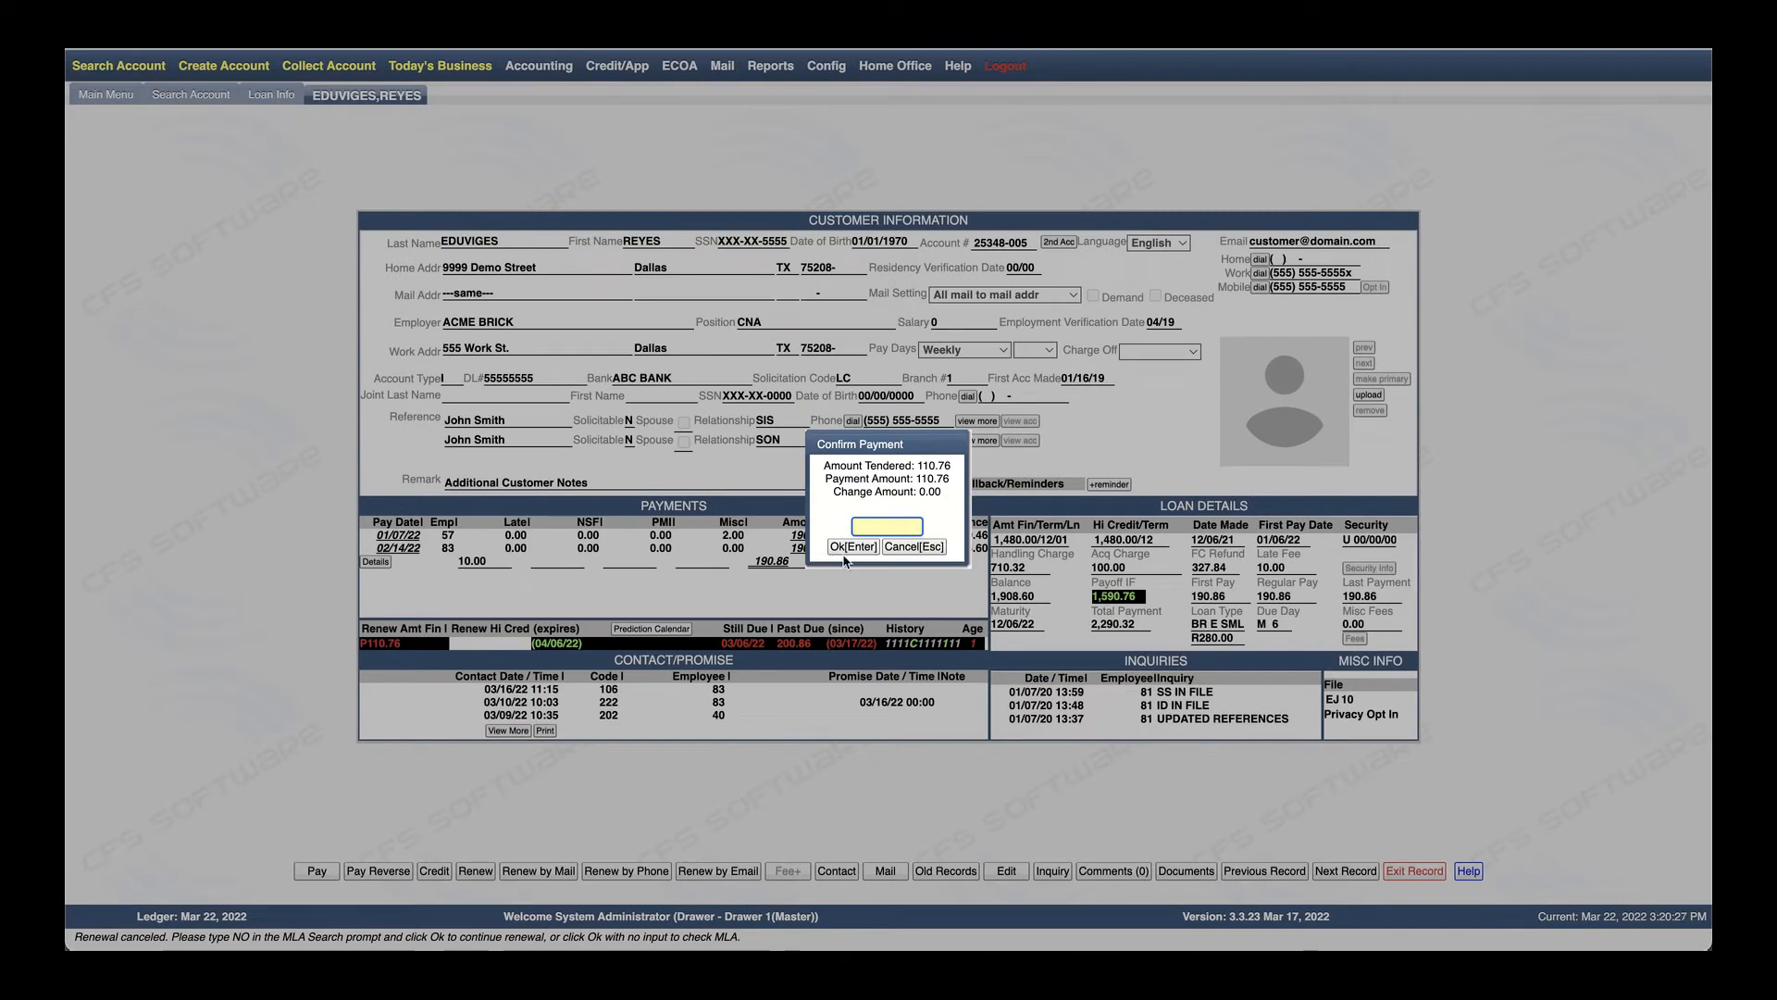
{"action": "left_click", "coordinate": [849, 547]}
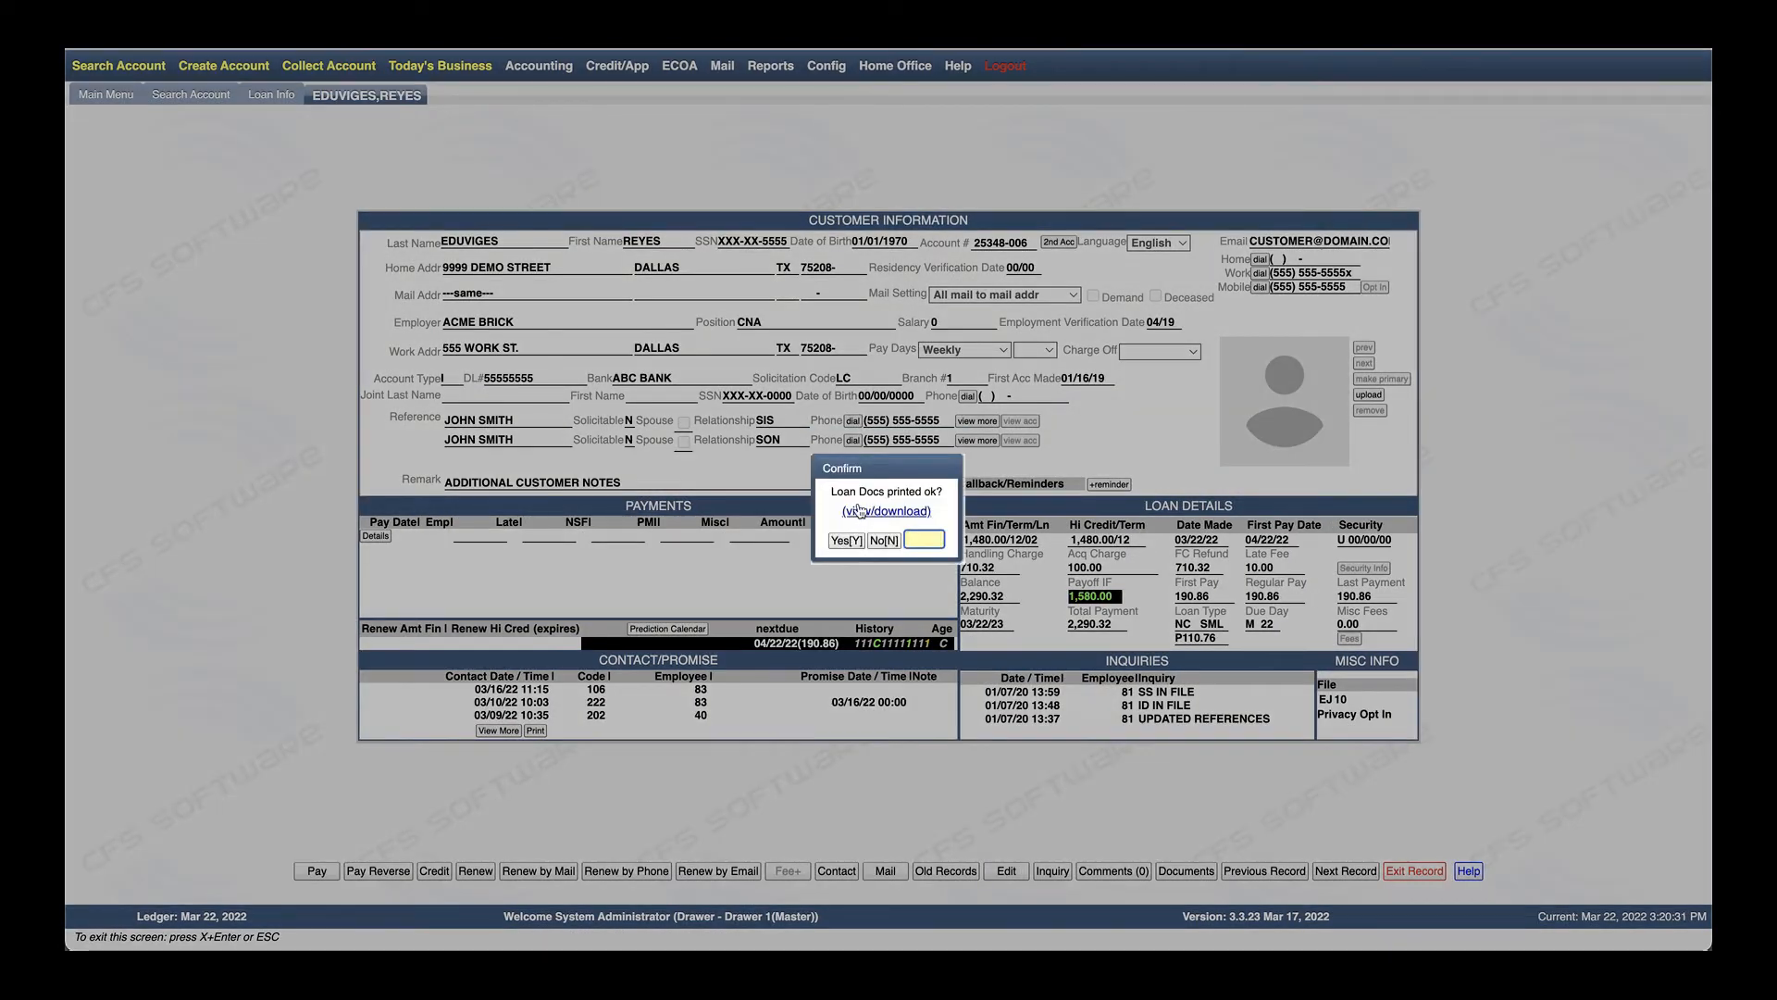
{"action": "left_click", "coordinate": [858, 508]}
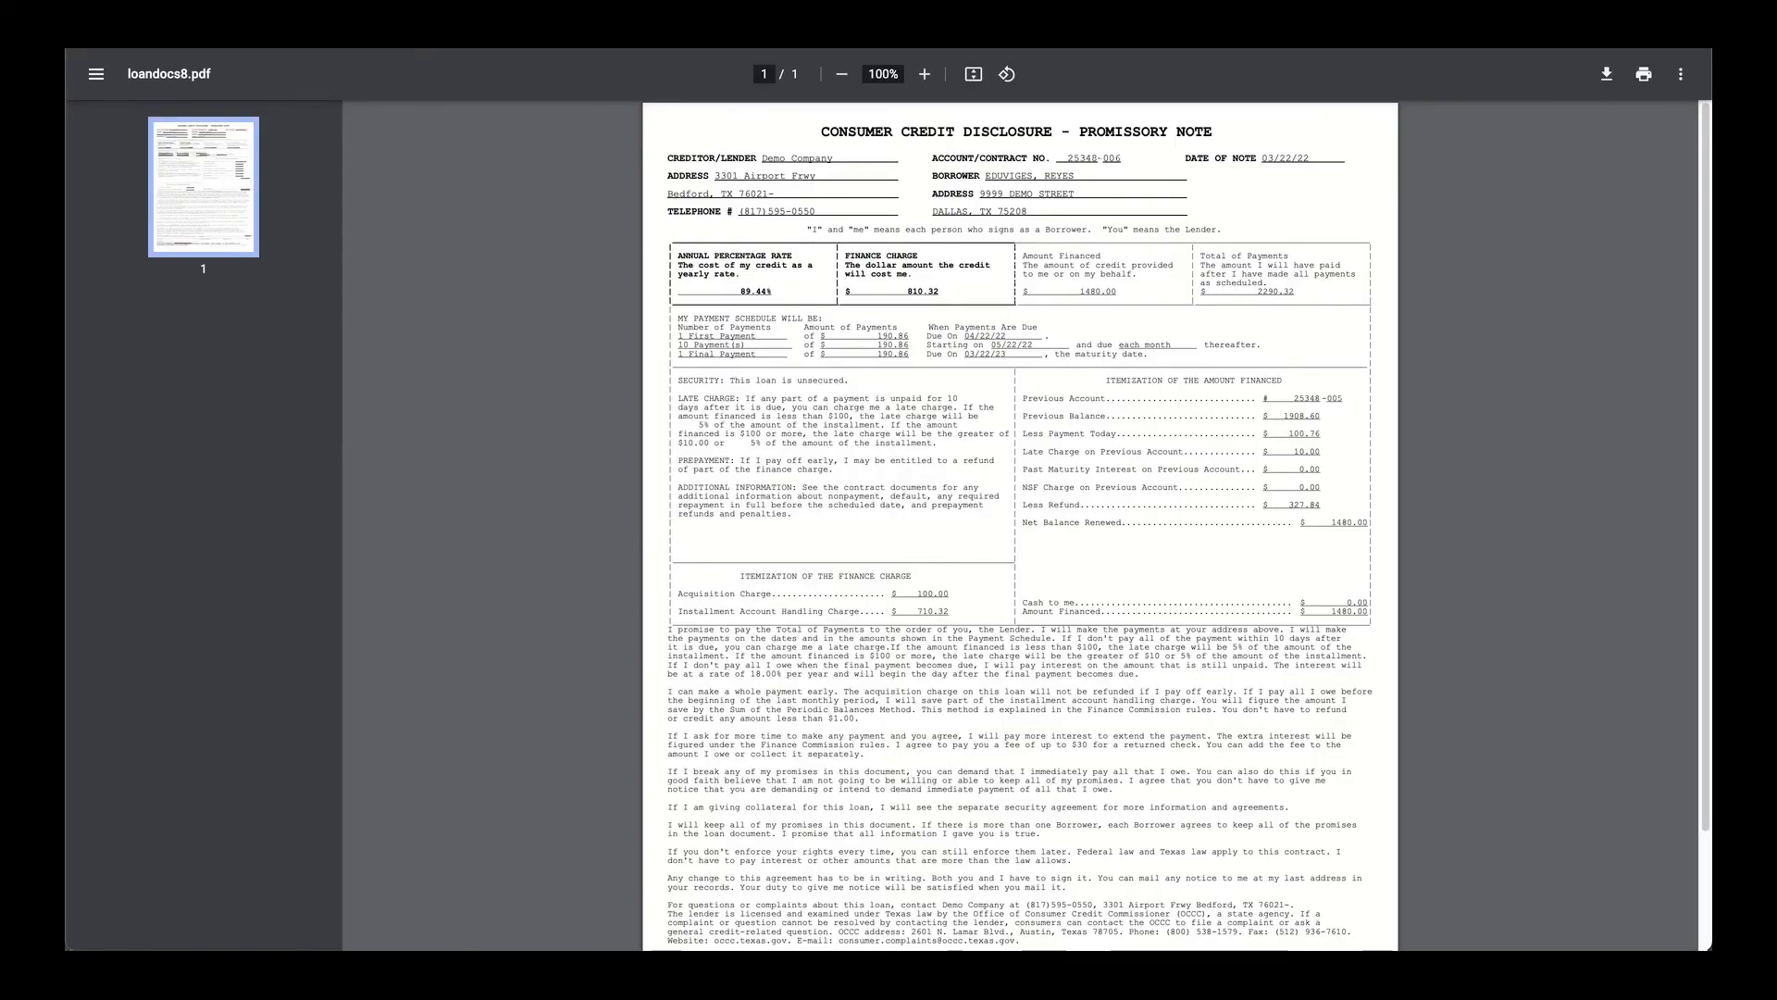
{"action": "key", "text": "super+w"}
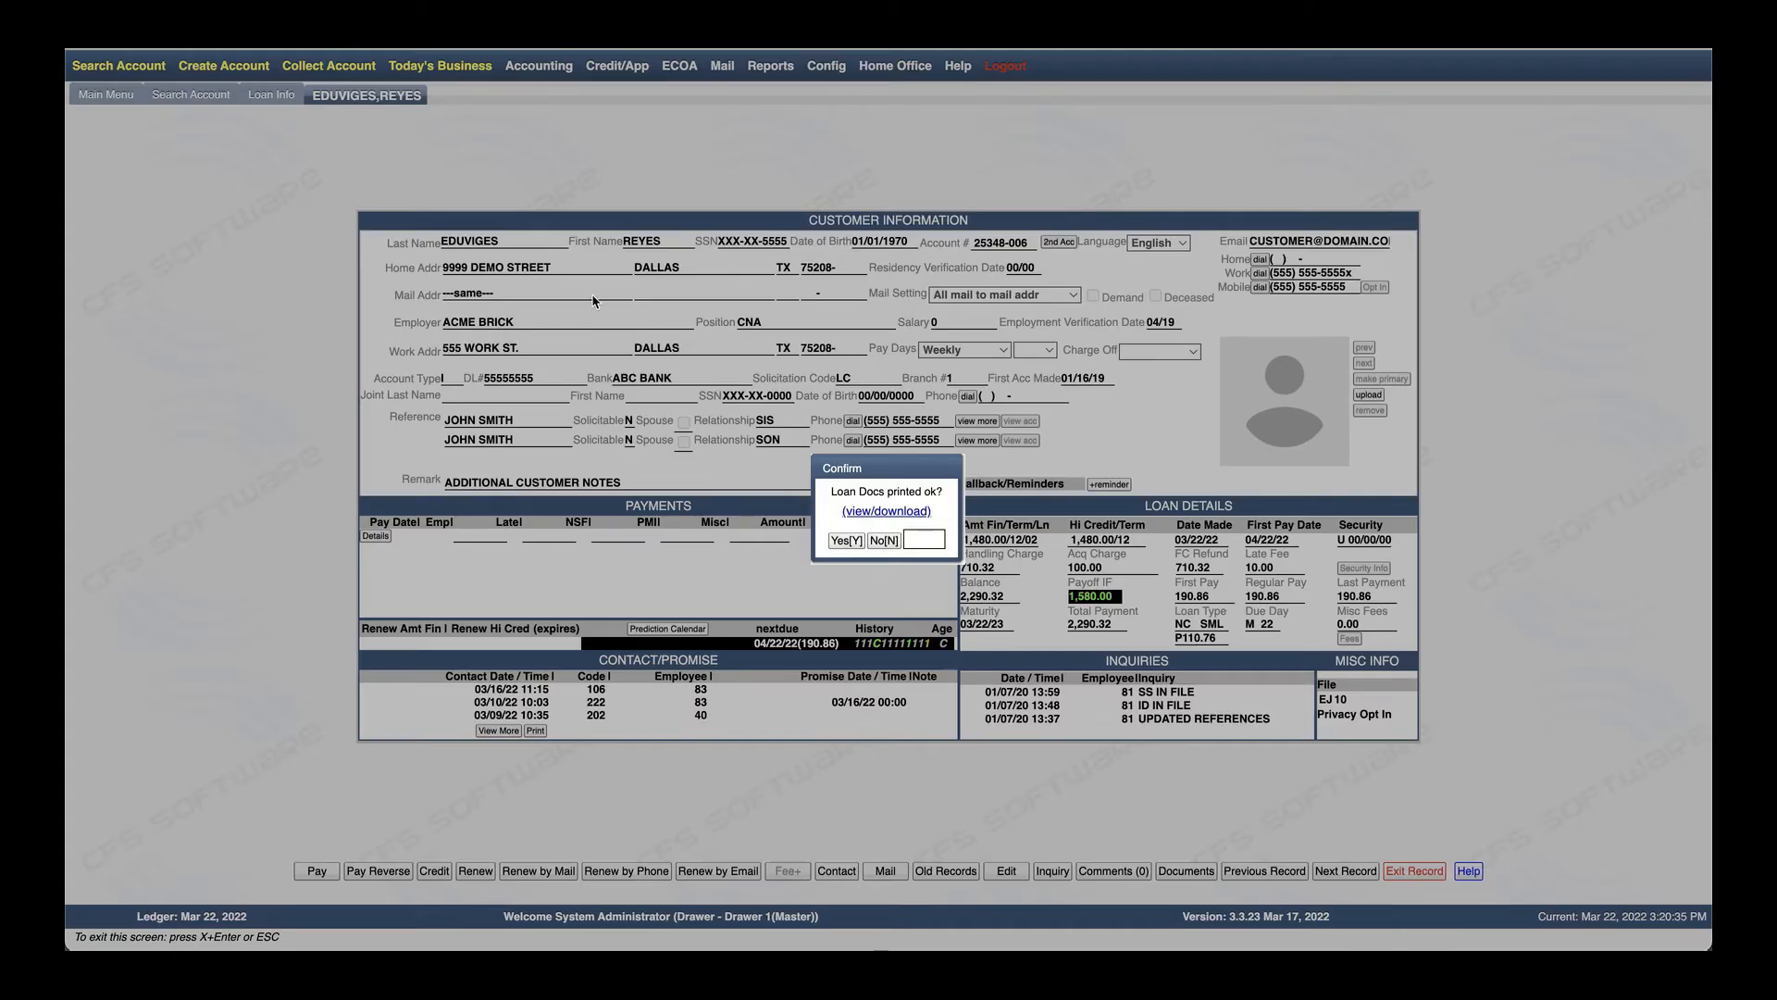
{"action": "left_click", "coordinate": [844, 541]}
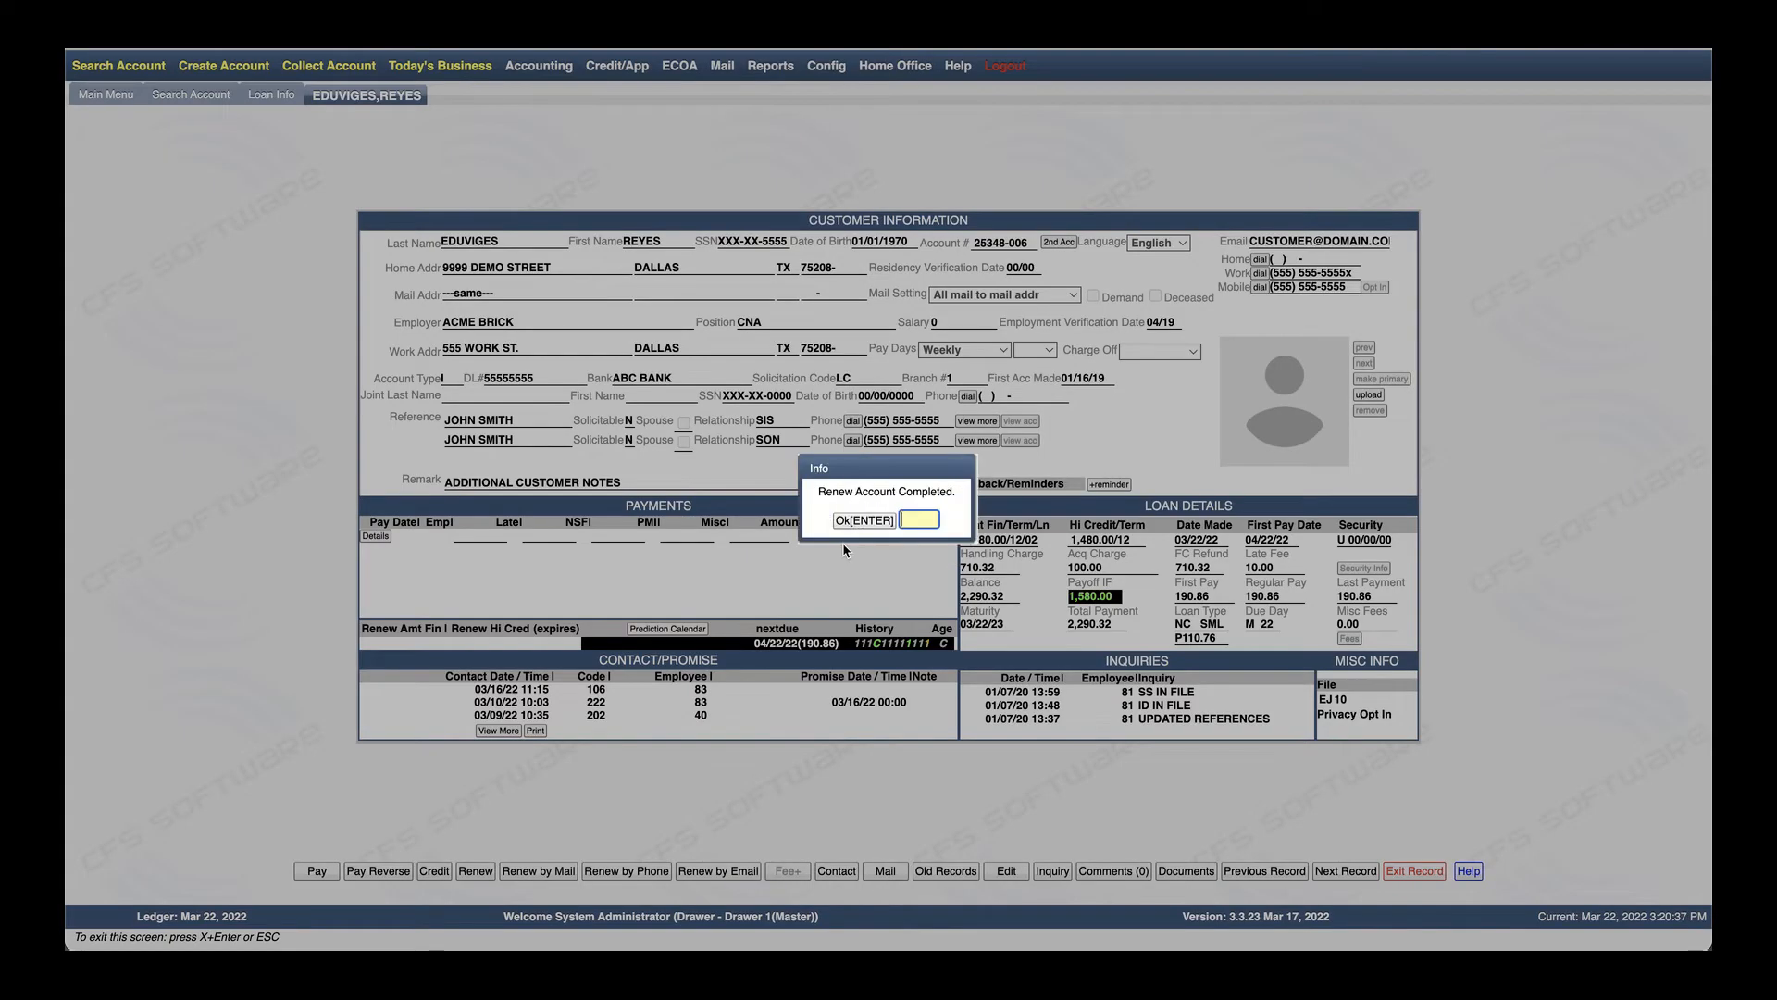
Close the renewal-completed notice, skim the Renewals help page, and advance to the next customer (P22.31)
{"action": "left_click", "coordinate": [860, 521]}
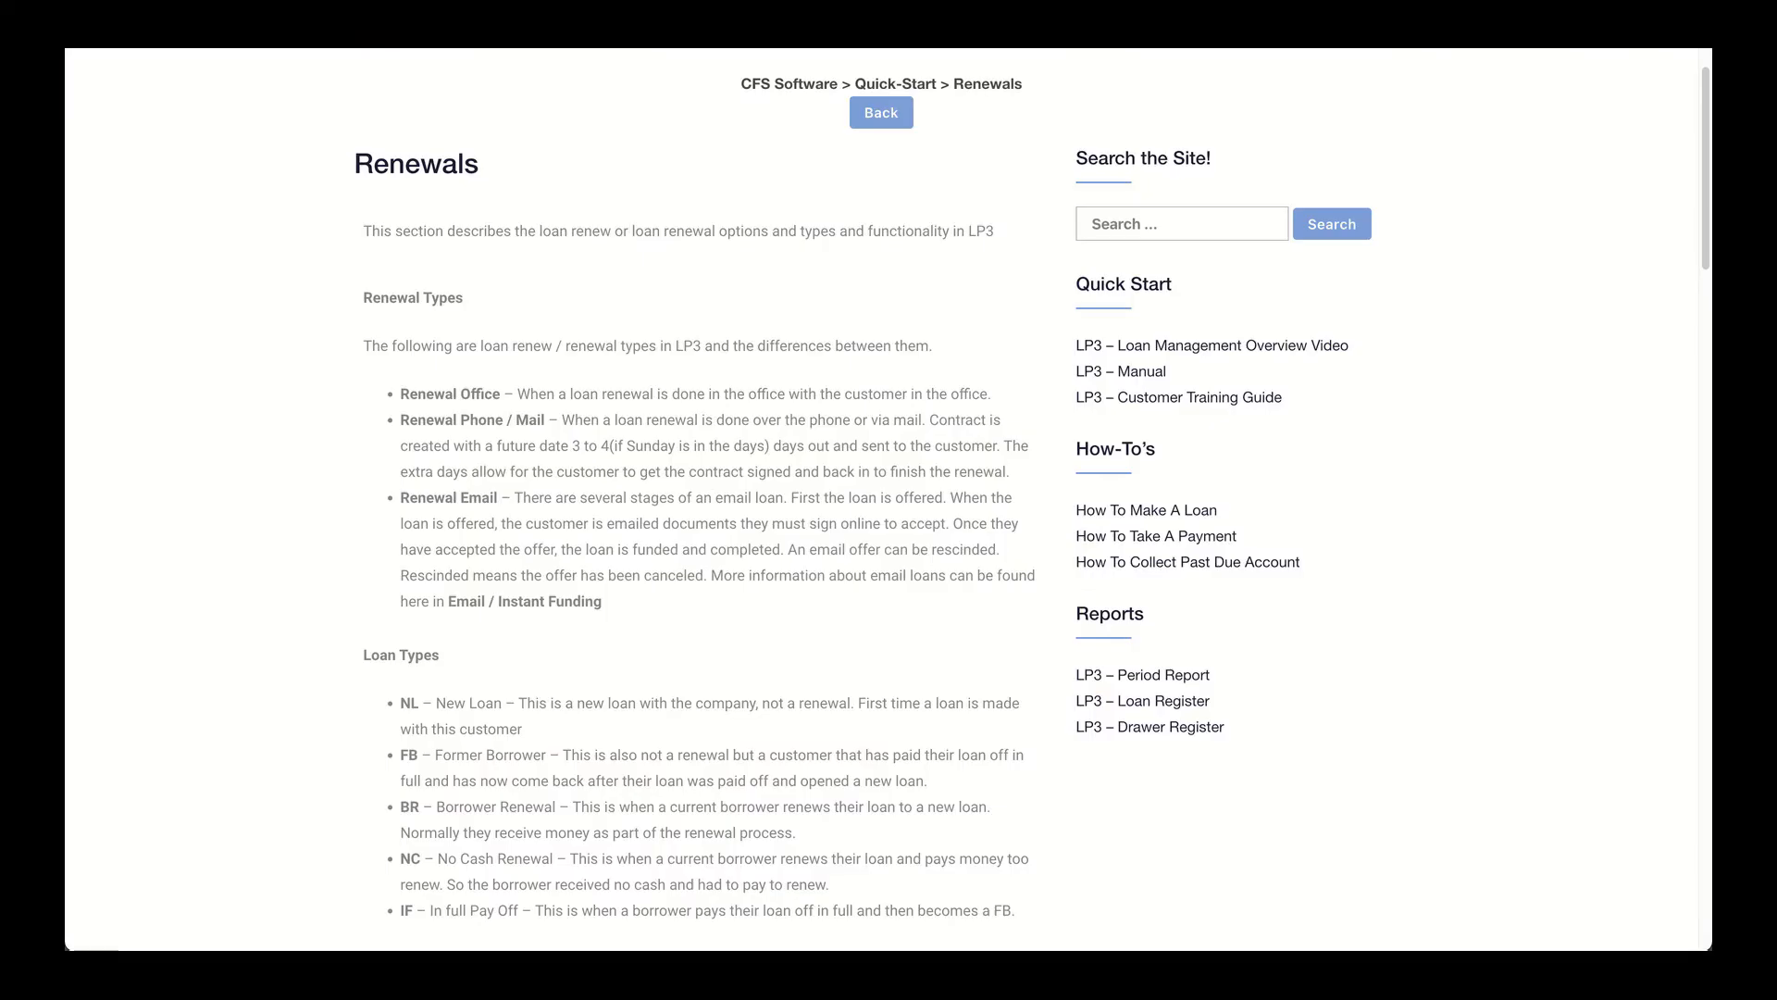
{"action": "scroll", "coordinate": [462, 803], "scroll_direction": "down", "scroll_amount": 1}
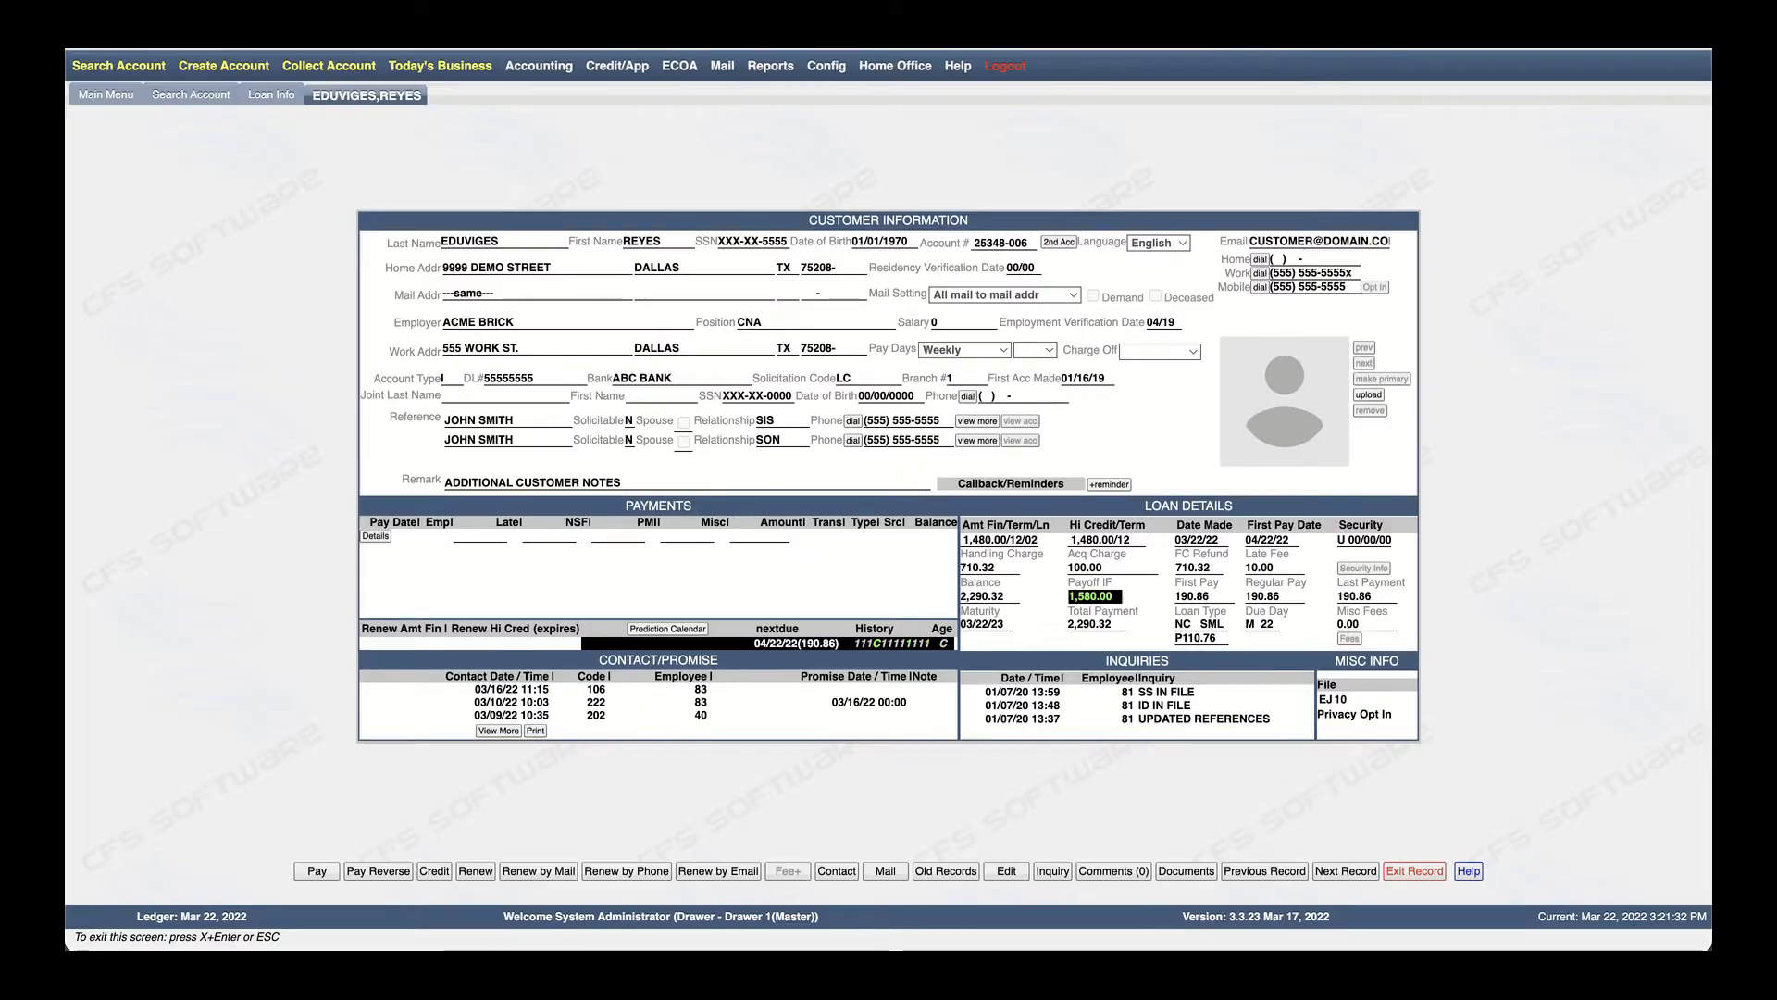
{"action": "left_click", "coordinate": [1344, 870]}
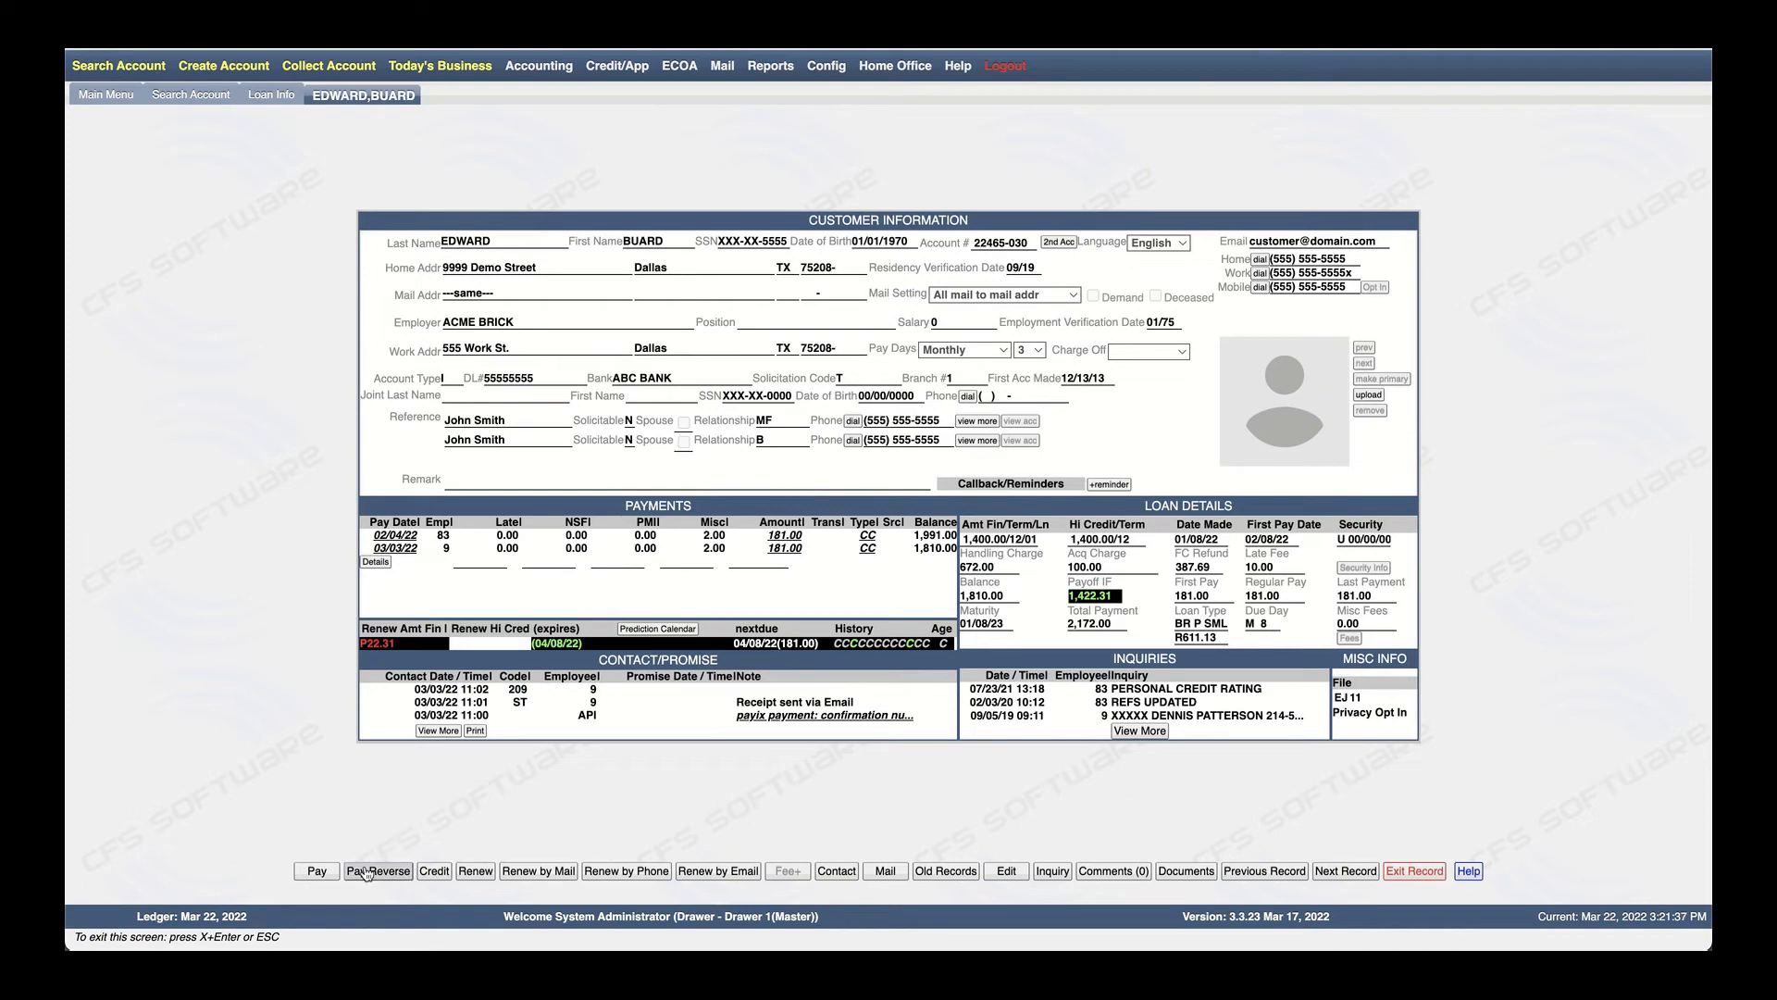
Pay off the loan with 1422.31 cash as payment amount and amount tendered, and e-mail the receipt
{"action": "left_click", "coordinate": [315, 871]}
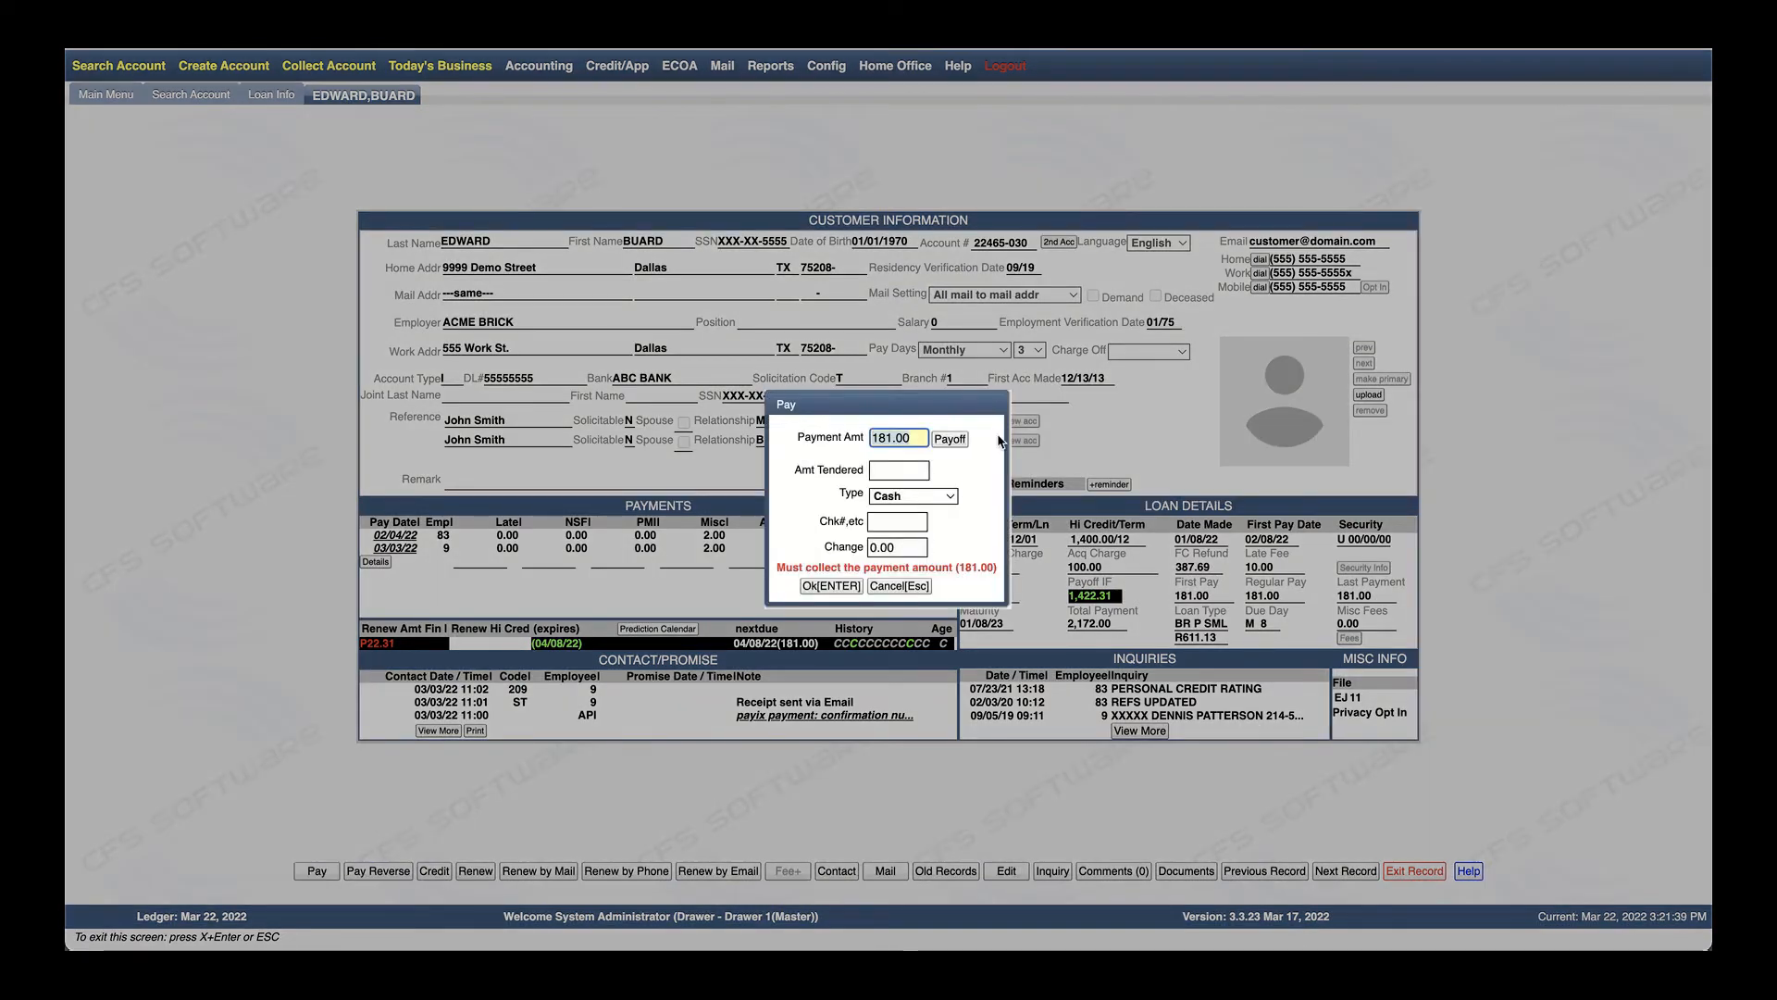
{"action": "left_click", "coordinate": [895, 472]}
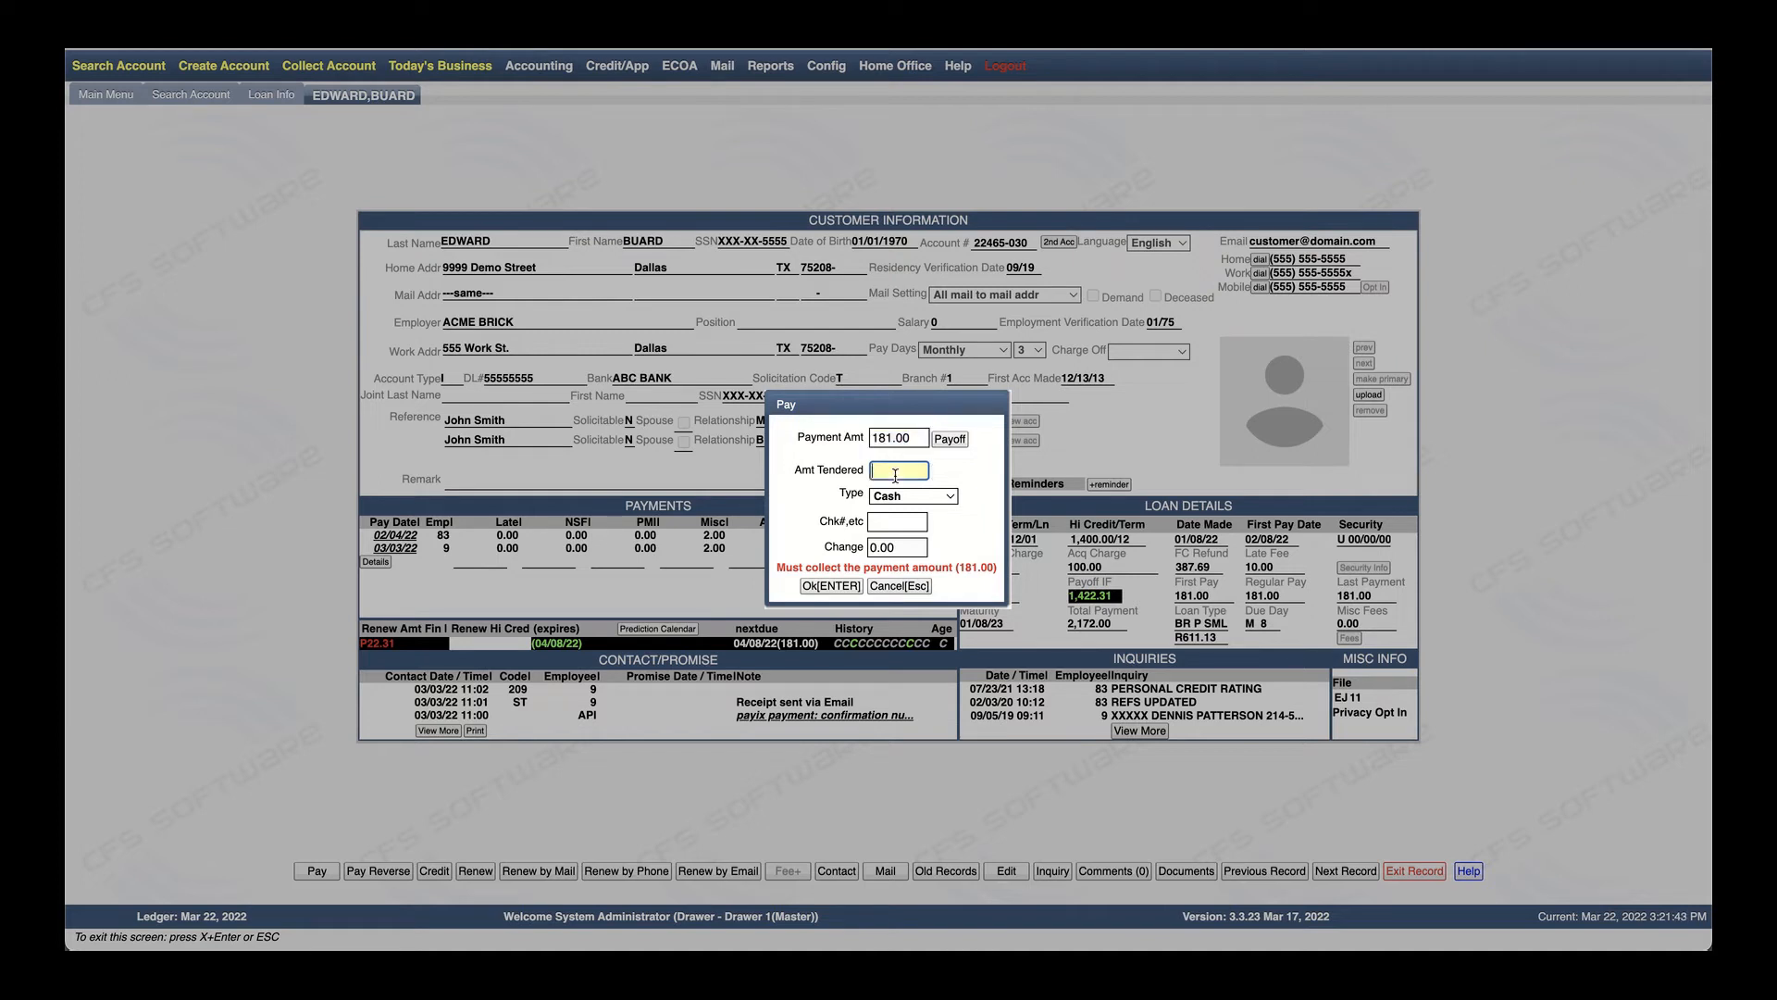
{"action": "type", "text": "1422."}
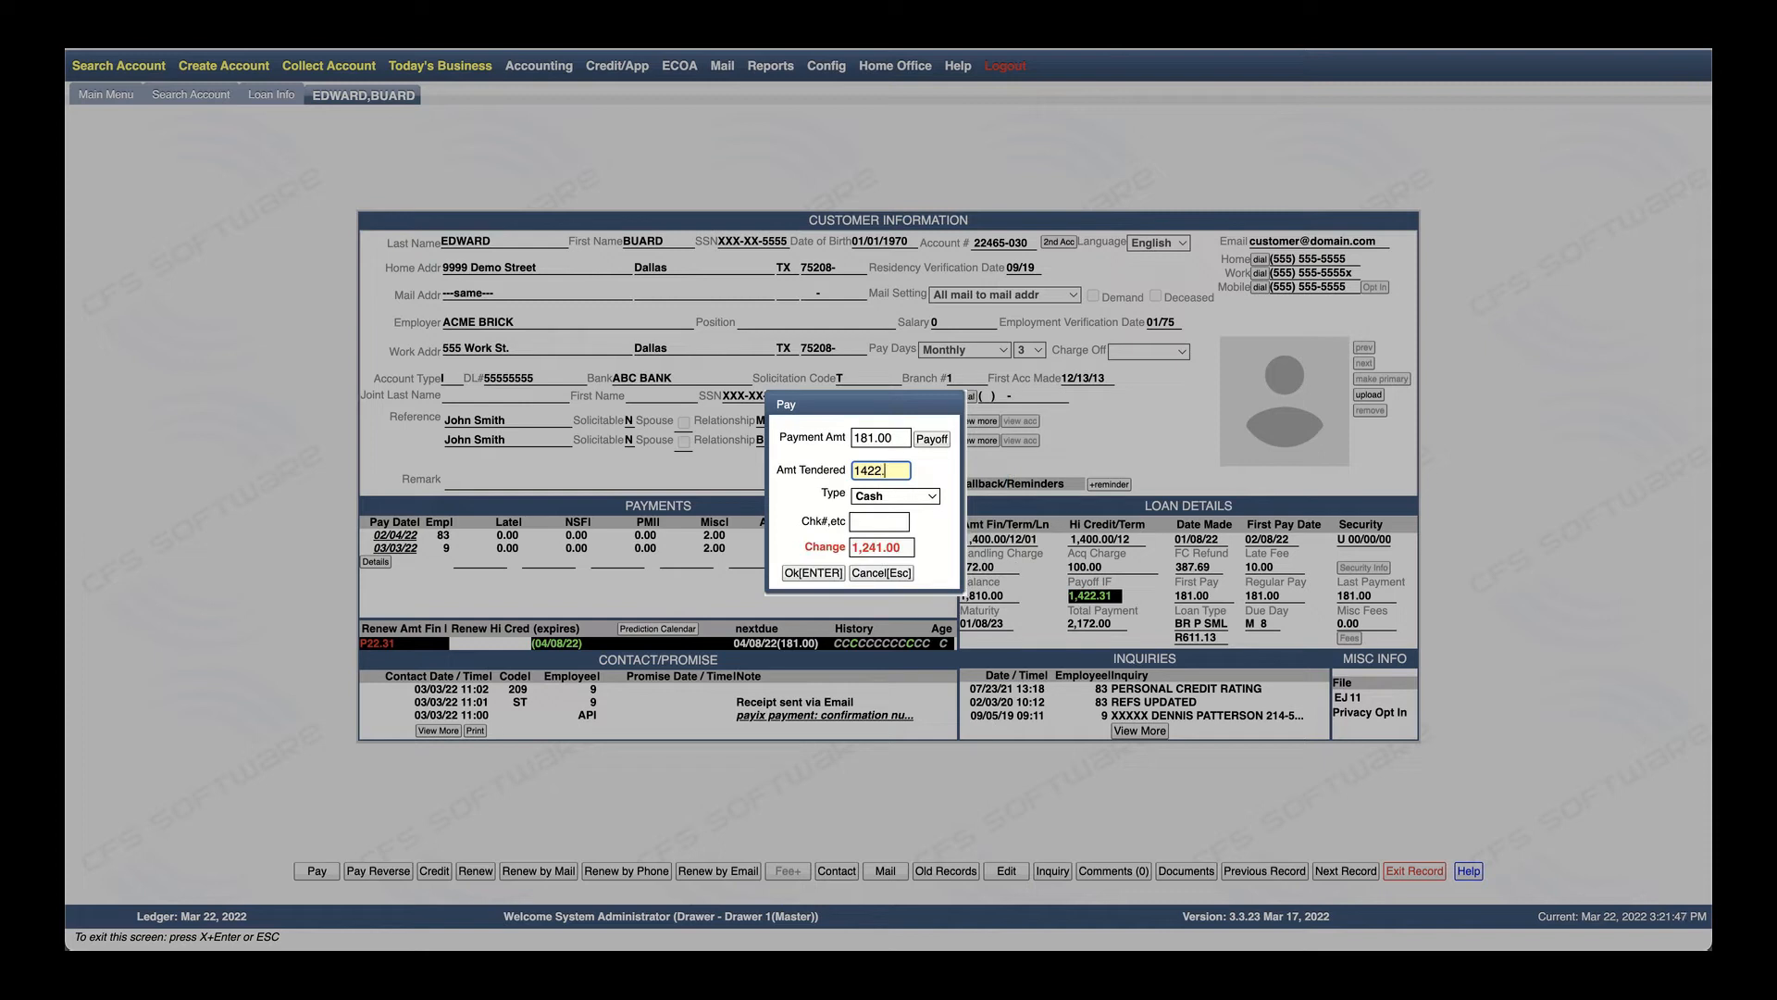
{"action": "type", "text": "31"}
{"action": "left_click", "coordinate": [865, 438]}
{"action": "left_click_drag", "start_coordinate": [892, 439], "coordinate": [843, 554]}
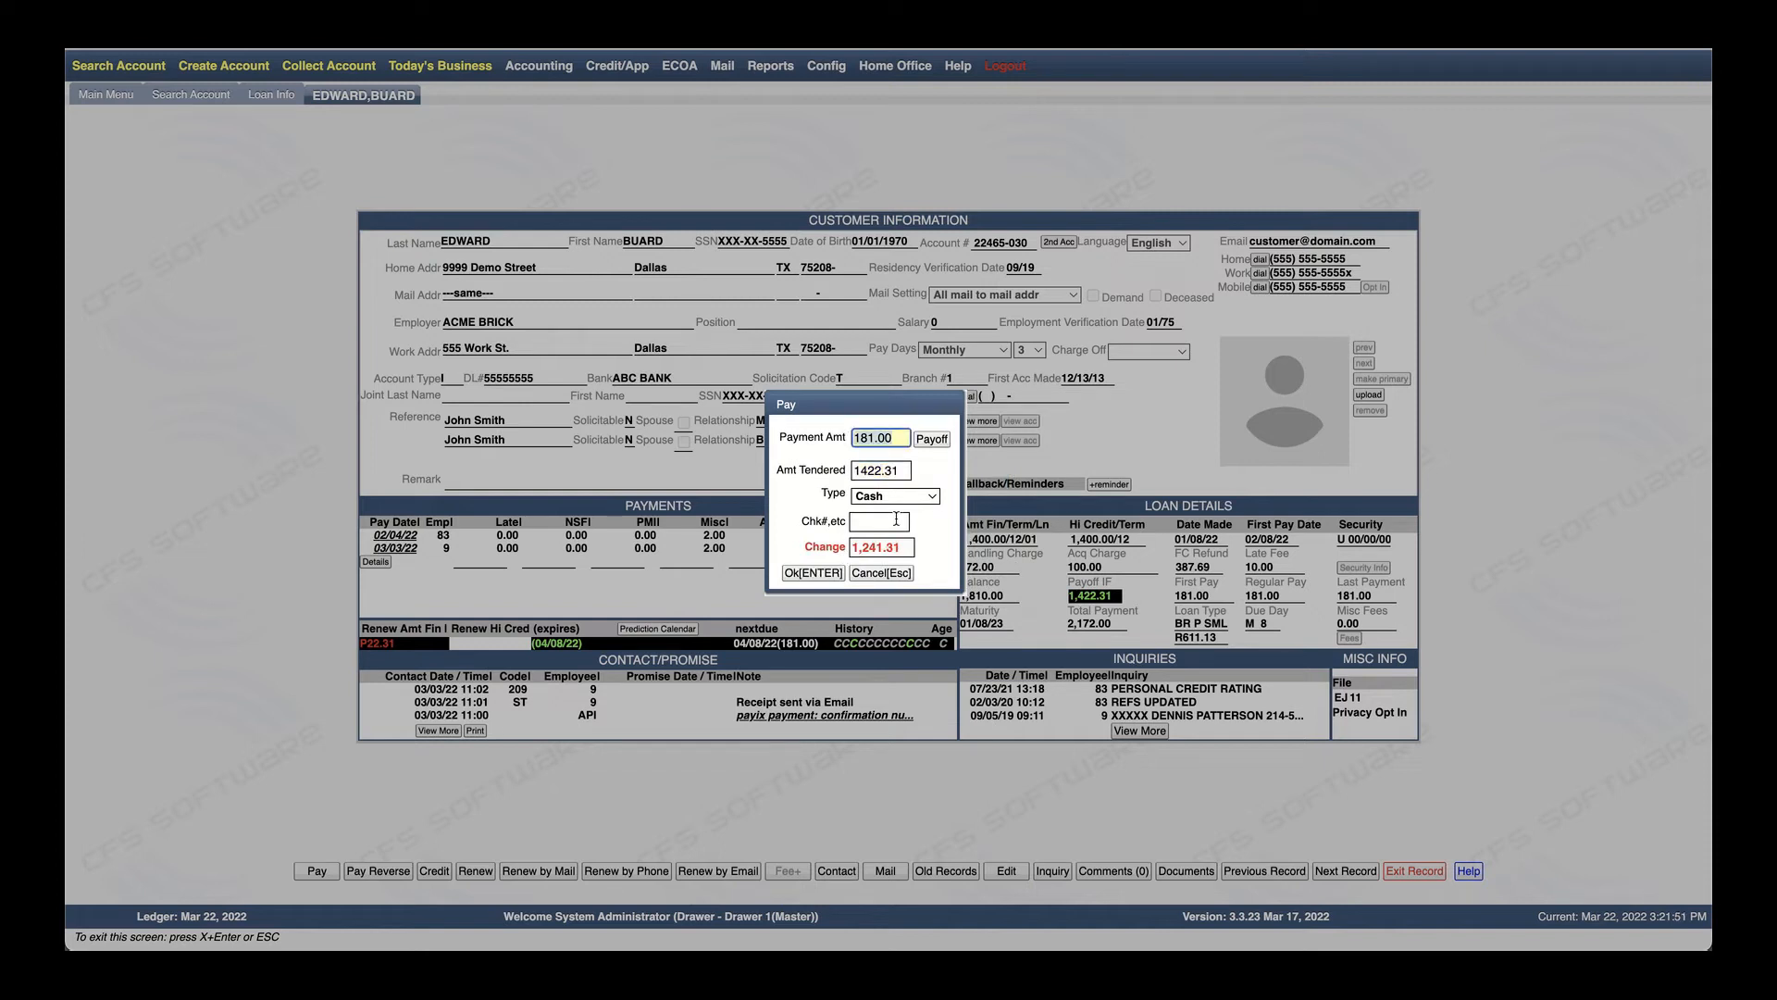
{"action": "type", "text": "1422.31"}
{"action": "left_click", "coordinate": [815, 574]}
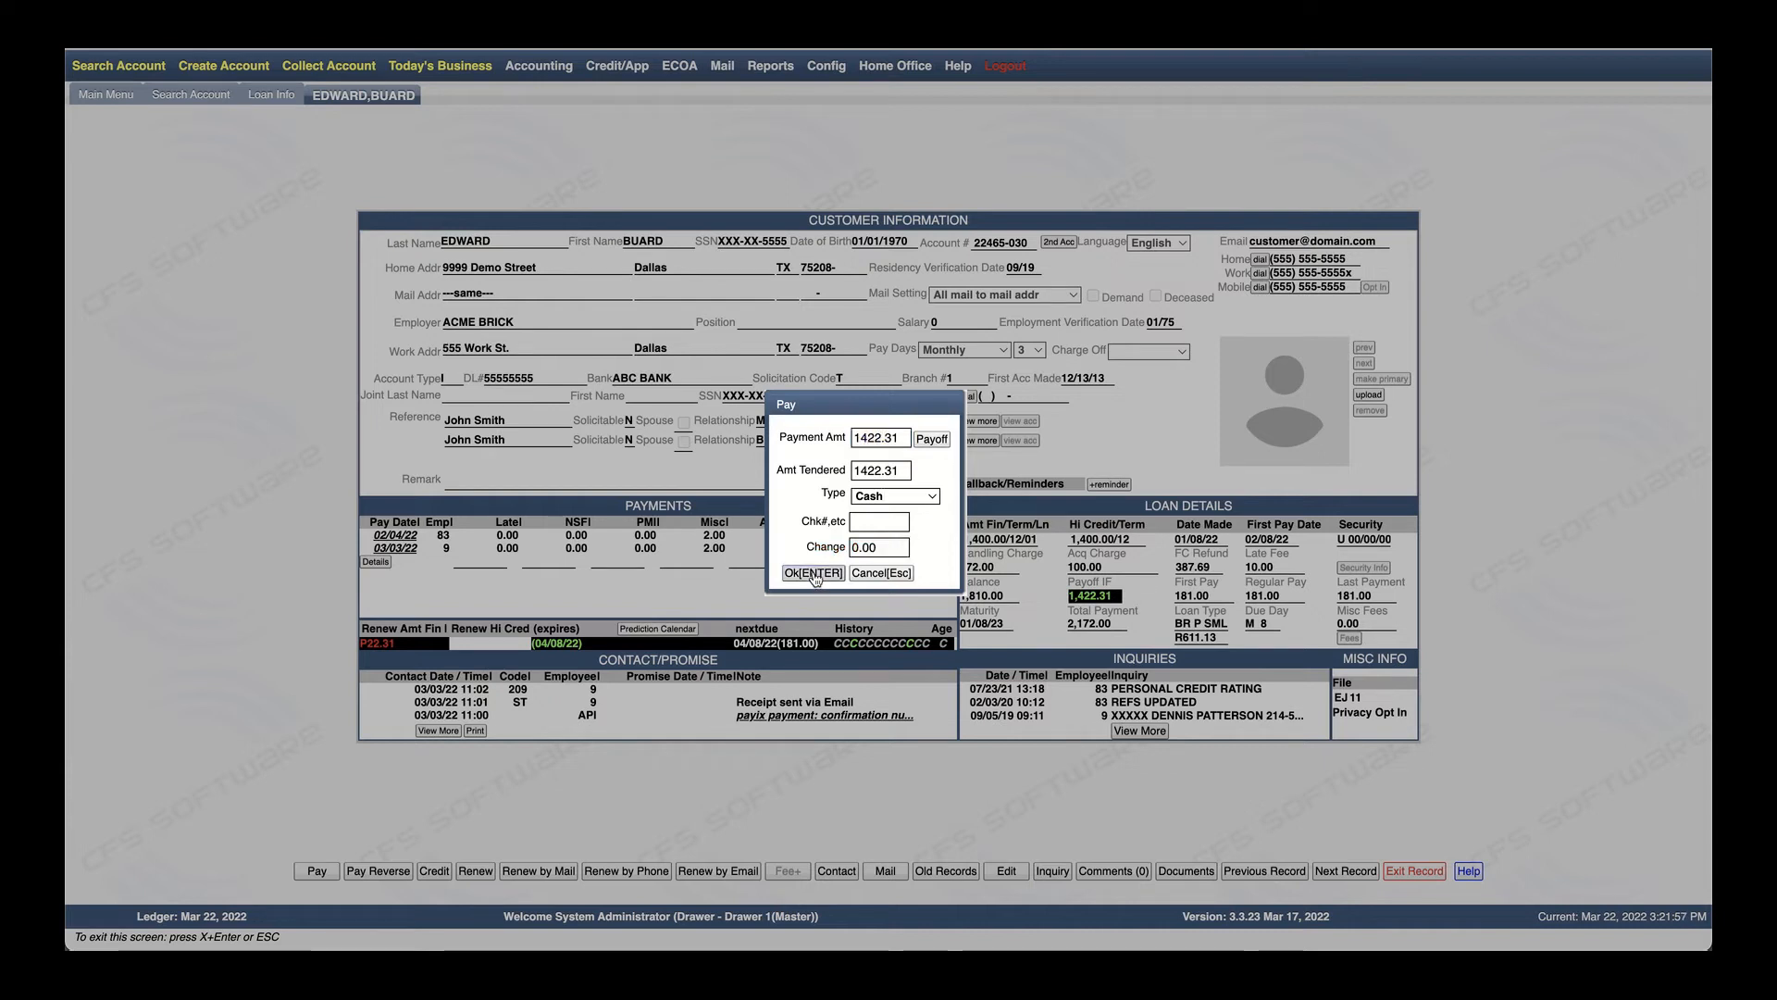
{"action": "left_click", "coordinate": [833, 559]}
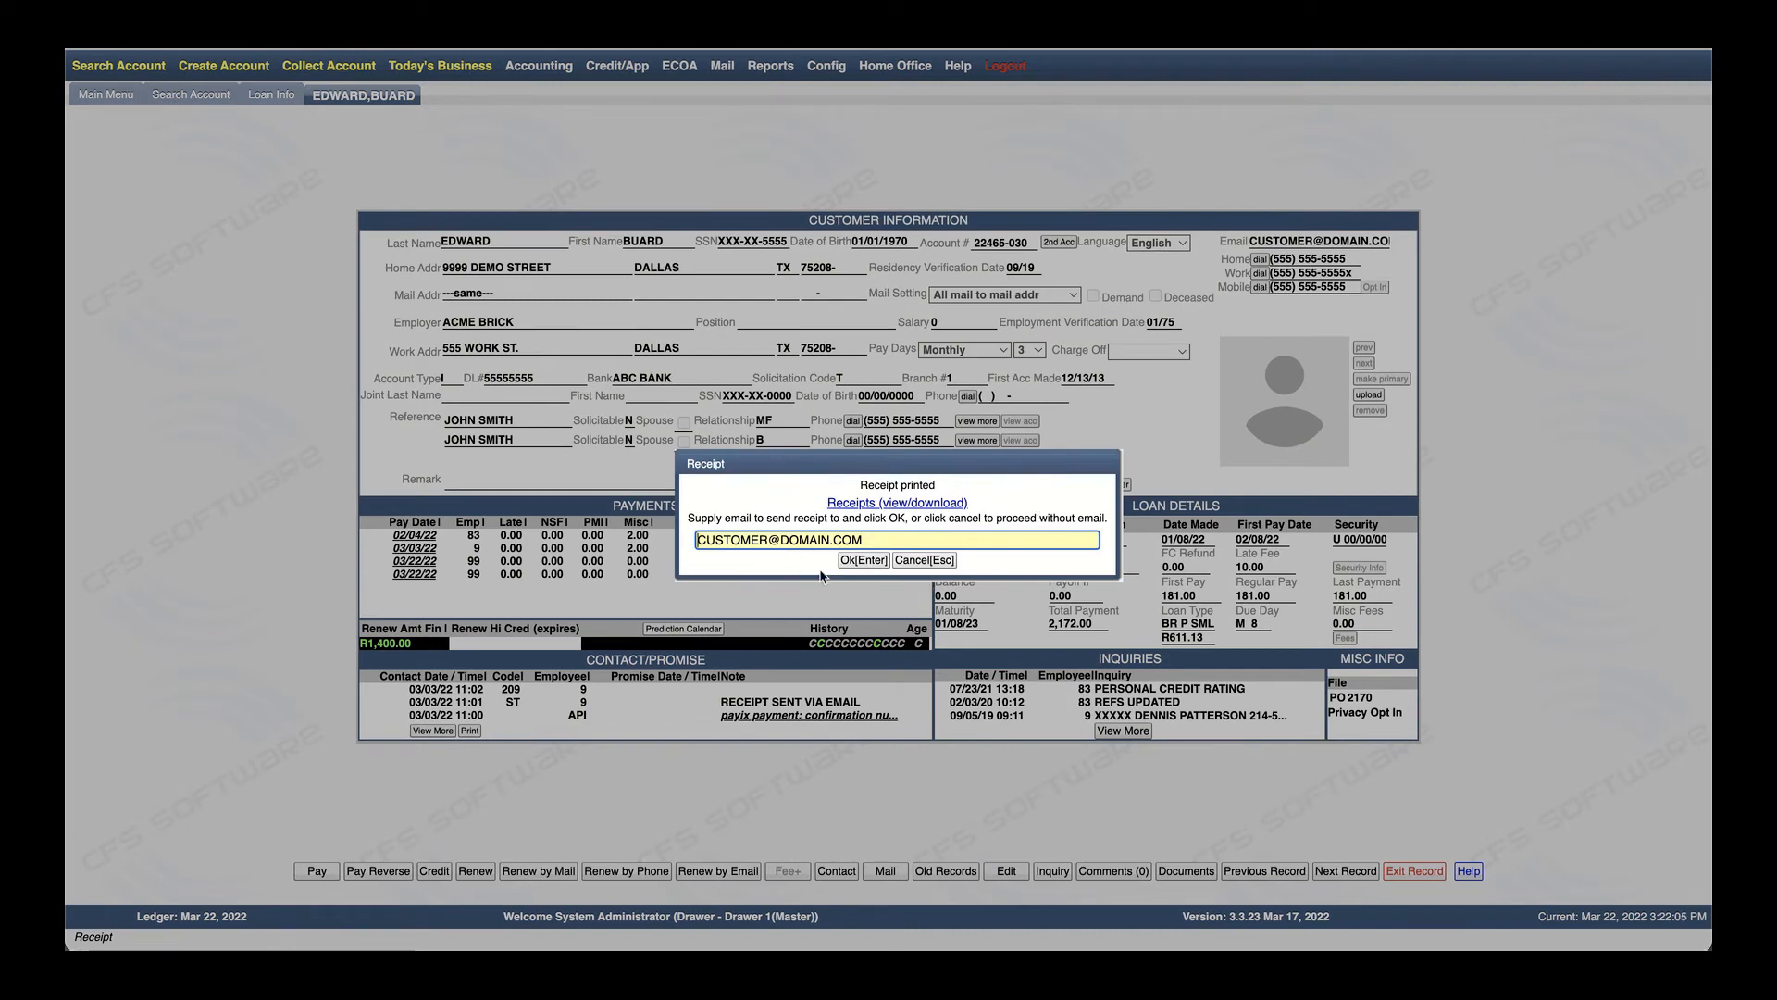
{"action": "left_click", "coordinate": [863, 566]}
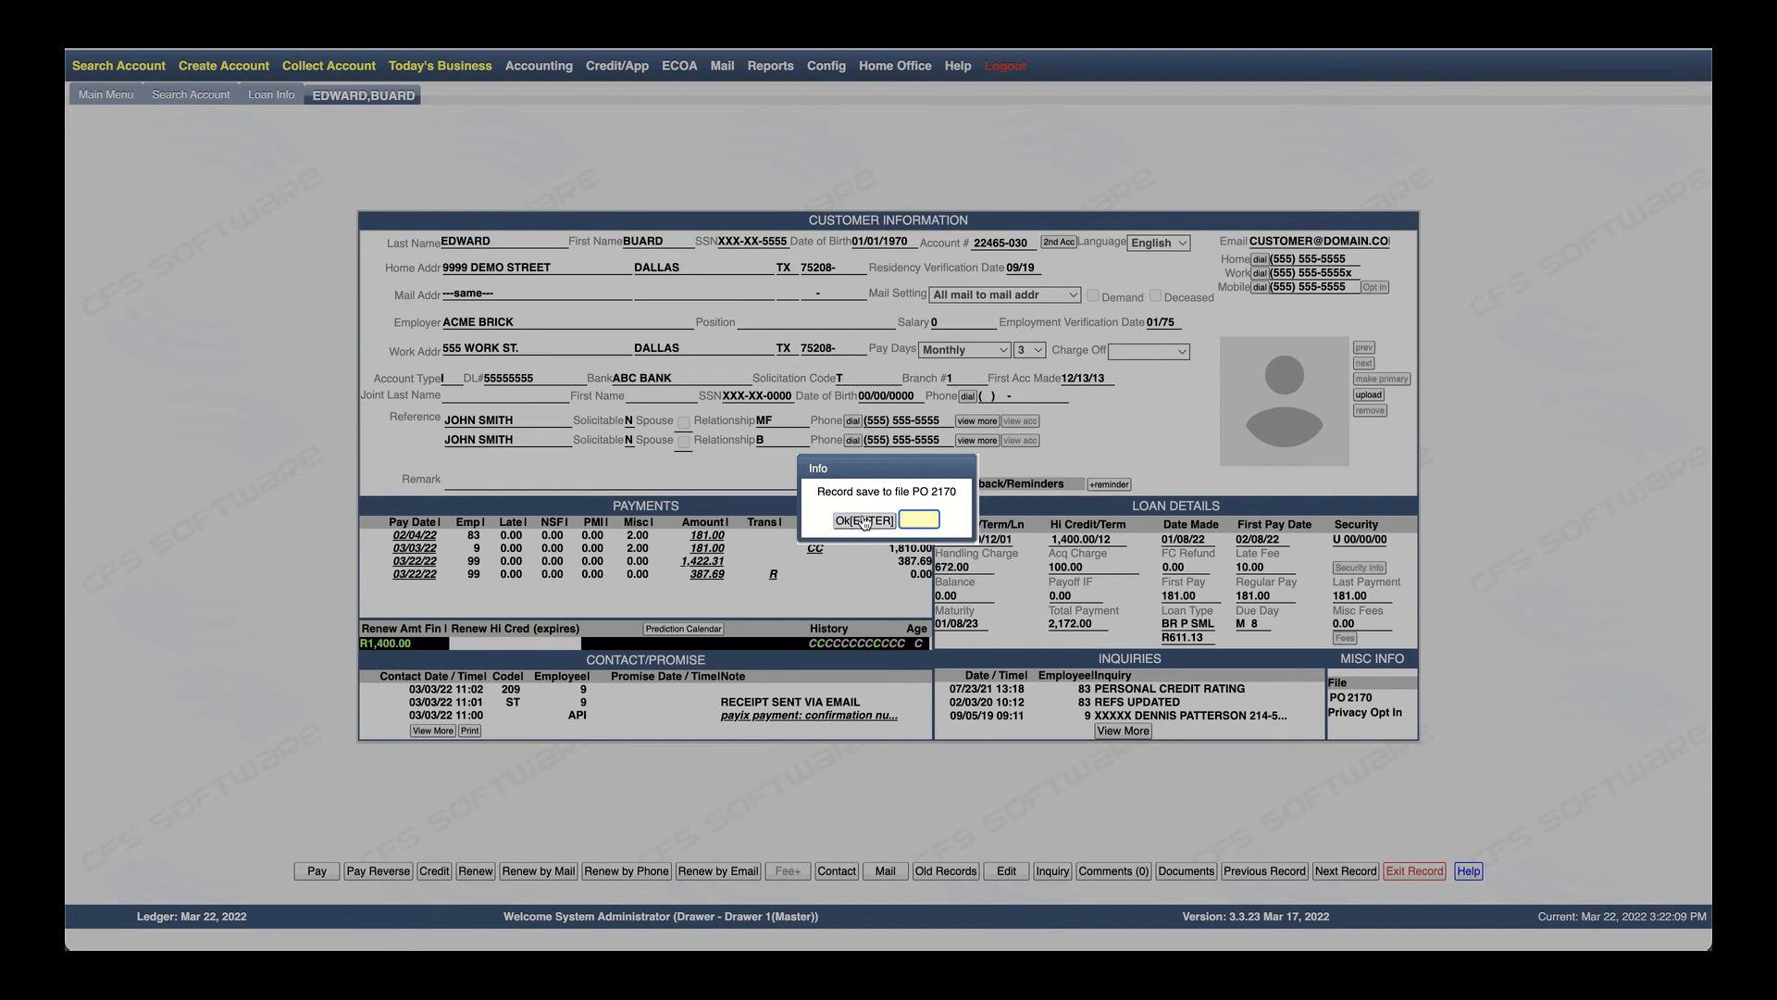
{"action": "left_click", "coordinate": [863, 521]}
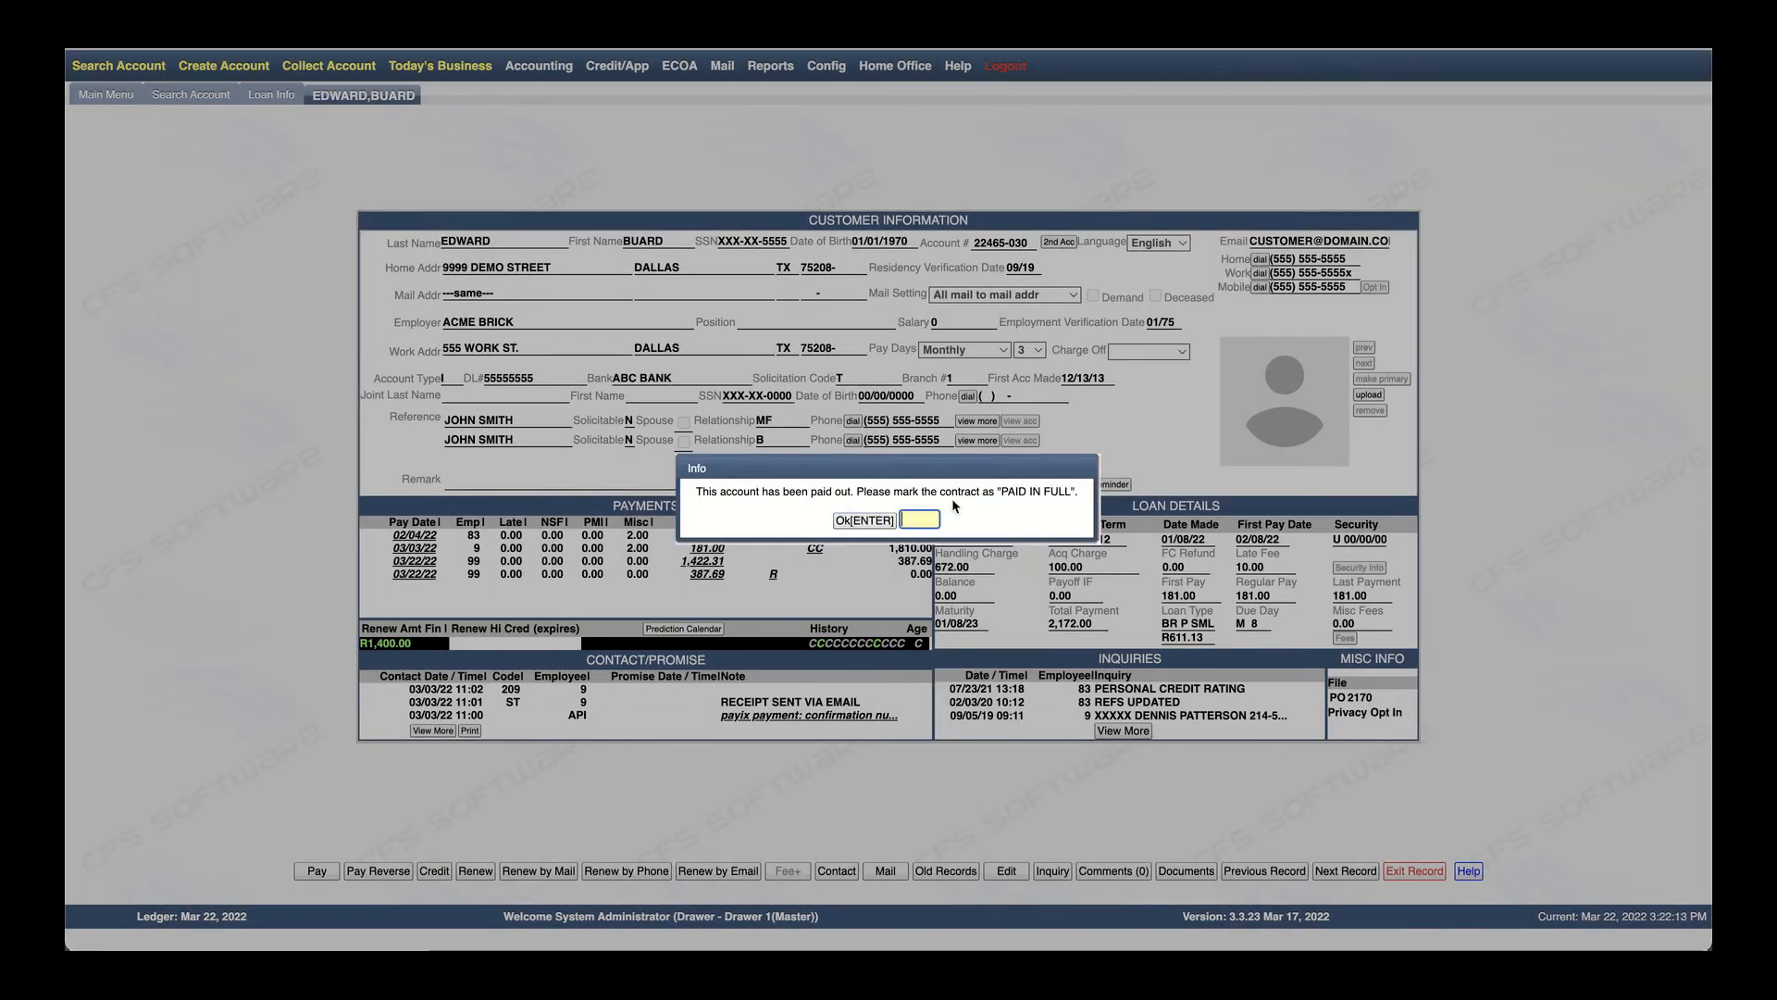
{"action": "left_click", "coordinate": [847, 522]}
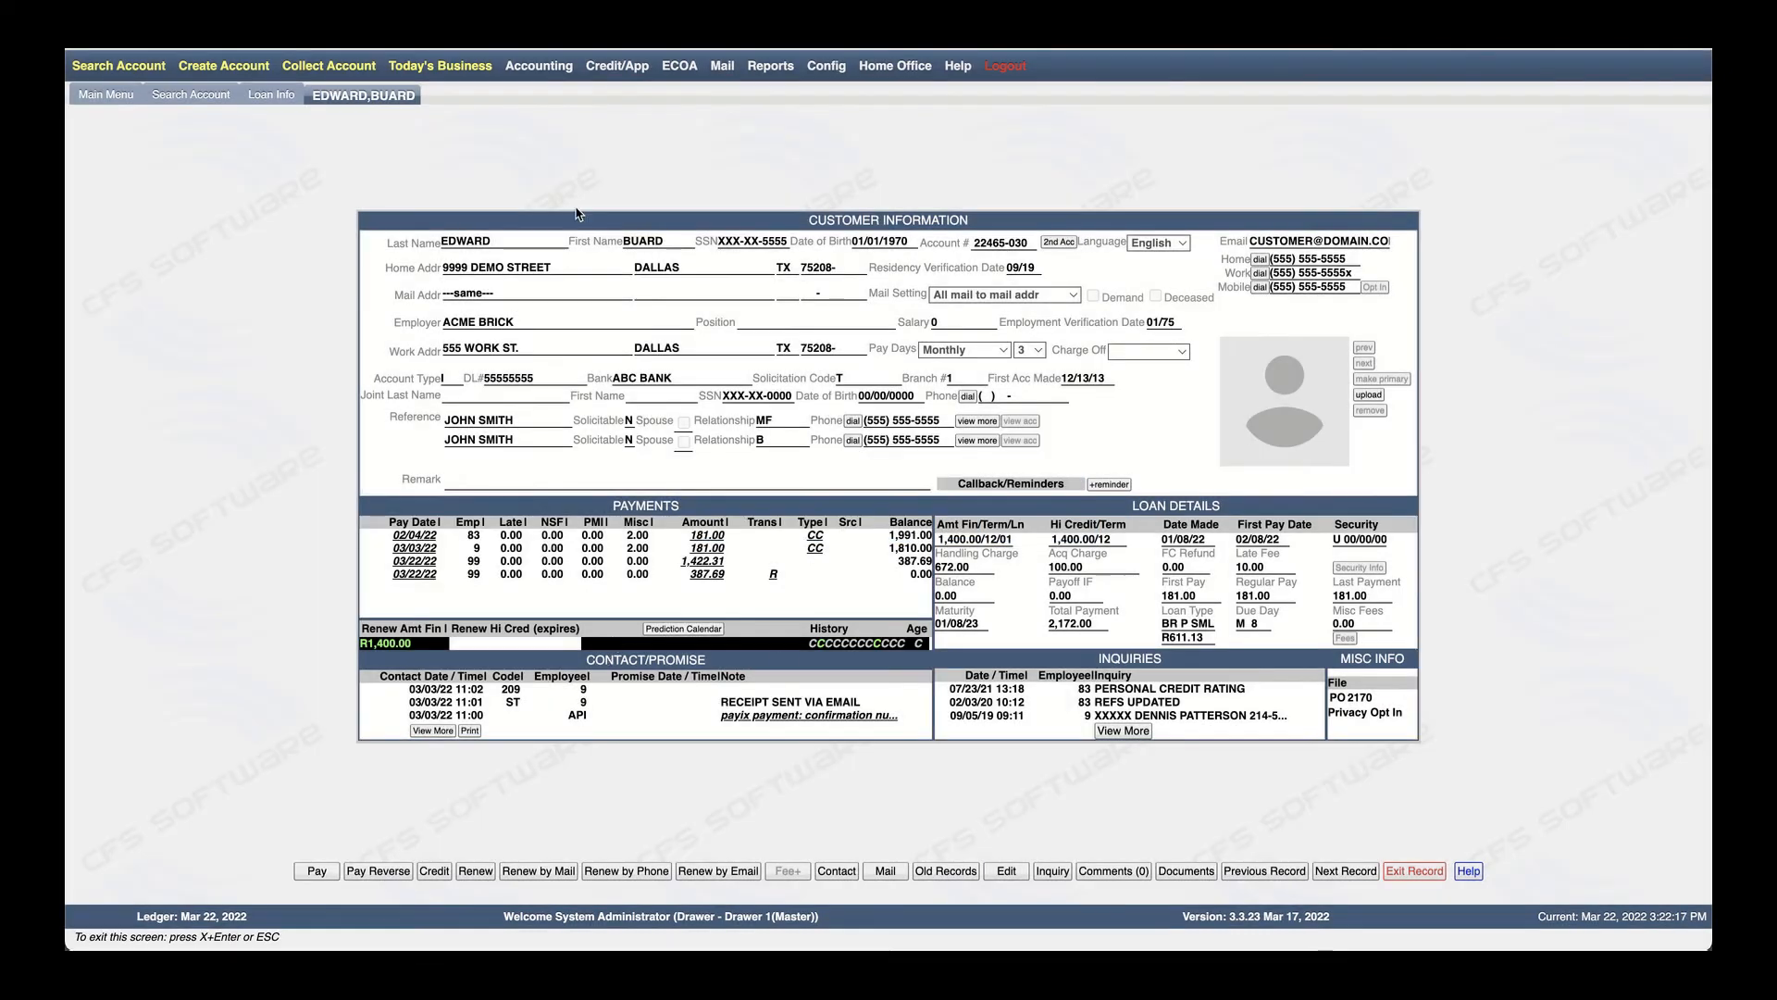
Pull the Accounting Period Report for 03/16/22
{"action": "left_click", "coordinate": [524, 74]}
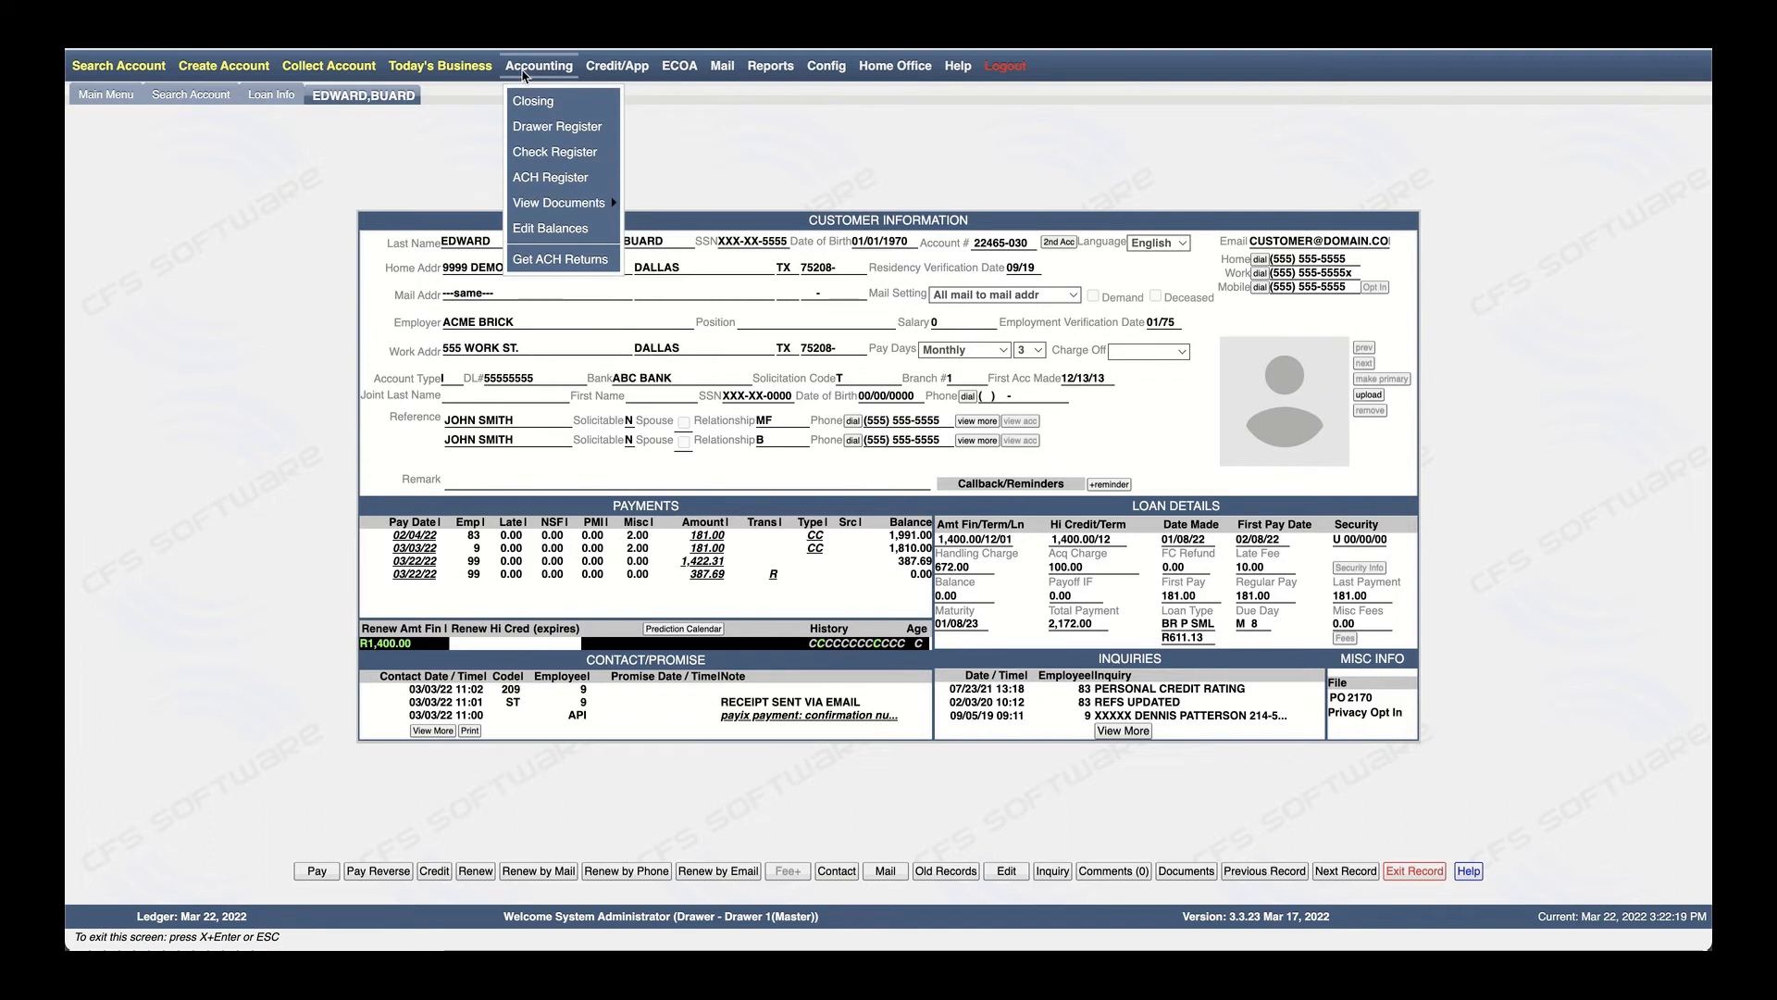
{"action": "mouse_move", "coordinate": [593, 208]}
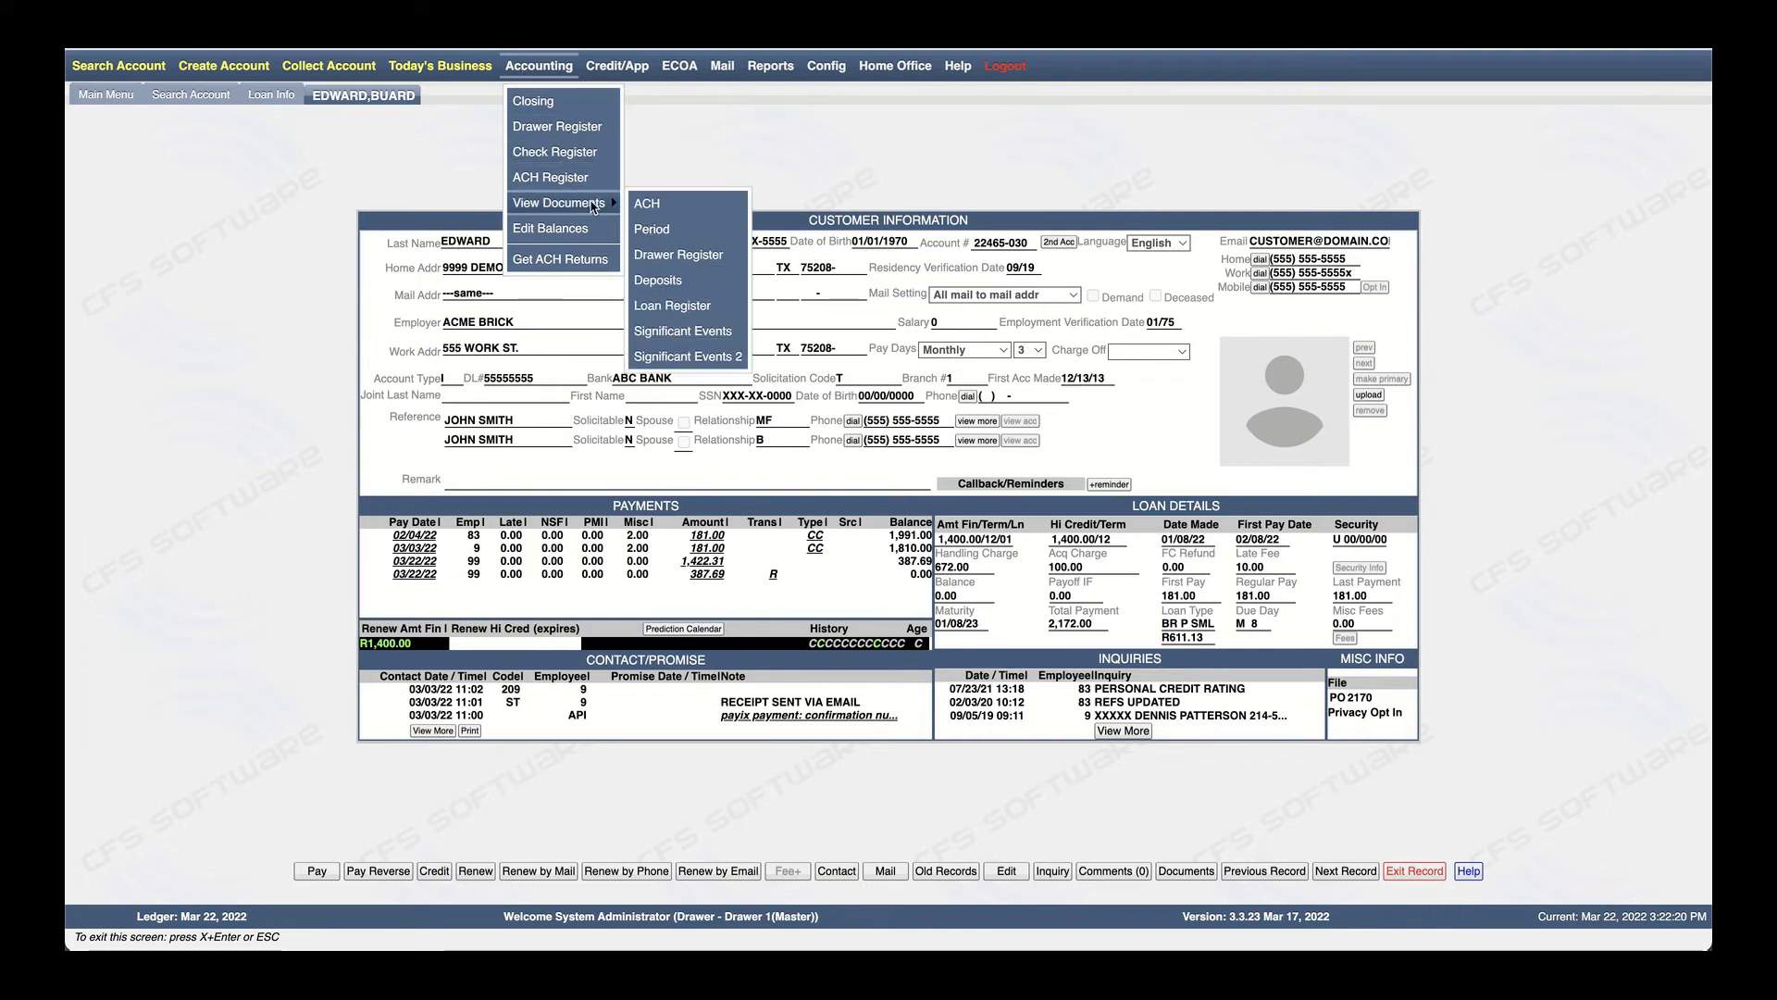
{"action": "left_click", "coordinate": [659, 229]}
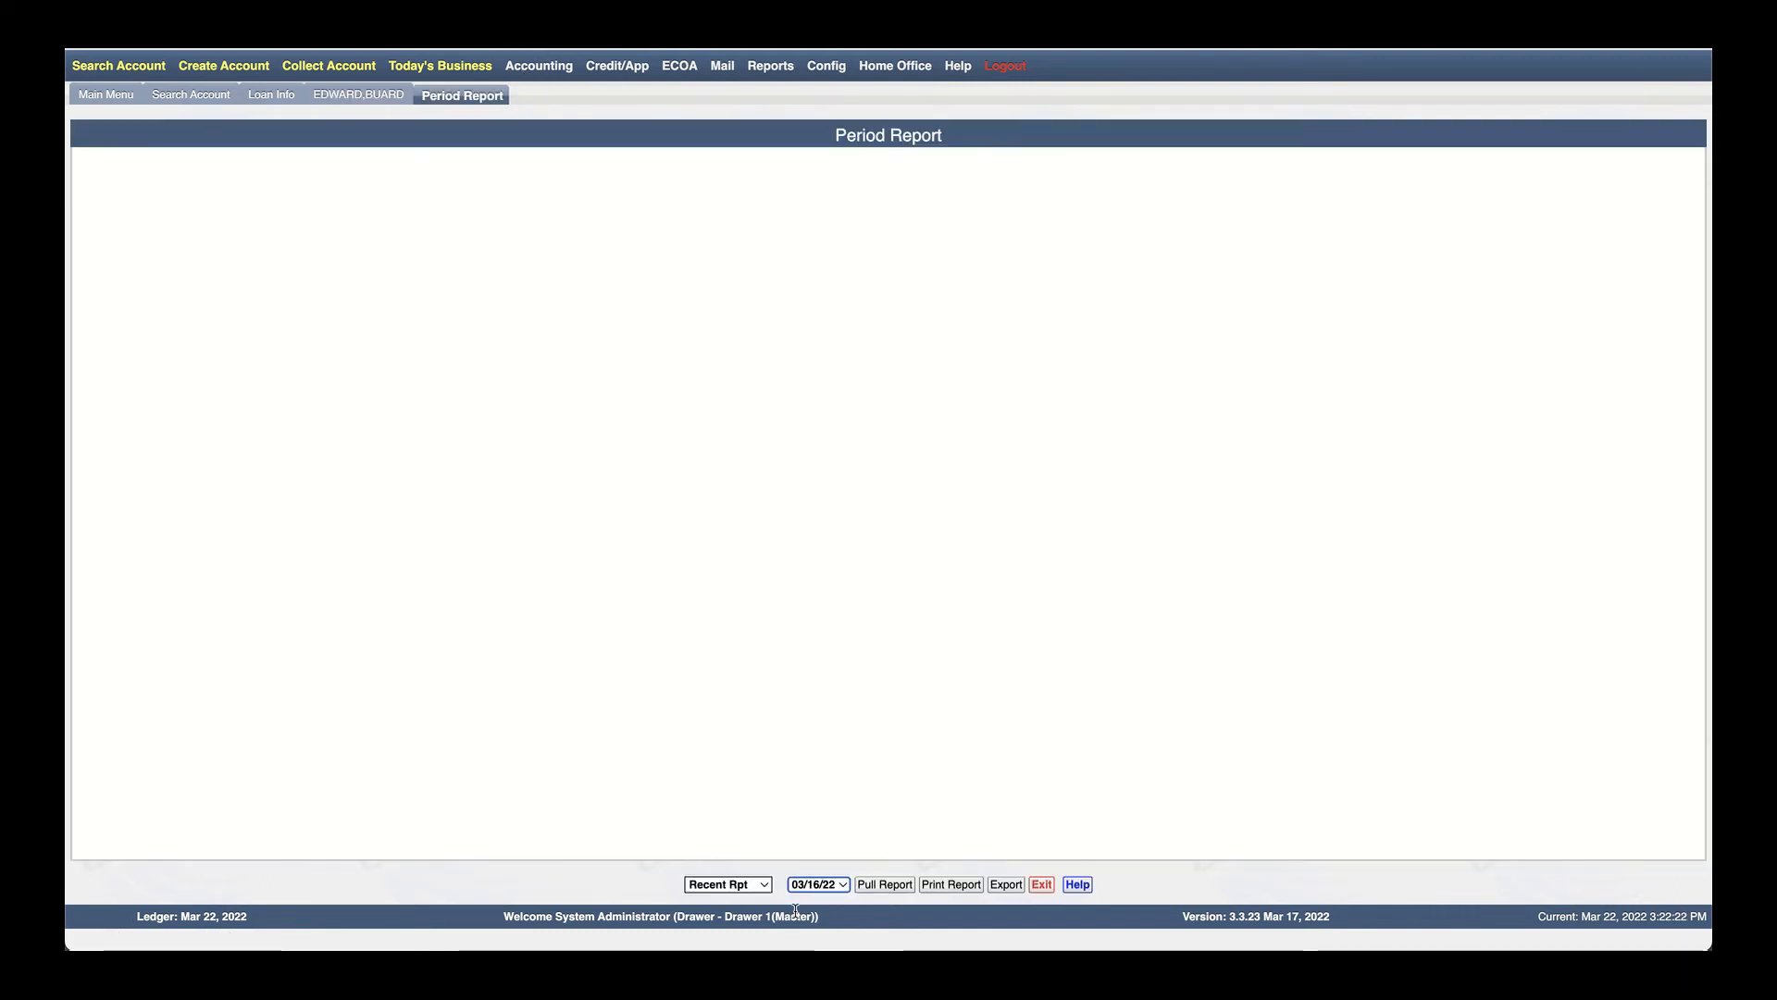
{"action": "left_click", "coordinate": [892, 886]}
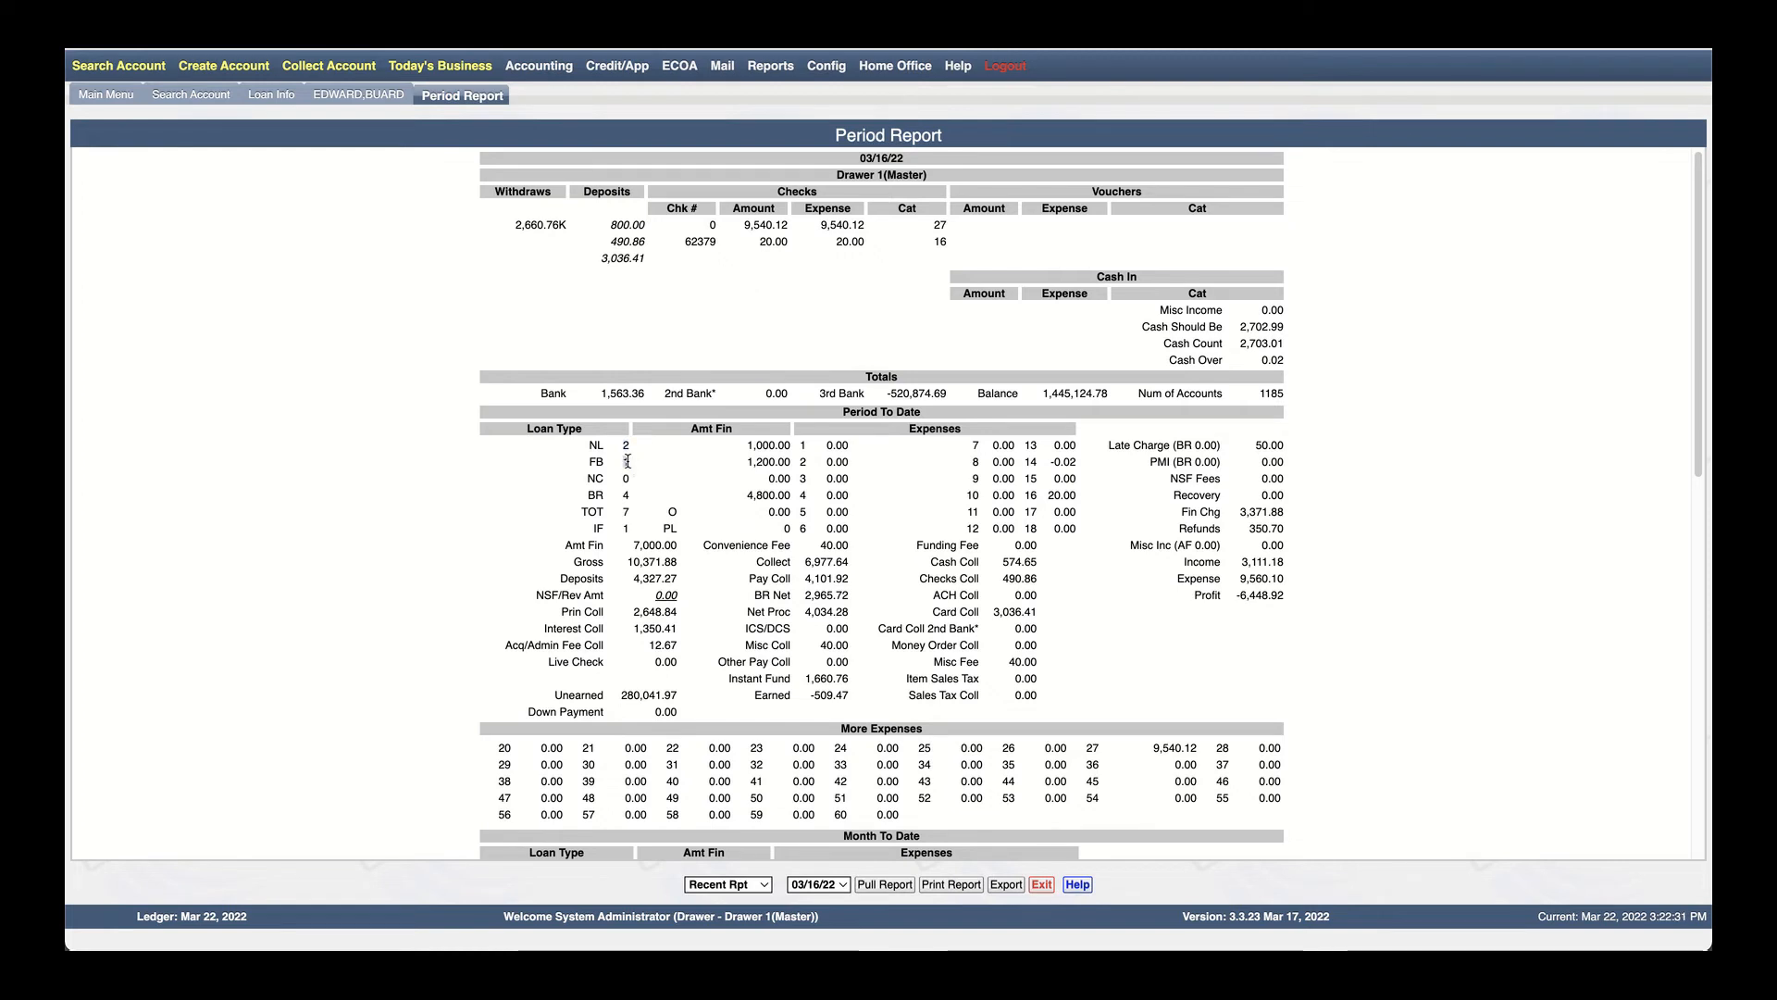
Check the NC, BR and IF loan counts on the Period Report
{"action": "double_click", "coordinate": [629, 478]}
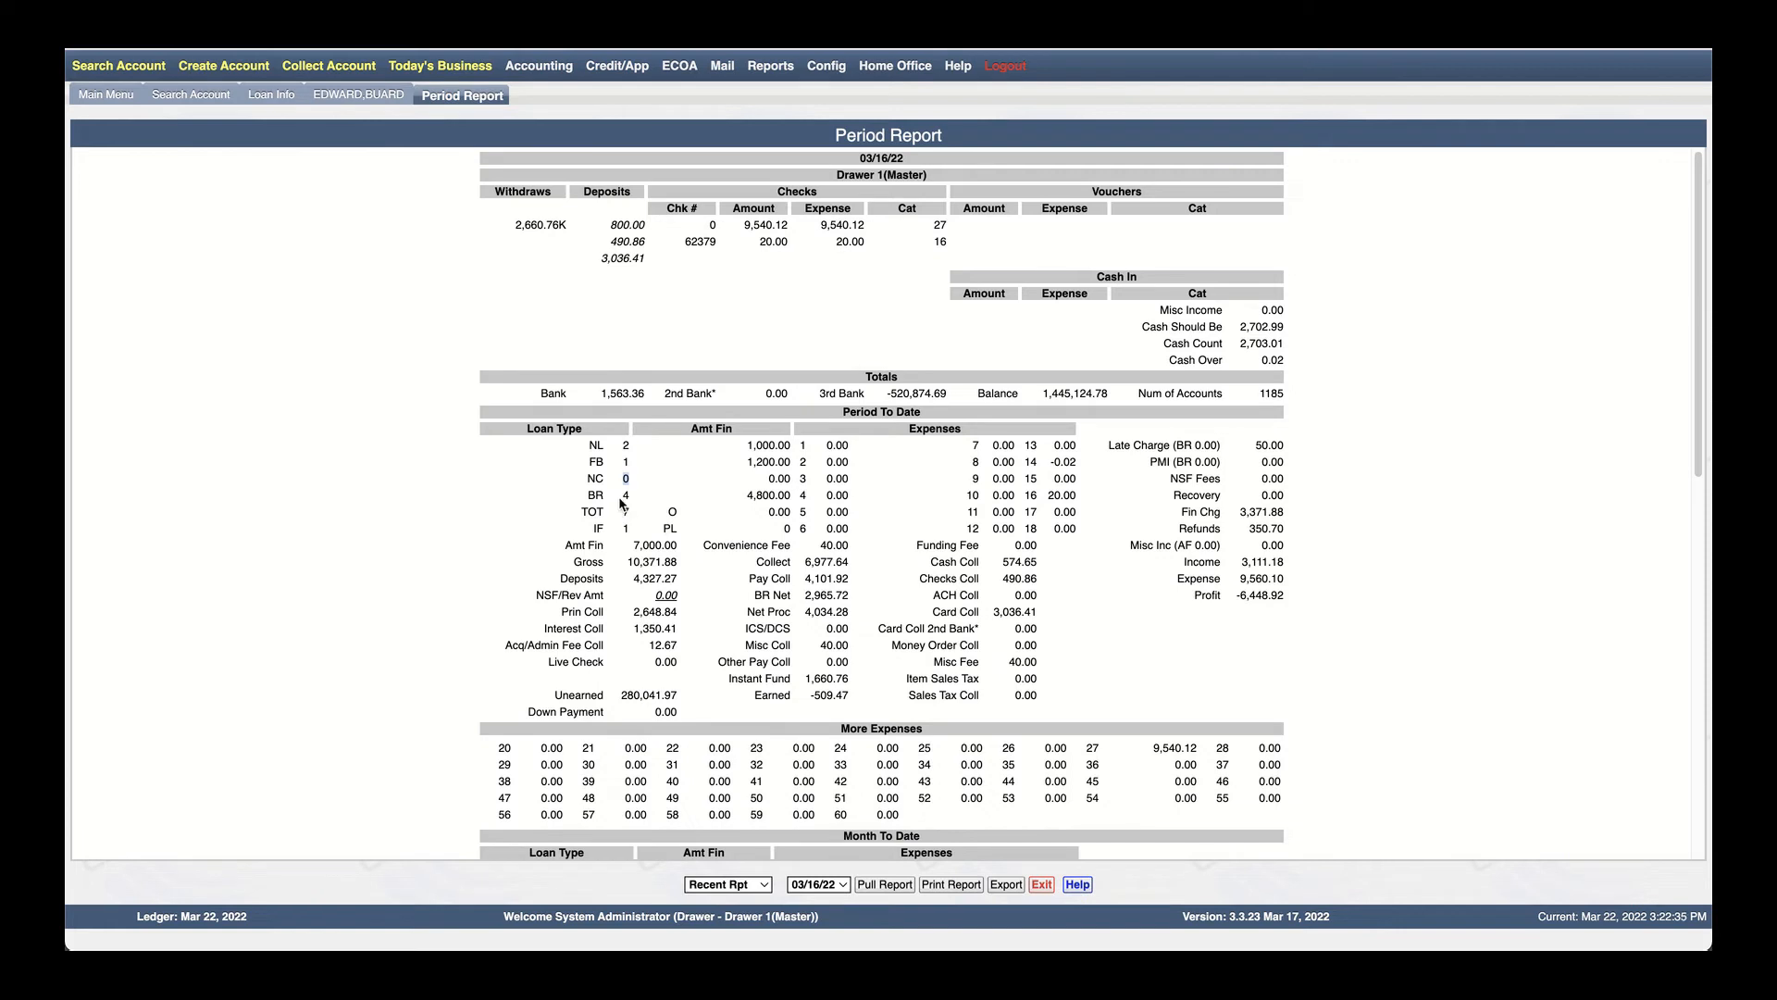
{"action": "double_click", "coordinate": [625, 495]}
{"action": "double_click", "coordinate": [627, 529]}
{"action": "left_click", "coordinate": [539, 66]}
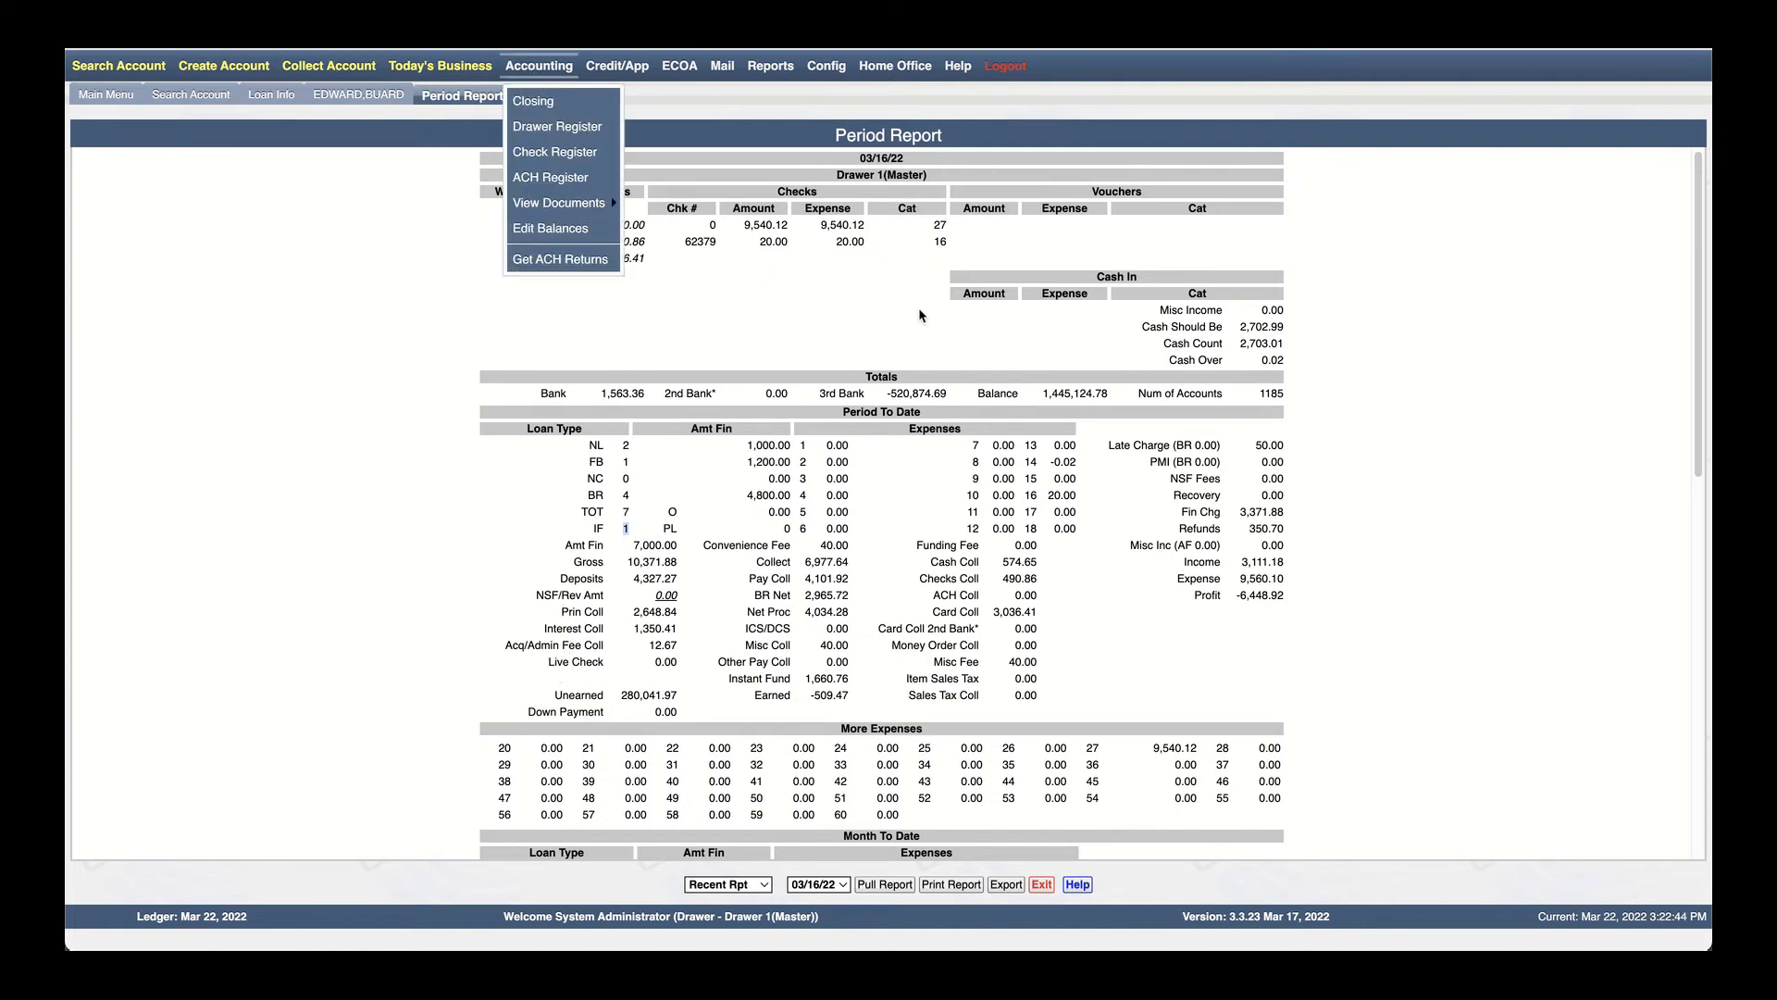
{"action": "left_click", "coordinate": [736, 97]}
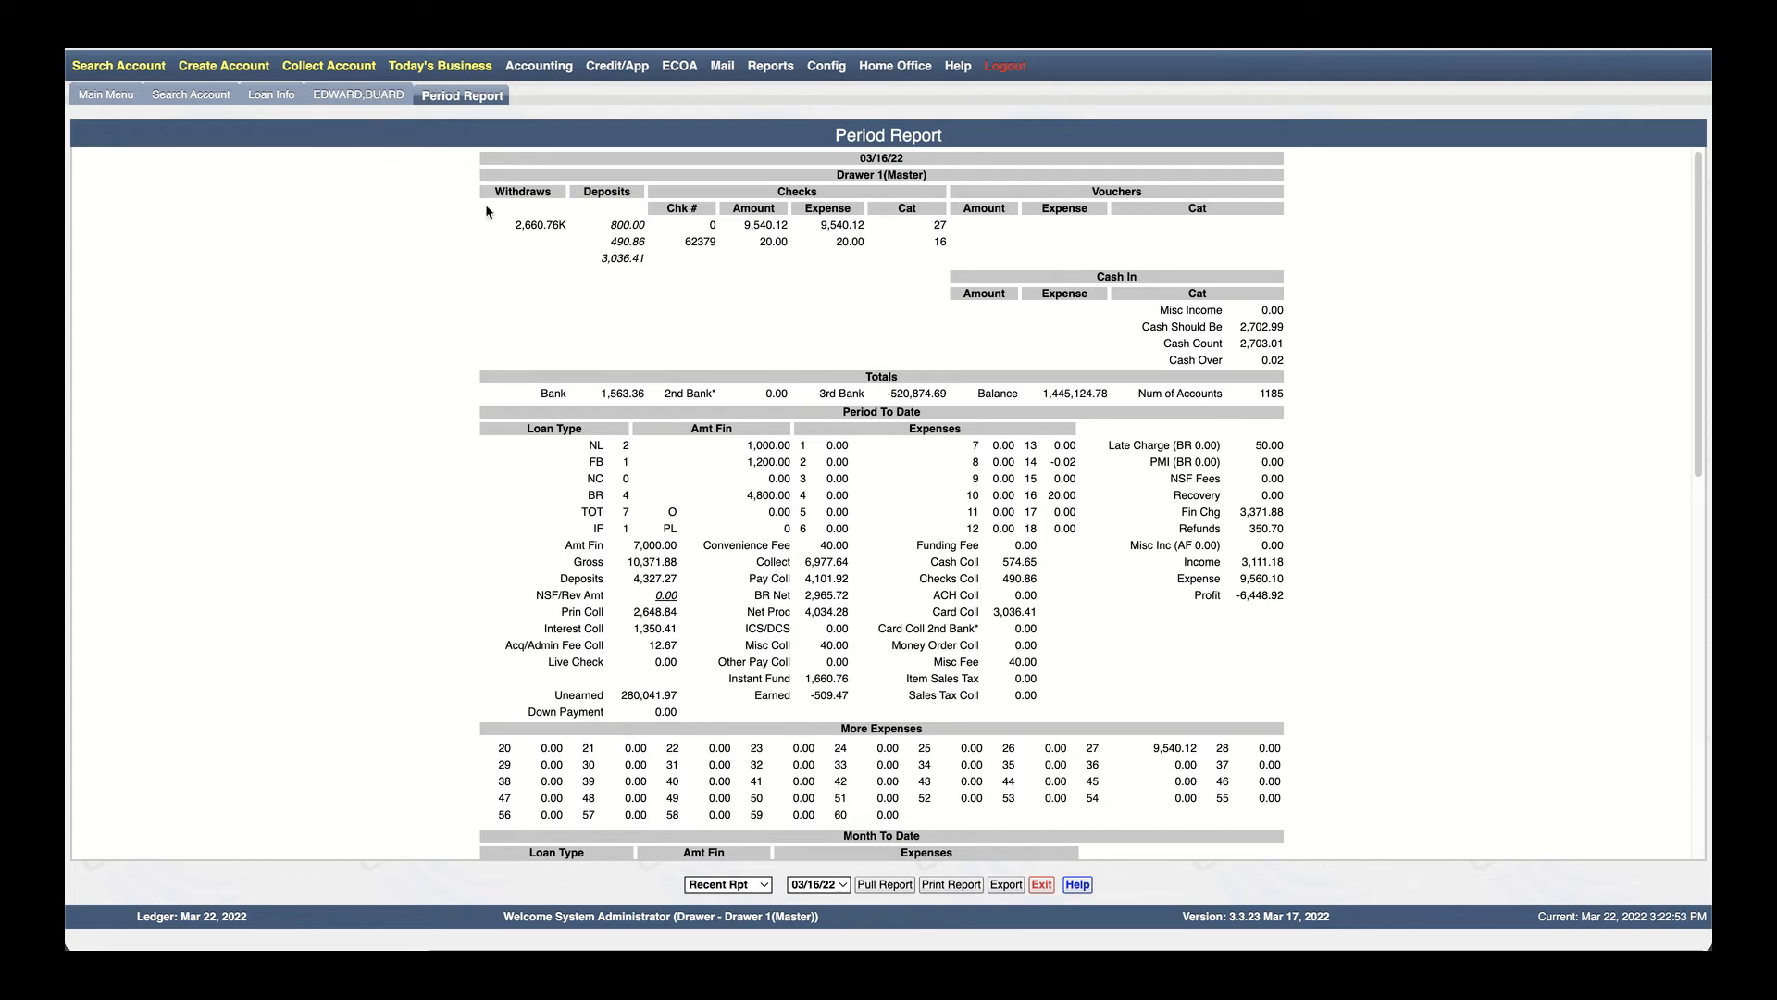
Read through the Renewals help page's renewal and loan types
{"action": "left_click", "coordinate": [481, 30]}
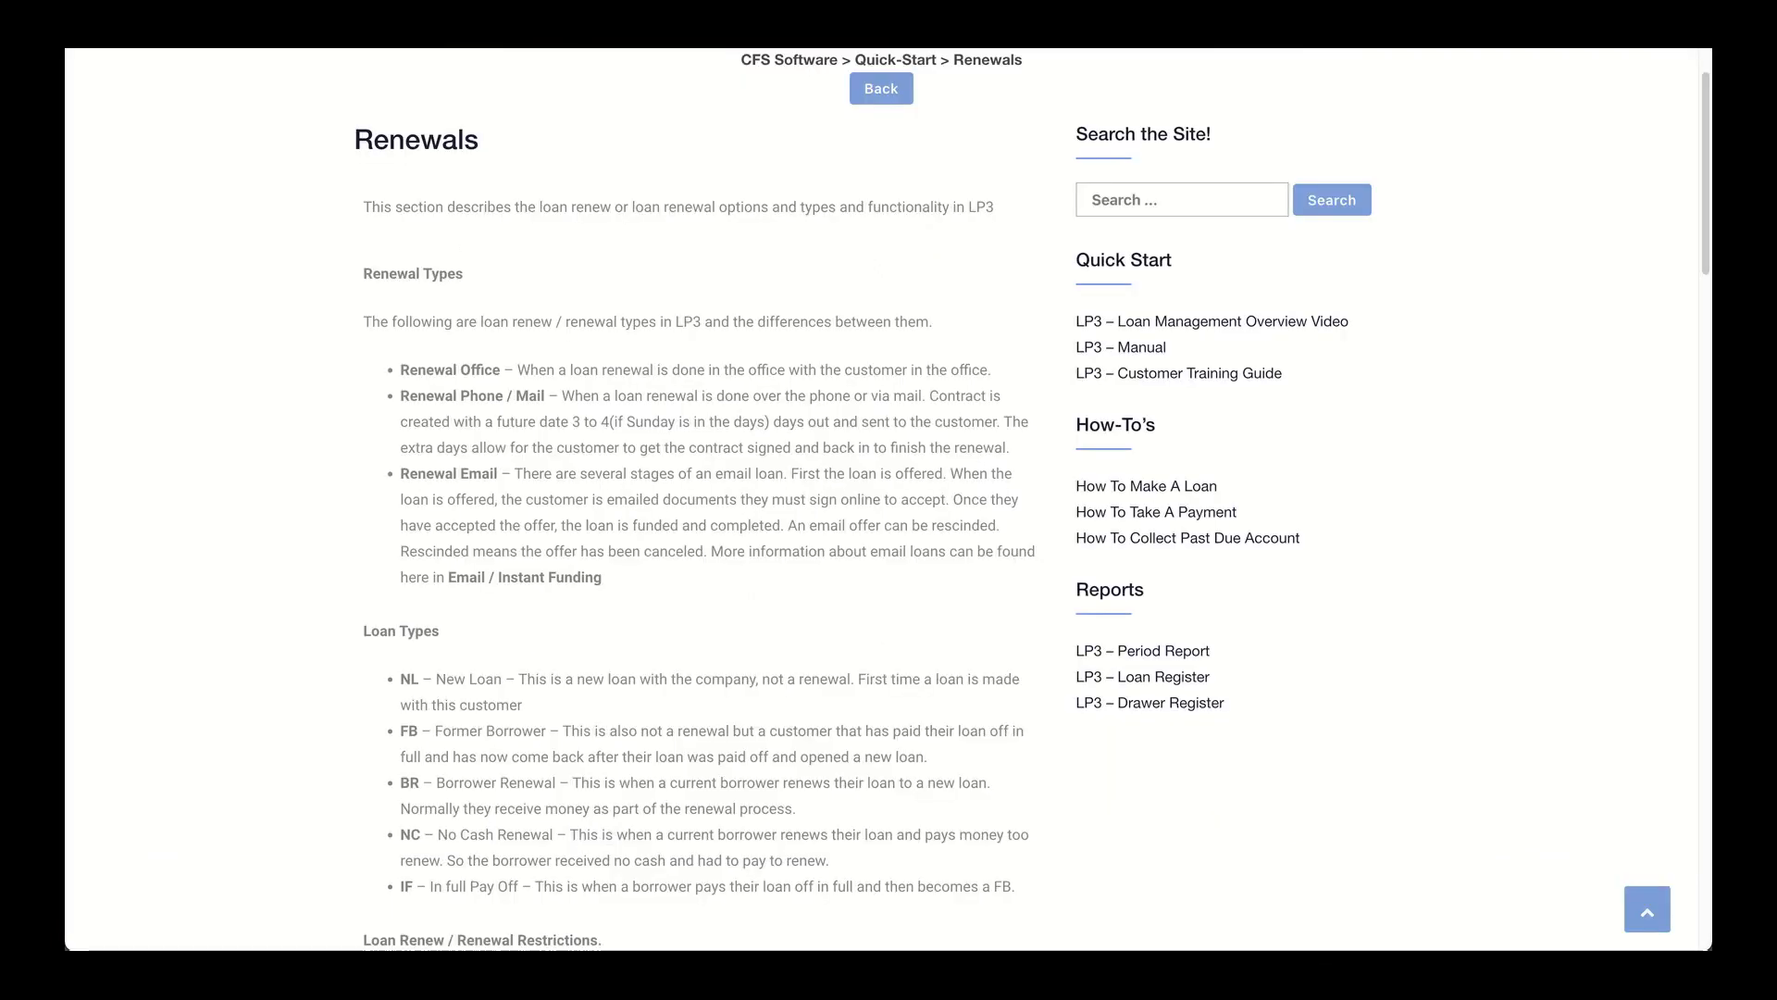
{"action": "scroll", "coordinate": [686, 633], "scroll_direction": "down", "scroll_amount": 1}
{"action": "scroll", "coordinate": [685, 636], "scroll_direction": "down", "scroll_amount": 2}
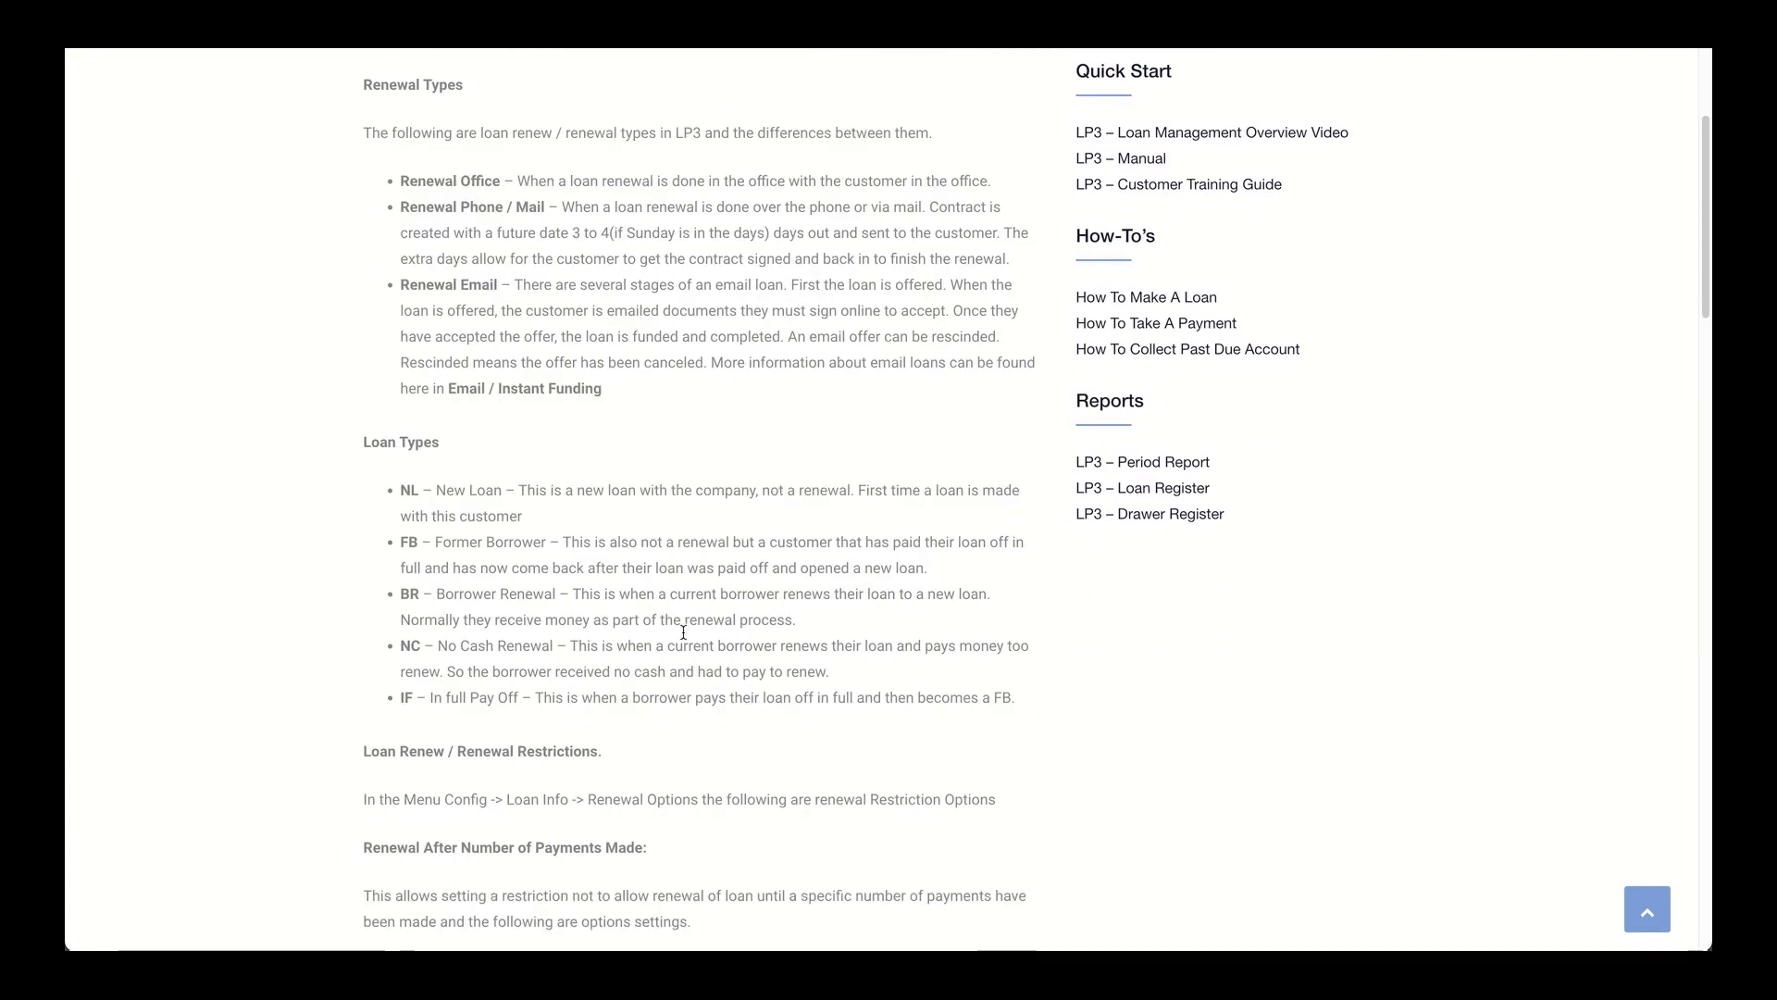
{"action": "scroll", "coordinate": [681, 630], "scroll_direction": "up", "scroll_amount": 3}
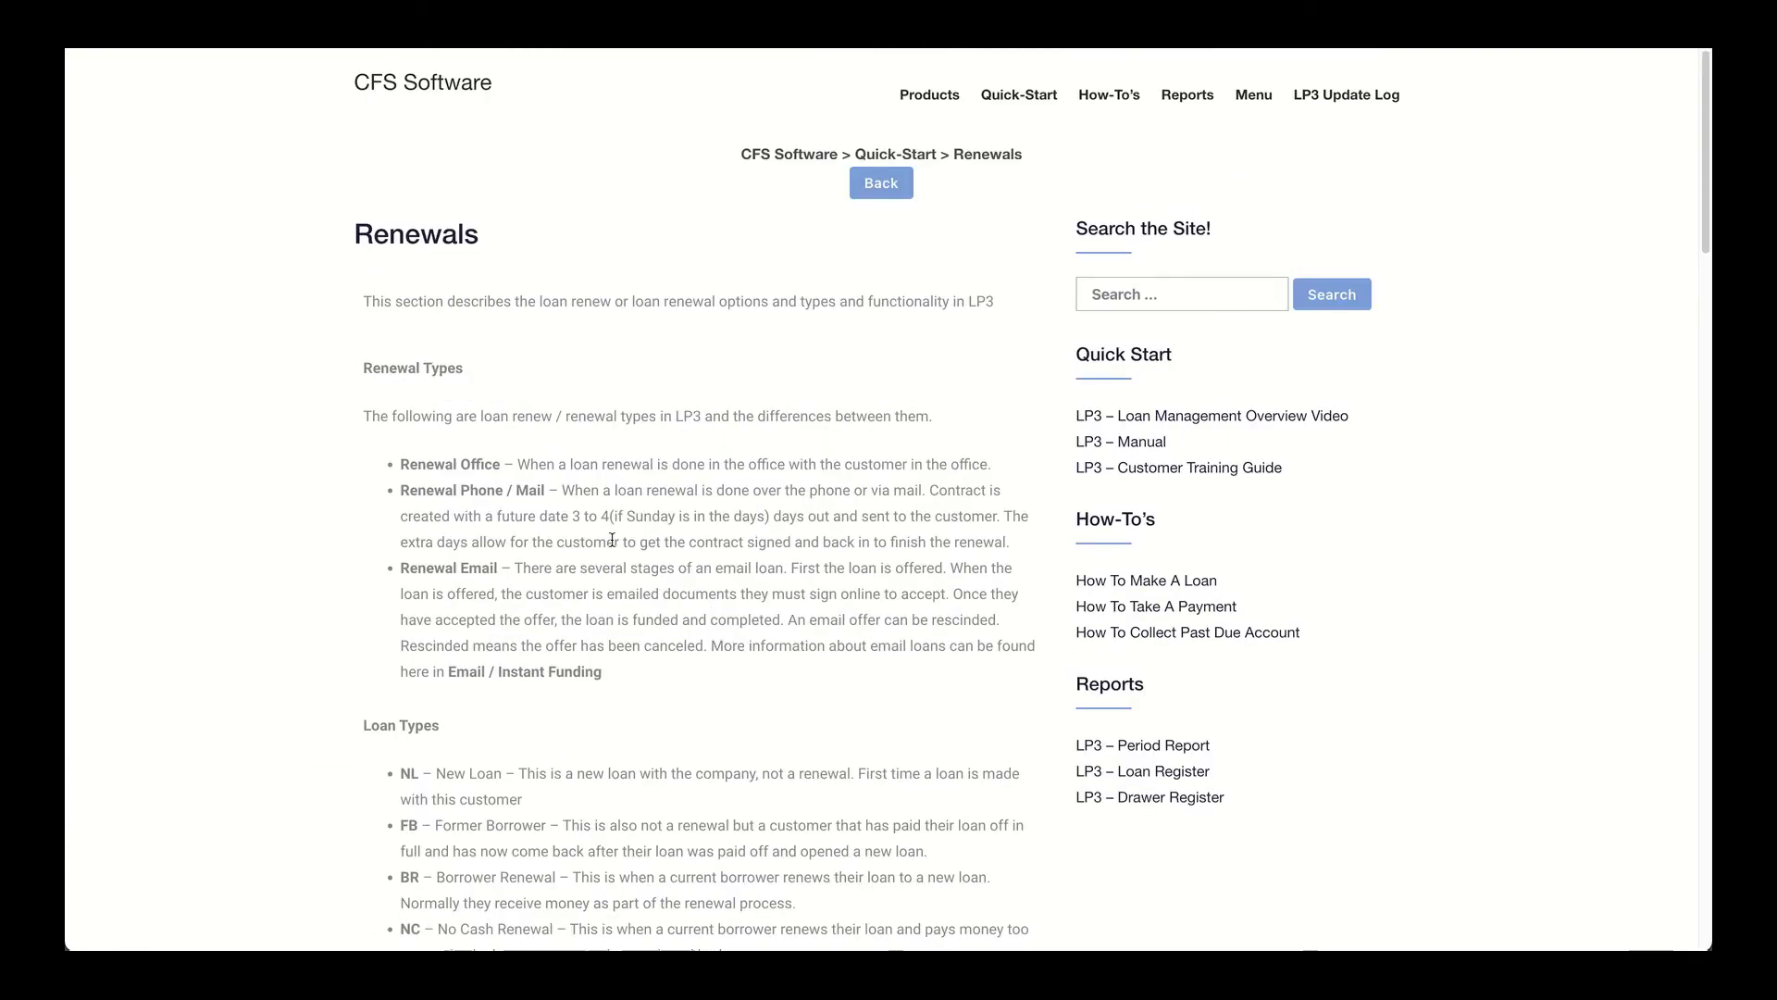
Exit the Period Report and the customer's account record in LoanPlus 3
{"action": "left_click", "coordinate": [491, 29]}
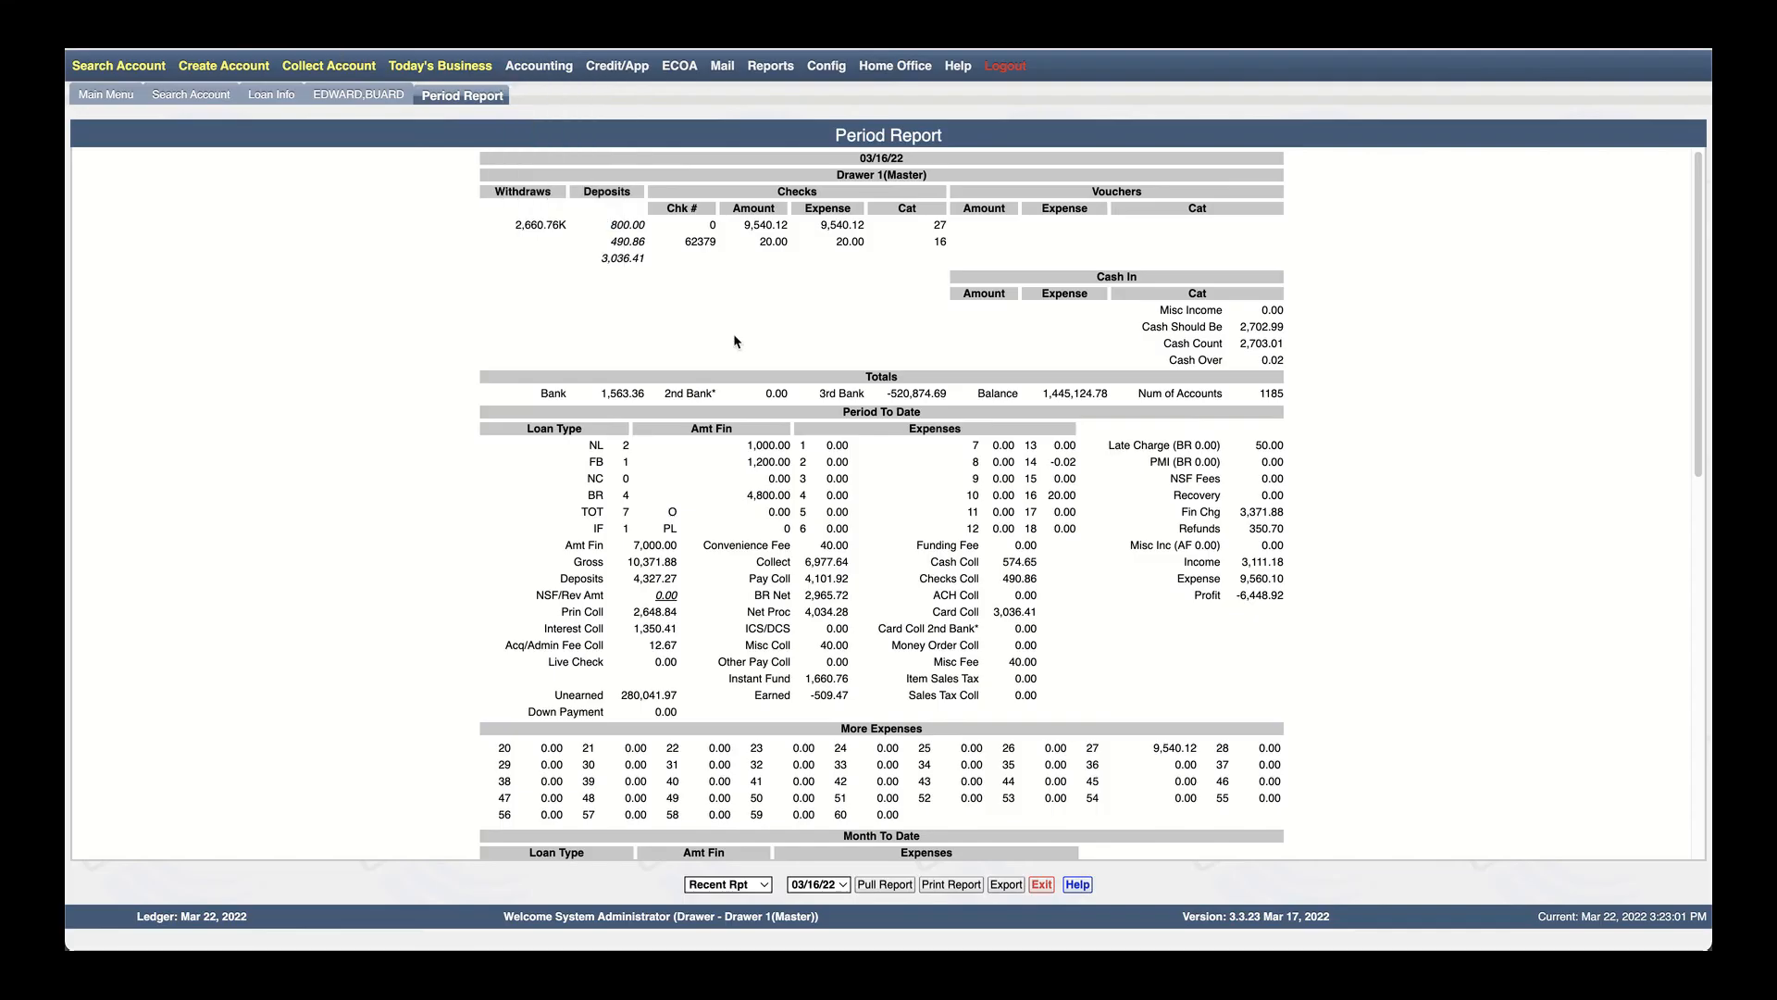
{"action": "left_click", "coordinate": [1041, 884]}
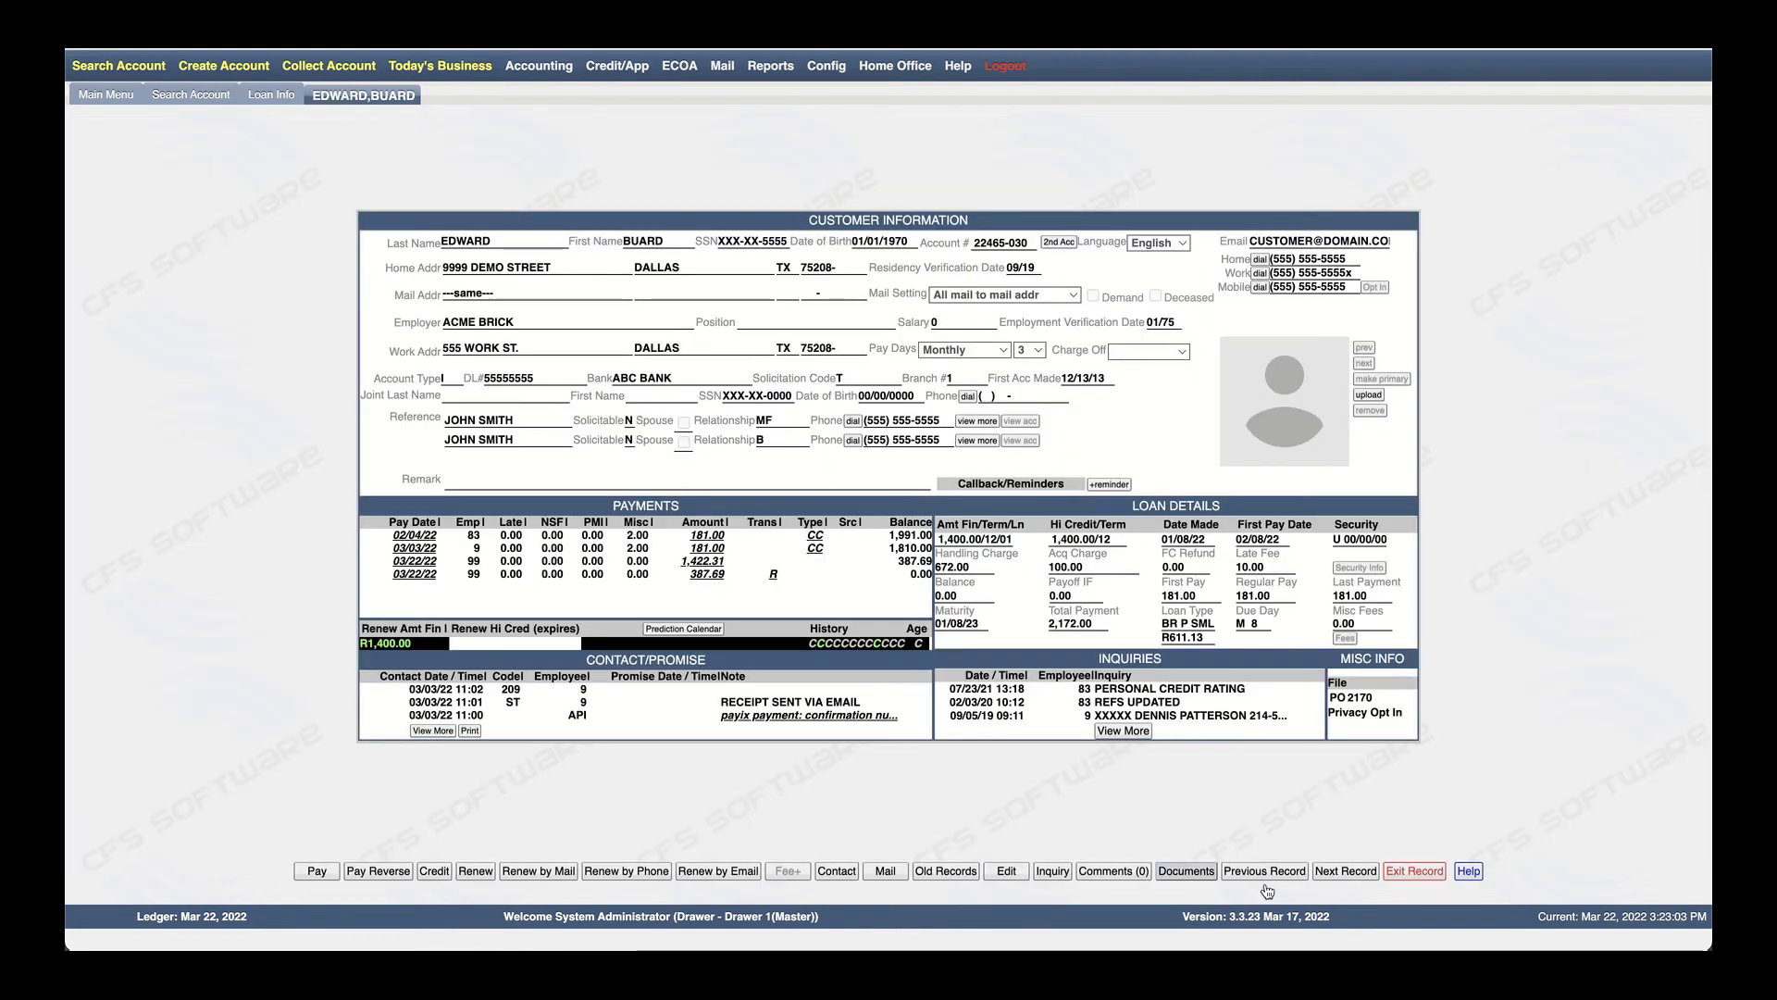
{"action": "left_click", "coordinate": [1439, 877]}
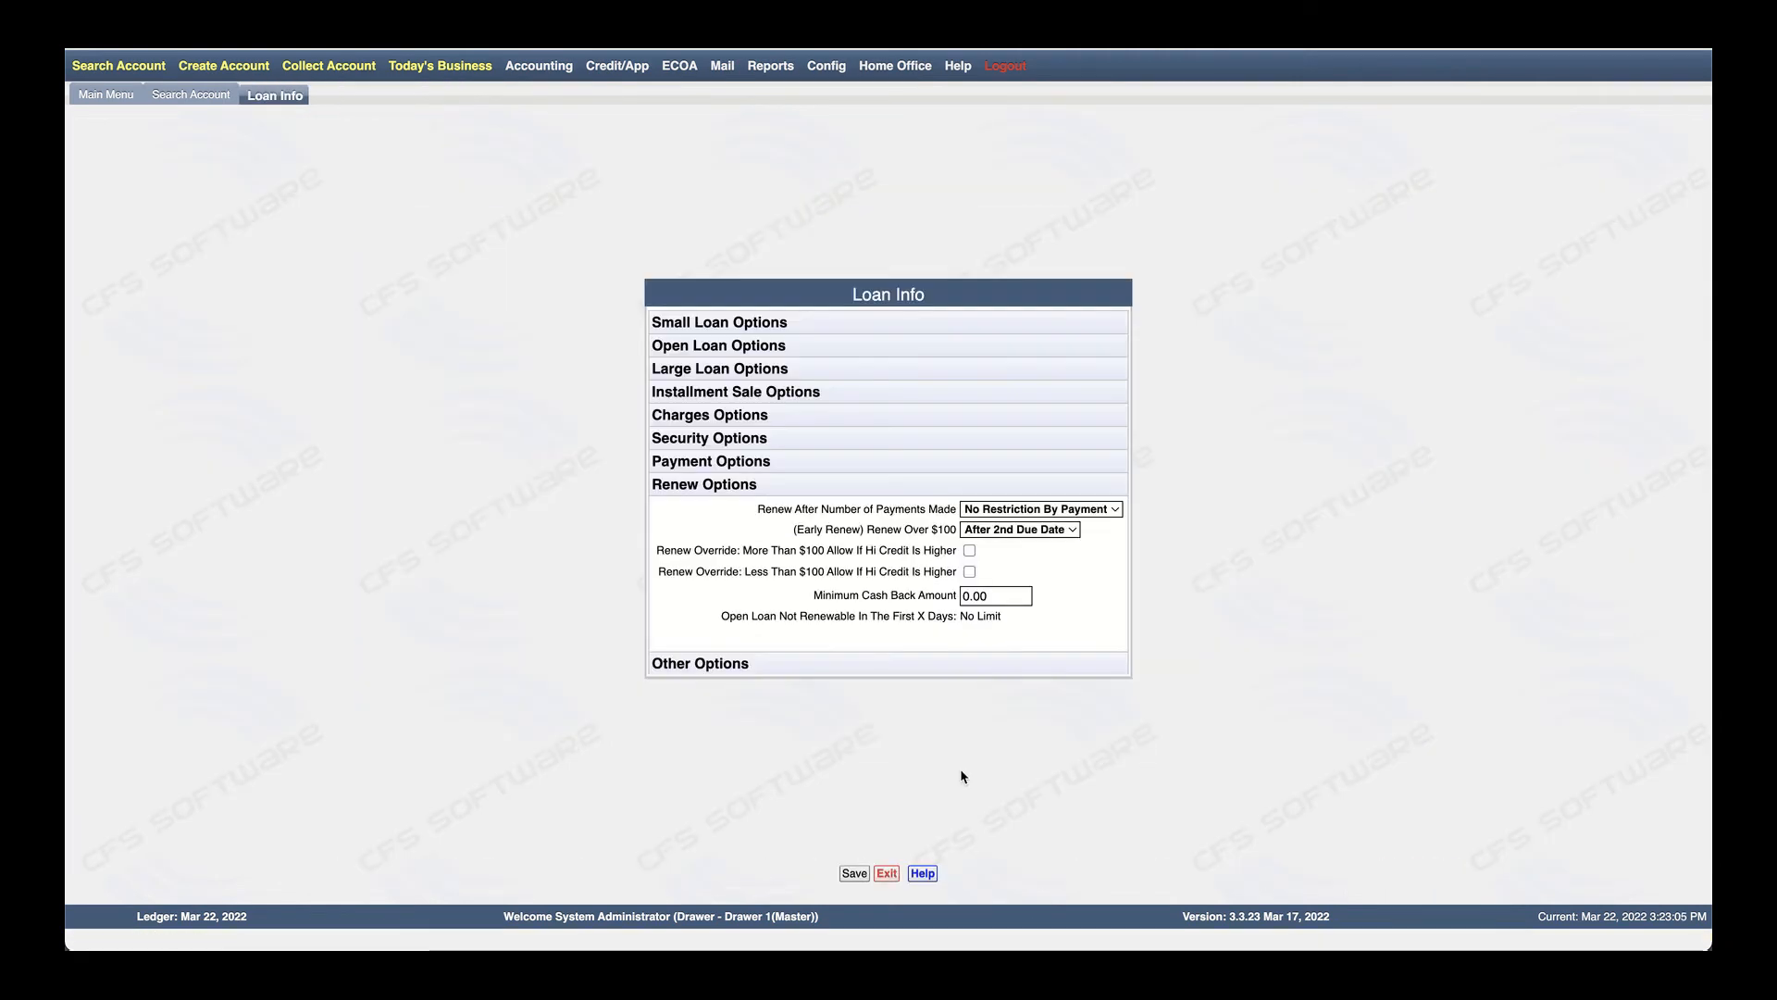
{"action": "left_click", "coordinate": [886, 873]}
{"action": "left_click", "coordinate": [892, 890]}
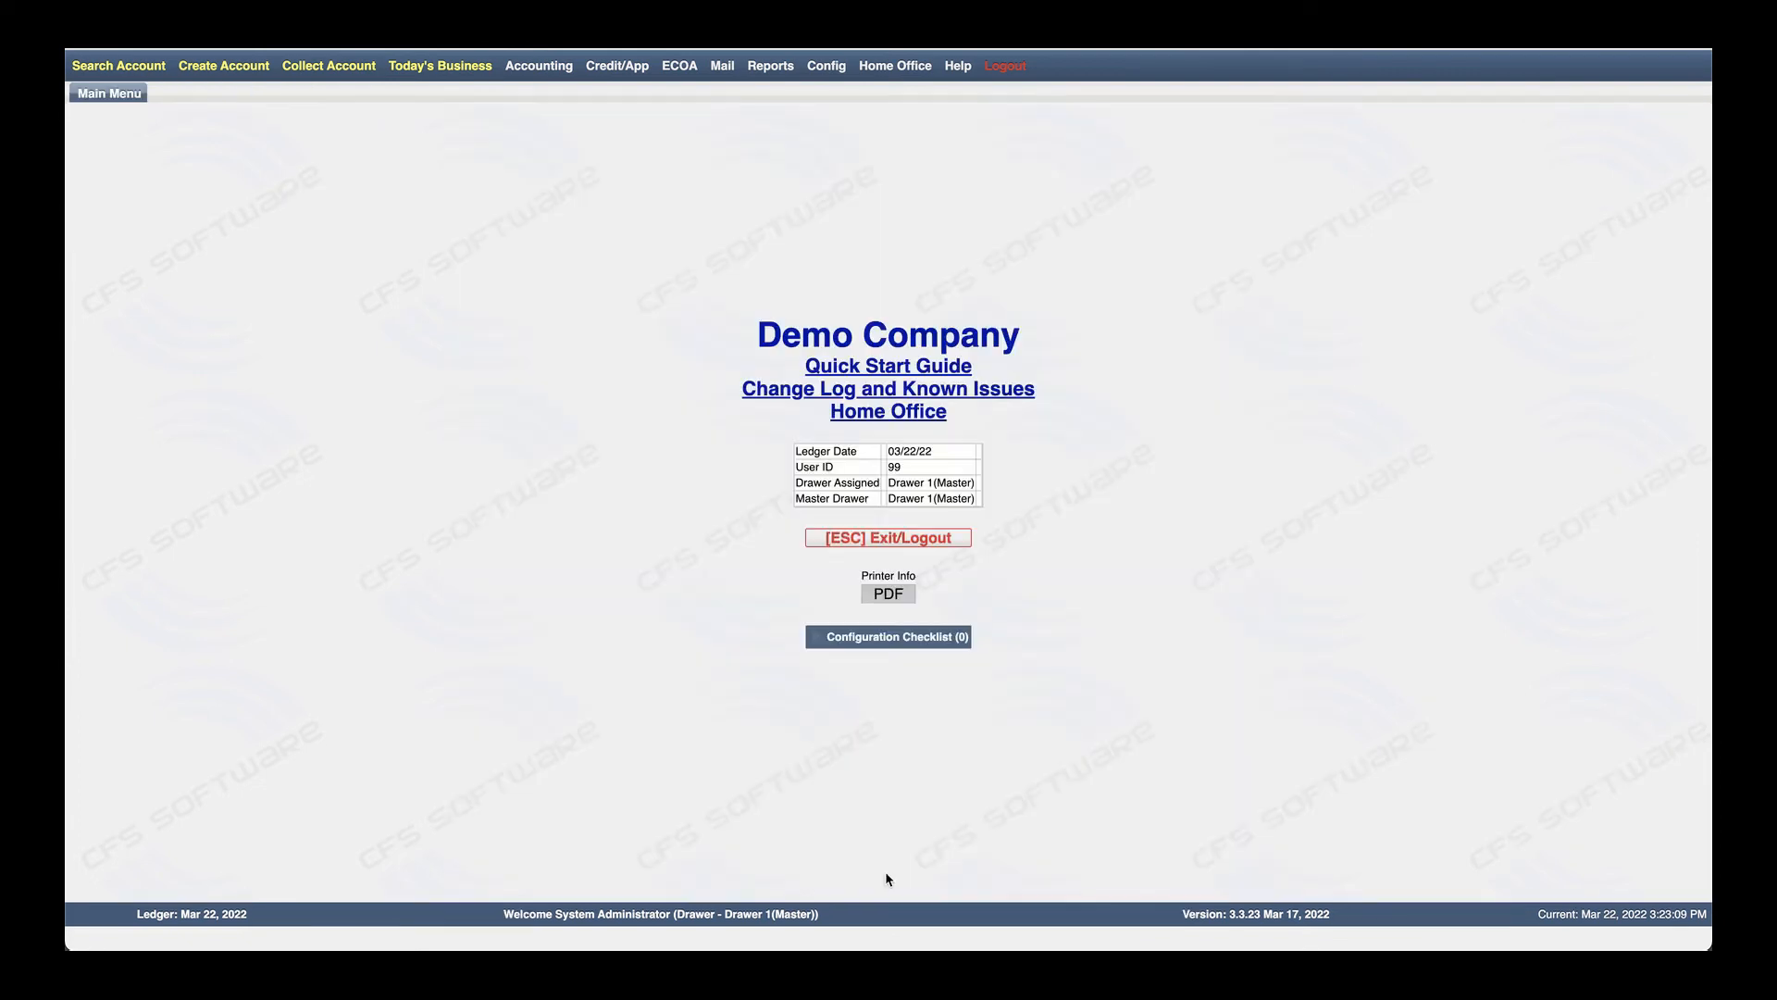
{"action": "left_click", "coordinate": [895, 66]}
{"action": "left_click", "coordinate": [827, 66]}
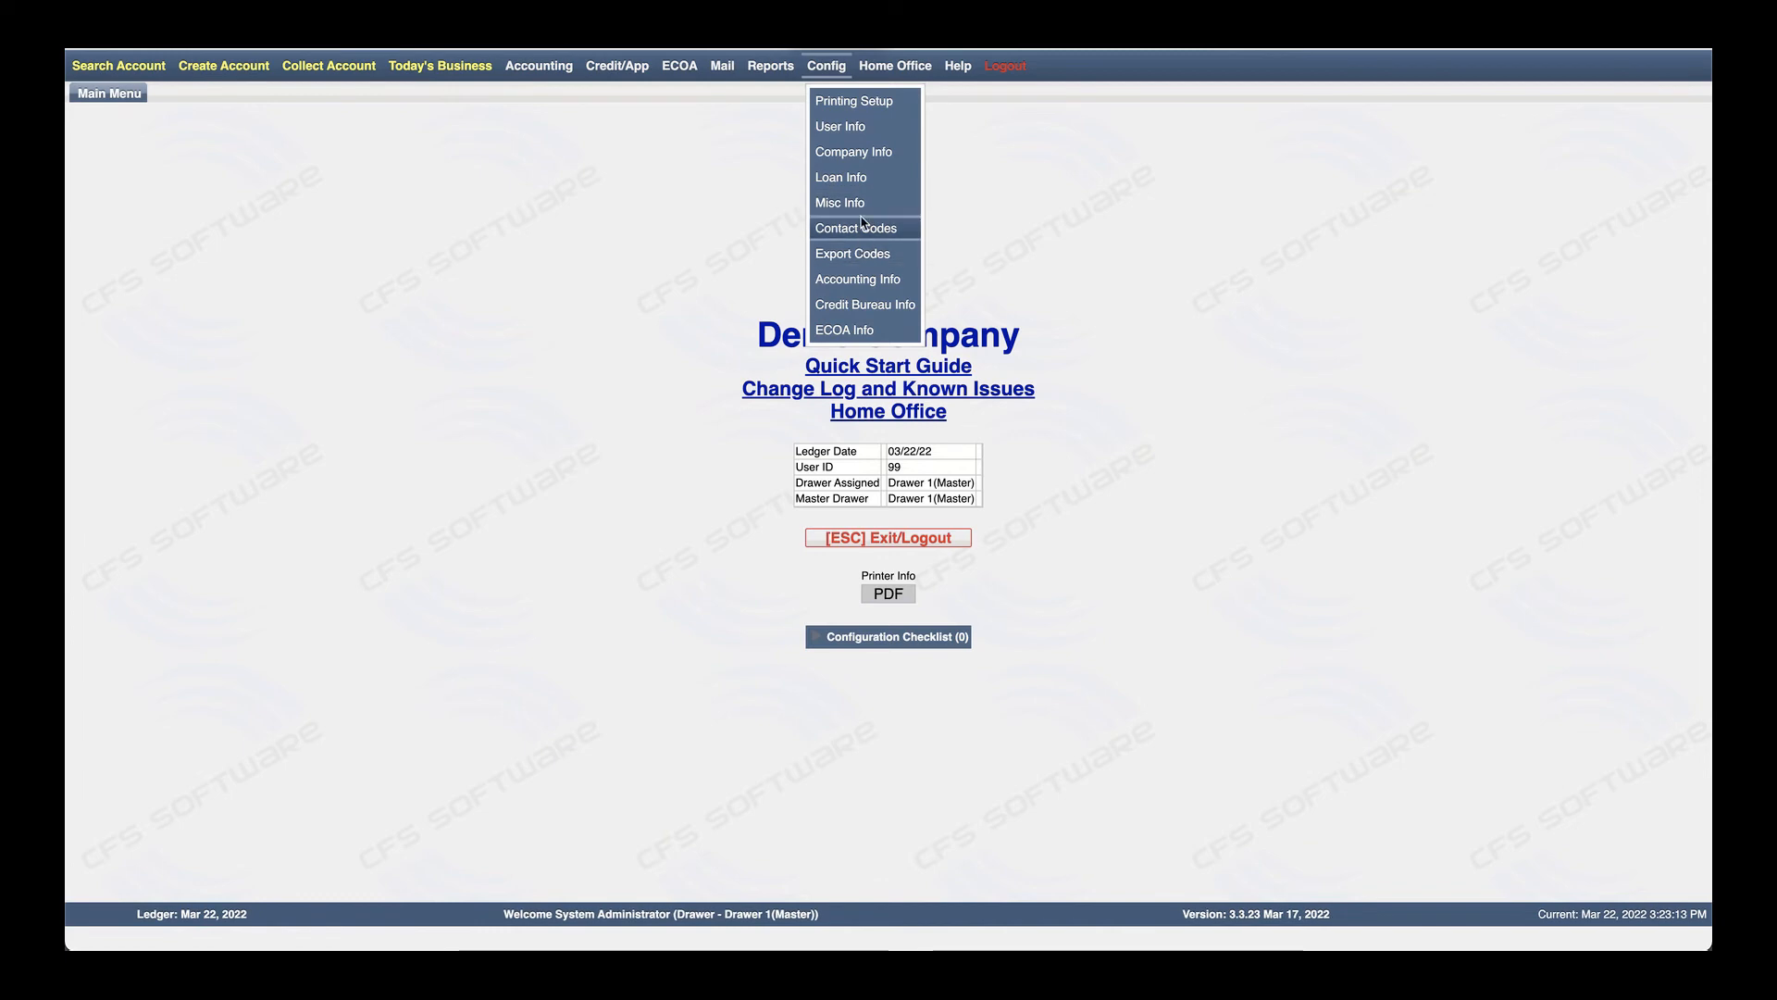
{"action": "left_click", "coordinate": [855, 177]}
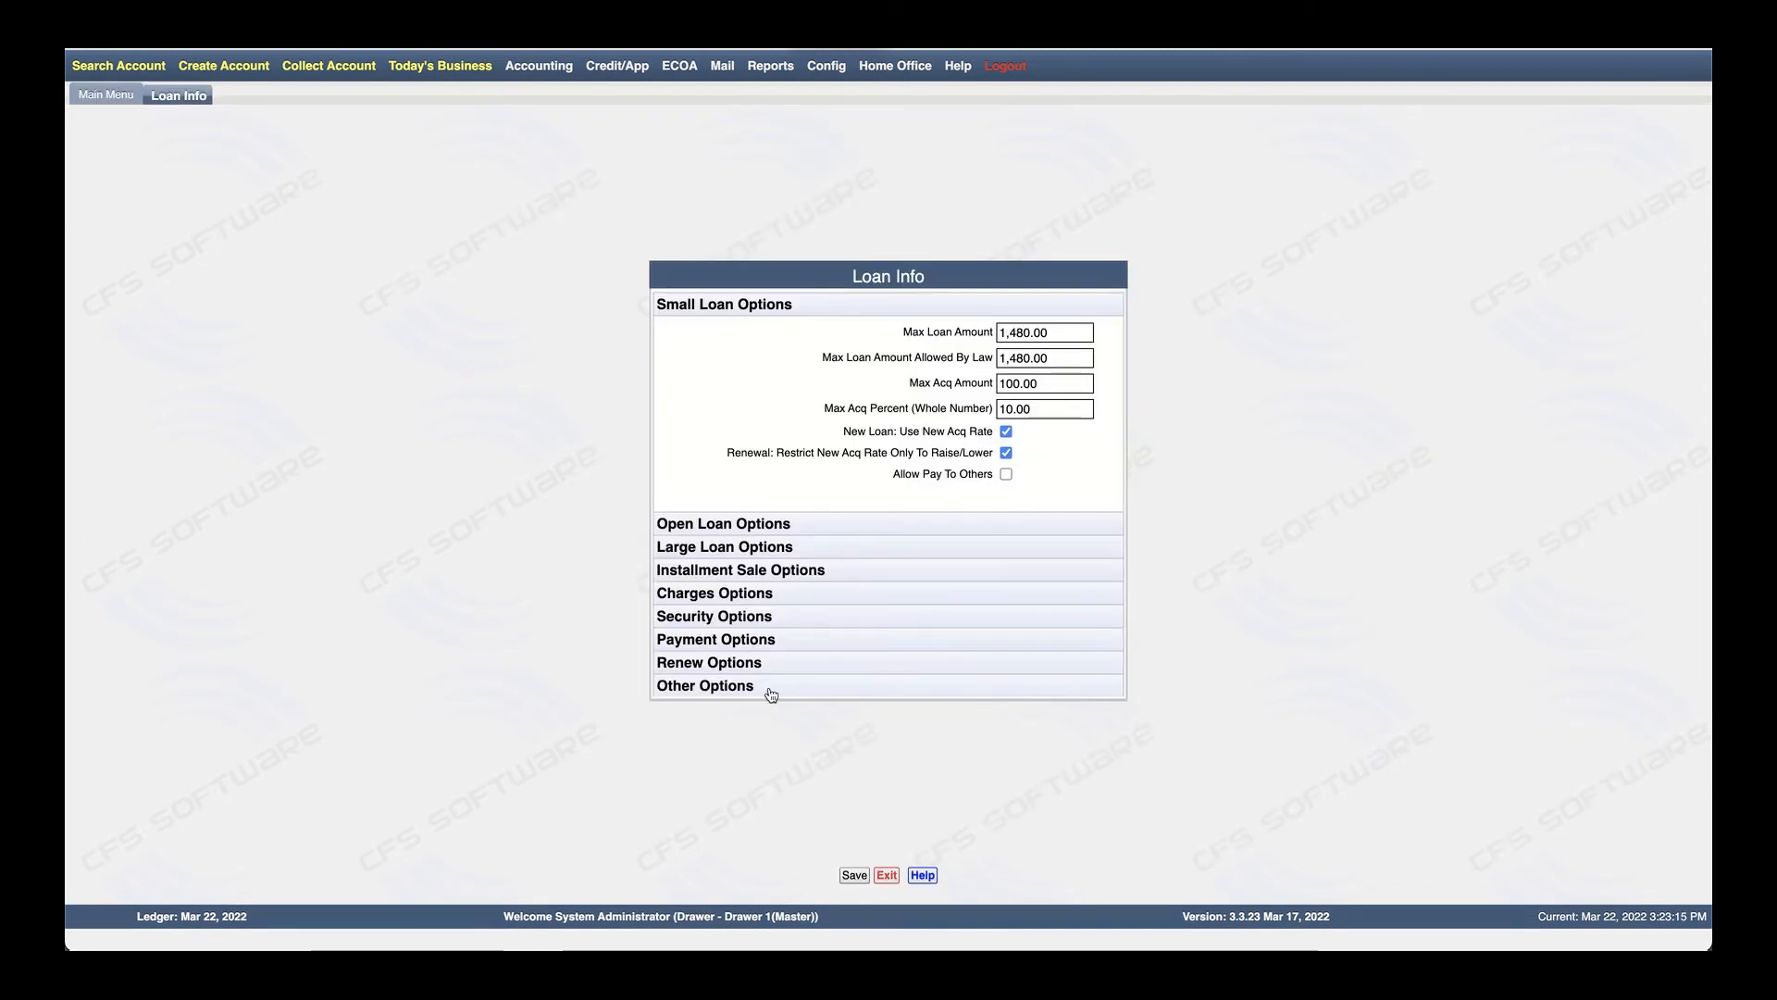
{"action": "left_click", "coordinate": [706, 662]}
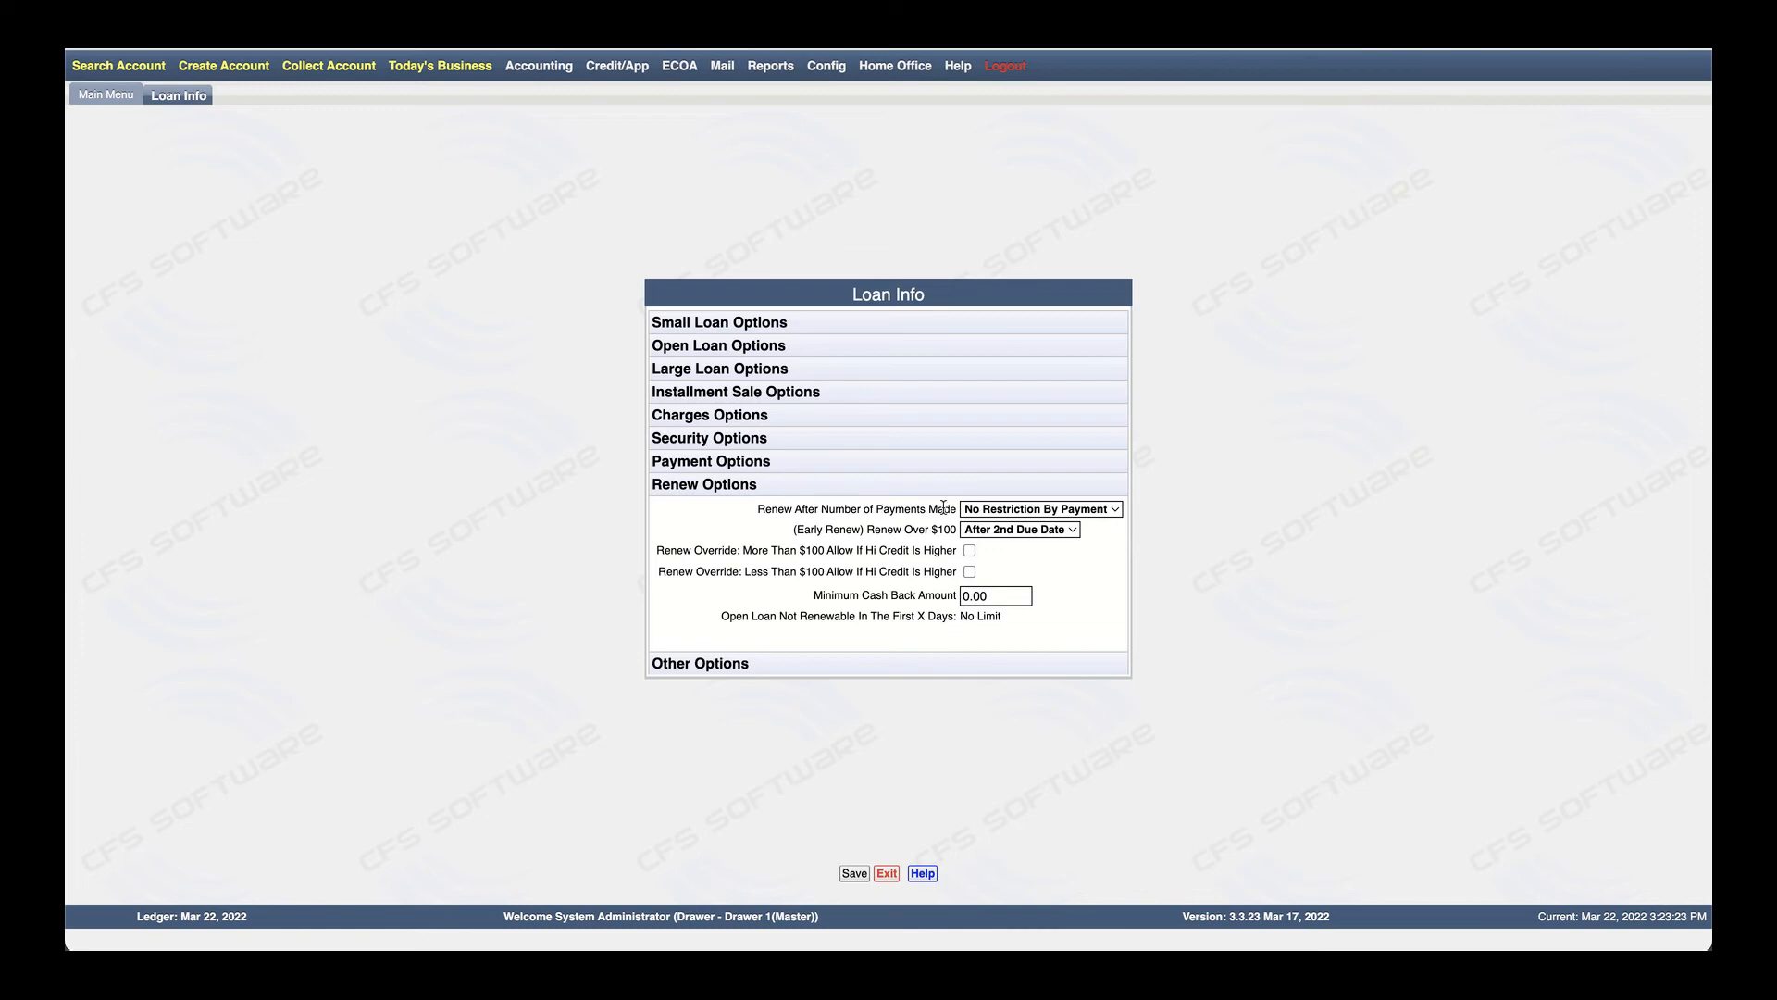
{"action": "left_click", "coordinate": [1030, 510]}
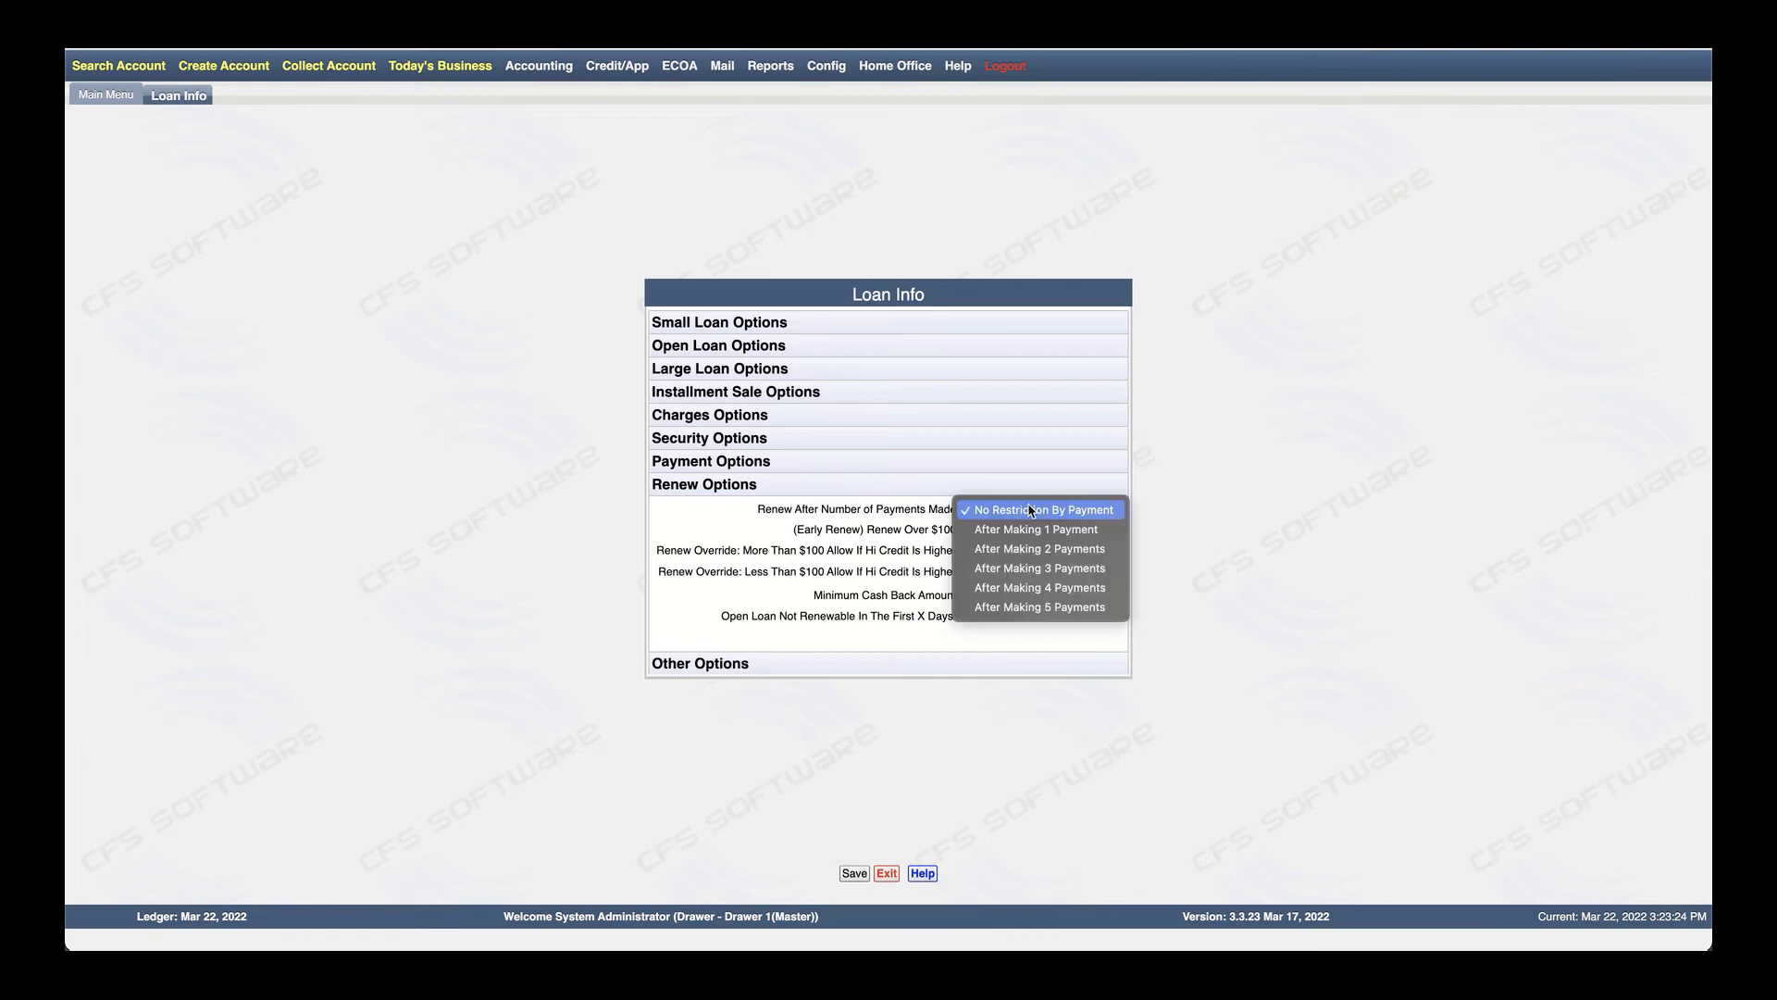
{"action": "left_click", "coordinate": [1041, 567]}
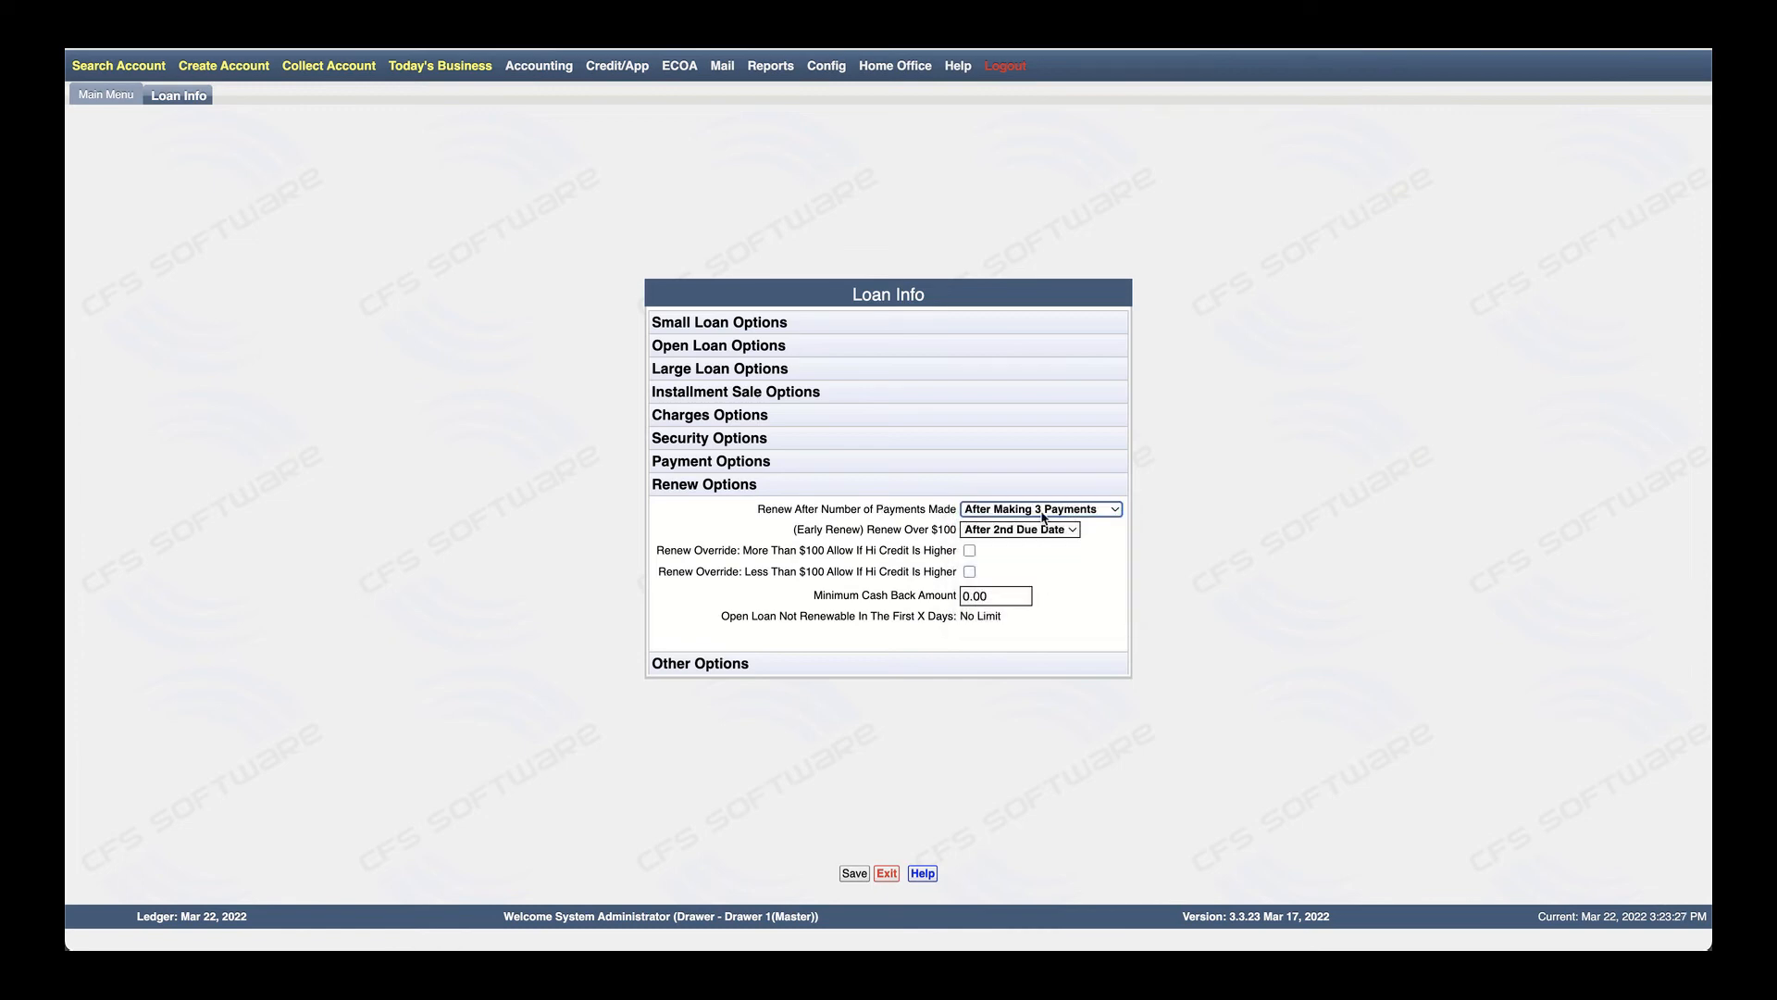
{"action": "left_click", "coordinate": [1043, 511]}
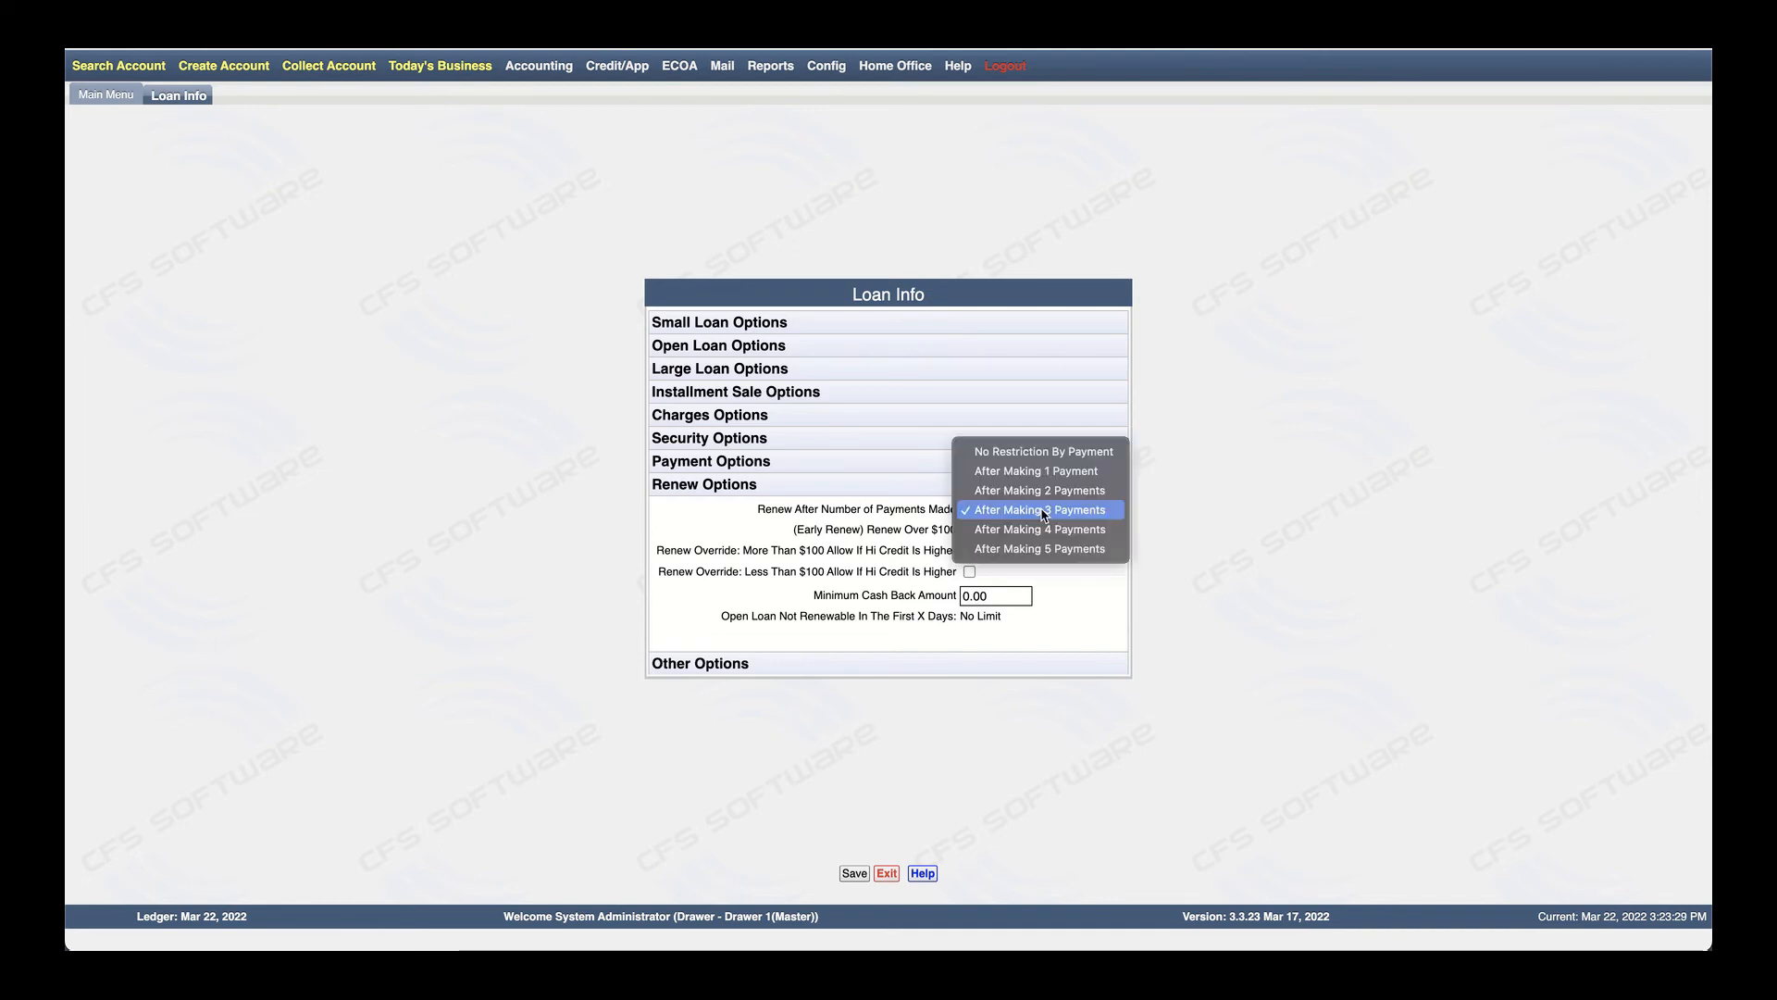
{"action": "left_click", "coordinate": [1030, 454]}
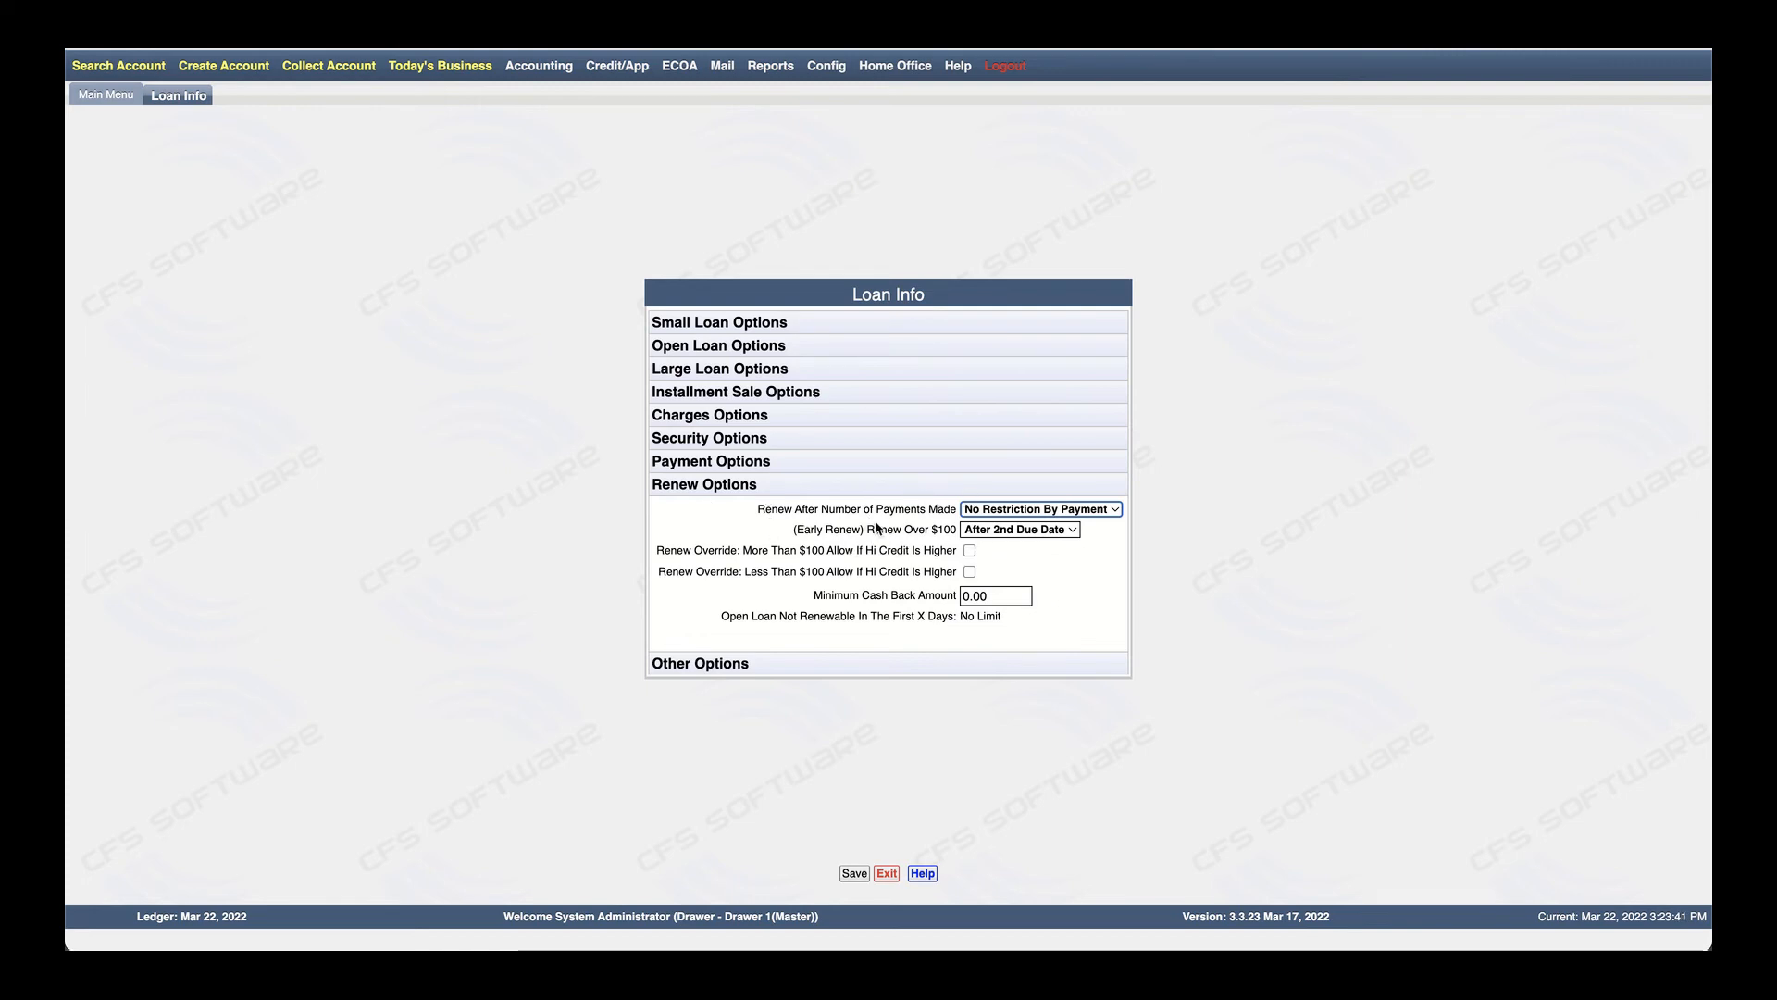
{"action": "left_click", "coordinate": [1032, 535]}
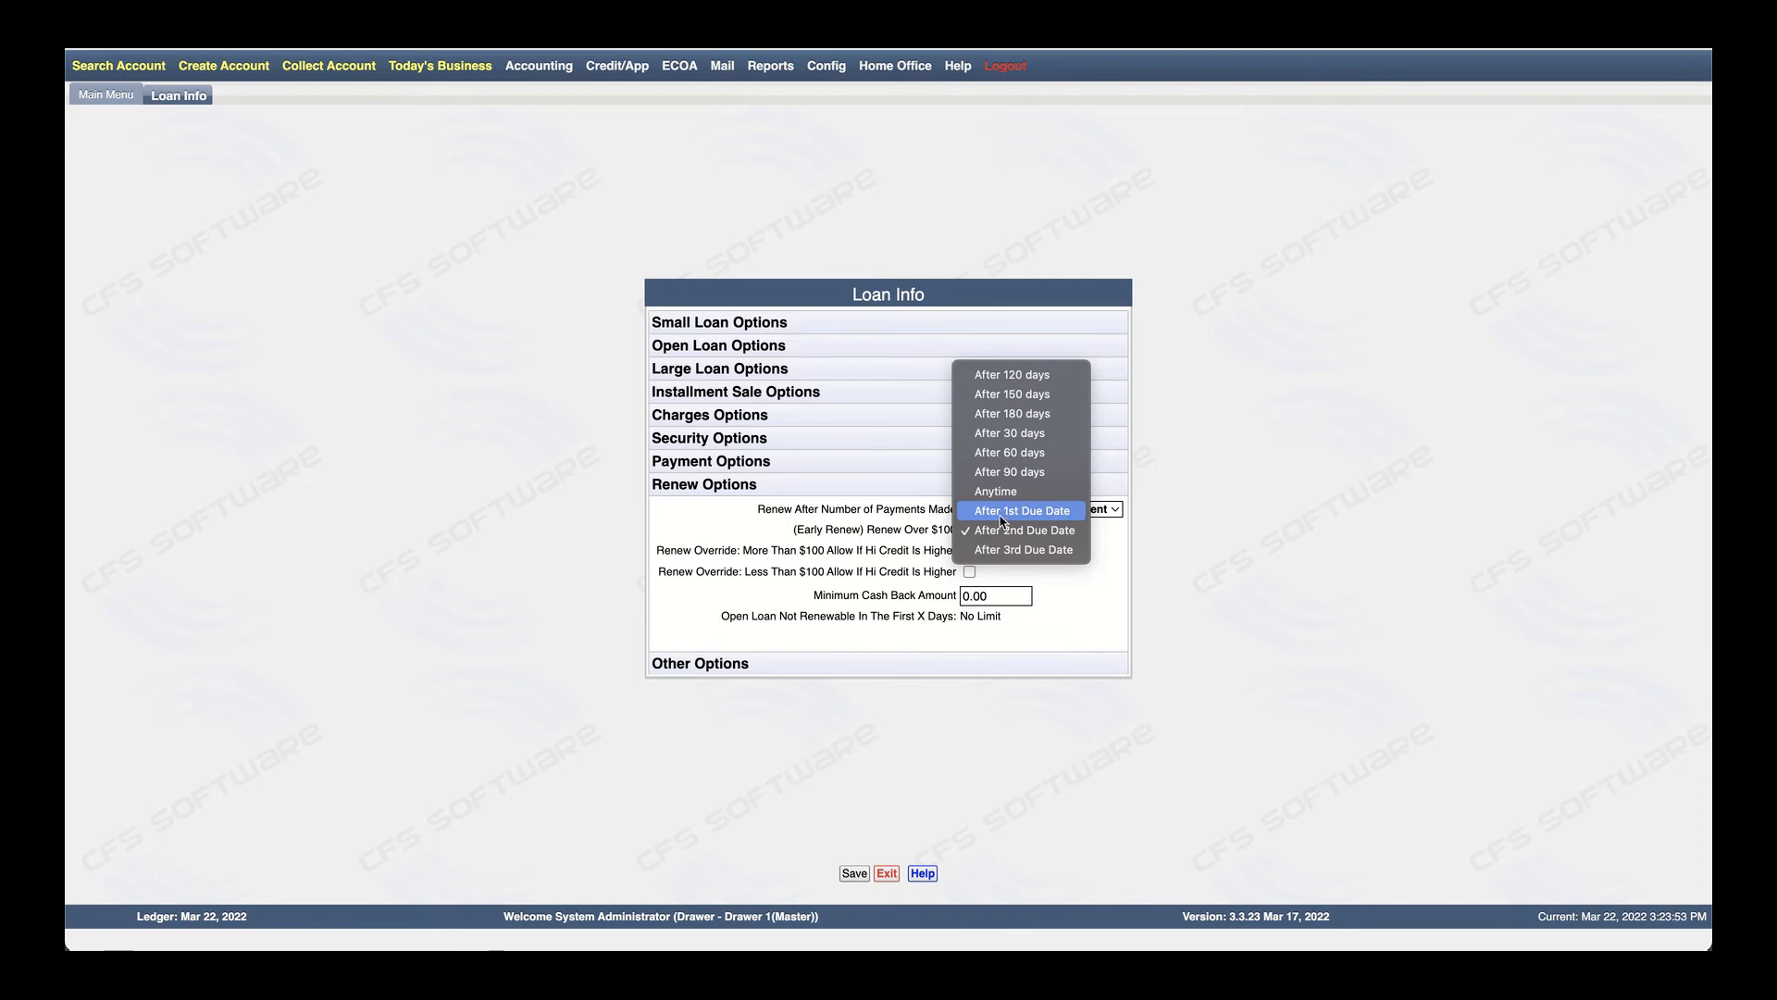
{"action": "left_click", "coordinate": [1125, 526]}
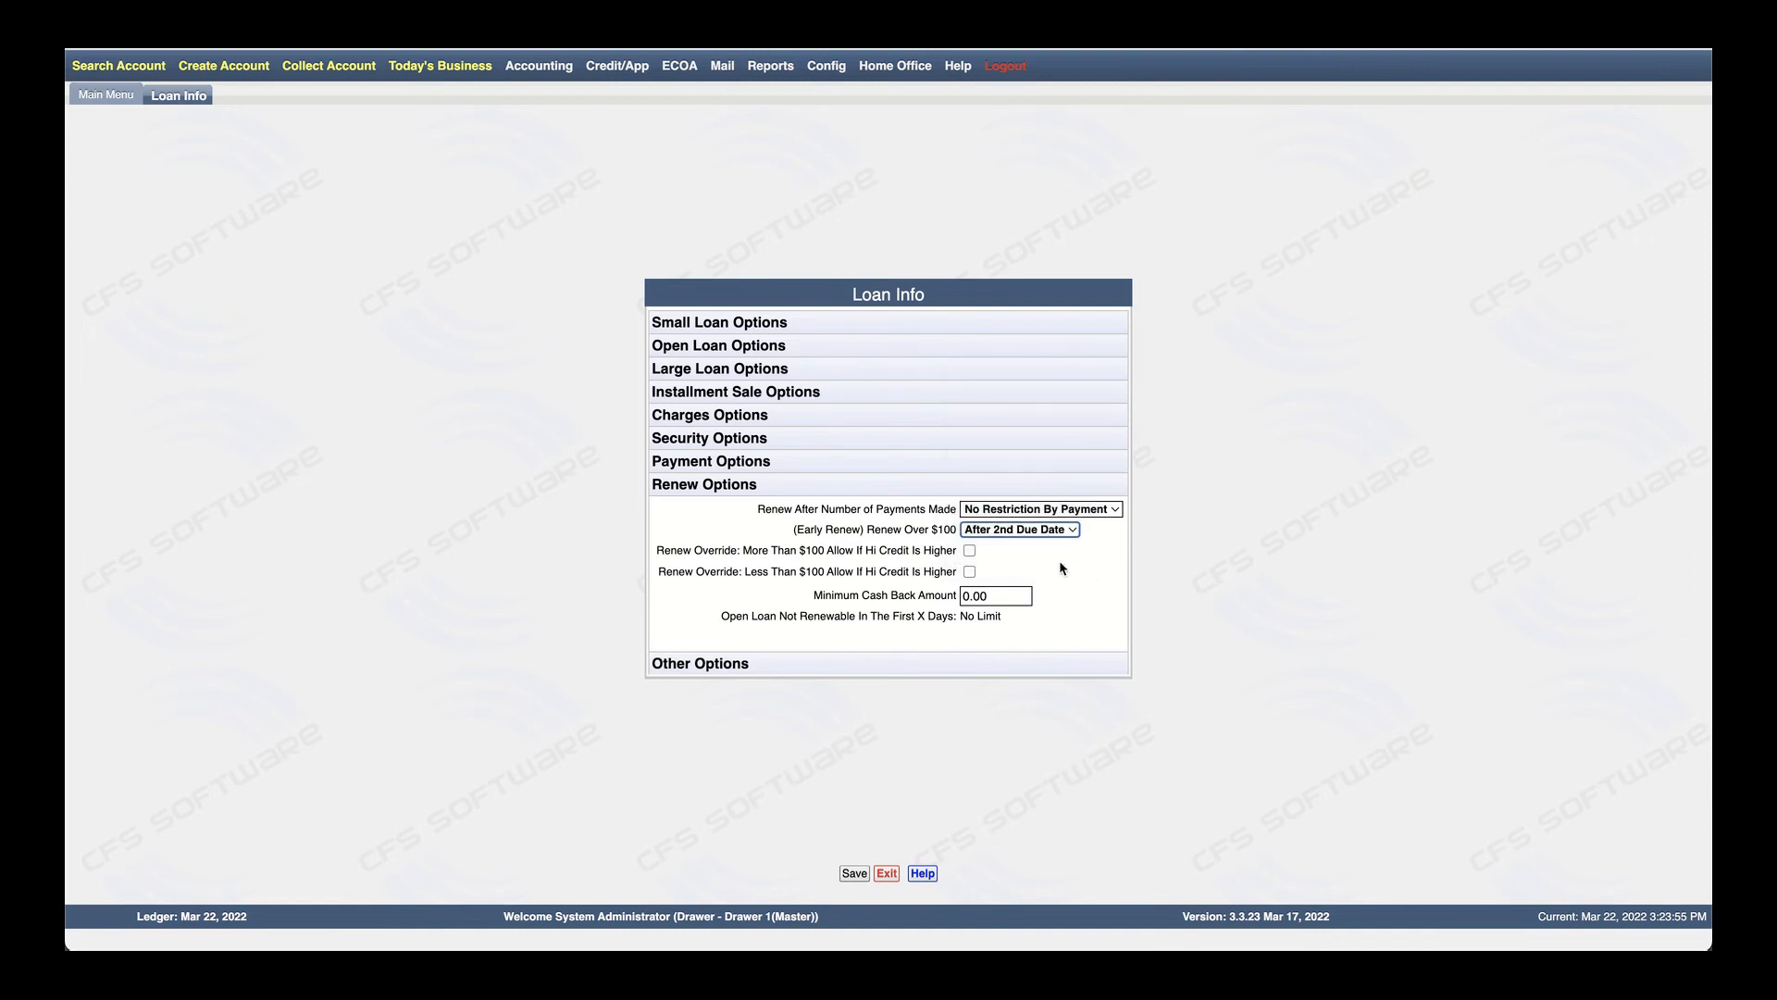
{"action": "left_click", "coordinate": [994, 530]}
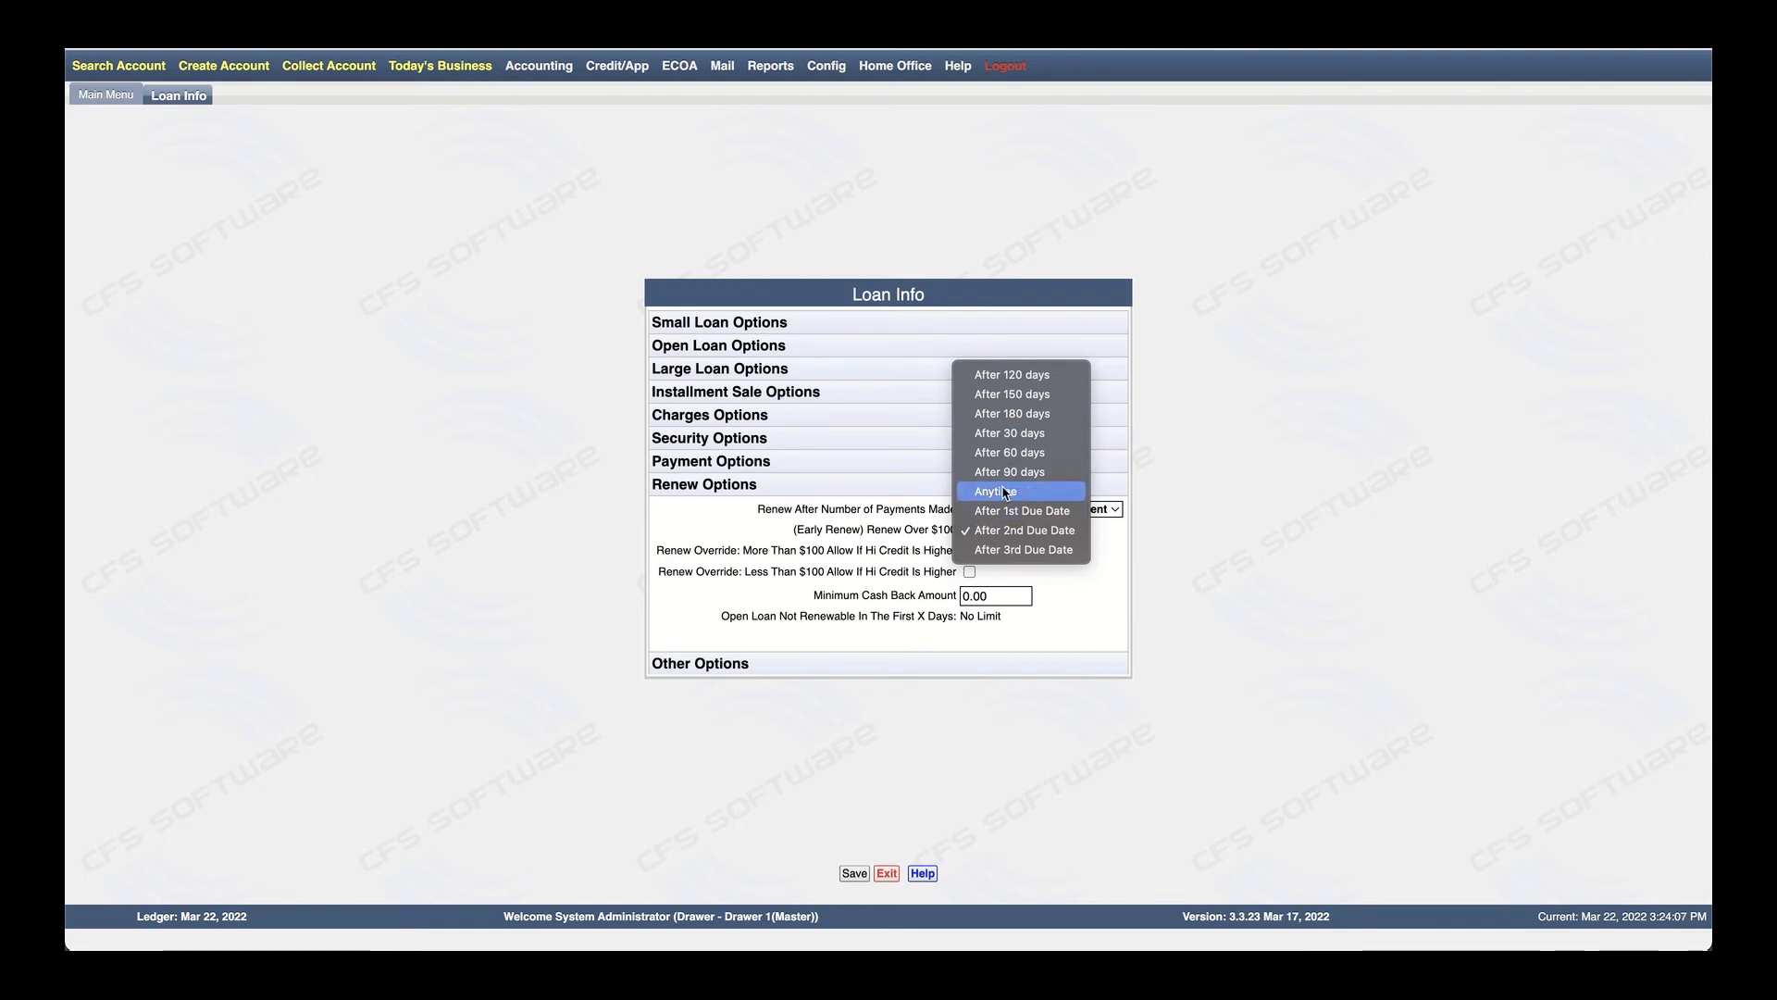
{"action": "left_click", "coordinate": [1112, 551]}
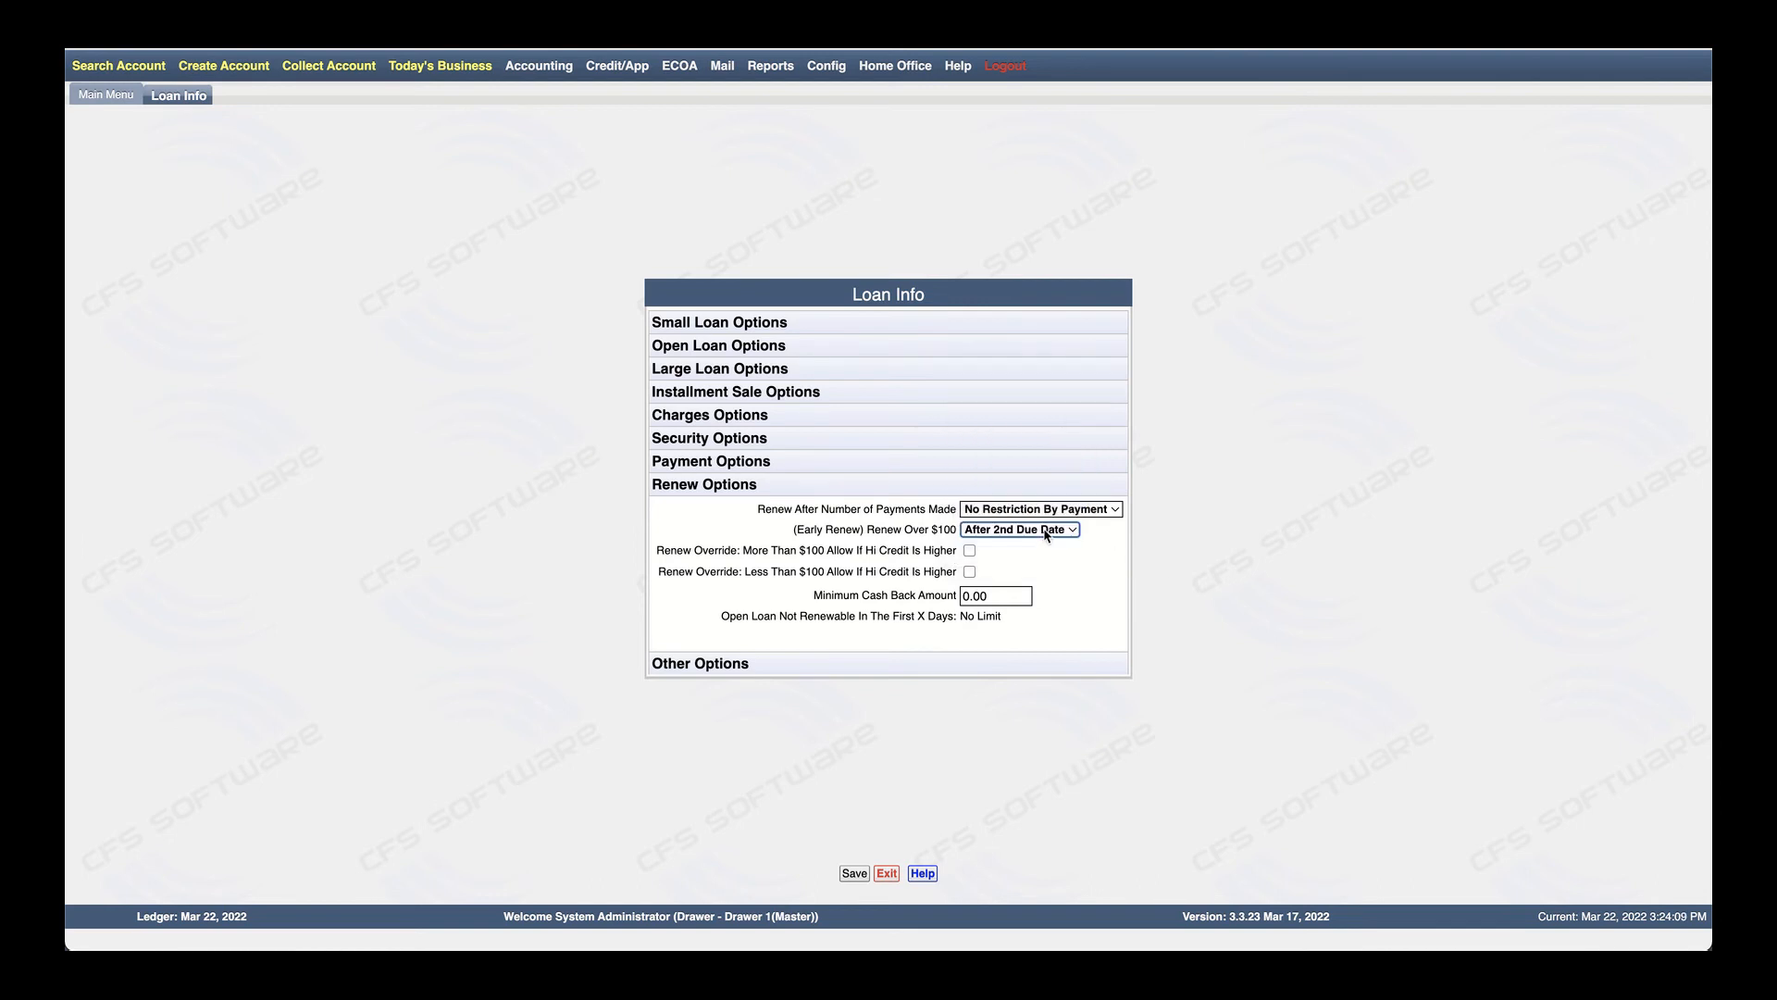
{"action": "left_click", "coordinate": [1045, 534]}
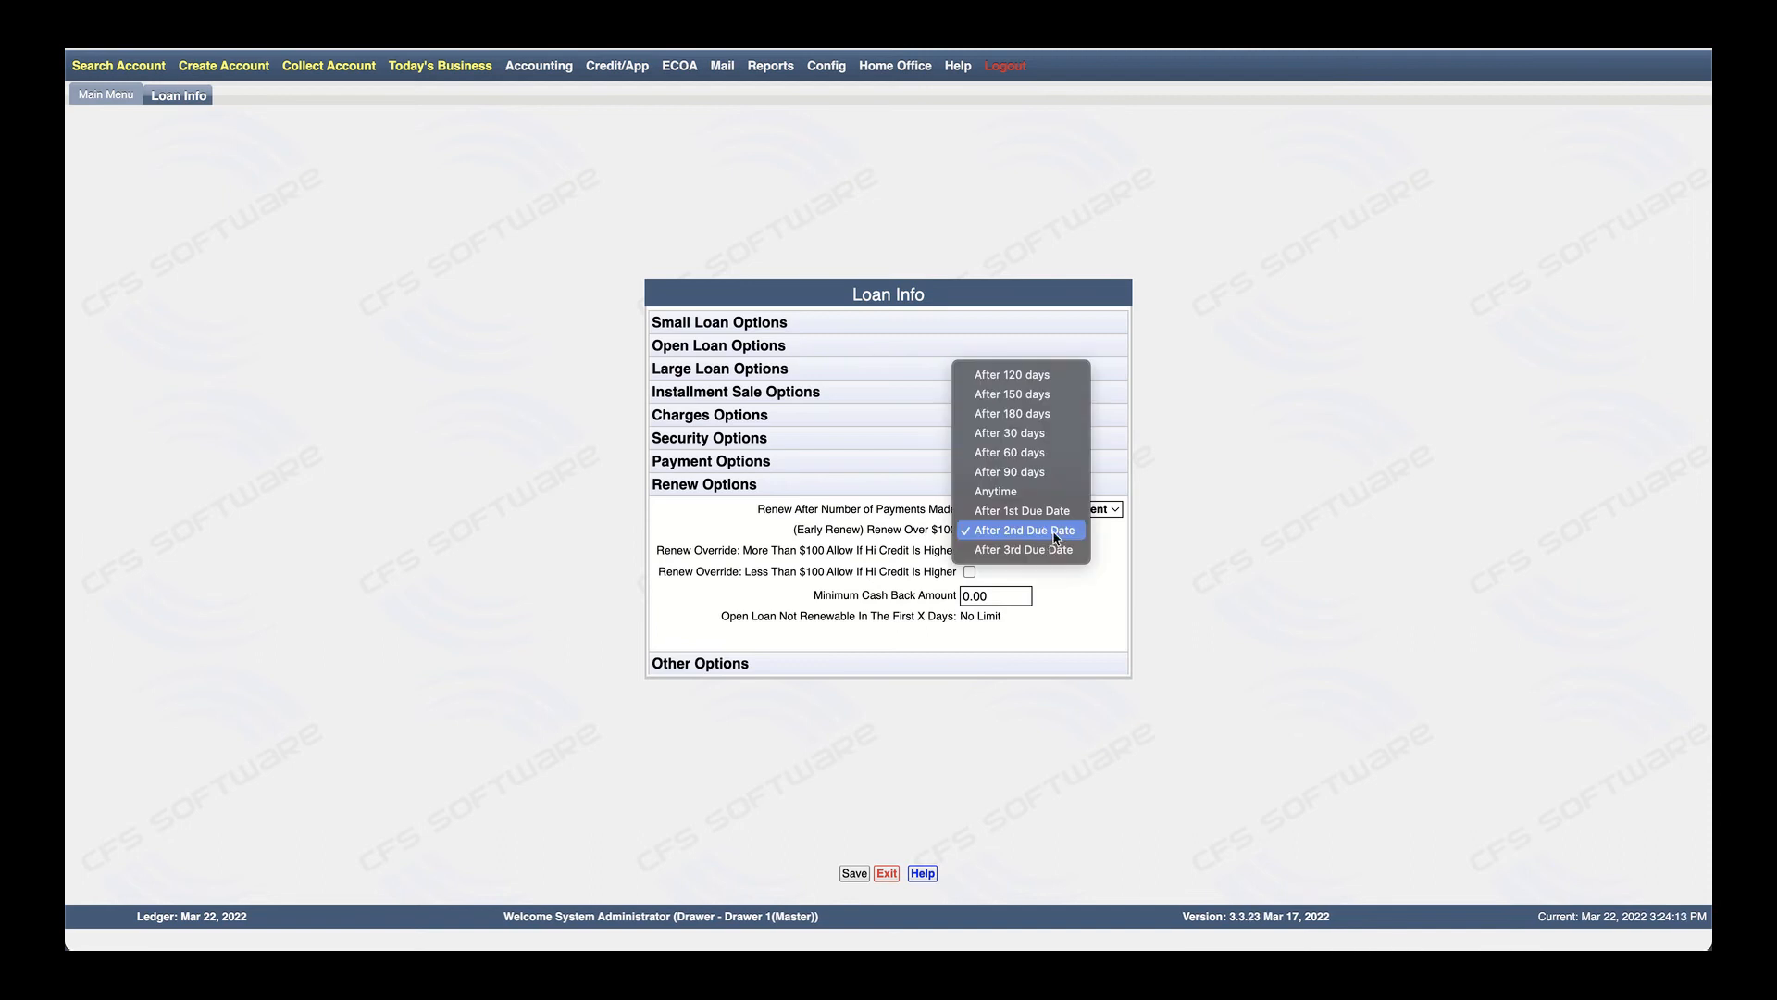
{"action": "left_click", "coordinate": [1115, 534]}
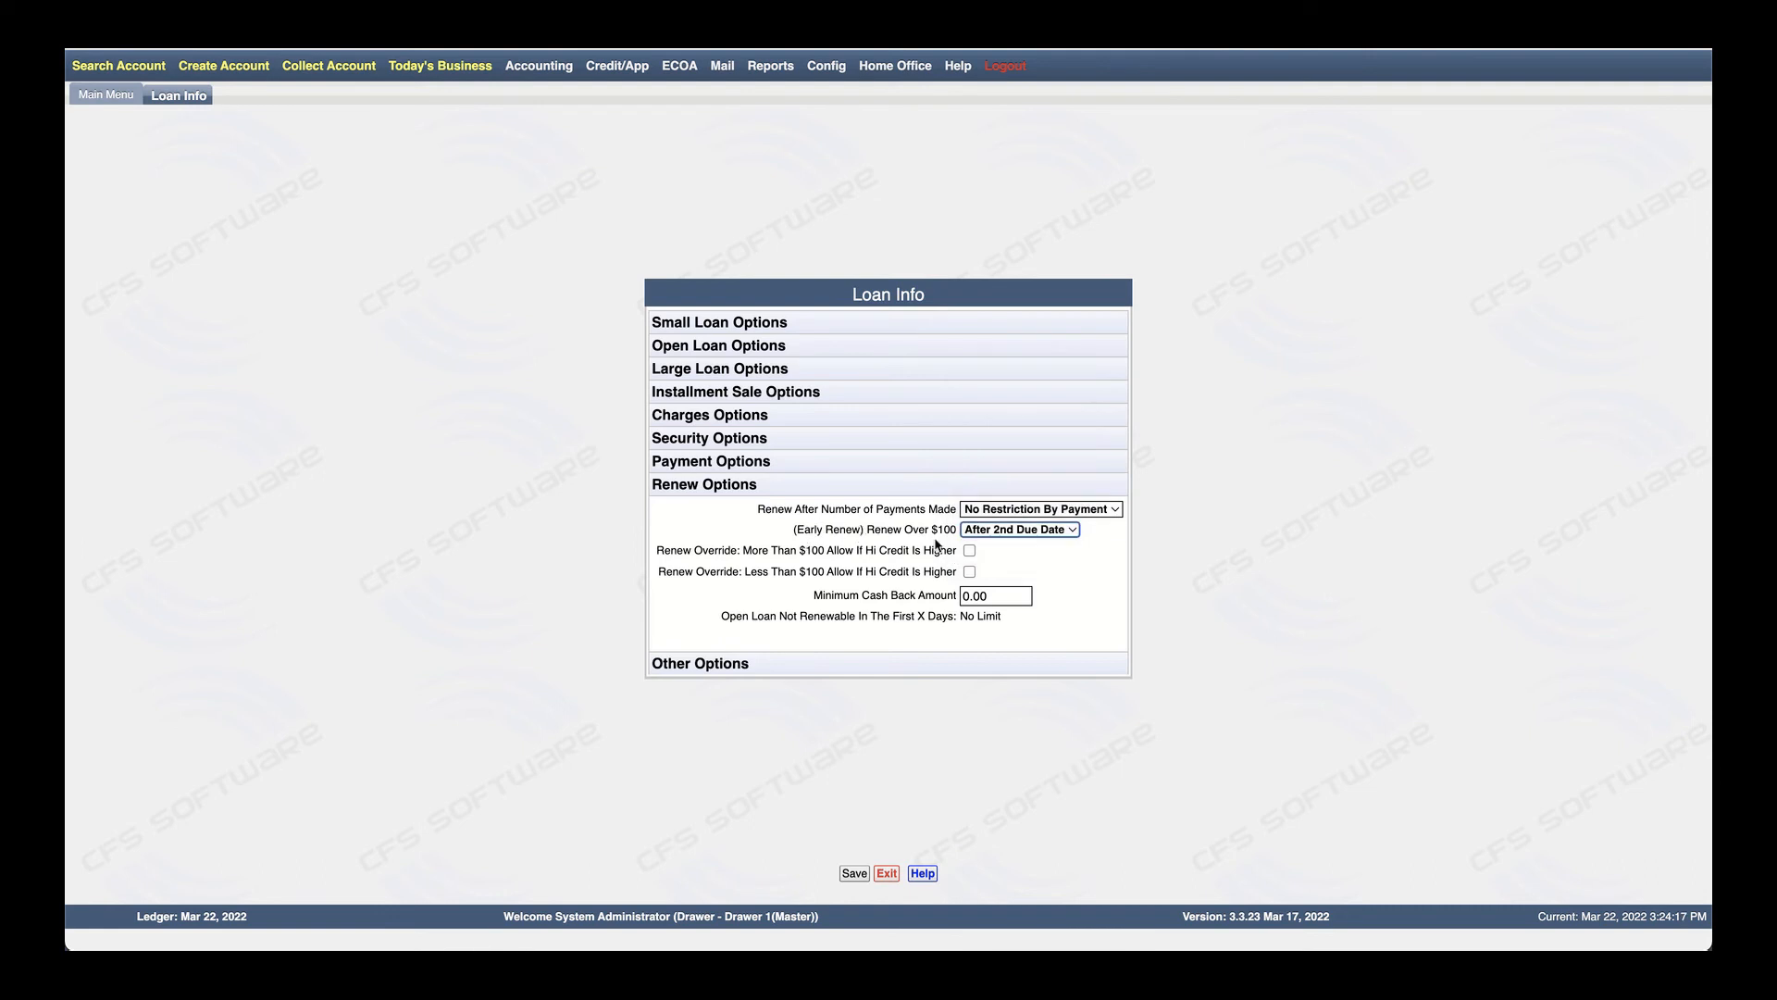
Erase the 0.00 Minimum Cash Back Amount in the renew options so the field is left blank
{"action": "left_click", "coordinate": [1018, 596]}
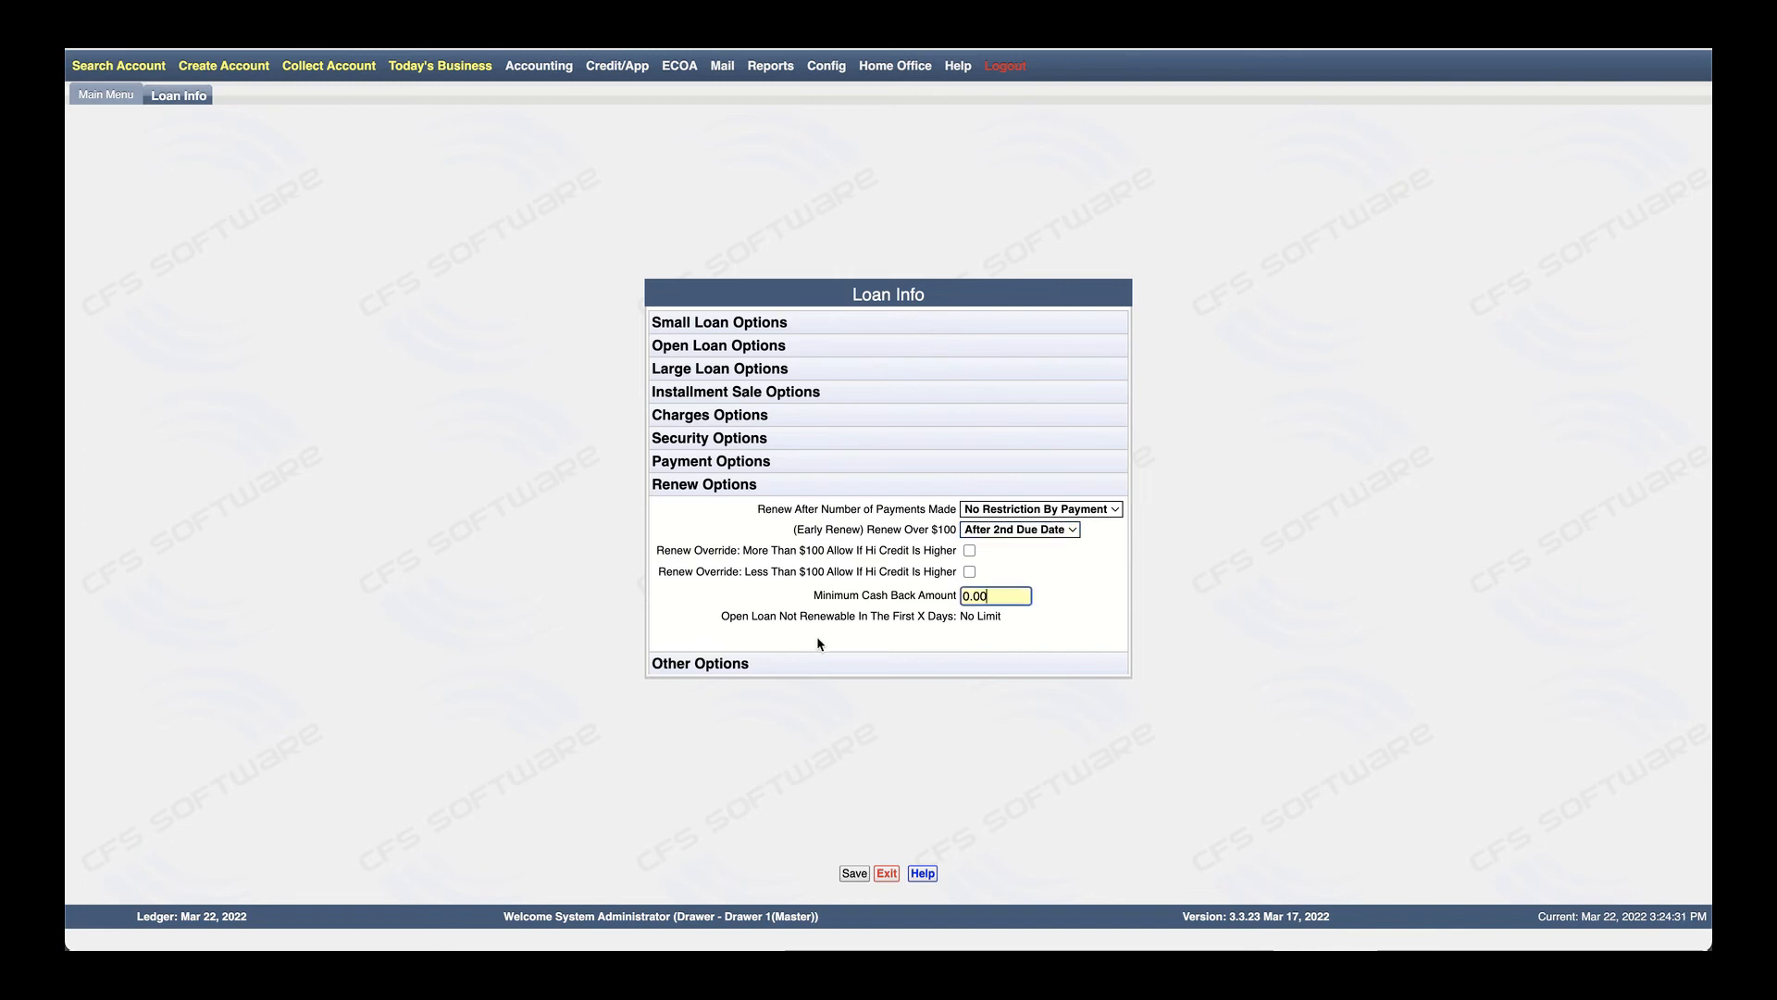
{"action": "key", "text": "BackSpace"}
{"action": "key", "text": "BackSpace"}
{"action": "key", "text": "BackSpace"}
{"action": "key", "text": "BackSpace"}
{"action": "type", "text": "300"}
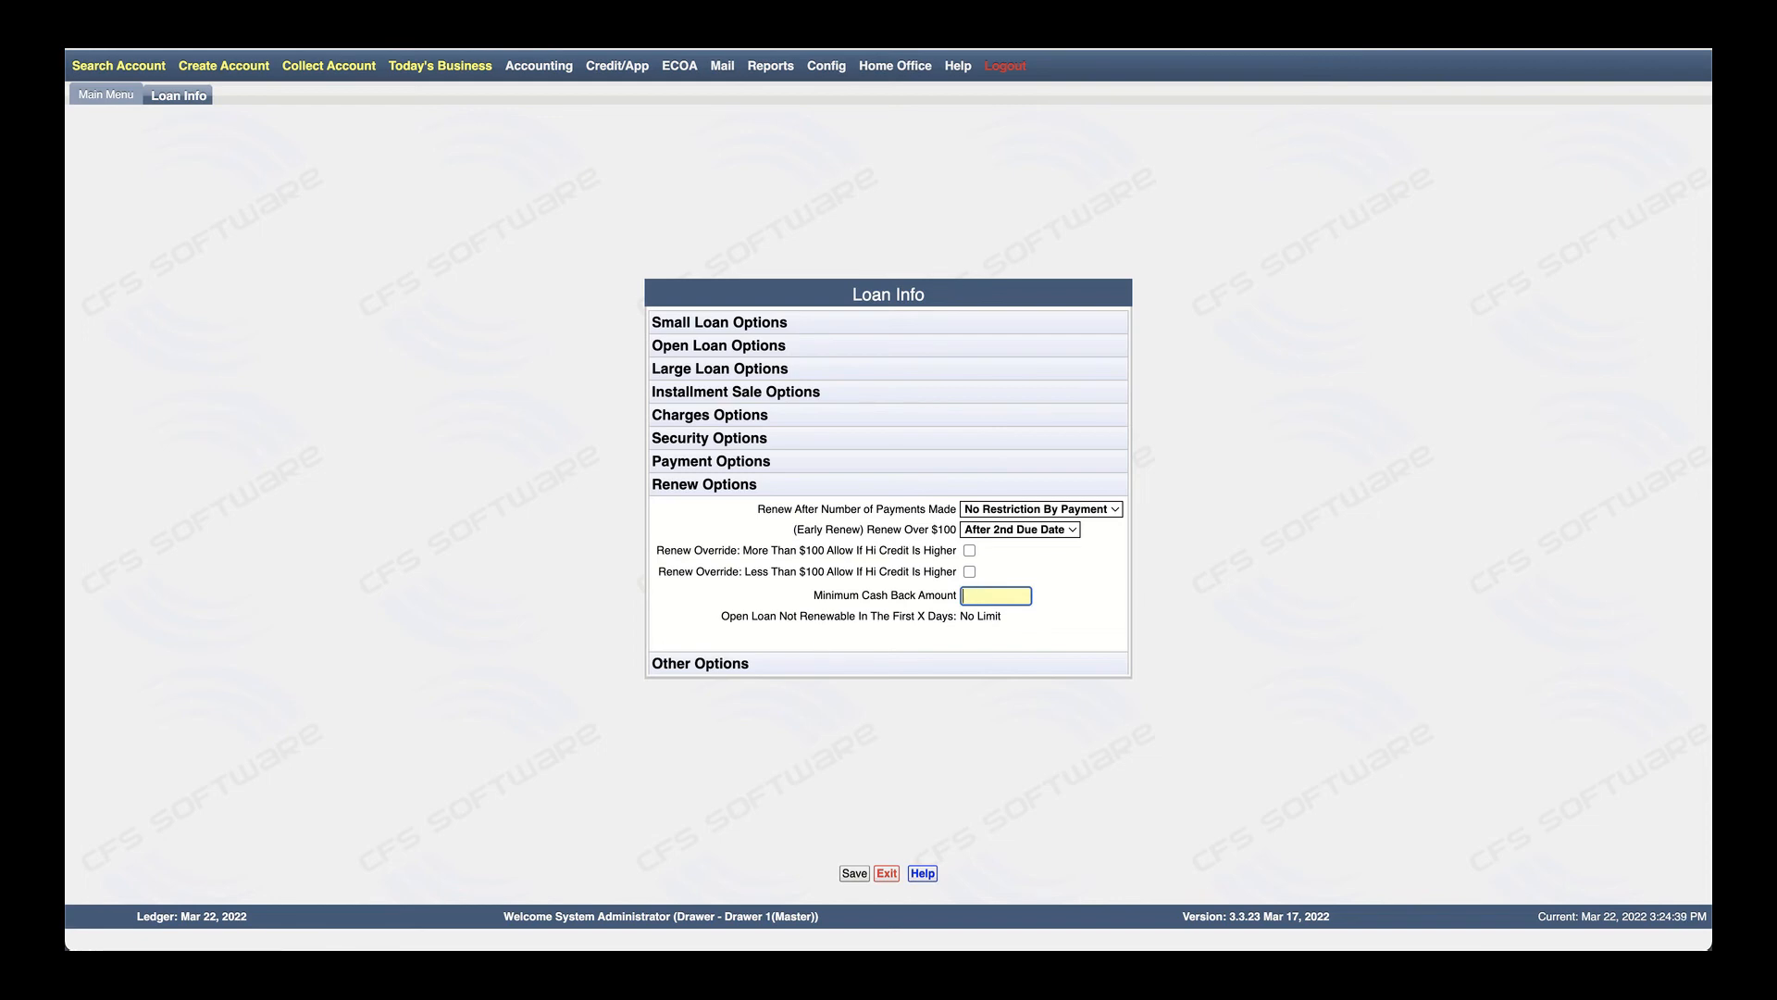
{"action": "left_click", "coordinate": [1068, 578]}
Go from Loan Info settings to the user logins list and open the role permissions table
{"action": "left_click", "coordinate": [886, 873]}
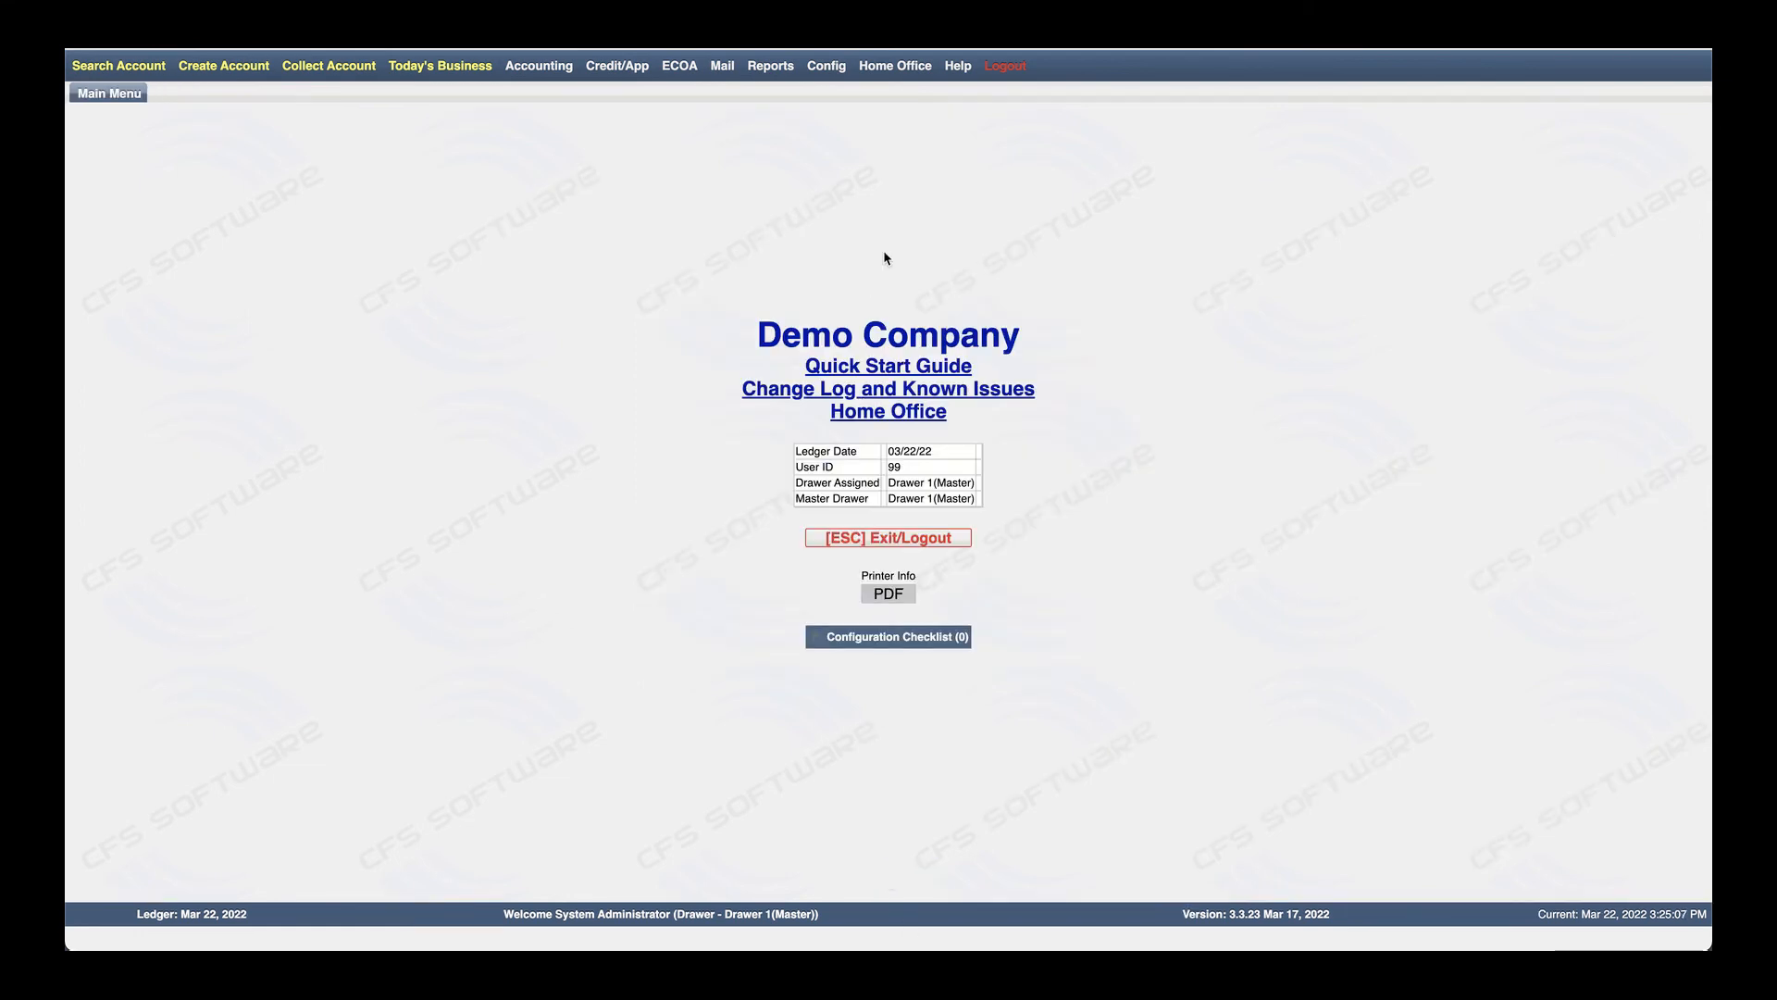
{"action": "left_click", "coordinate": [826, 66]}
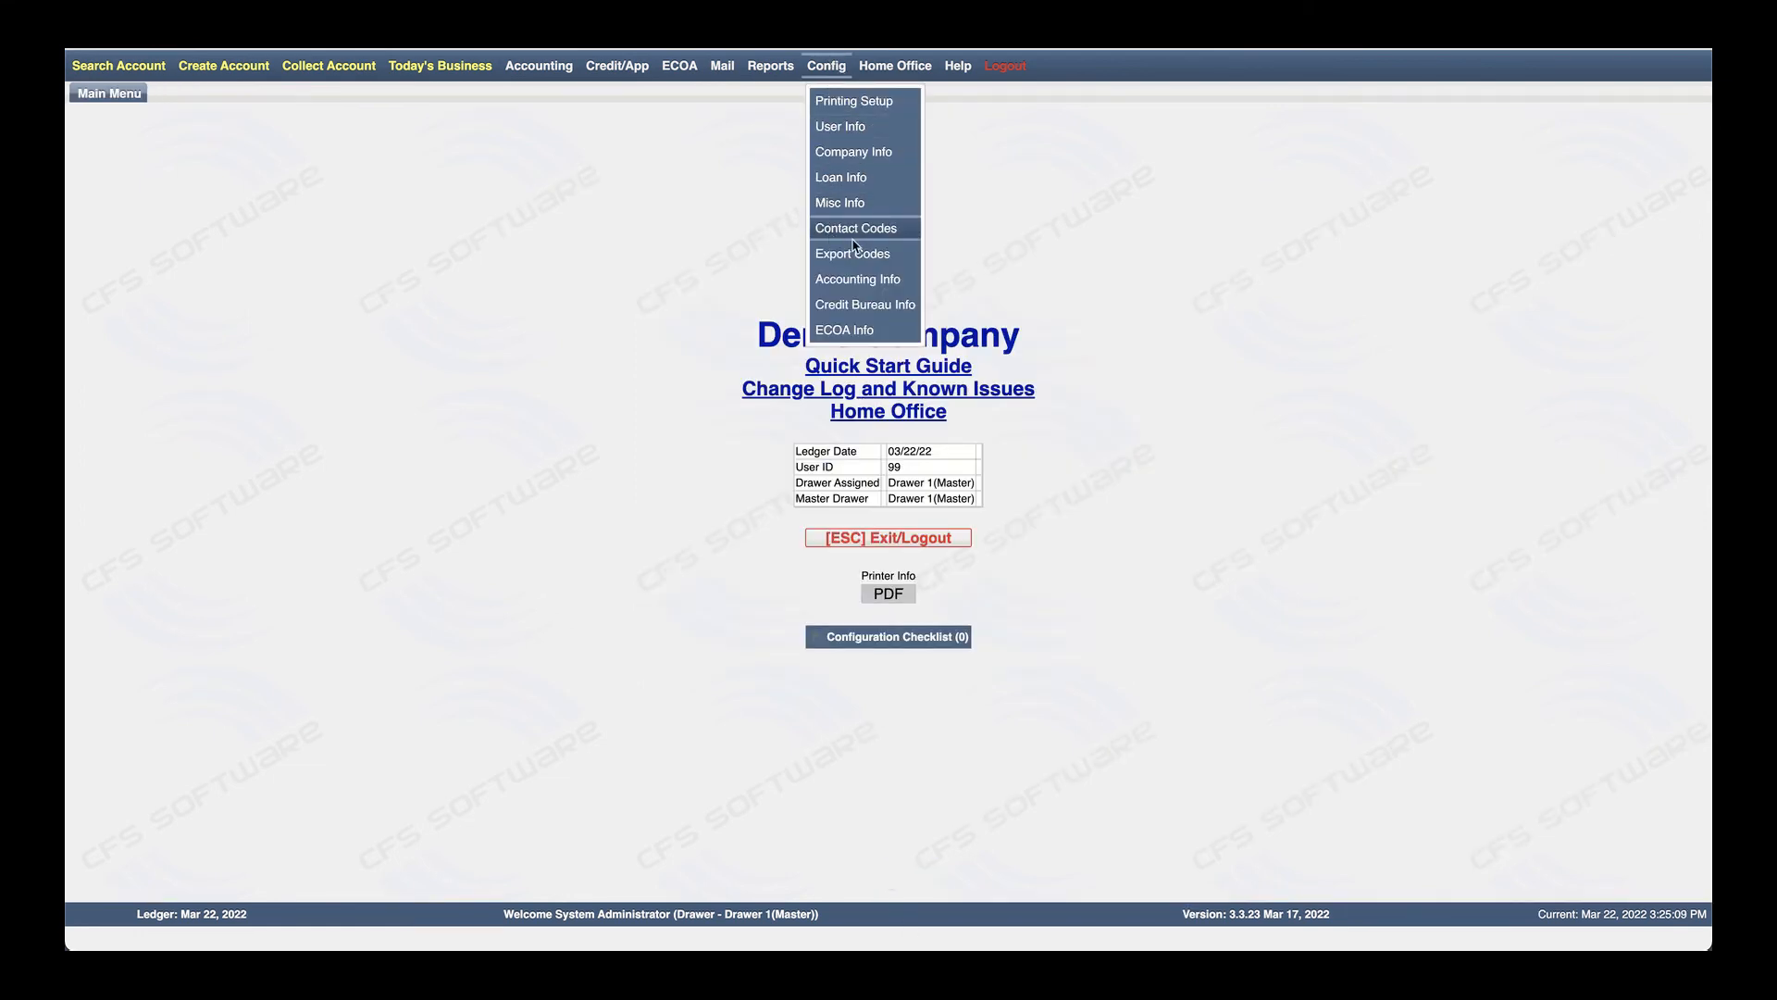
{"action": "left_click", "coordinate": [838, 126]}
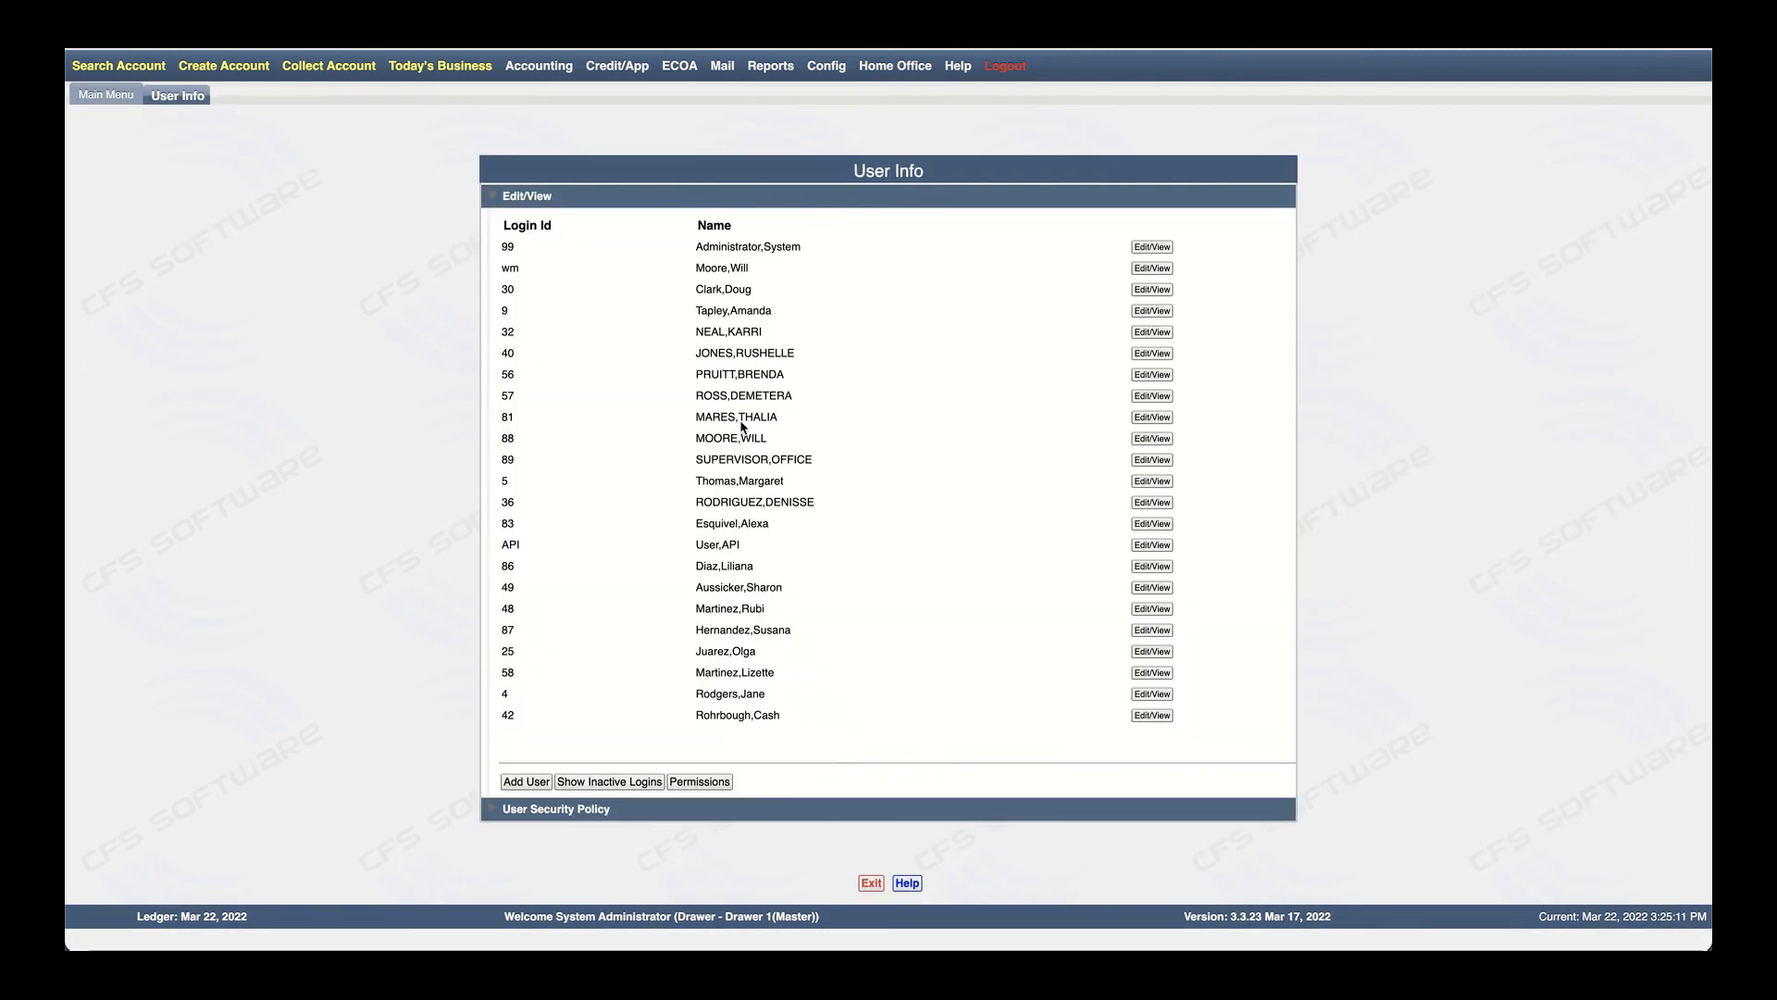
{"action": "left_click", "coordinate": [718, 781]}
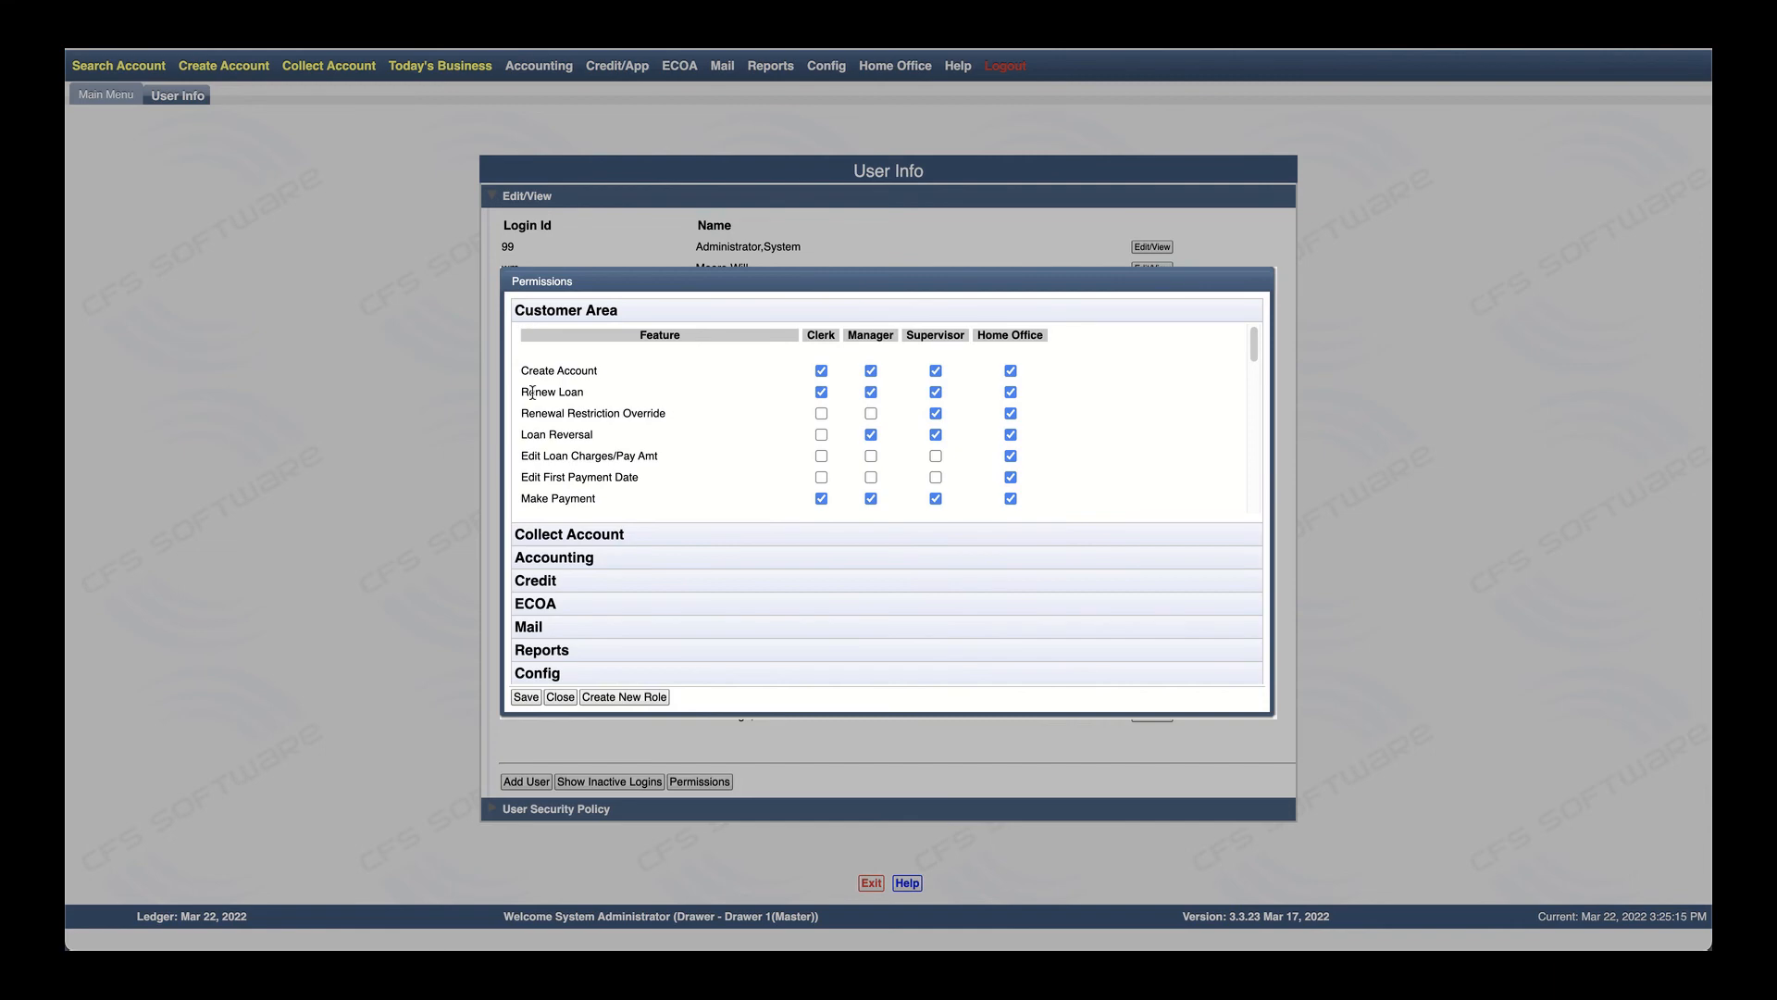
Grant Renewal Restriction Override to Manager, Supervisor and Home Office, not Clerk, and save the permissions
{"action": "left_click_drag", "start_coordinate": [522, 394], "coordinate": [619, 408]}
{"action": "left_click_drag", "start_coordinate": [668, 414], "coordinate": [520, 420]}
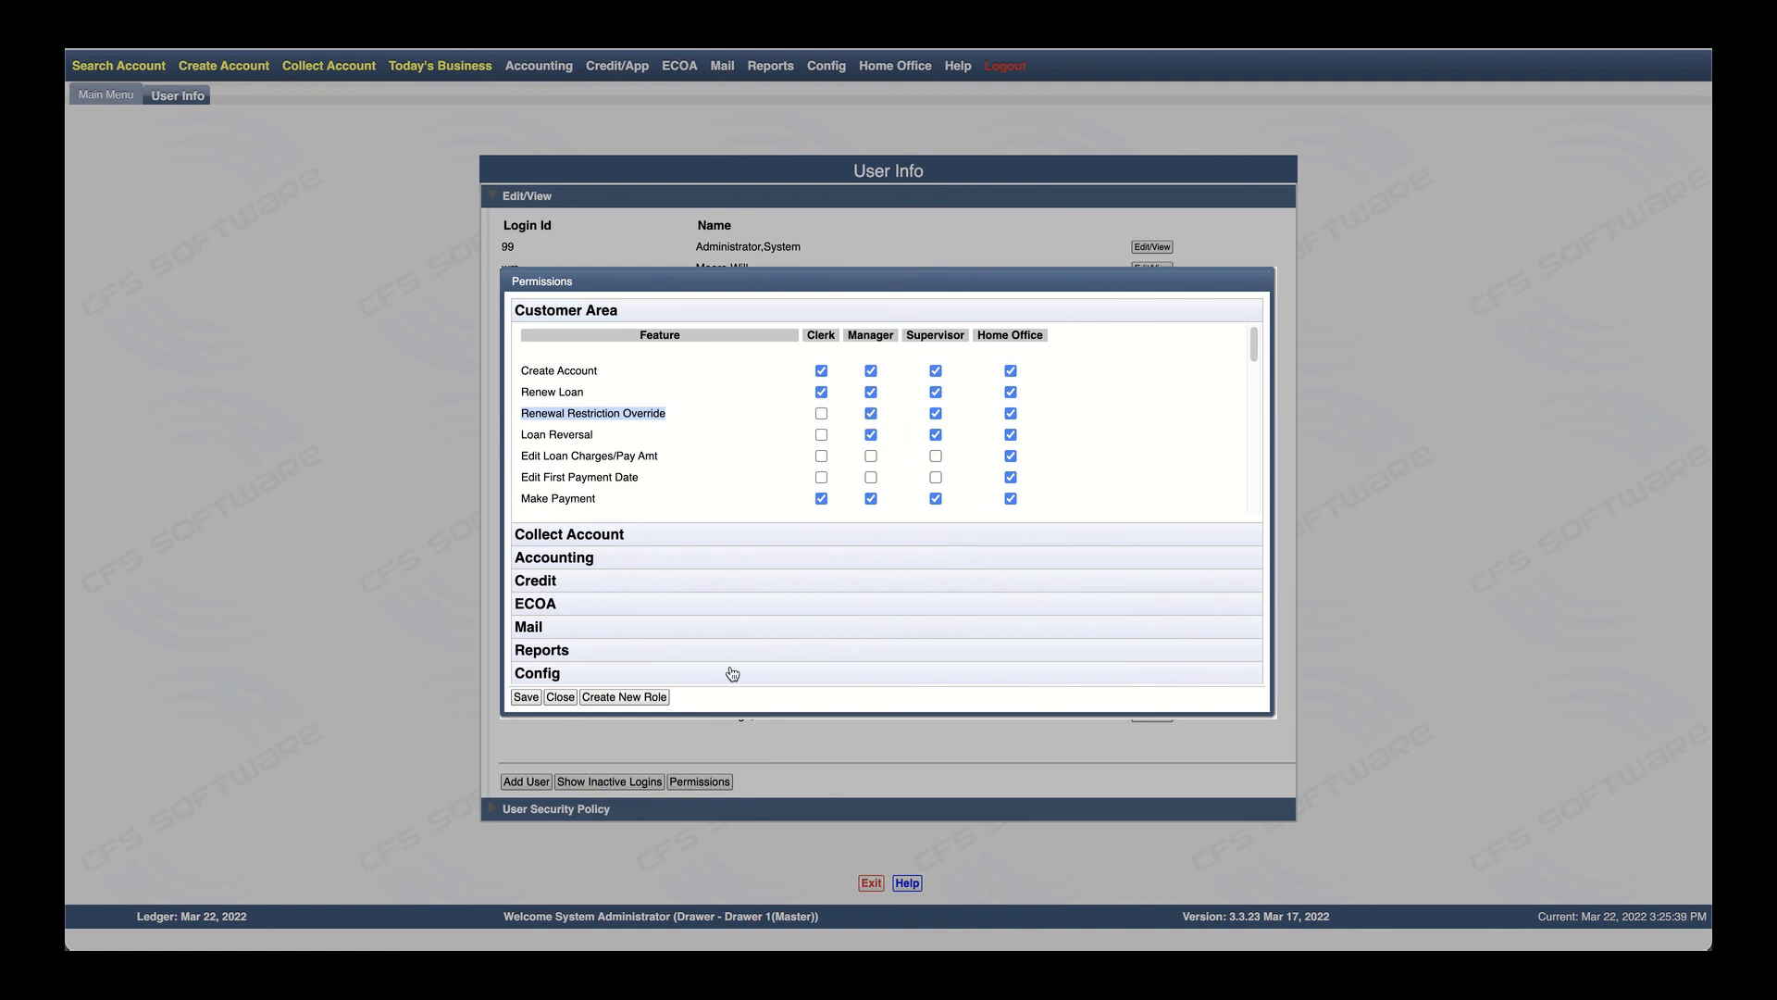
{"action": "left_click", "coordinate": [526, 697]}
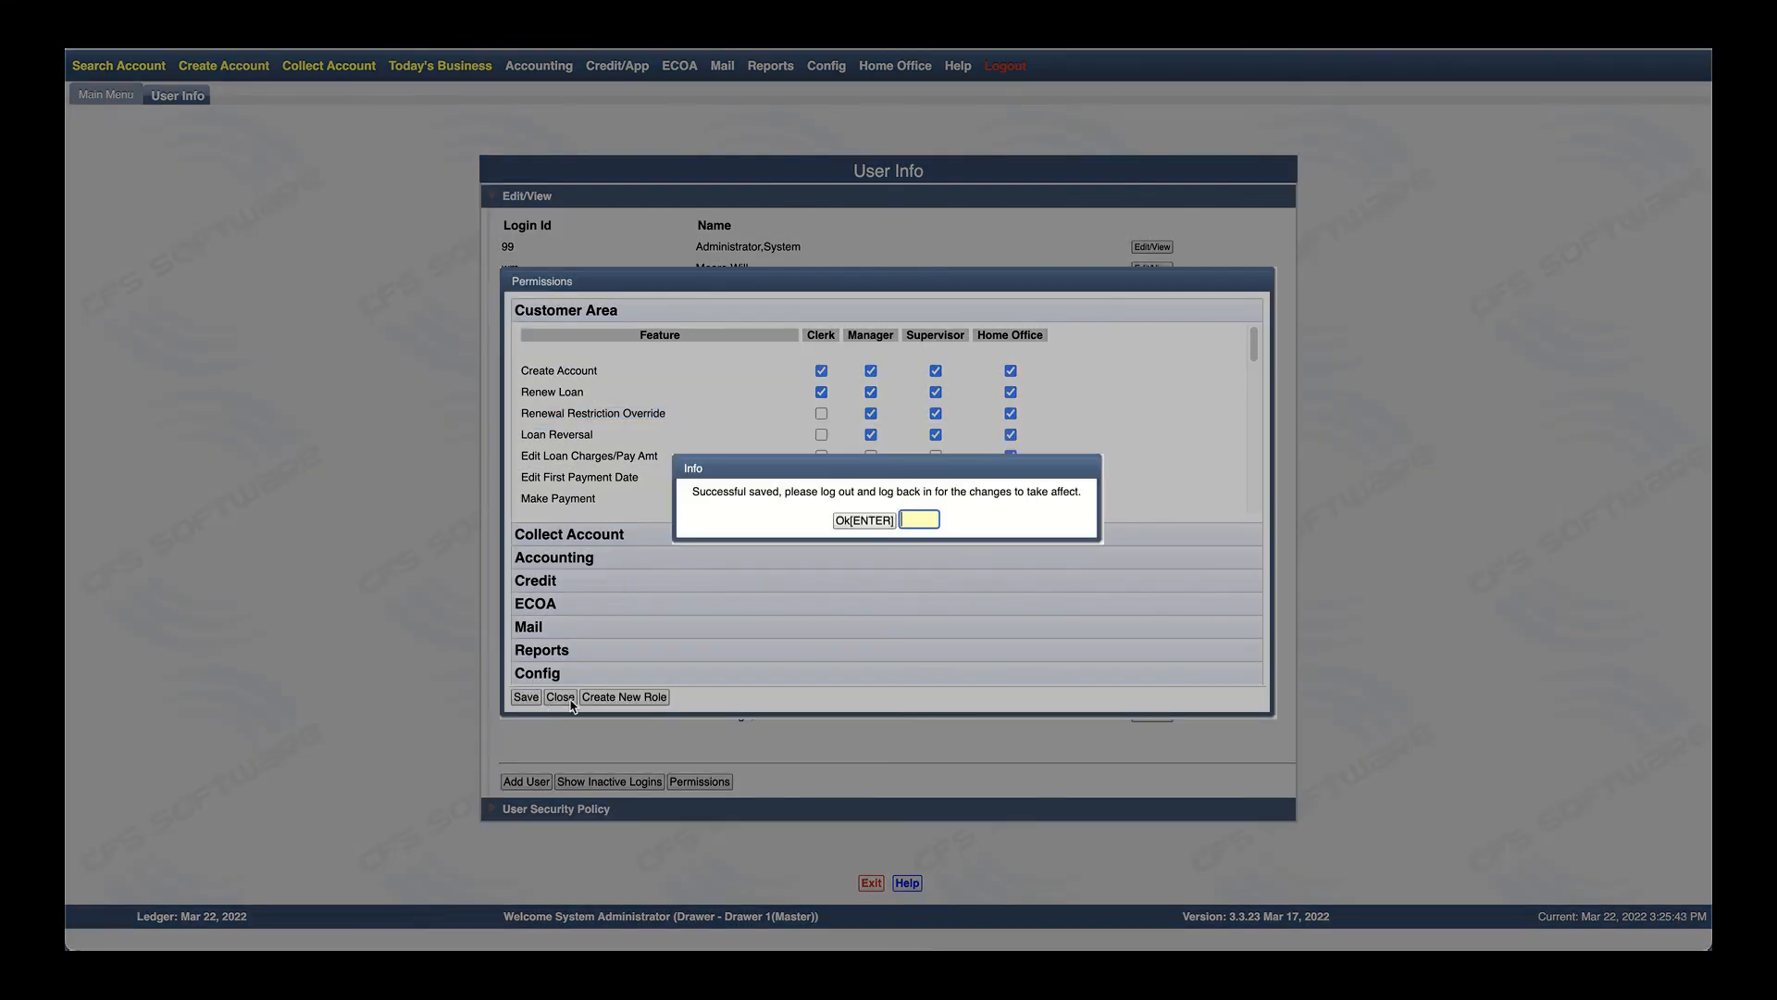
{"action": "left_click", "coordinate": [859, 521]}
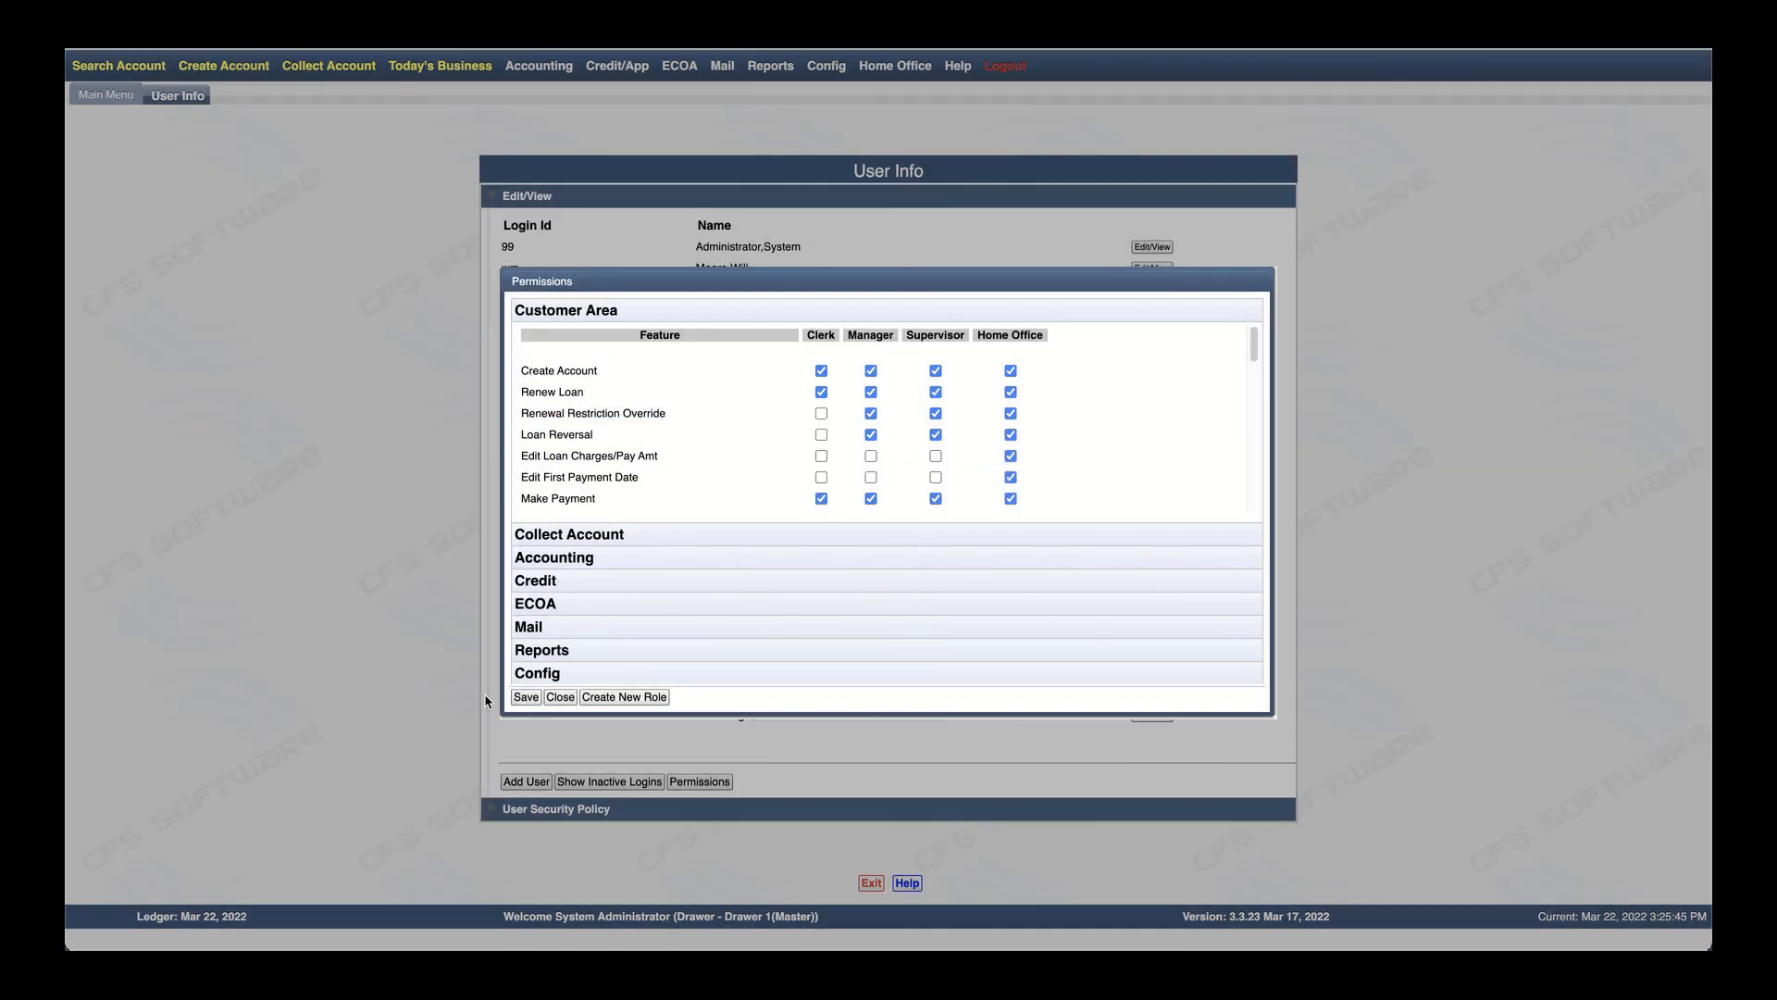
{"action": "left_click", "coordinate": [560, 697]}
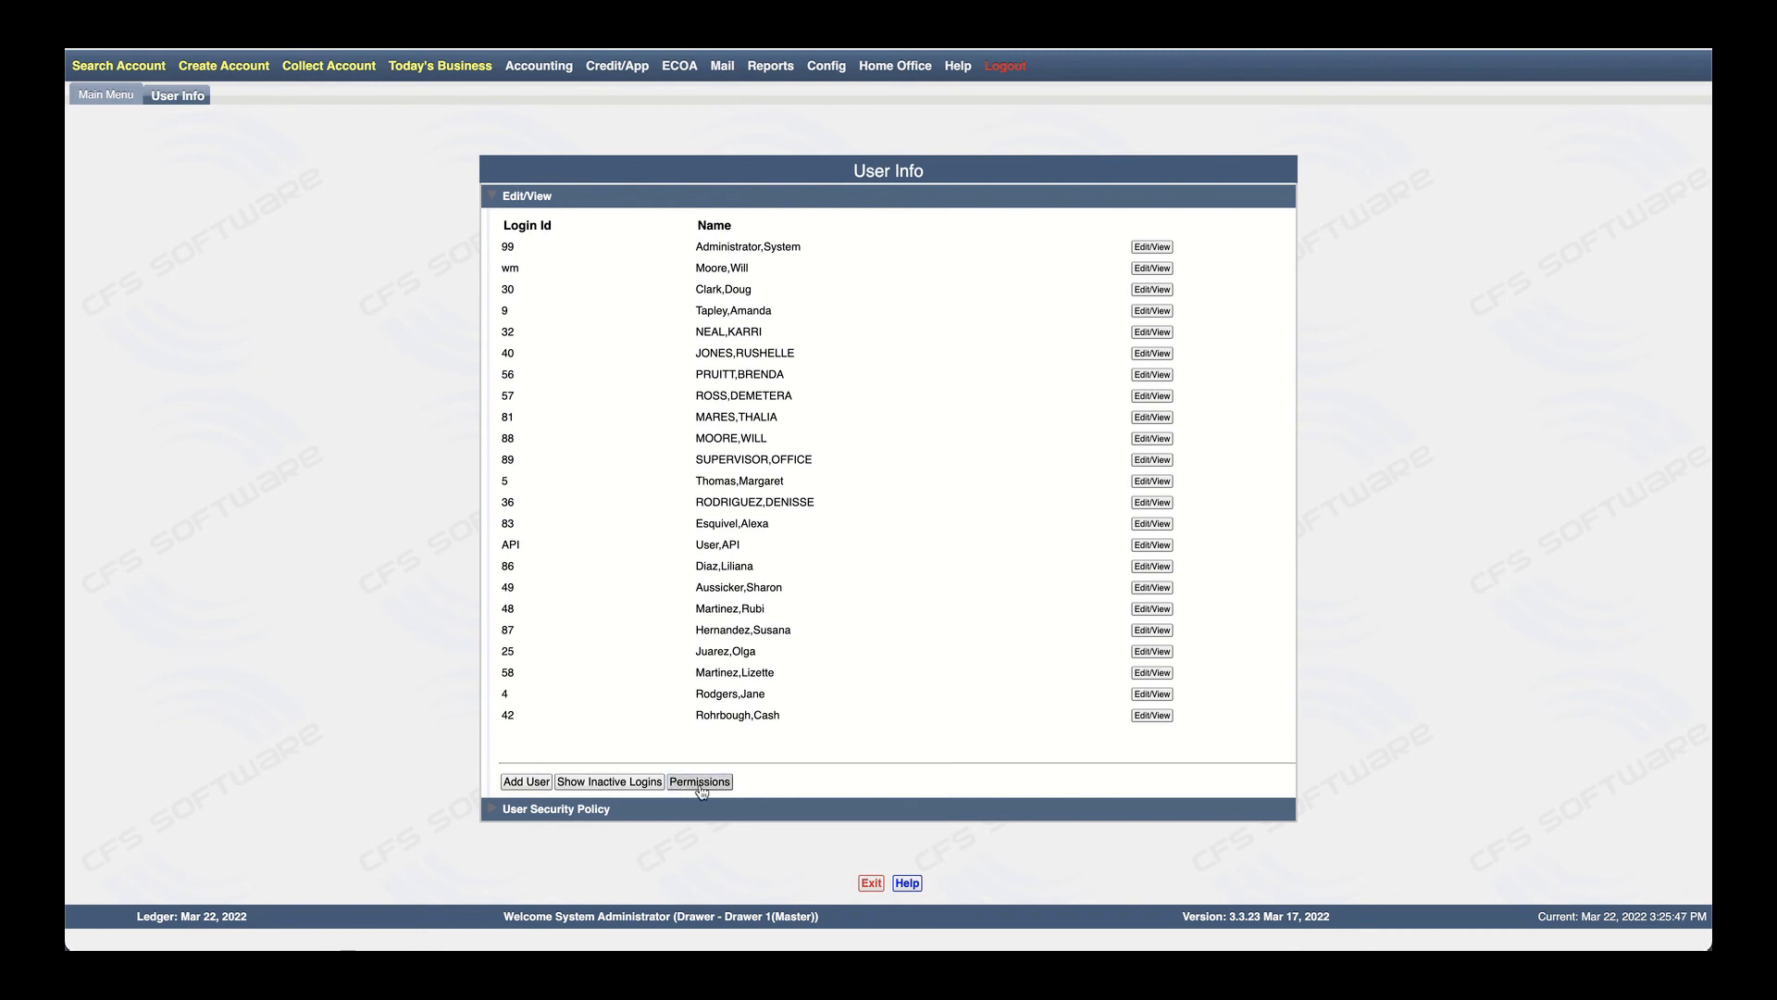
Reopen Loan Info's Renew Options and keep early renewals over $100 at After 2nd Due Date
{"action": "left_click", "coordinate": [871, 883]}
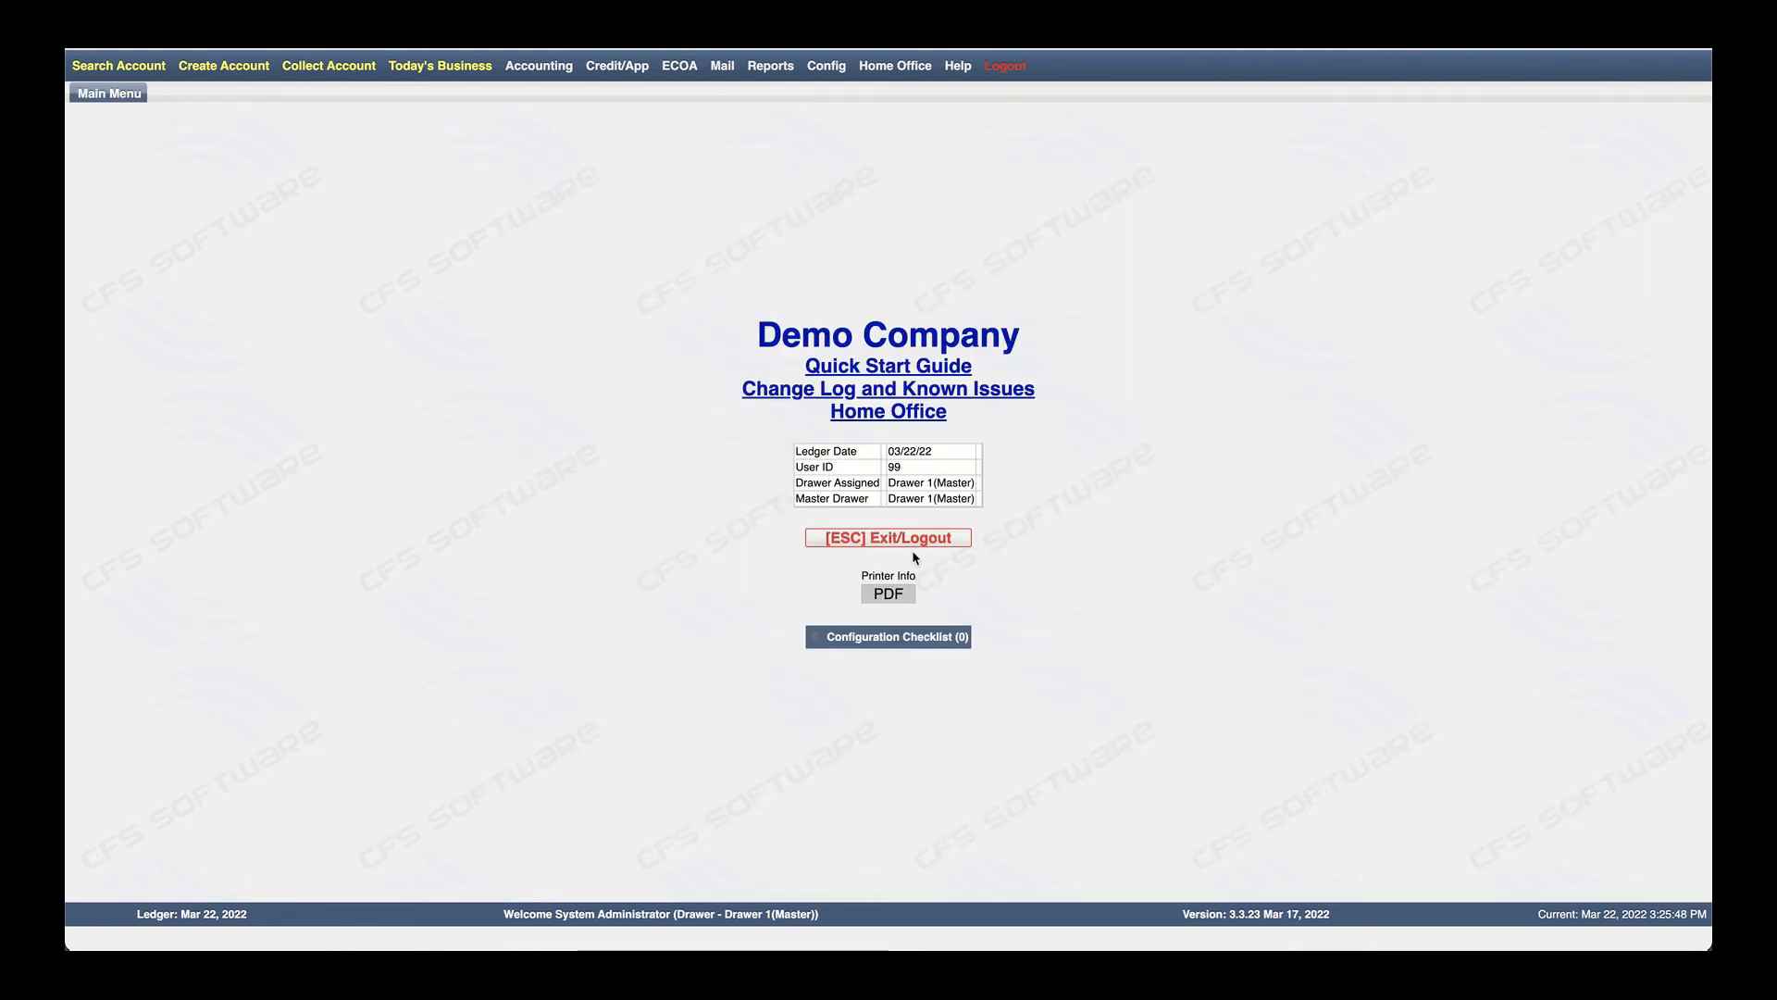
{"action": "left_click", "coordinate": [826, 67]}
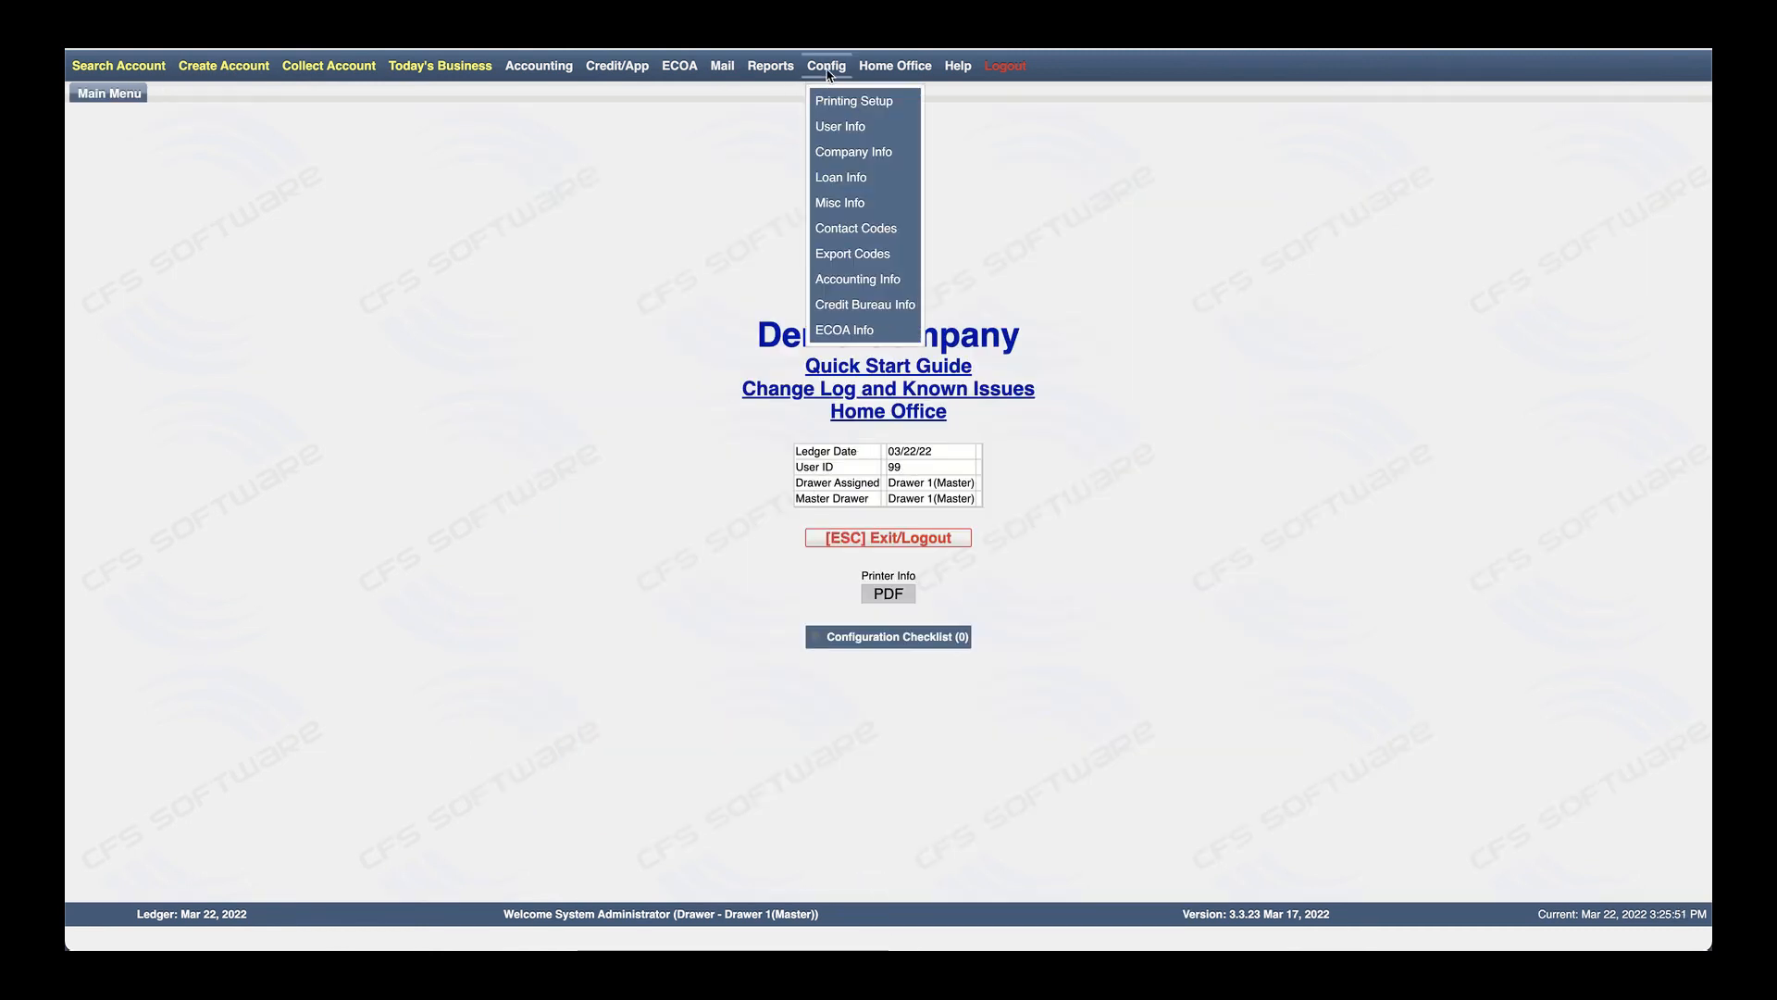
{"action": "left_click", "coordinate": [848, 178]}
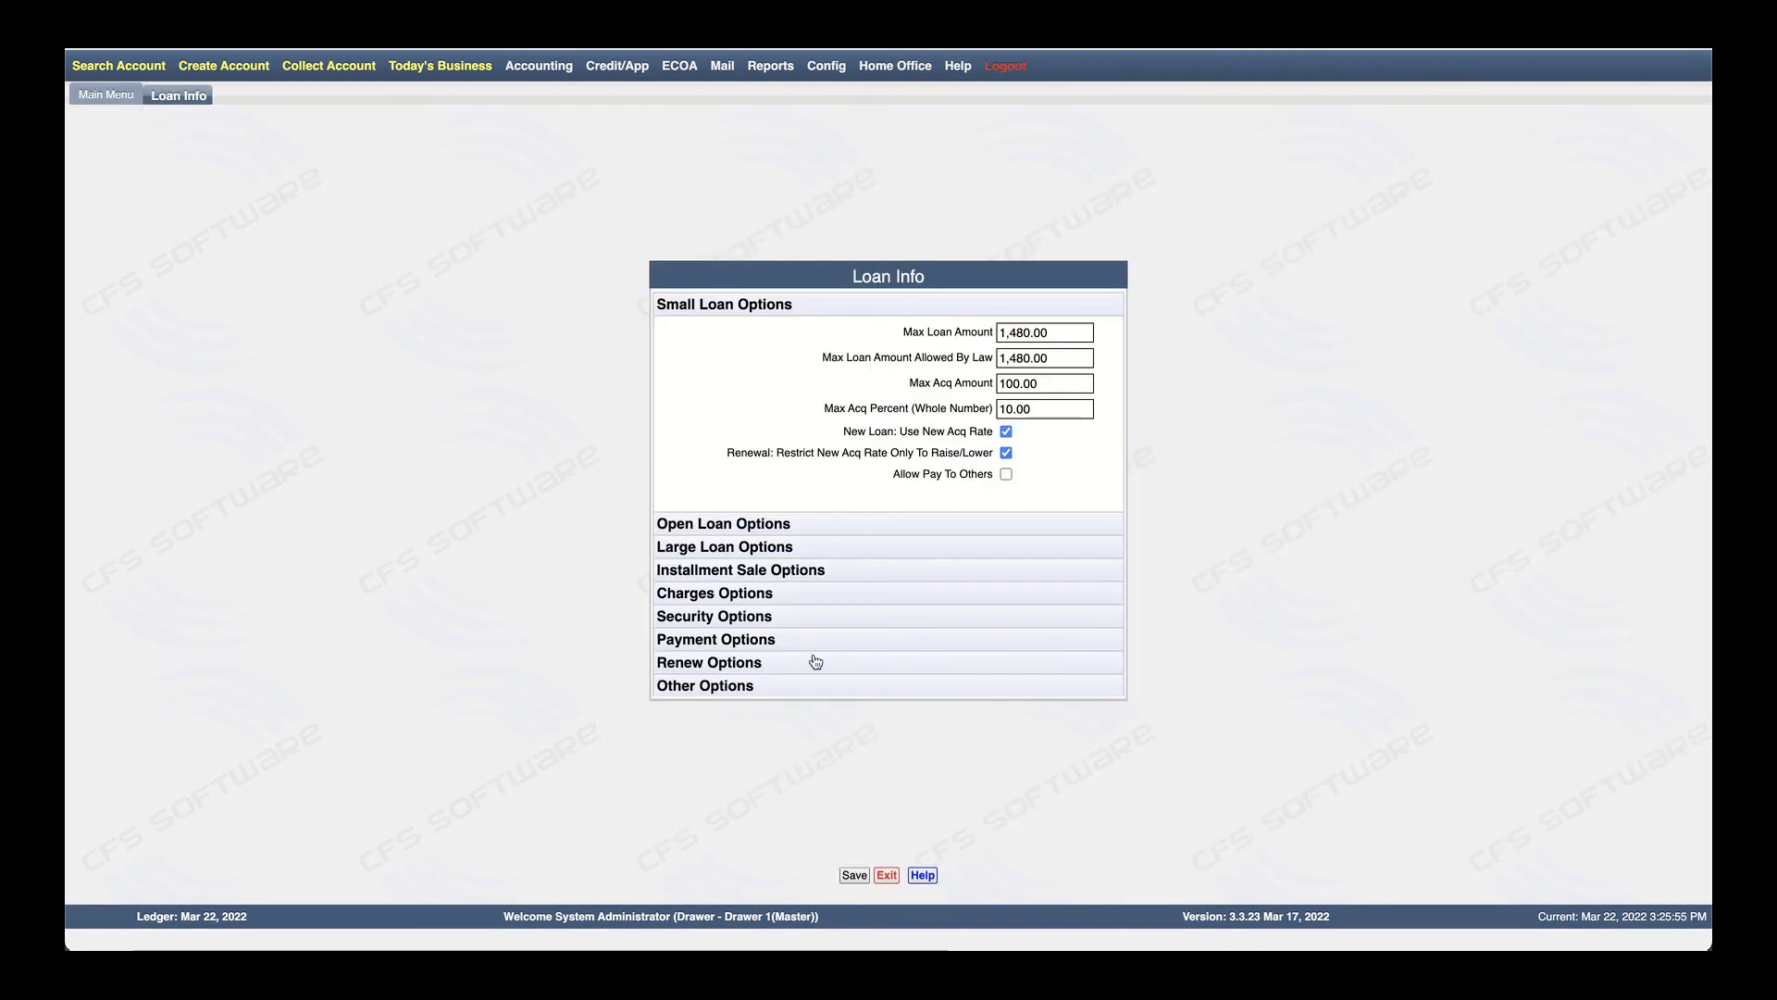
{"action": "left_click", "coordinate": [733, 663]}
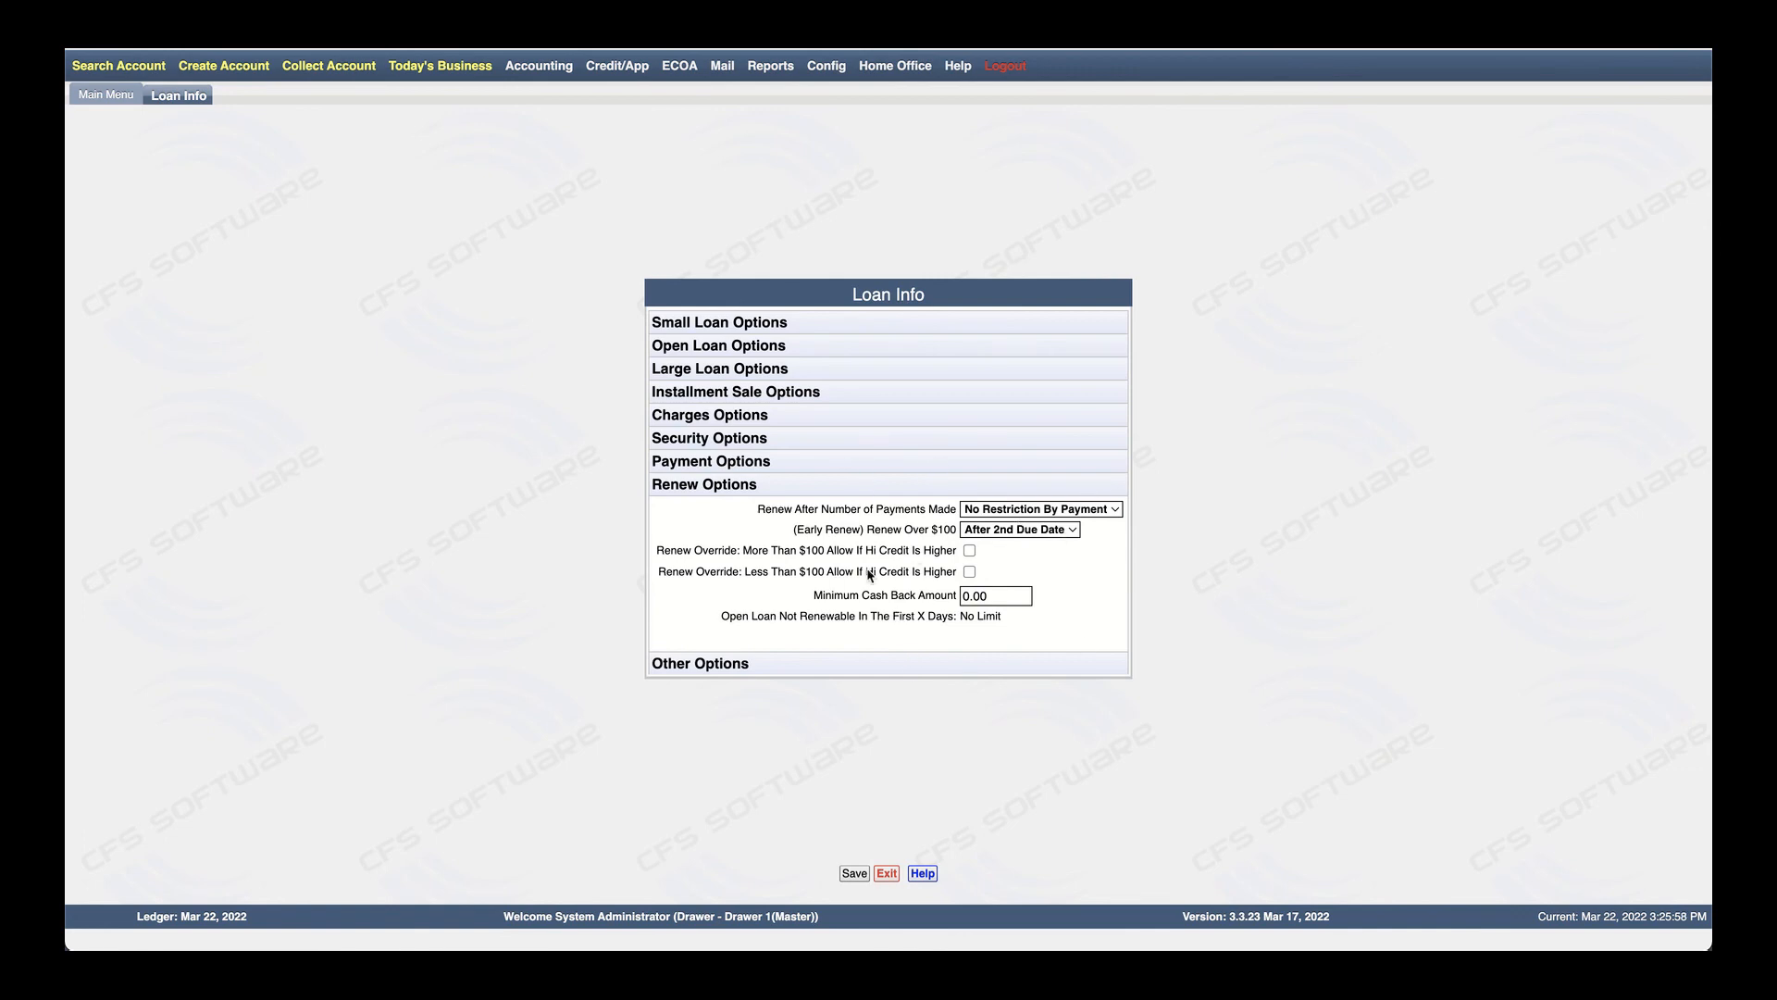
{"action": "left_click", "coordinate": [984, 535]}
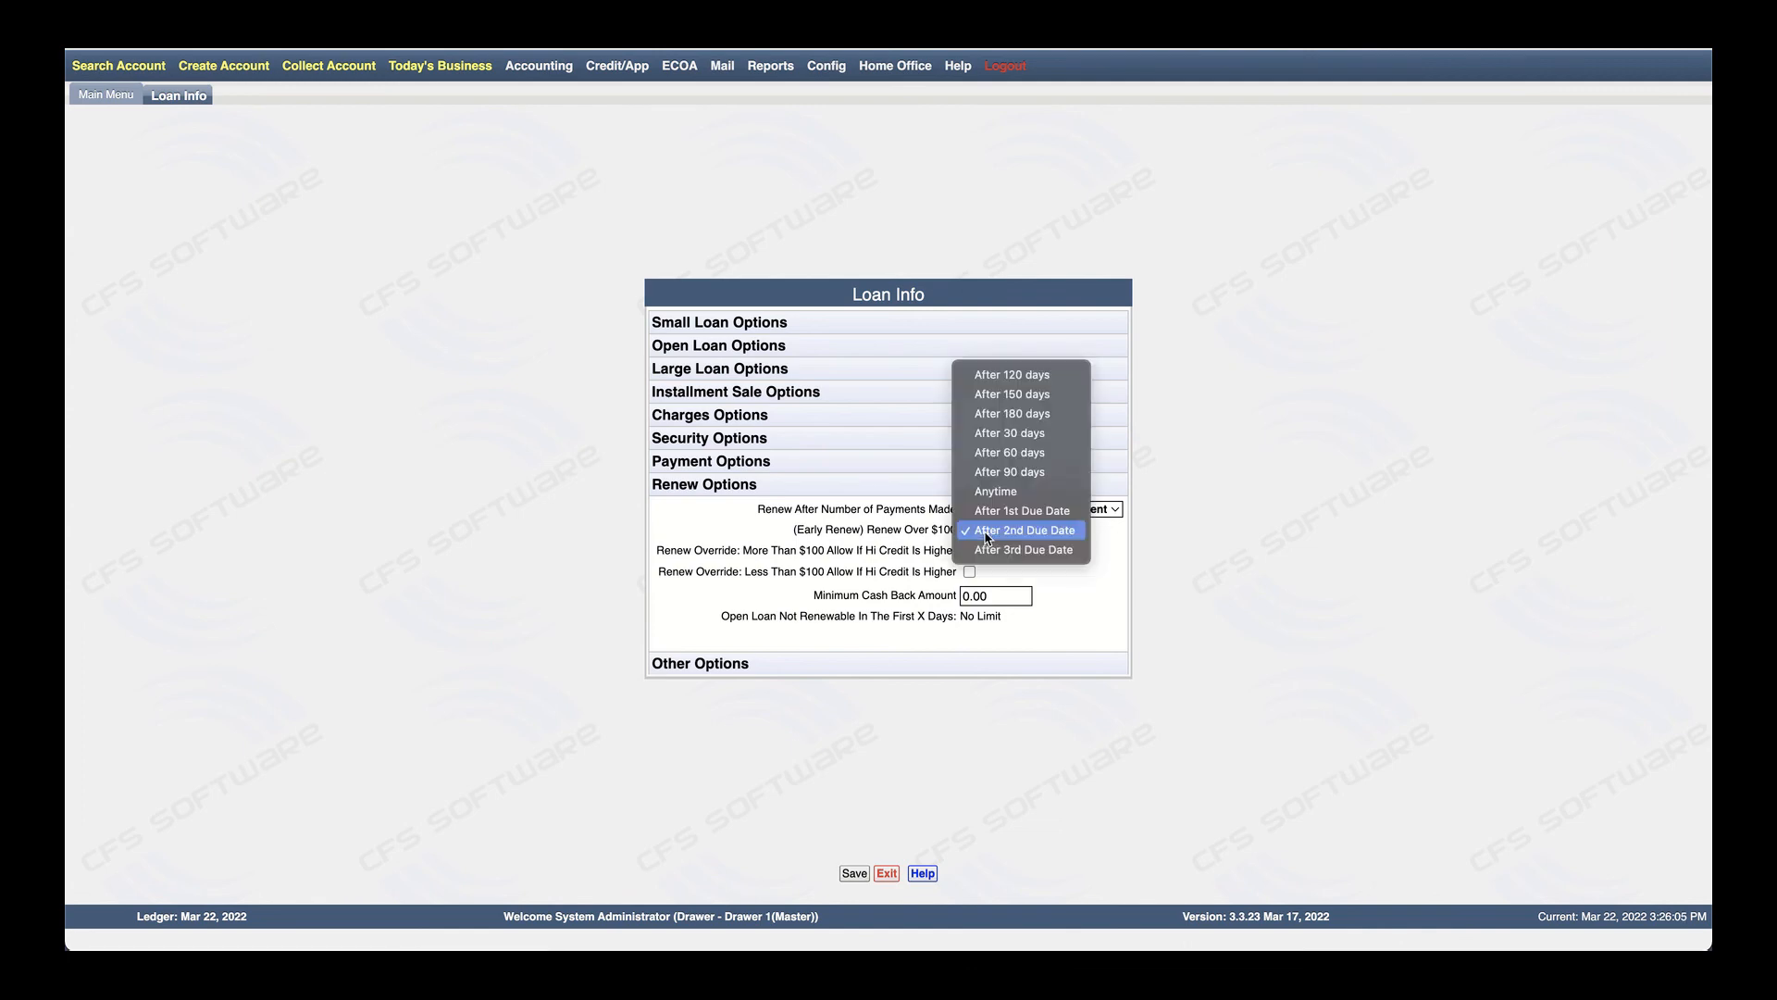
{"action": "left_click", "coordinate": [1079, 534]}
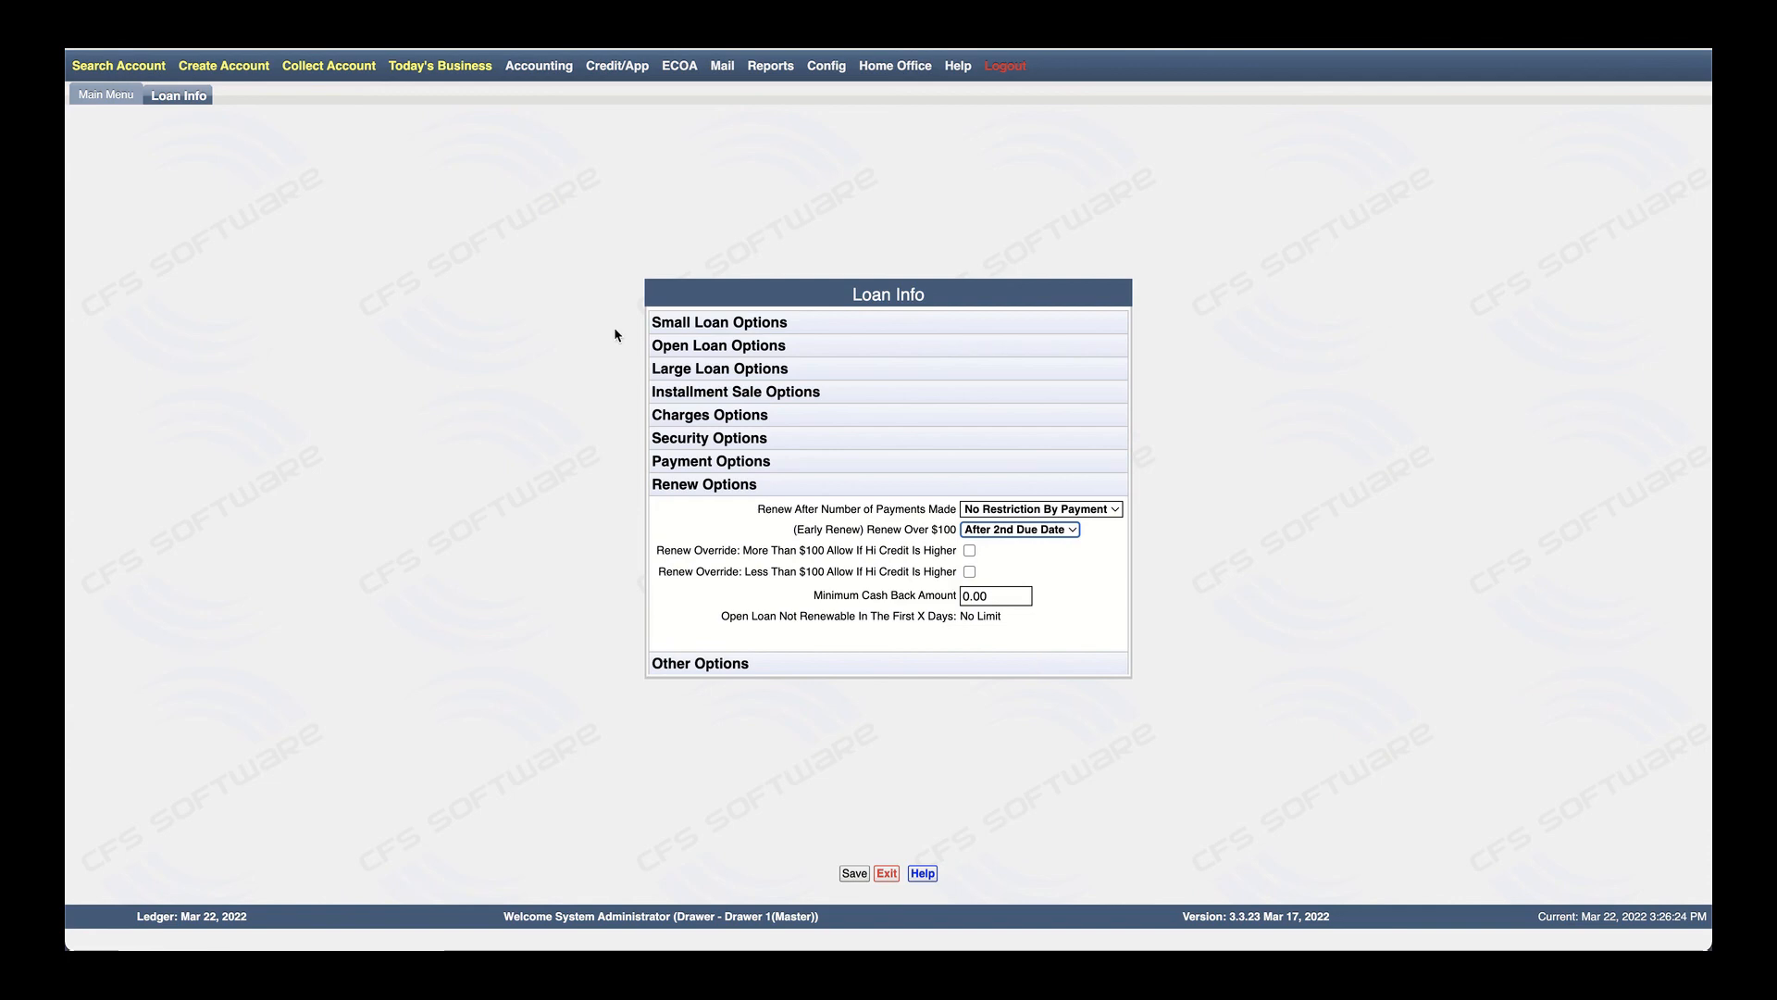
Run the Significant Events 2 report for March 22nd, 2022
{"action": "left_click", "coordinate": [770, 65]}
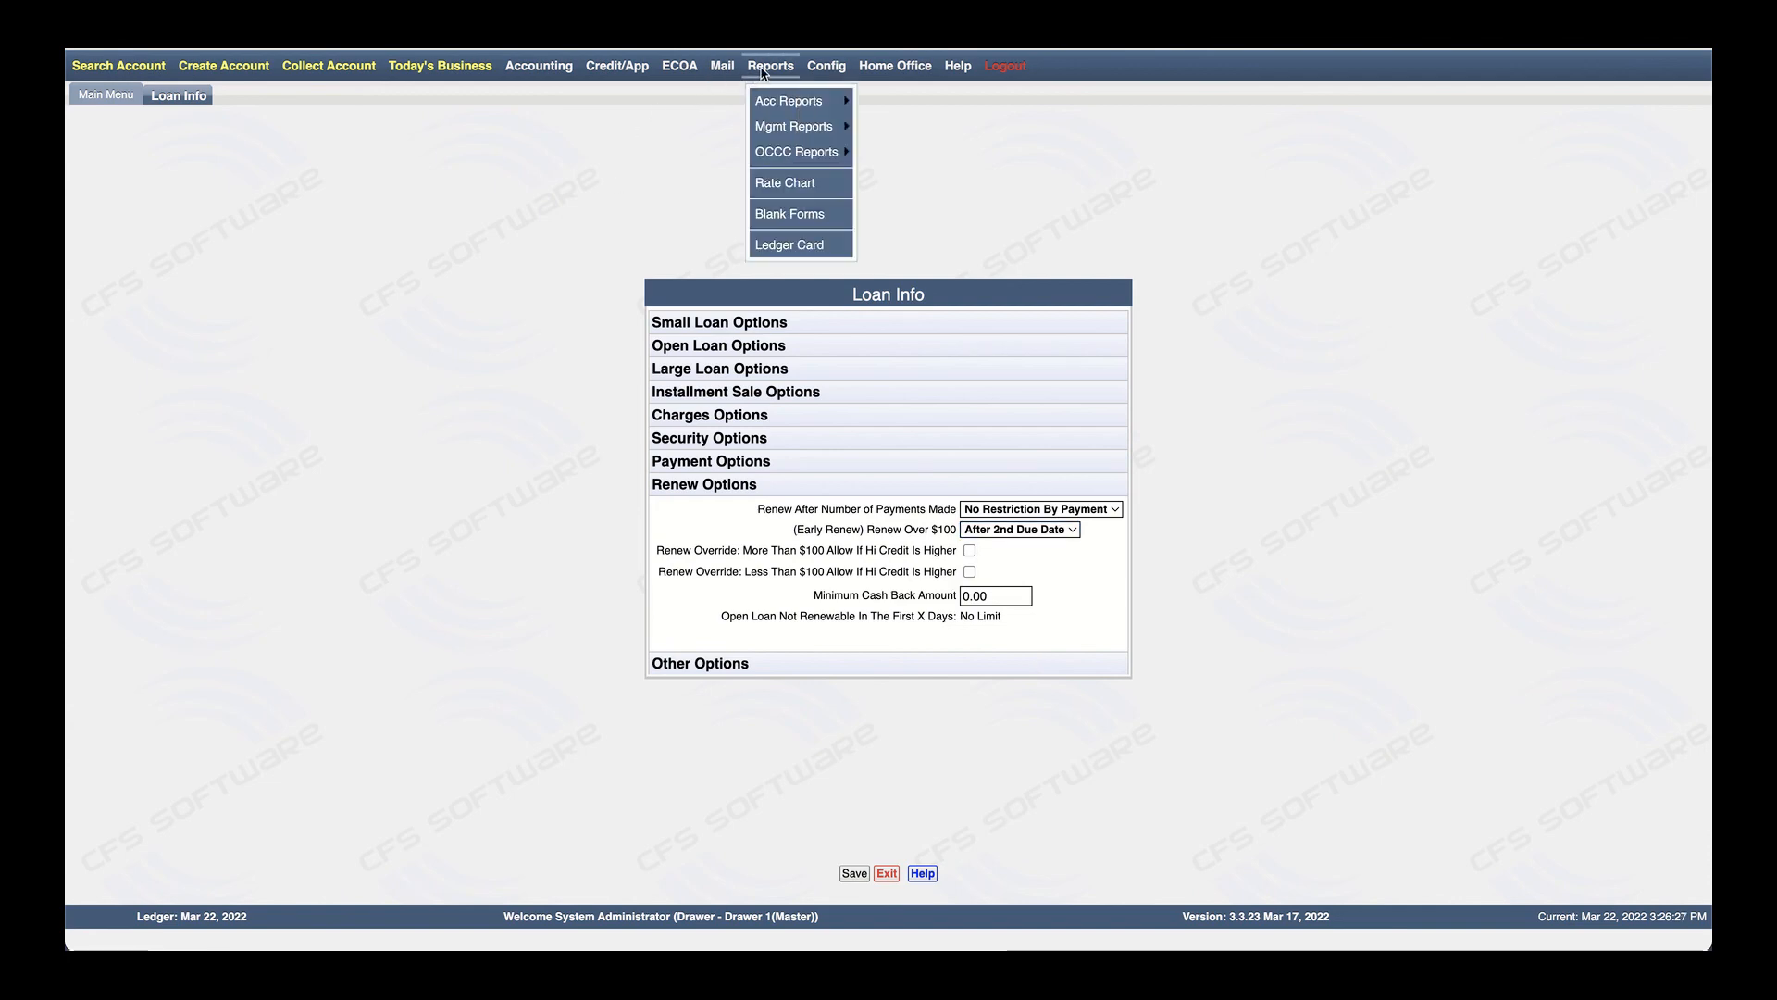
{"action": "mouse_move", "coordinate": [790, 99]}
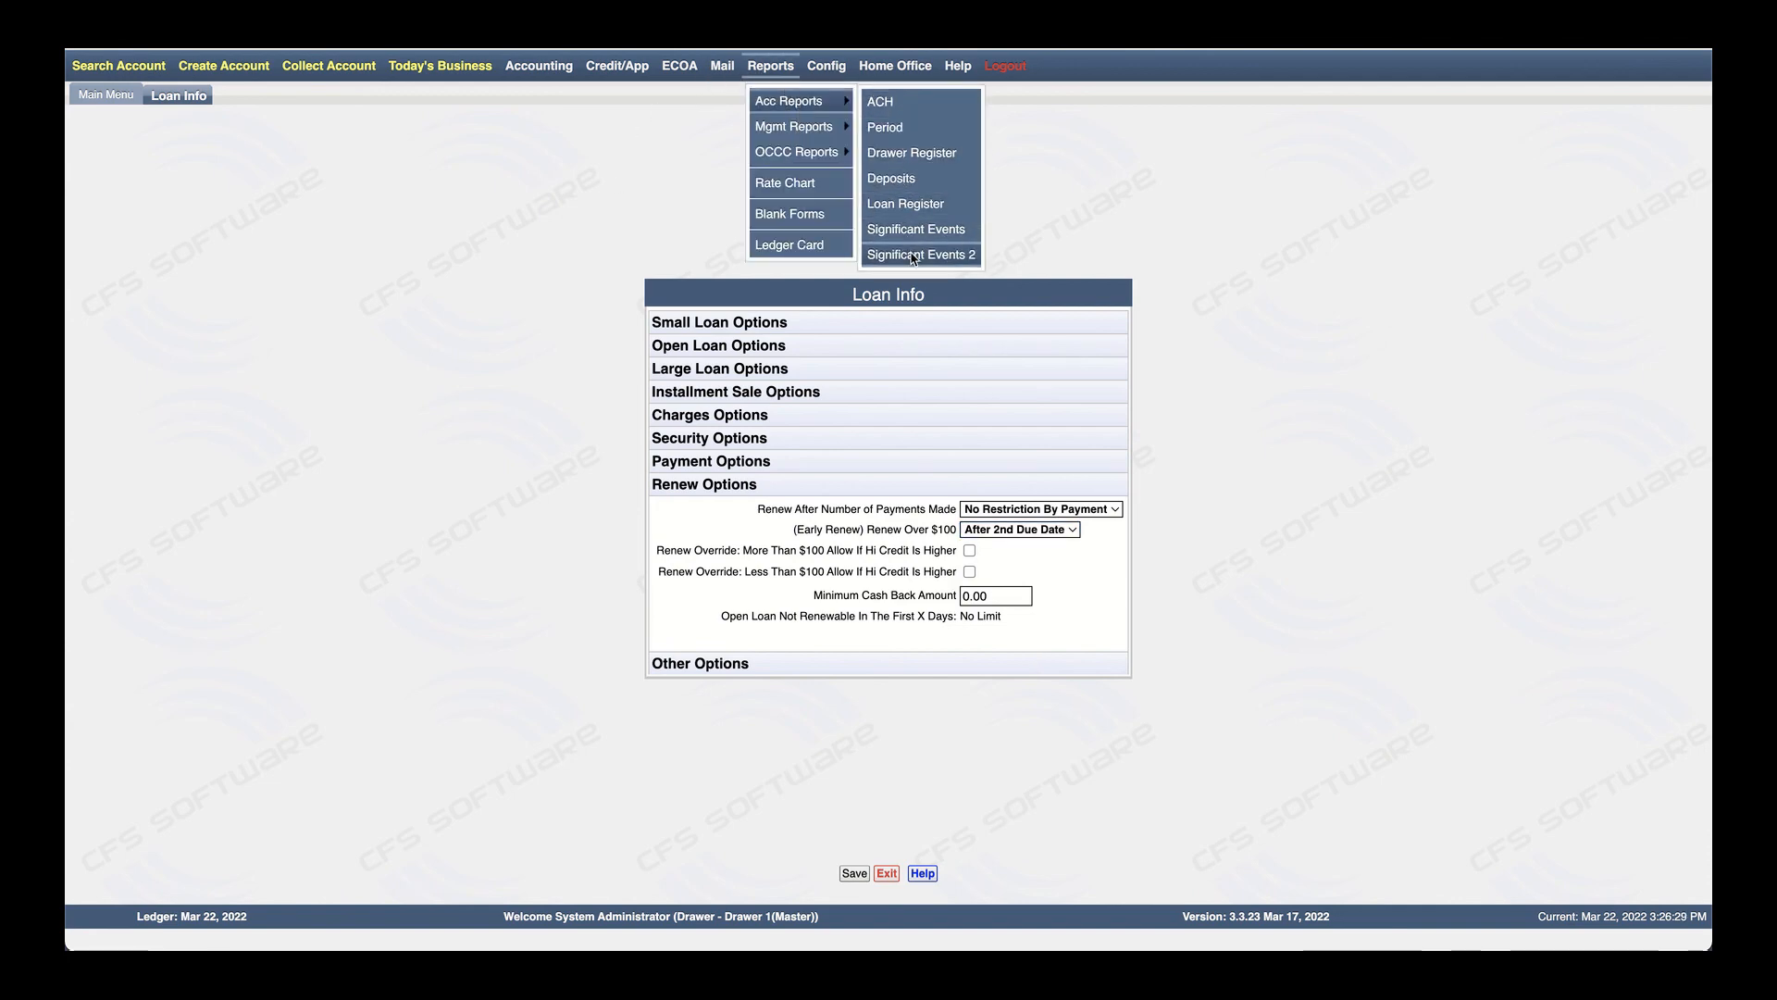
{"action": "left_click", "coordinate": [911, 230]}
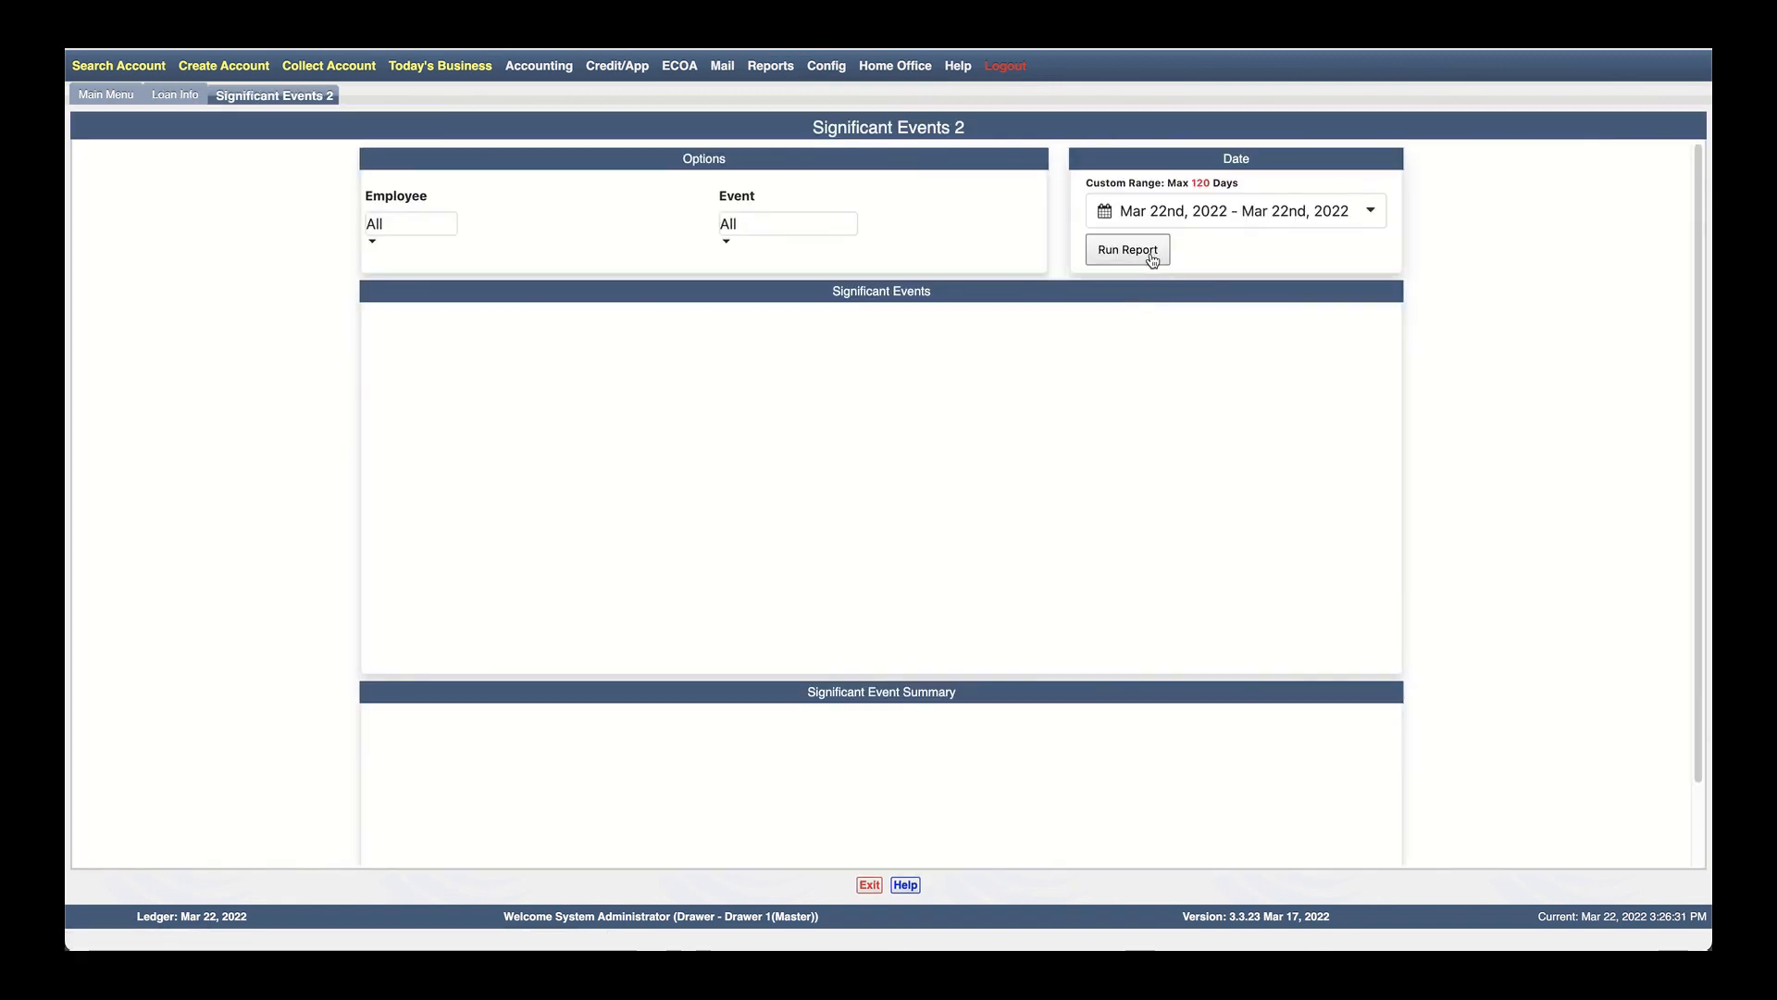
{"action": "left_click", "coordinate": [1142, 255]}
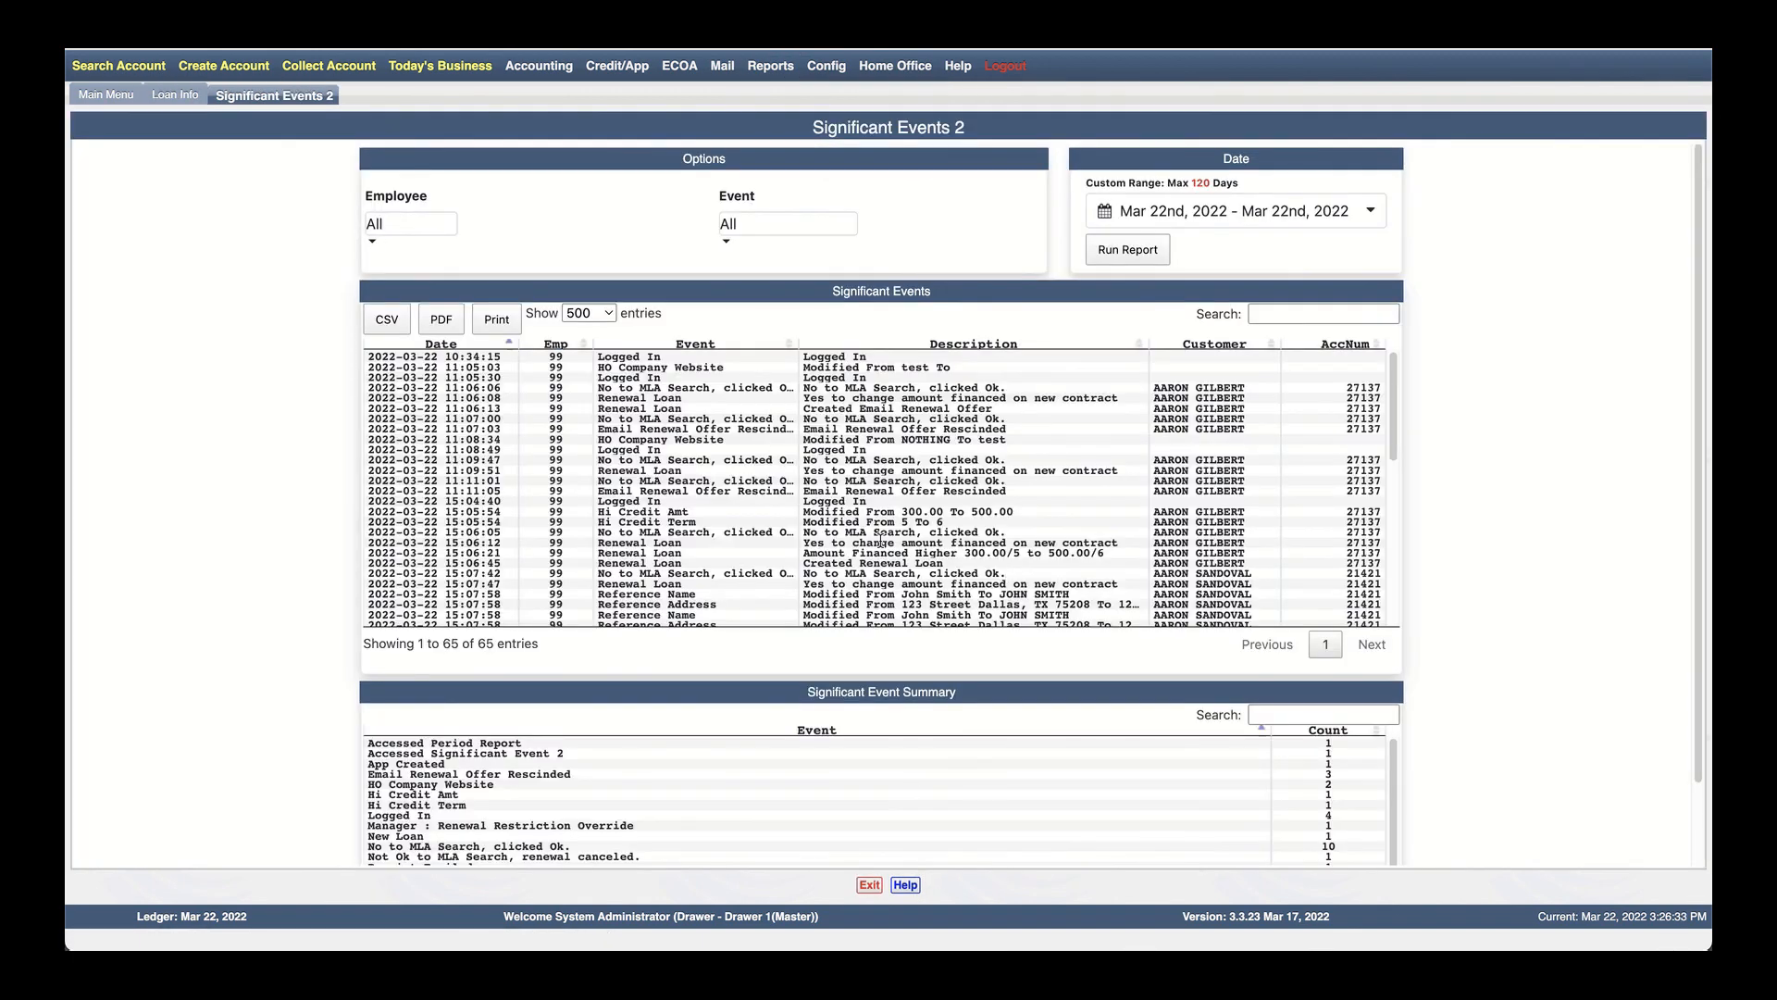
Scroll through the 65 logged events and select the Hi Credit Amt change row
{"action": "scroll", "coordinate": [875, 536], "scroll_direction": "down", "scroll_amount": 5}
{"action": "scroll", "coordinate": [874, 537], "scroll_direction": "down", "scroll_amount": 5}
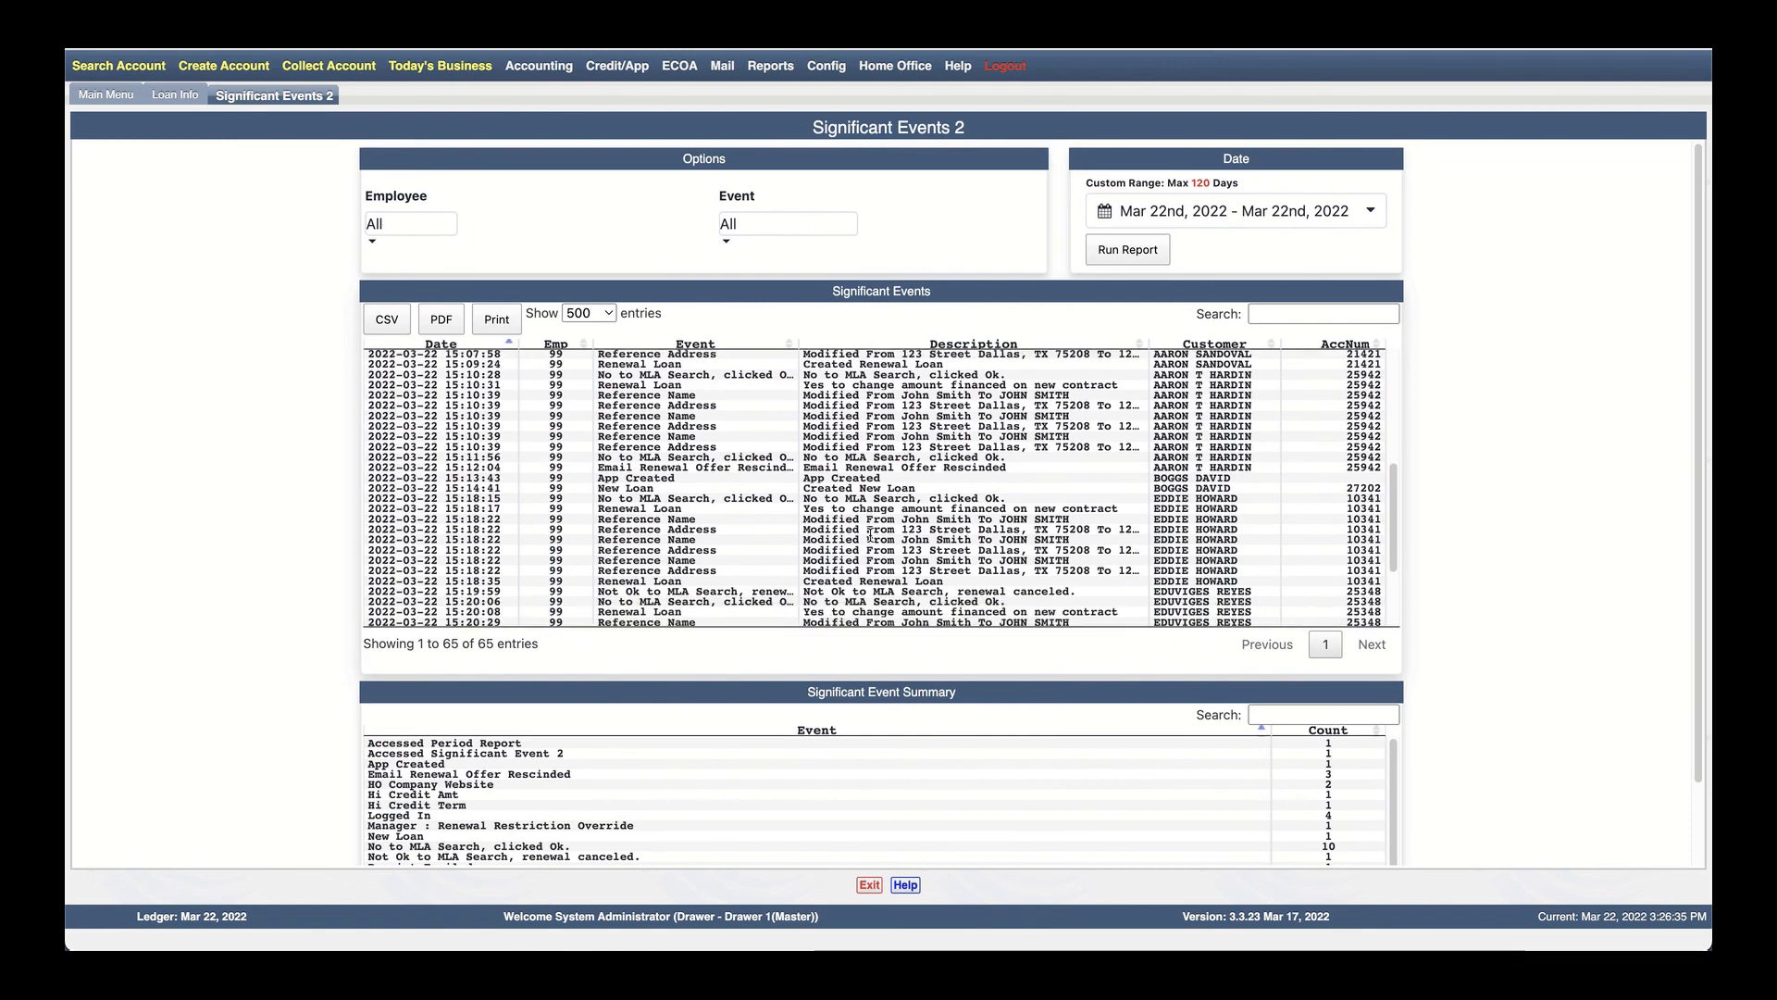
{"action": "scroll", "coordinate": [782, 530], "scroll_direction": "down", "scroll_amount": 3}
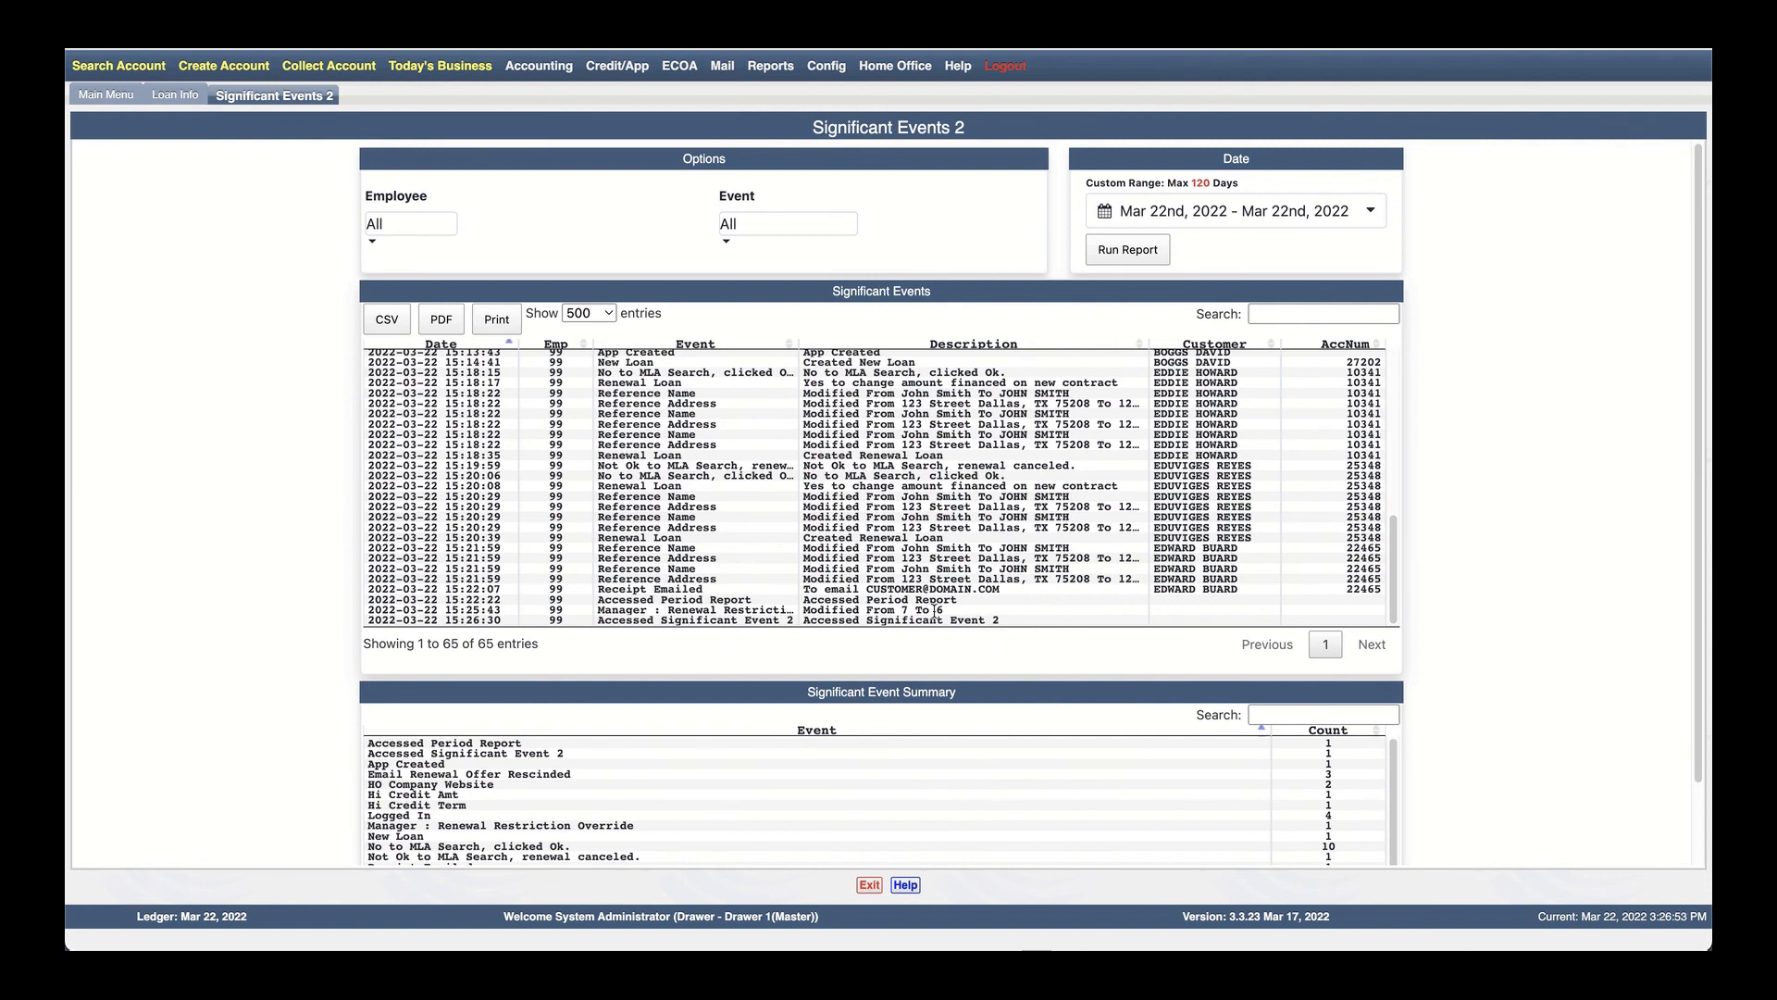
{"action": "scroll", "coordinate": [930, 611], "scroll_direction": "up", "scroll_amount": 1}
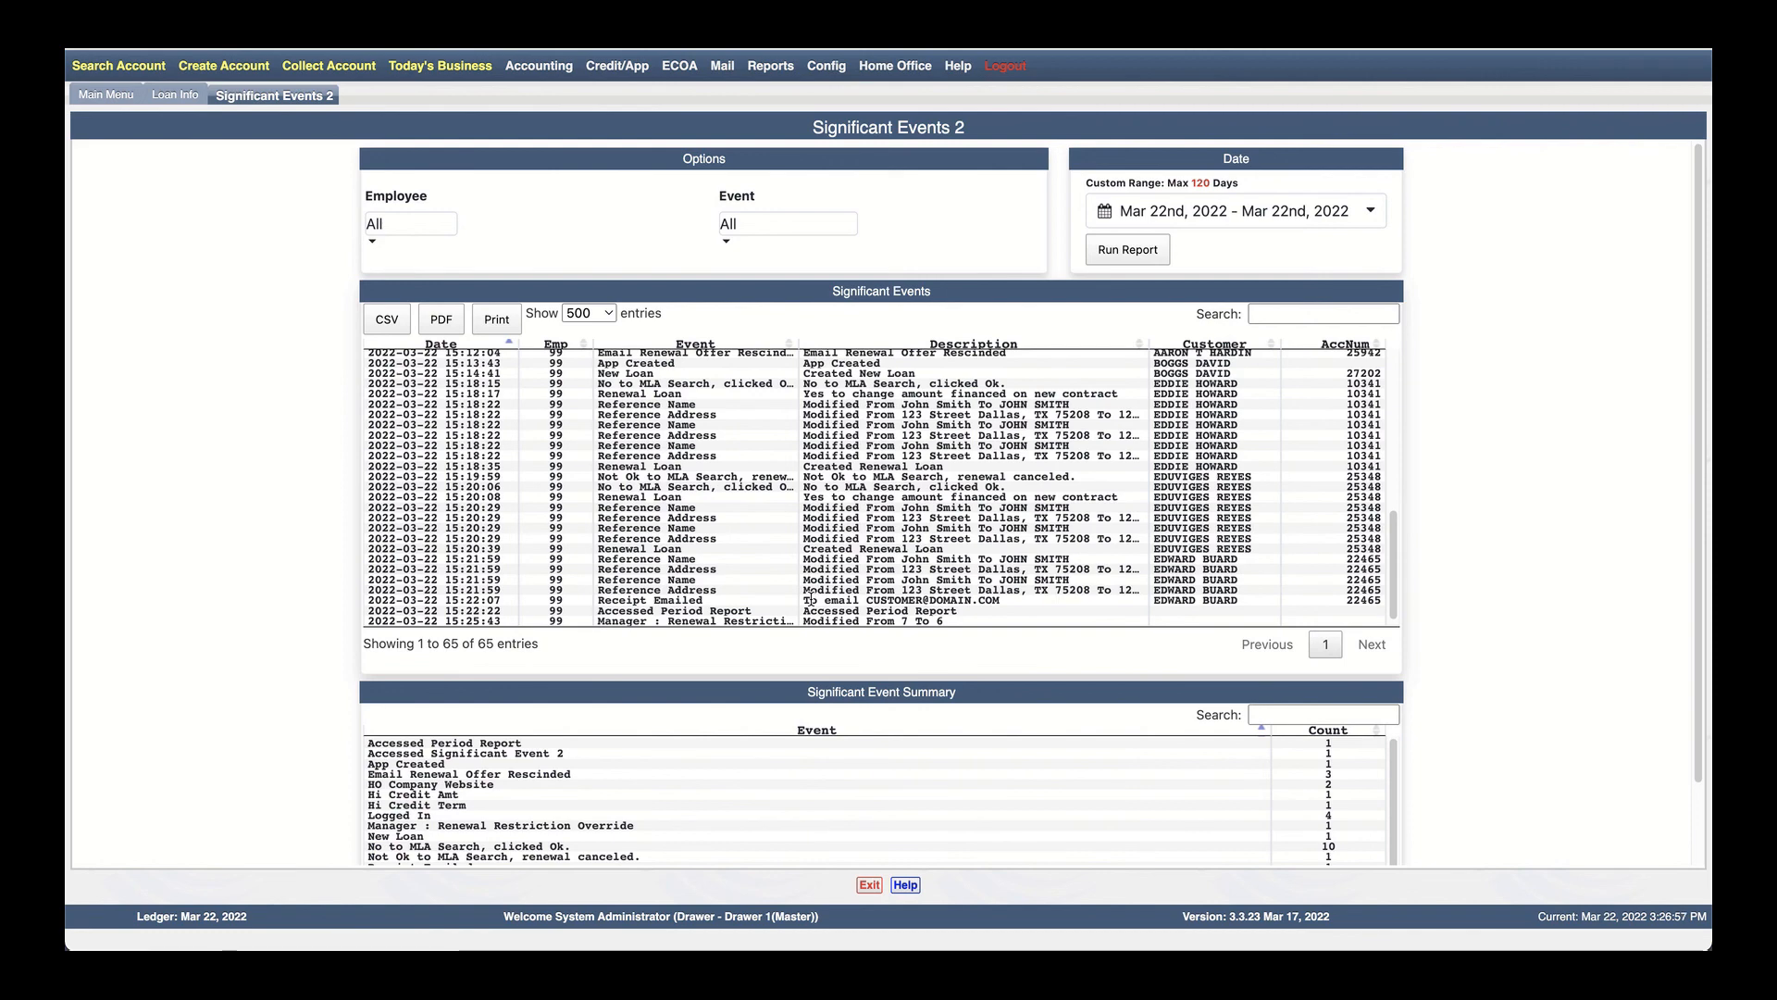
{"action": "scroll", "coordinate": [810, 600], "scroll_direction": "up", "scroll_amount": 2}
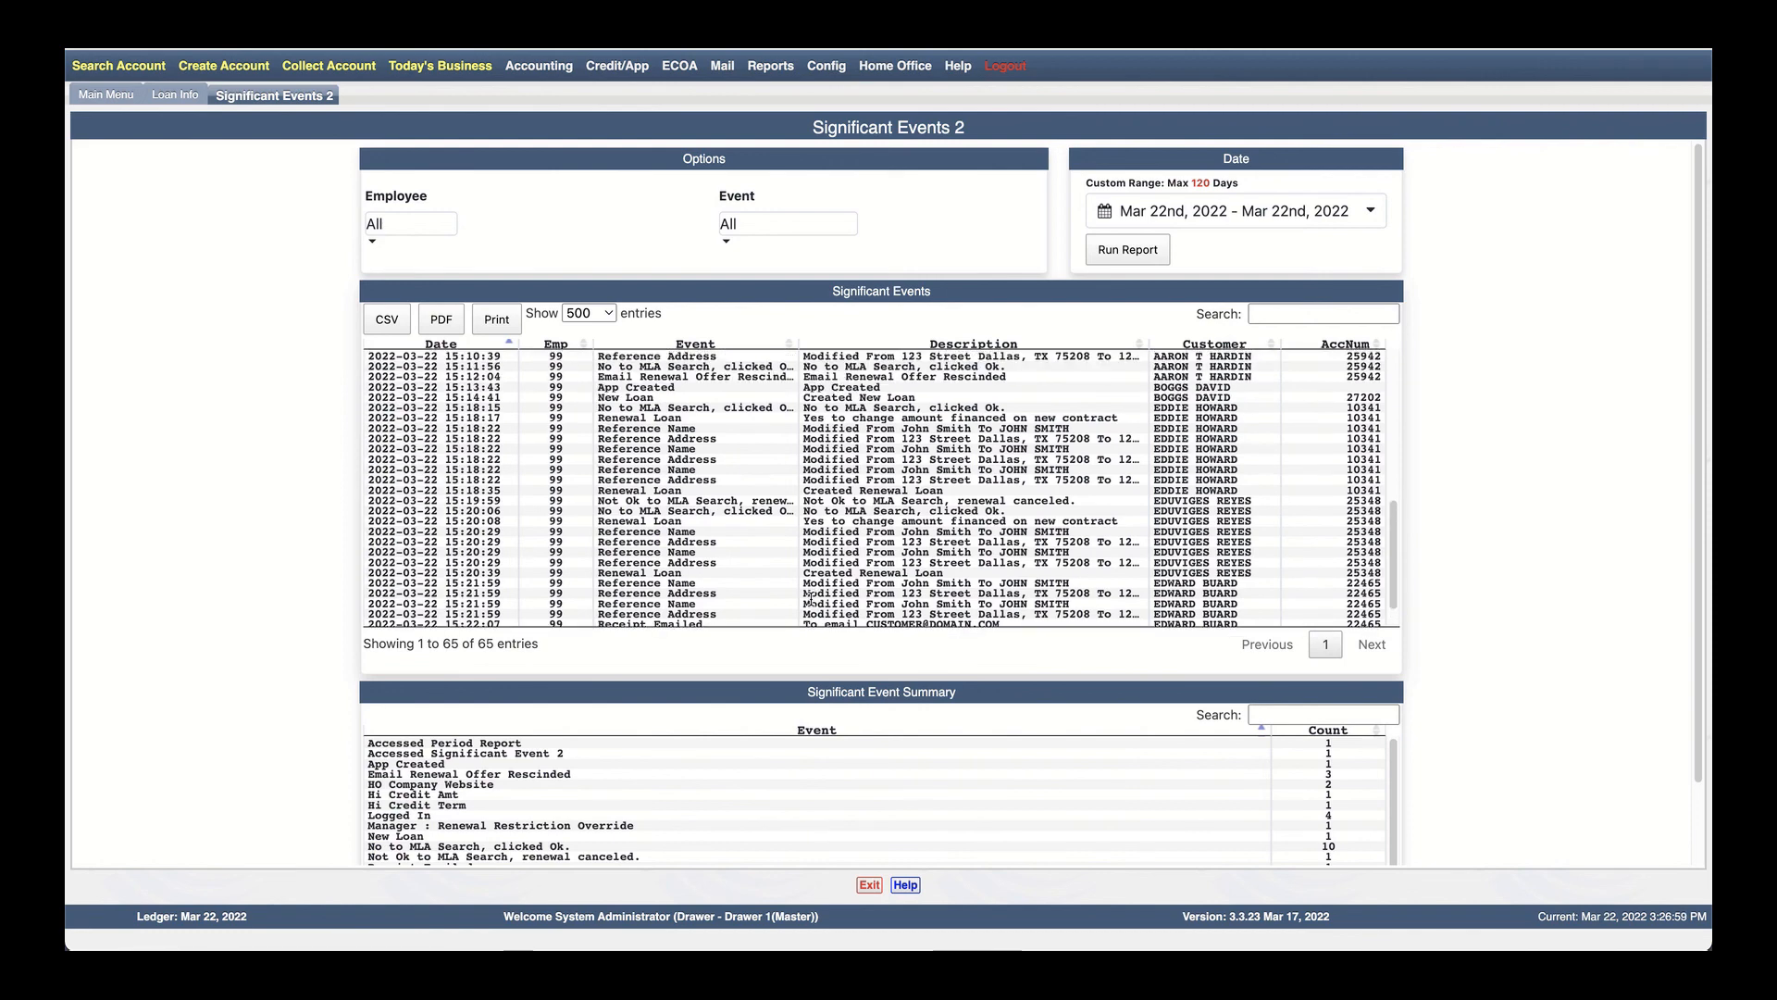
{"action": "scroll", "coordinate": [809, 600], "scroll_direction": "up", "scroll_amount": 3}
{"action": "scroll", "coordinate": [810, 600], "scroll_direction": "up", "scroll_amount": 10}
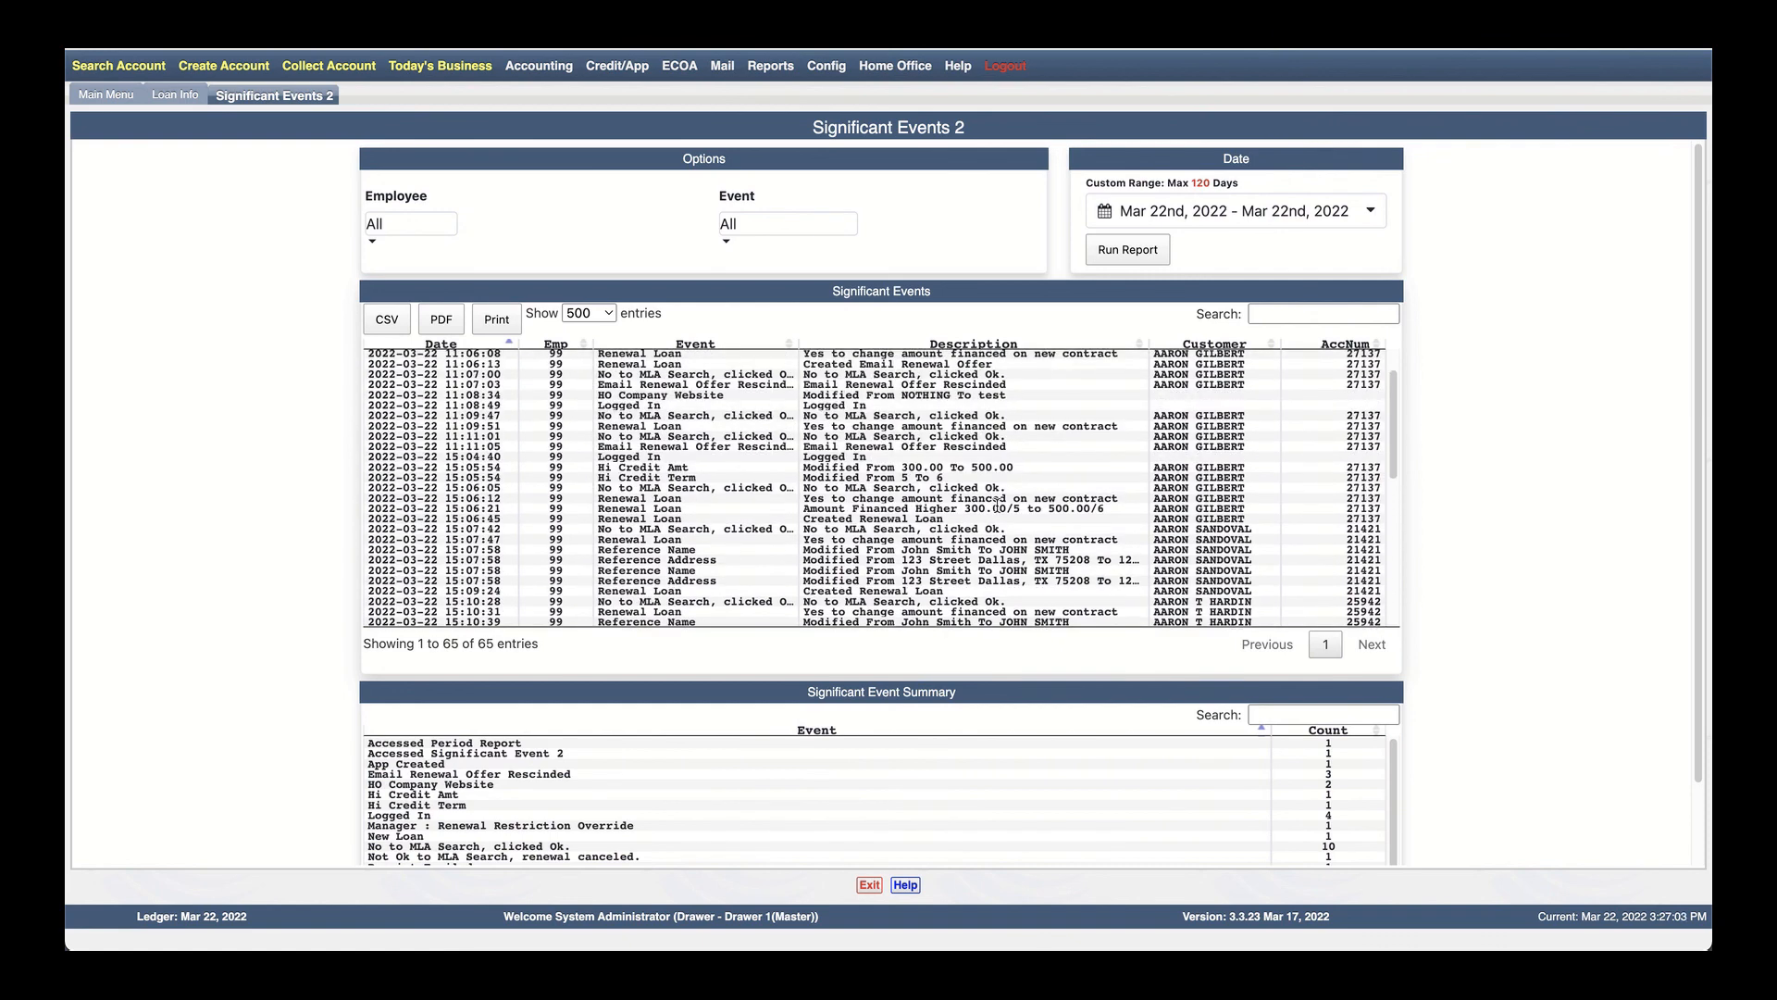
{"action": "scroll", "coordinate": [648, 546], "scroll_direction": "up", "scroll_amount": 2}
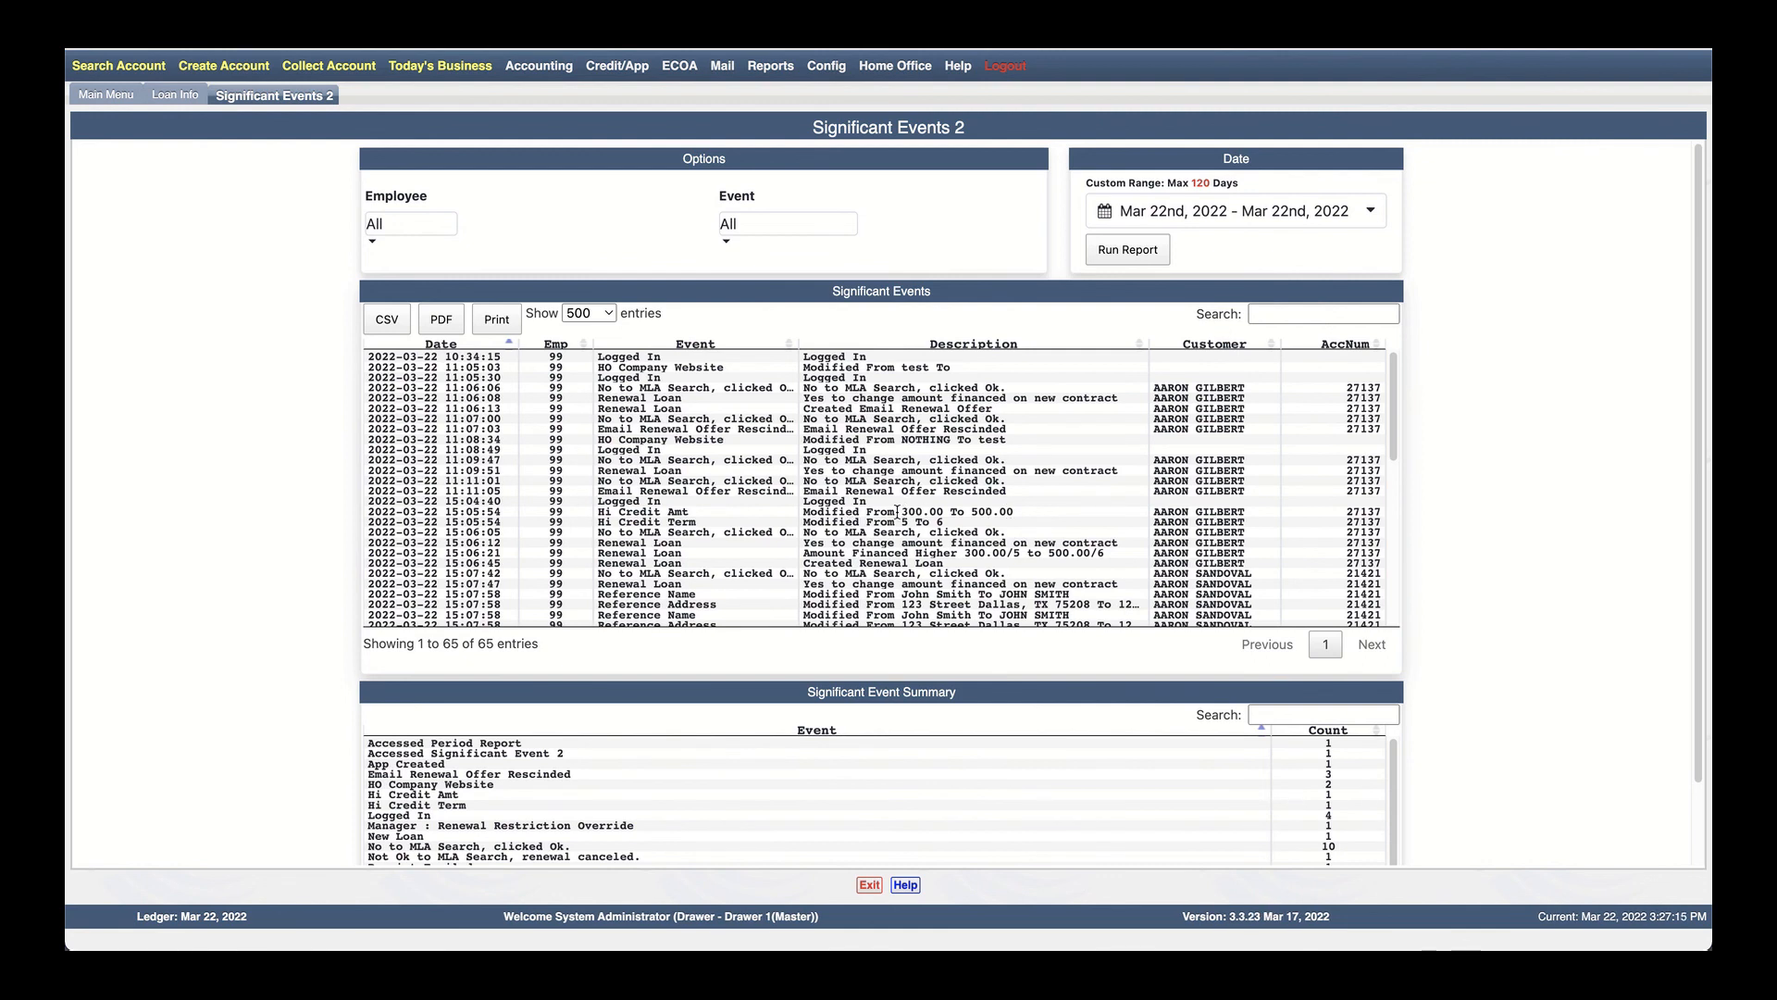
{"action": "left_click_drag", "start_coordinate": [897, 511], "coordinate": [934, 511]}
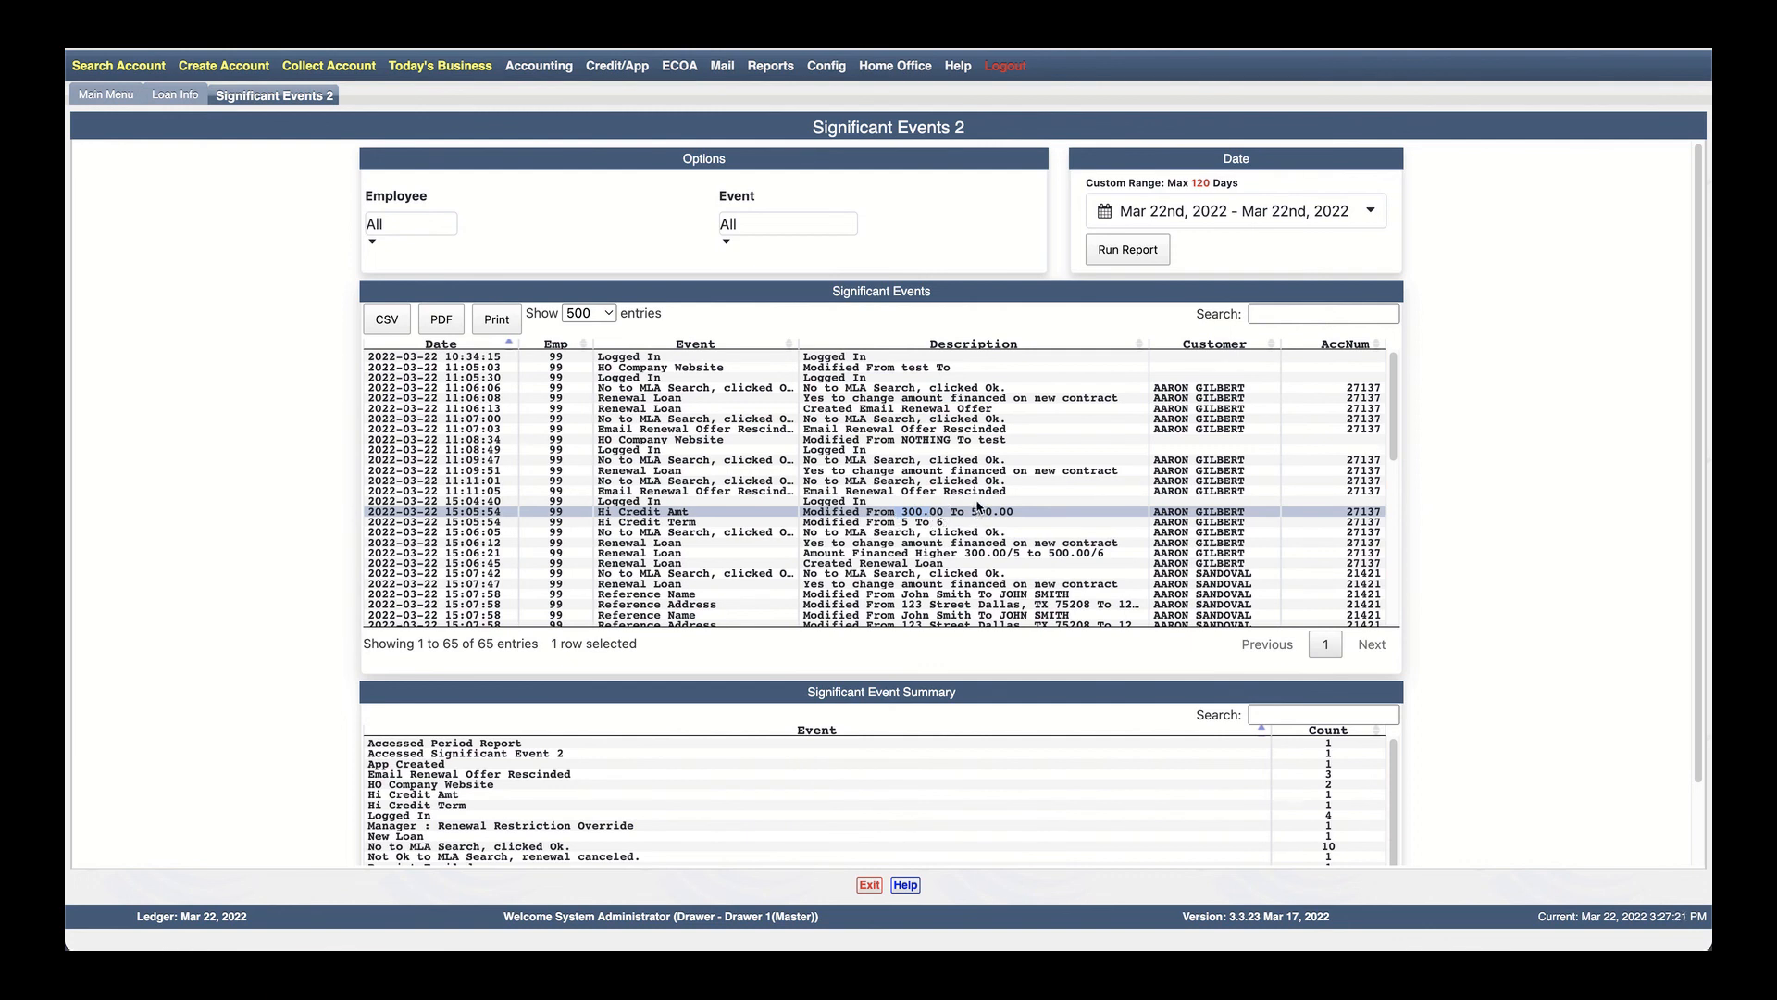
{"action": "scroll", "coordinate": [978, 506], "scroll_direction": "down", "scroll_amount": 1}
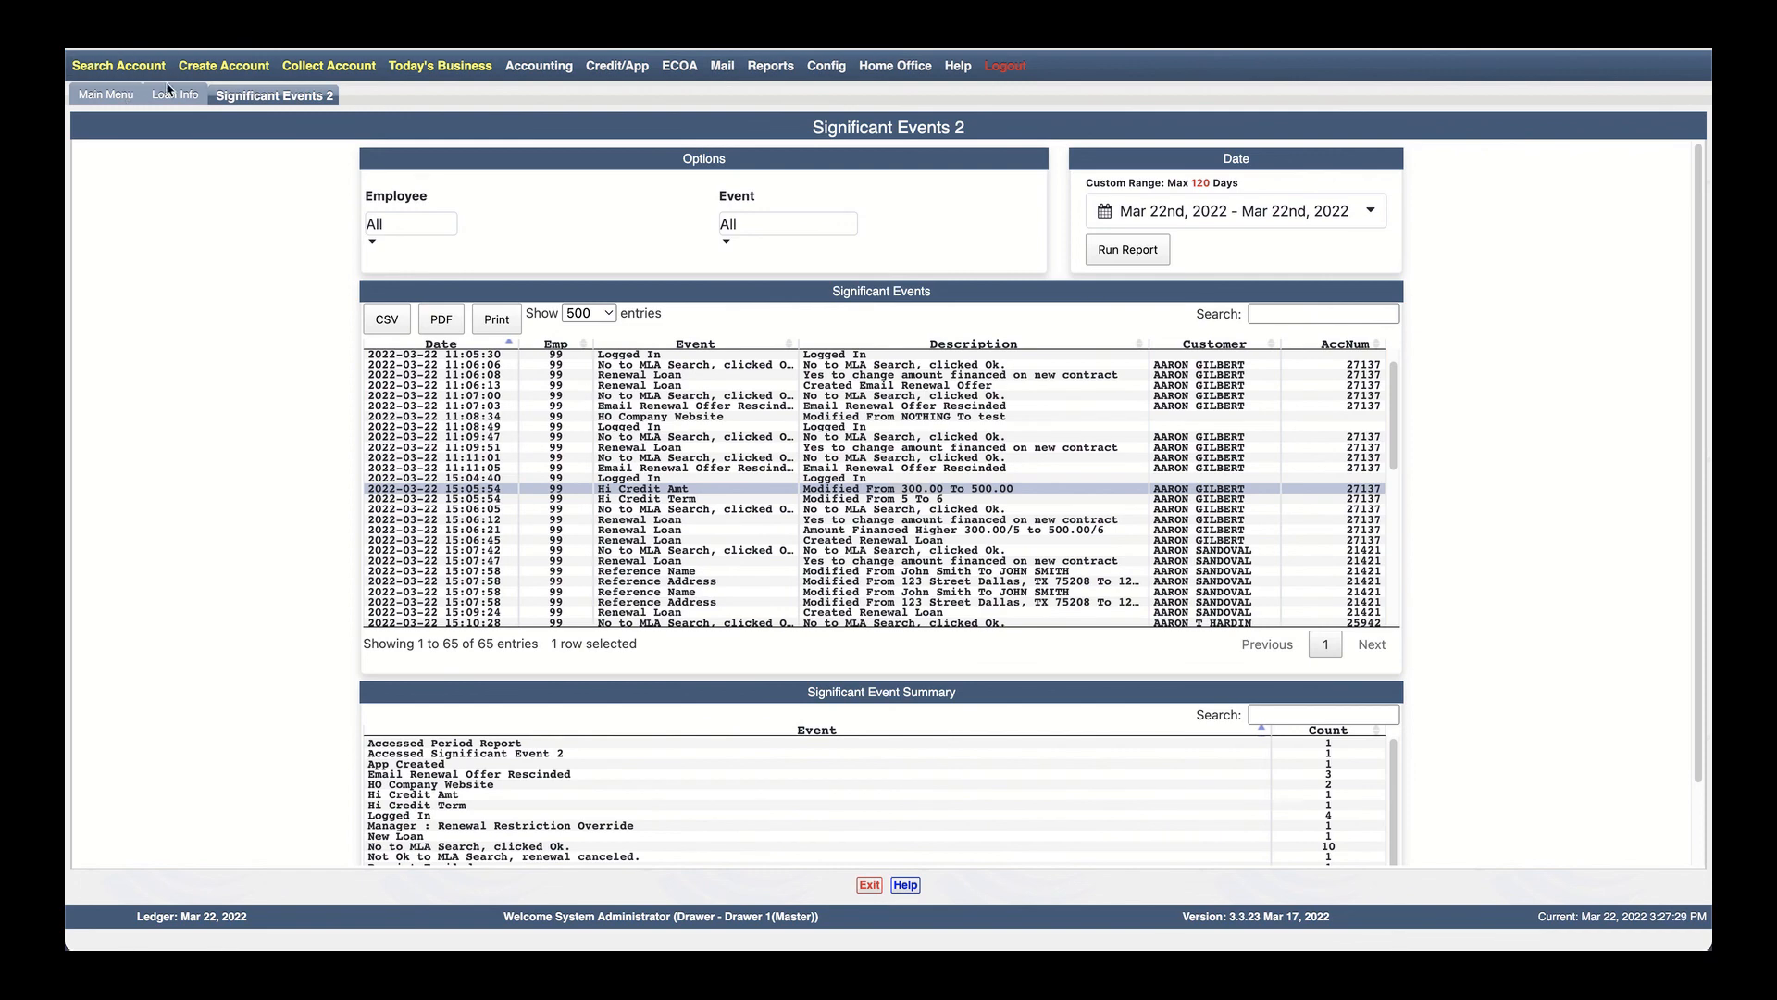
Search all accounts, open one customer's record, then return to the open regulated loan results
{"action": "left_click", "coordinate": [120, 68]}
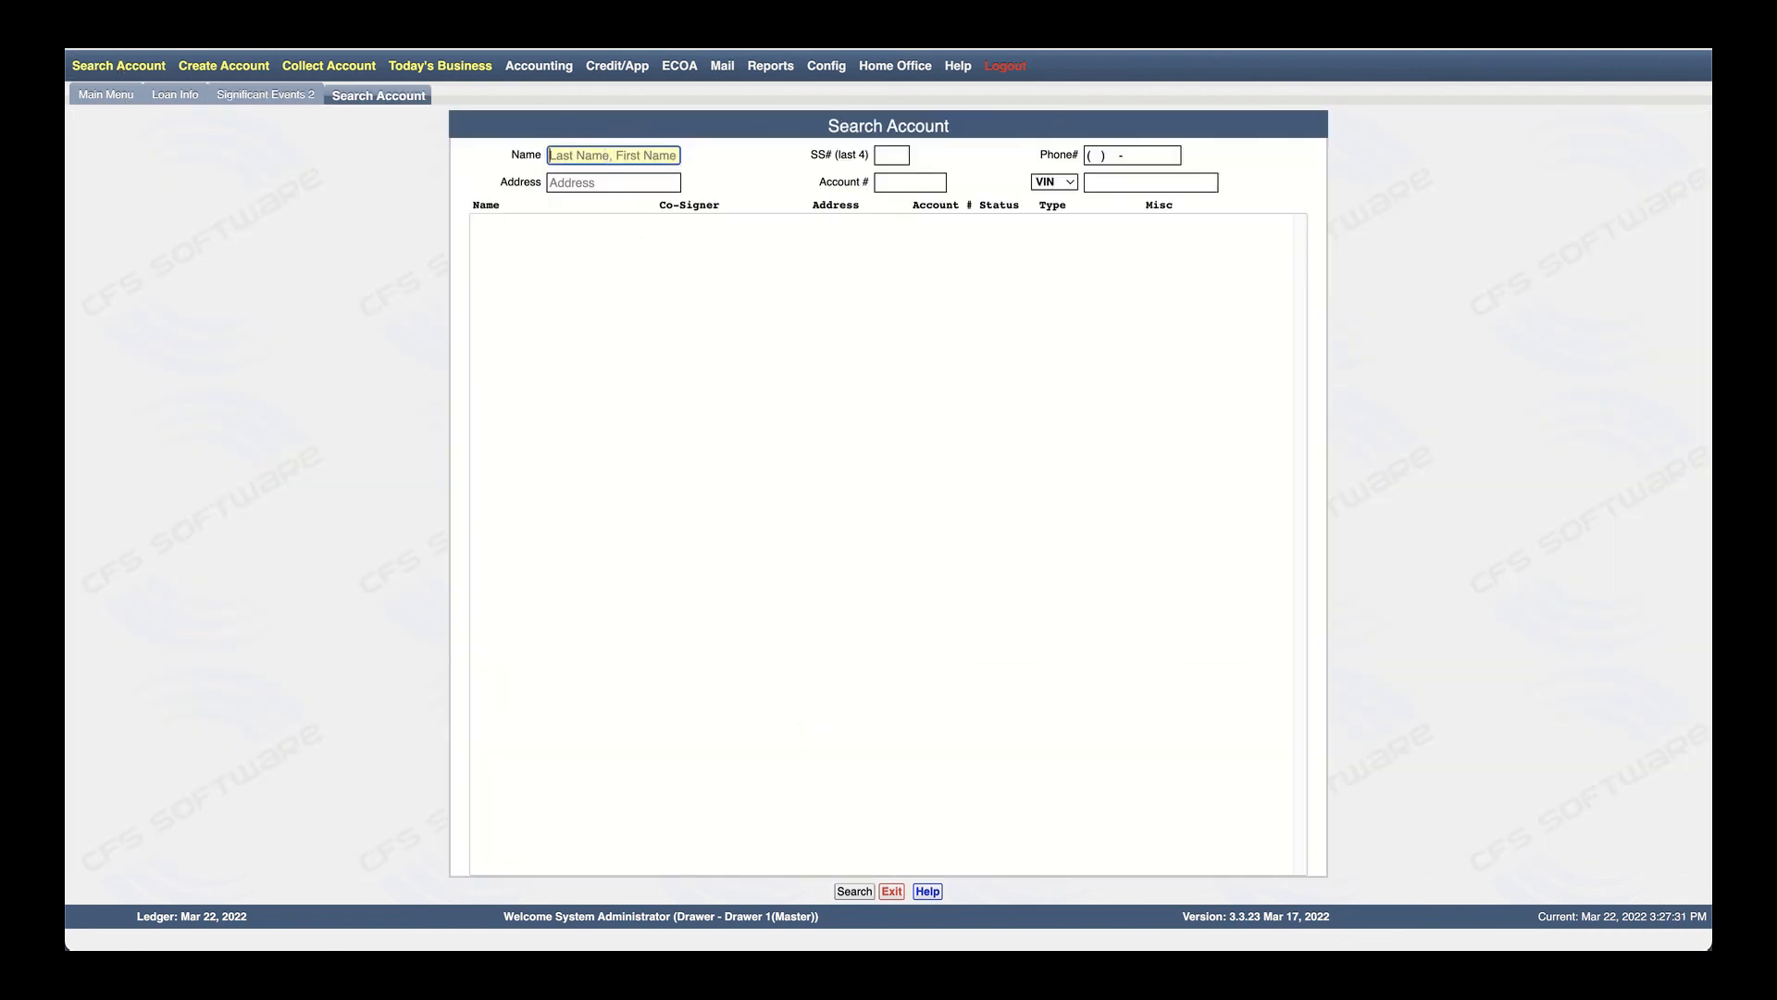
{"action": "key", "text": "Return"}
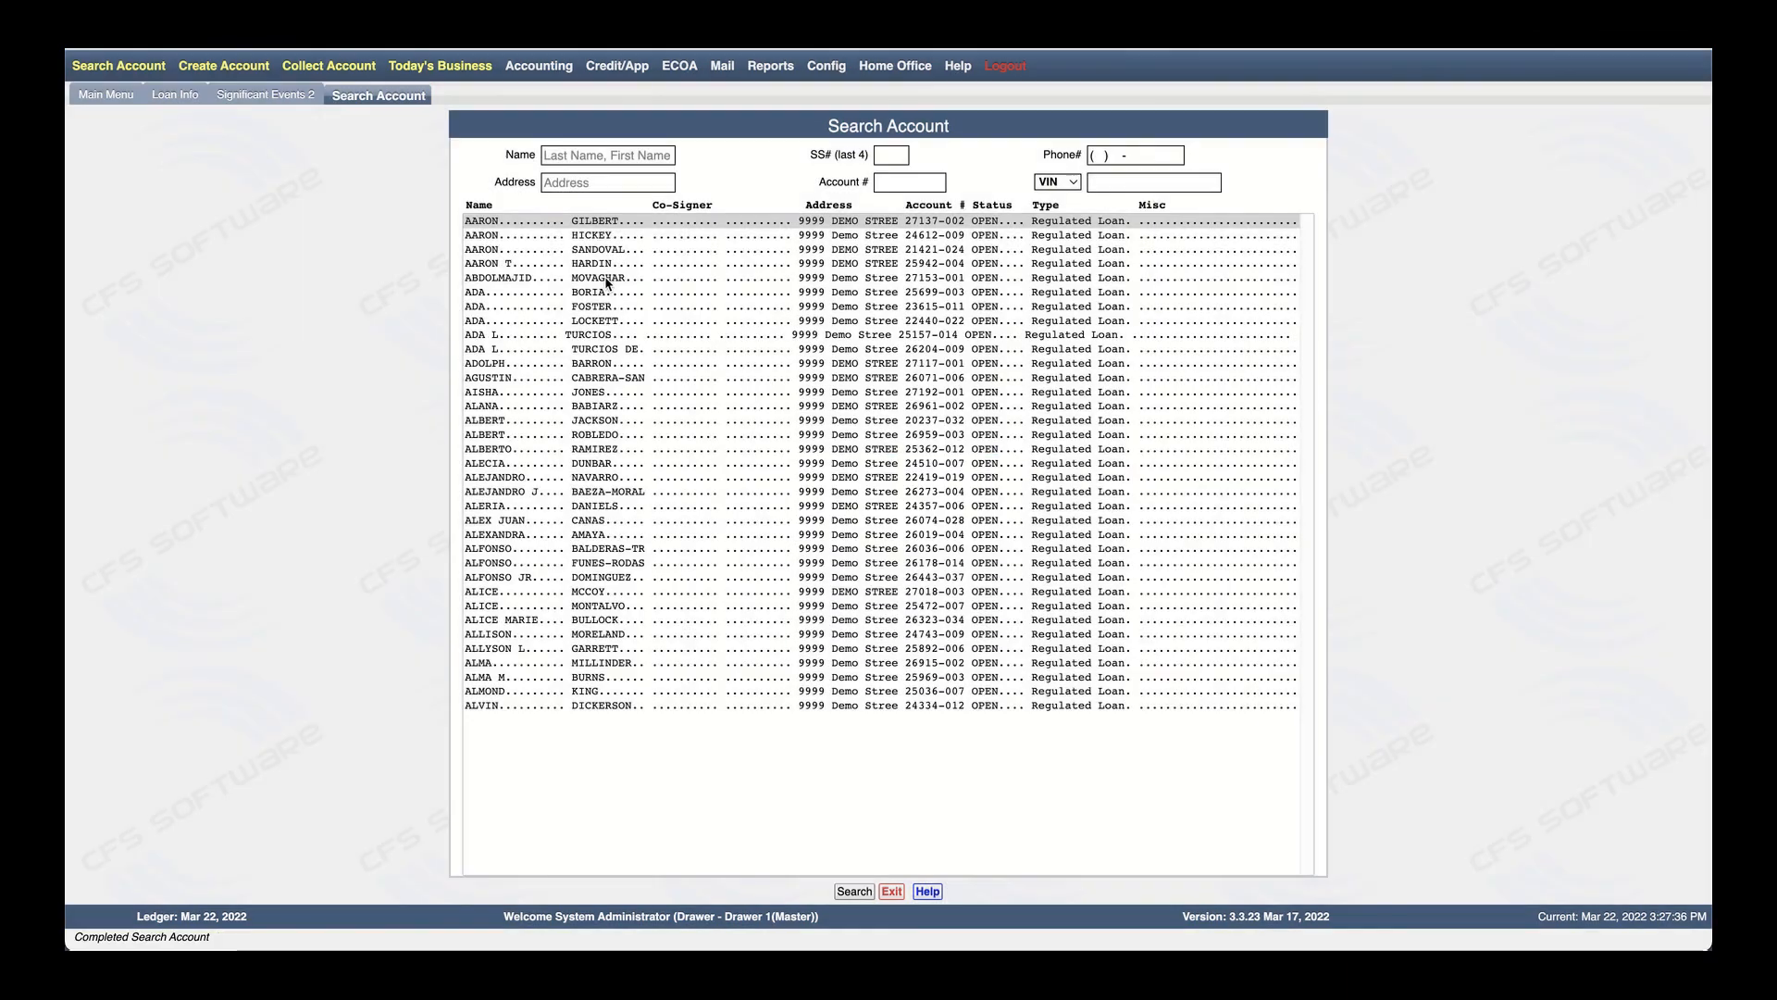
{"action": "double_click", "coordinate": [611, 278]}
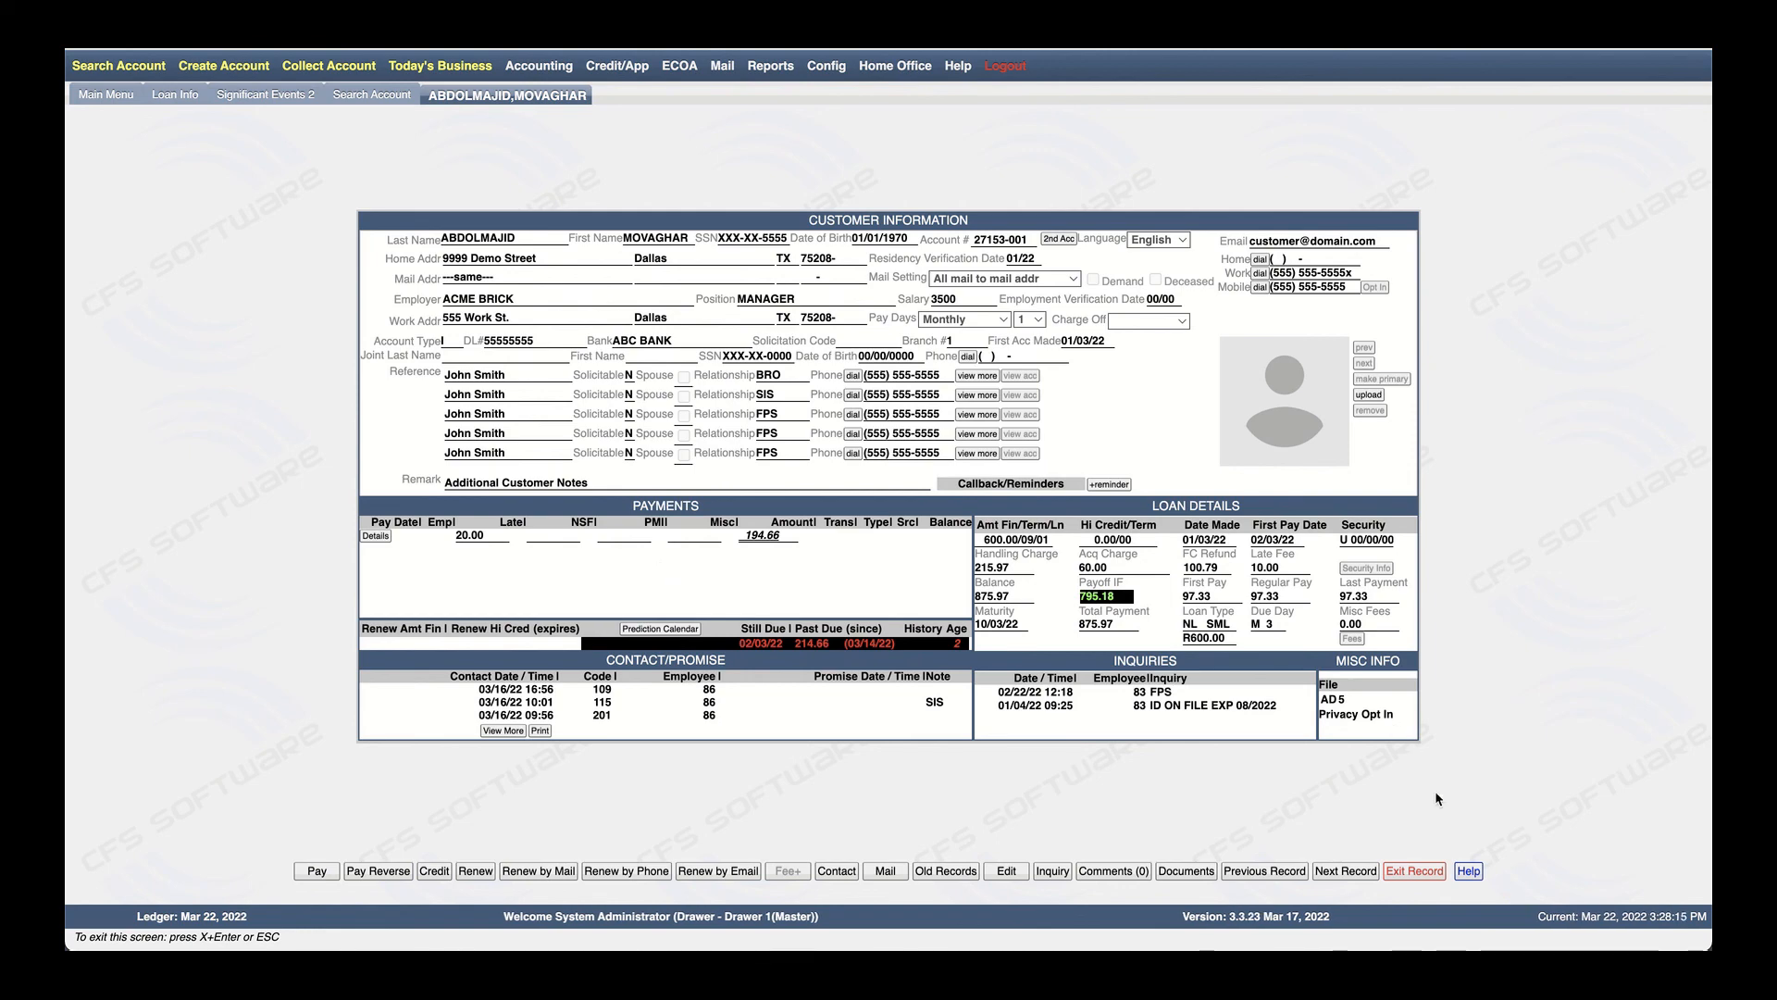
{"action": "left_click", "coordinate": [1414, 870]}
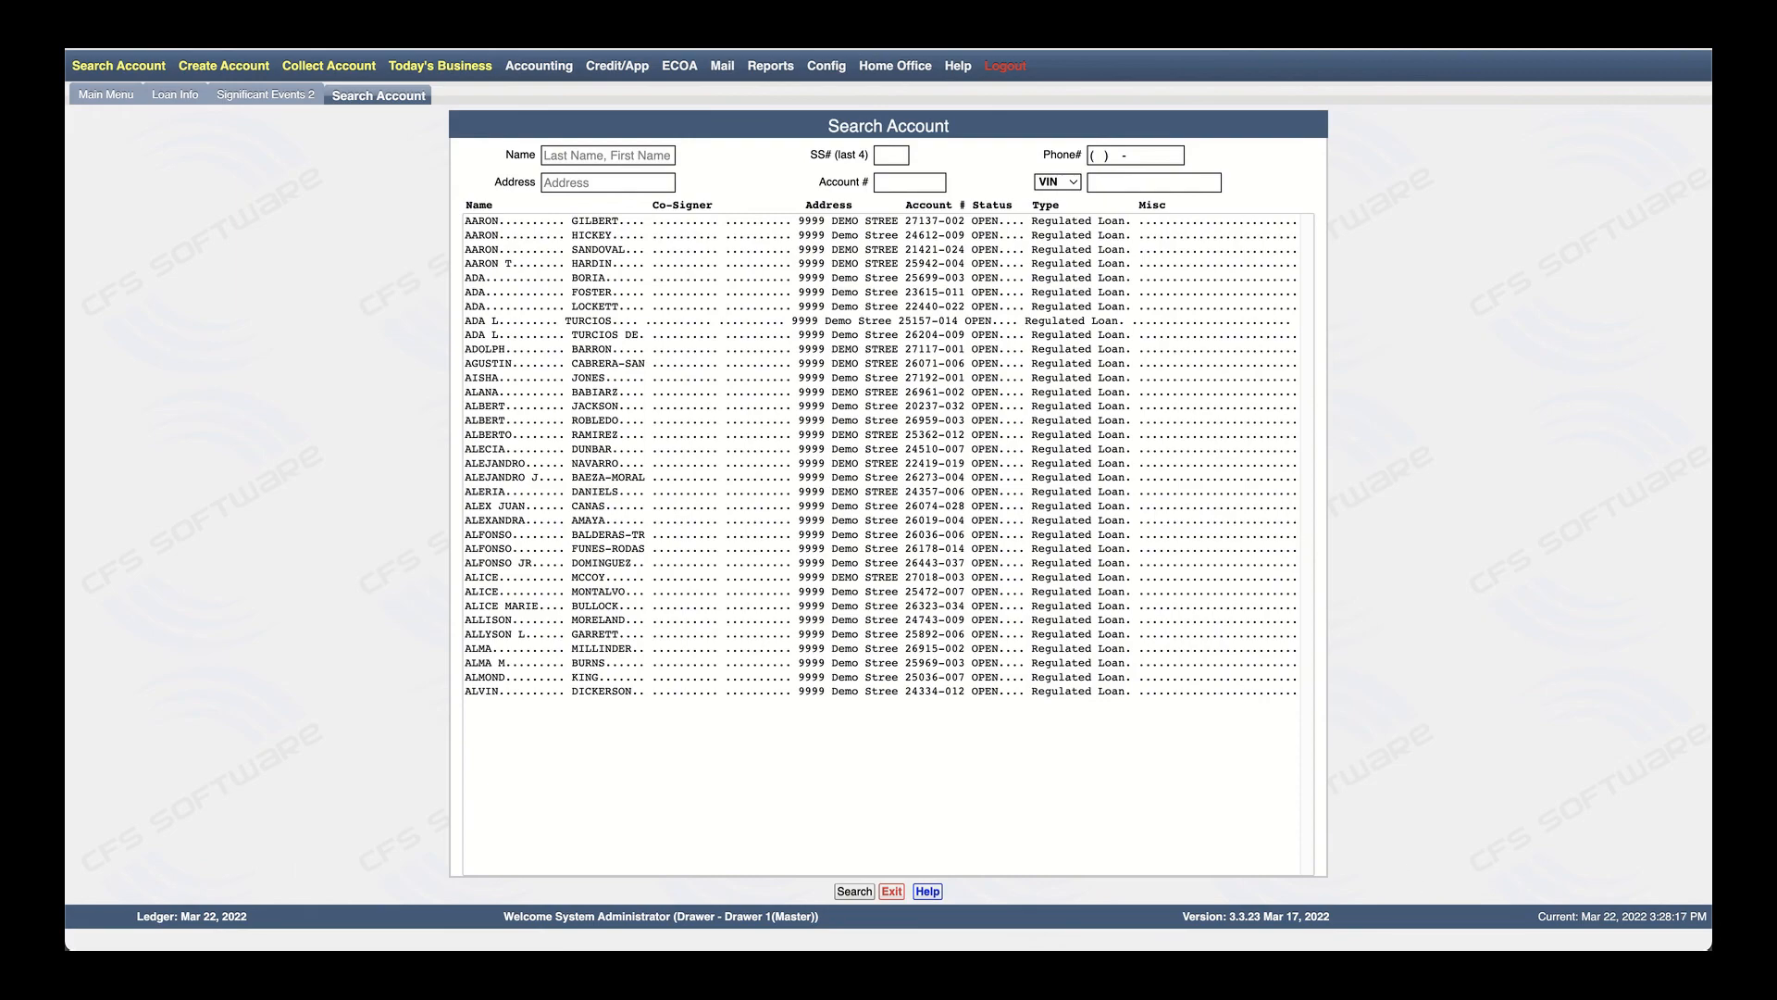